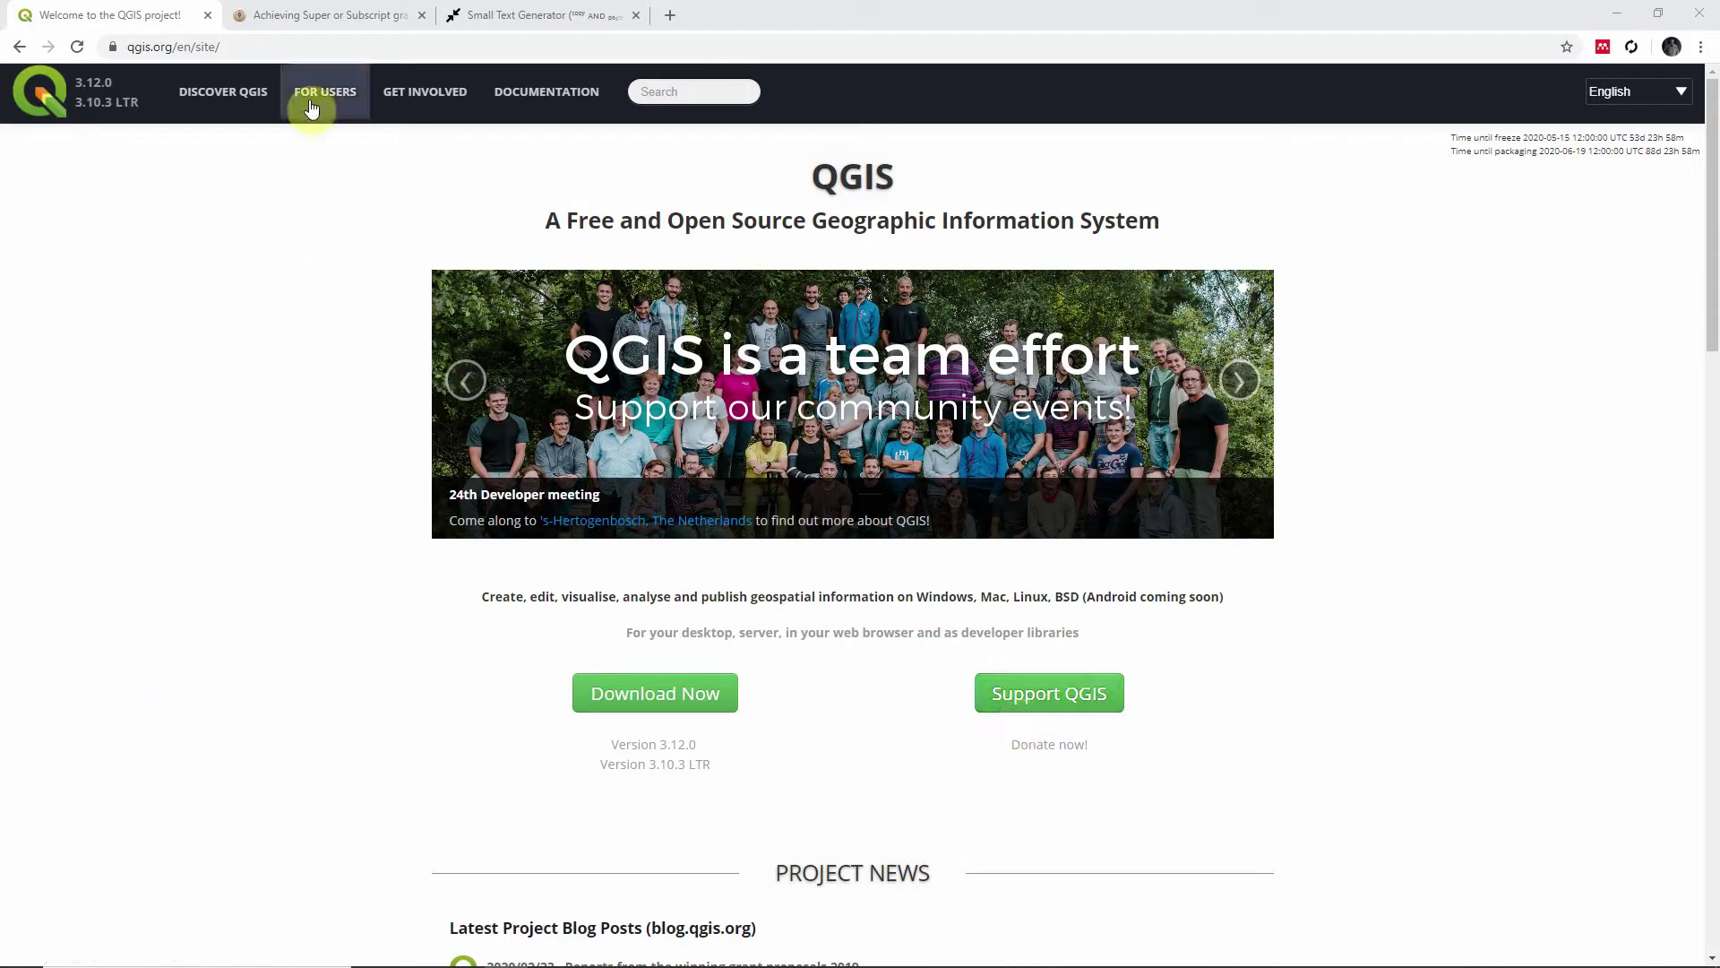
# Read the StackExchange answer on superscript grid labels, then switch to the empty QGIS project.
pyautogui.click(324, 13)
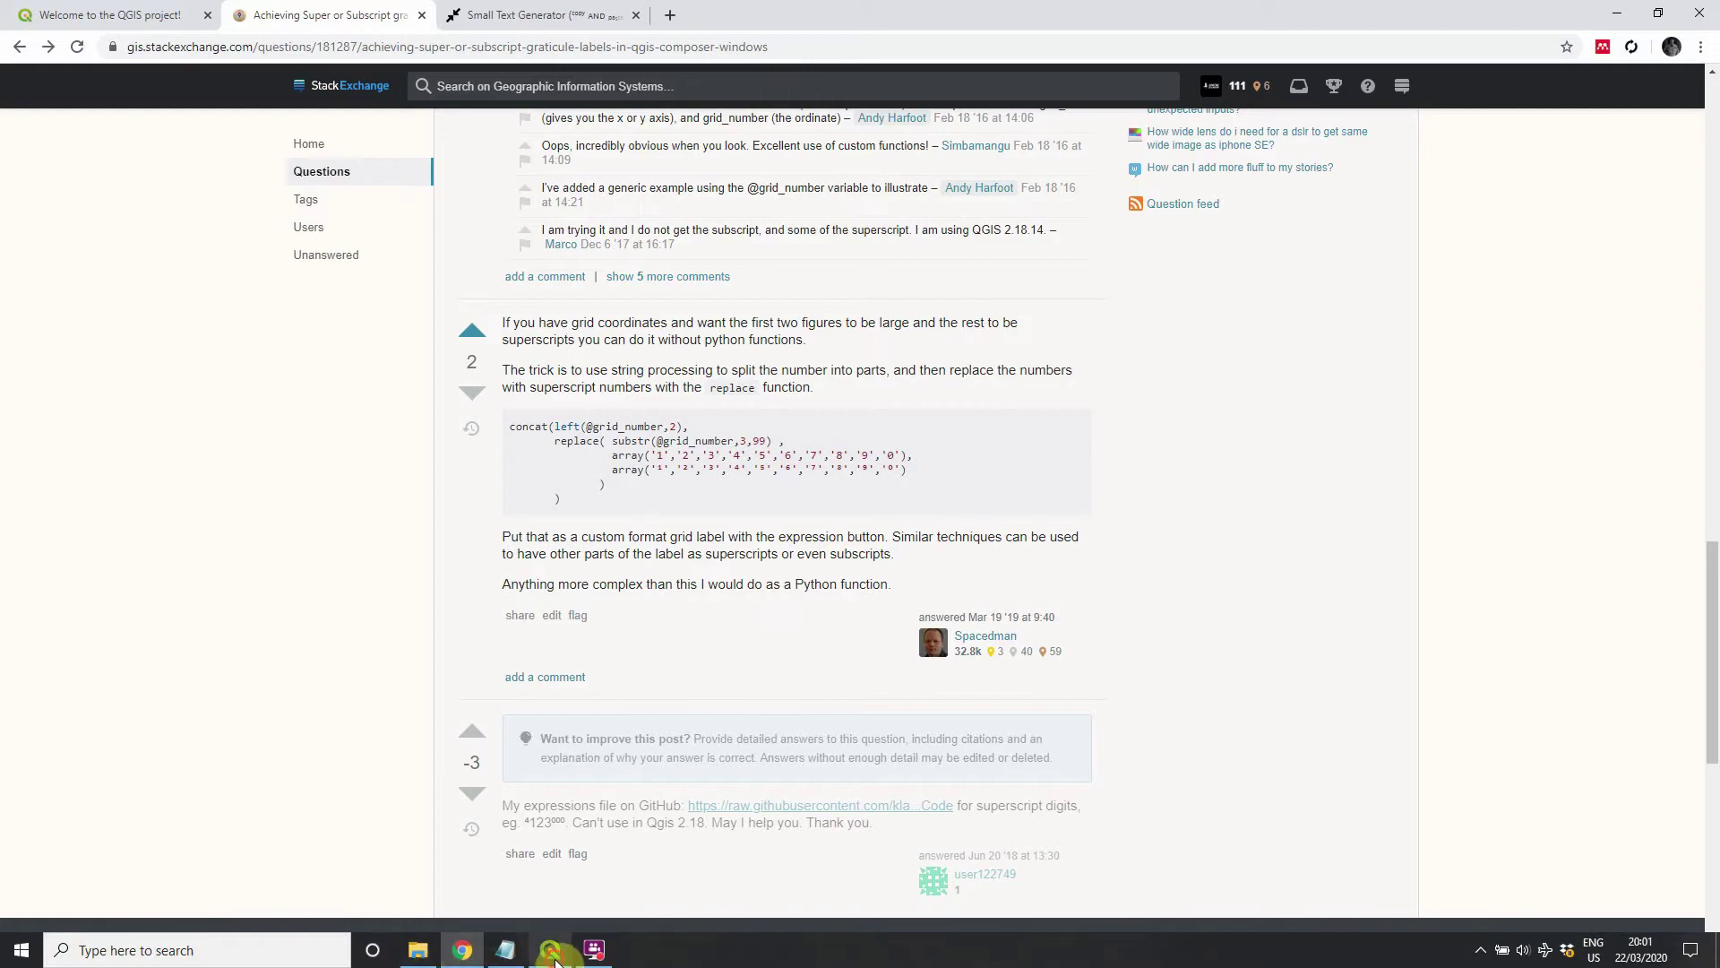
pyautogui.click(550, 955)
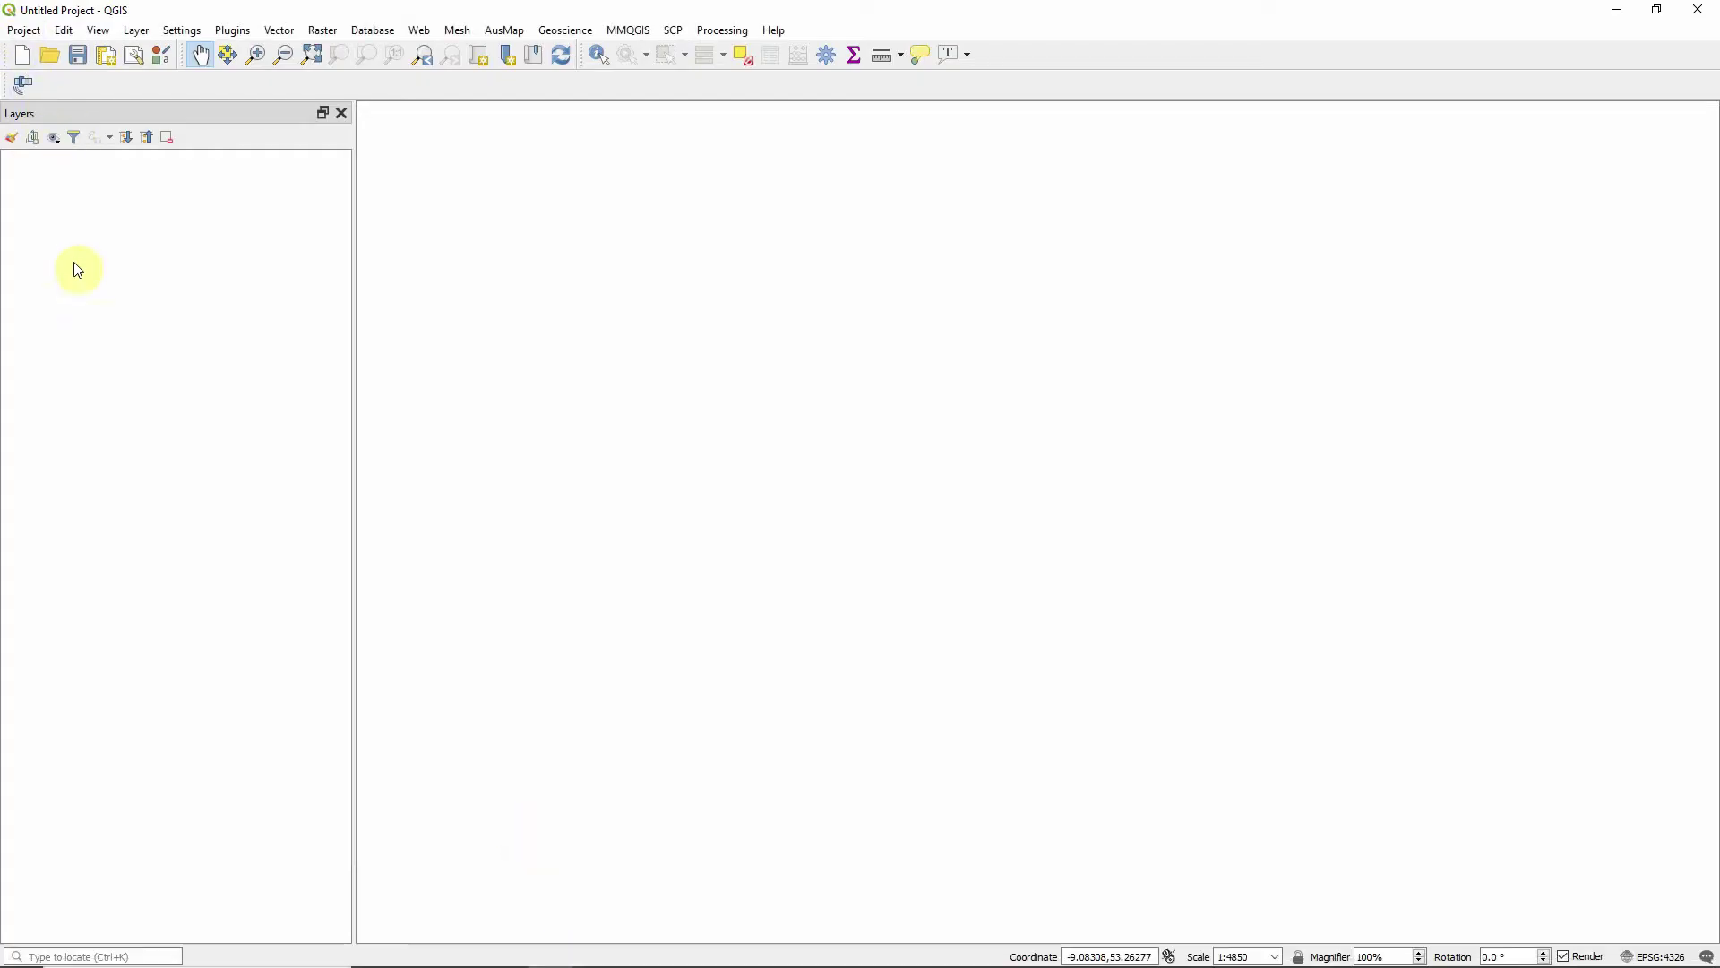
# Add the QuickMapServices OSM OpenTopoMap basemap and zoom into Galway's Claddagh area.
pyautogui.click(419, 31)
pyautogui.moveTo(448, 111)
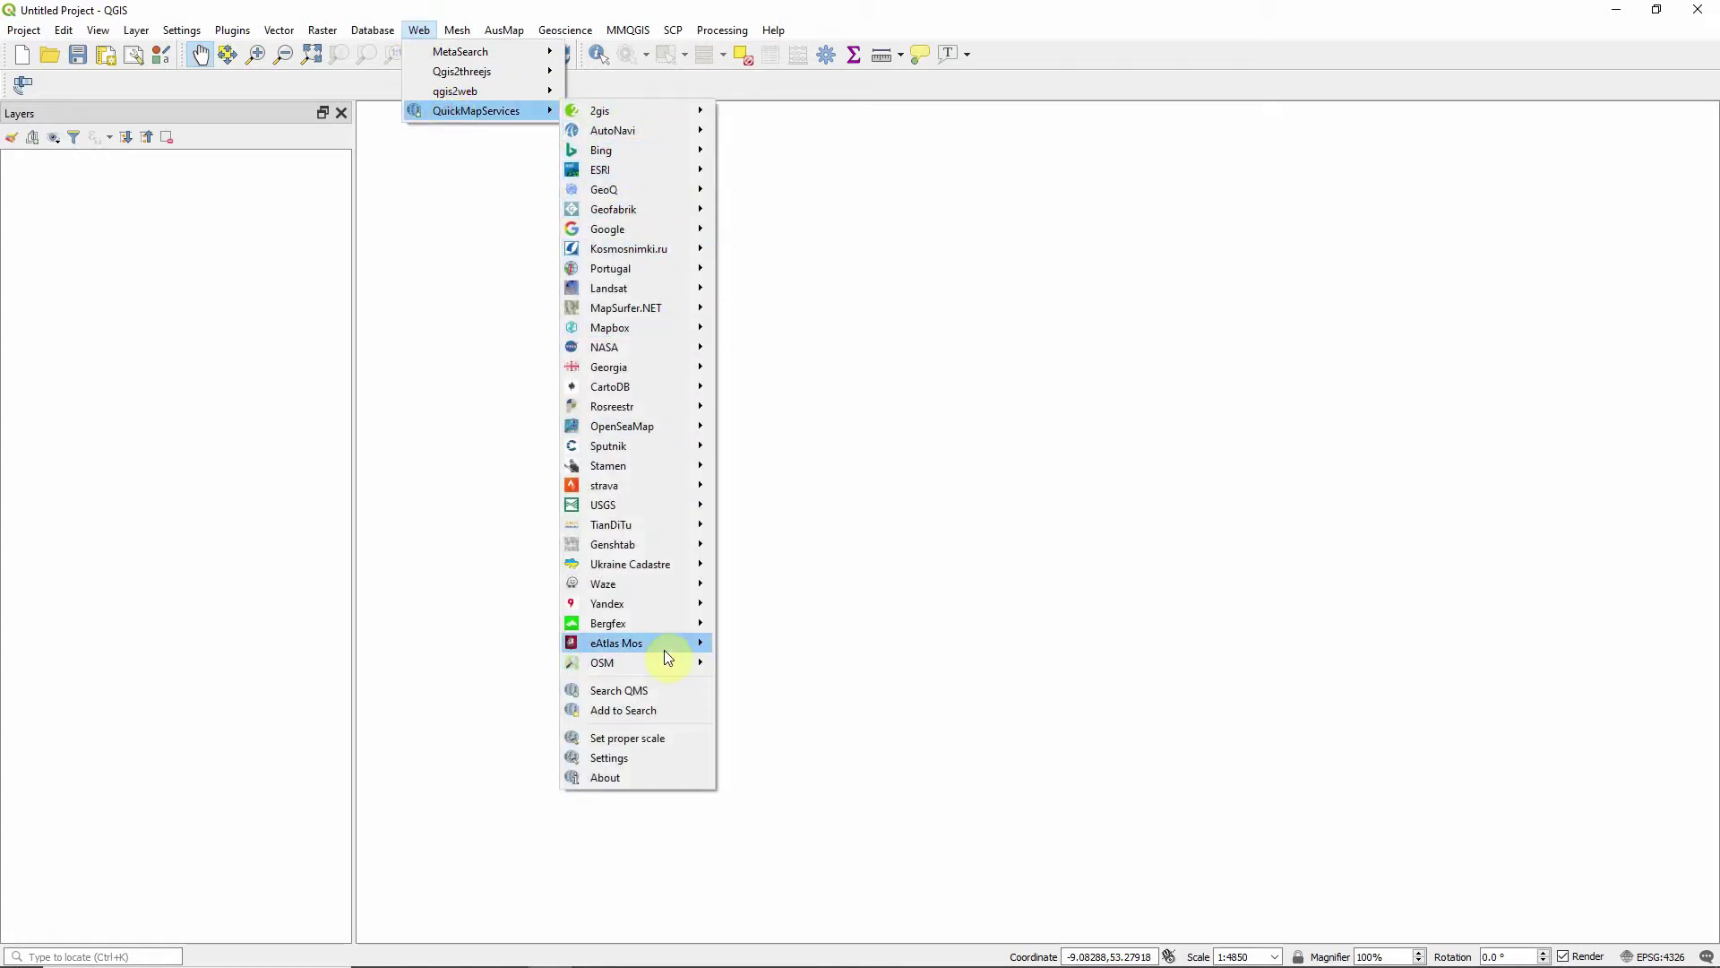
pyautogui.moveTo(663, 664)
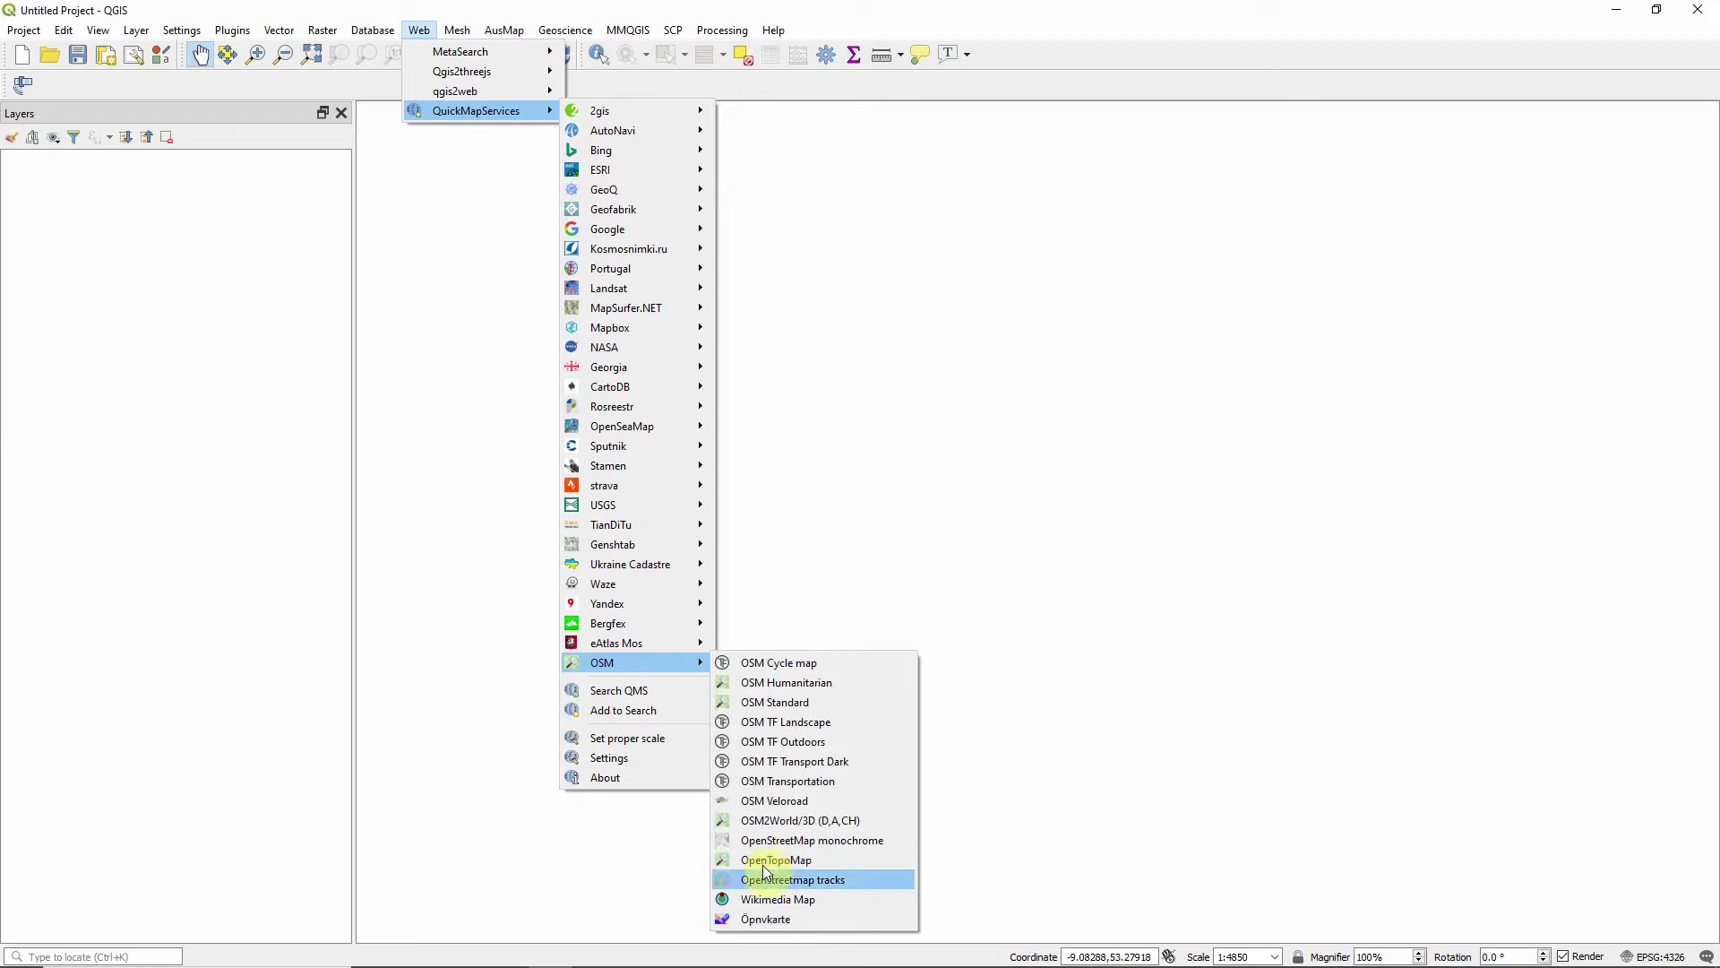
pyautogui.click(771, 859)
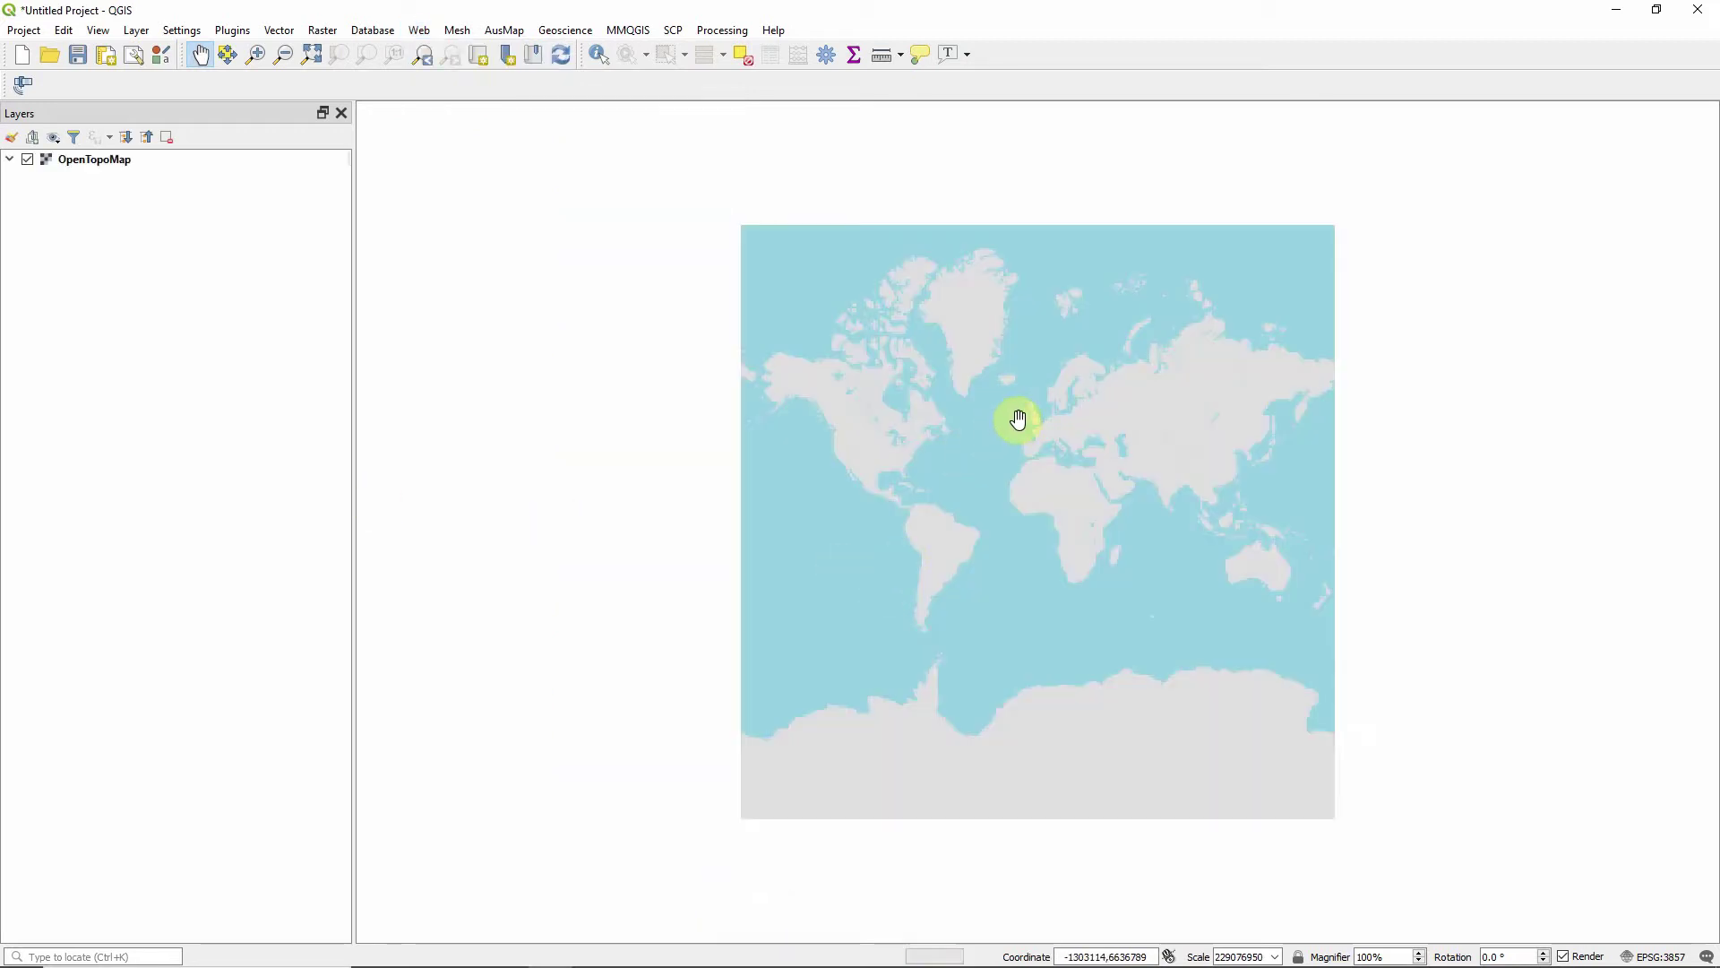
pyautogui.scroll(4, 1018, 422)
pyautogui.scroll(9, 1062, 412)
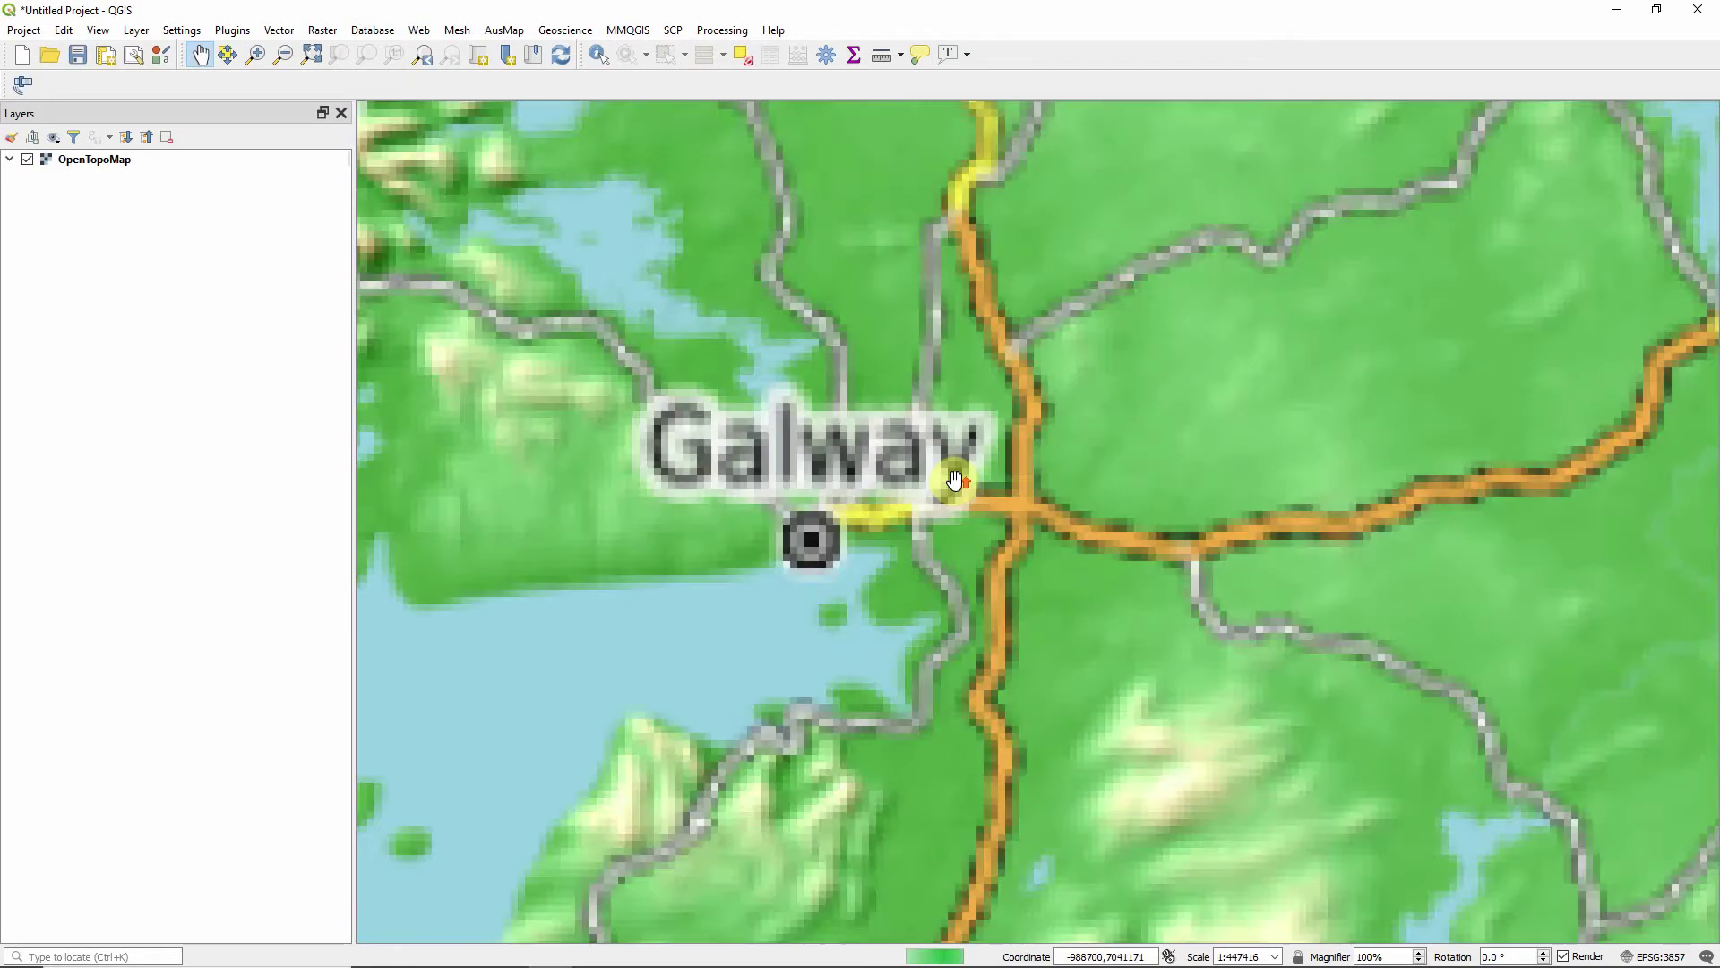
pyautogui.scroll(1, 893, 529)
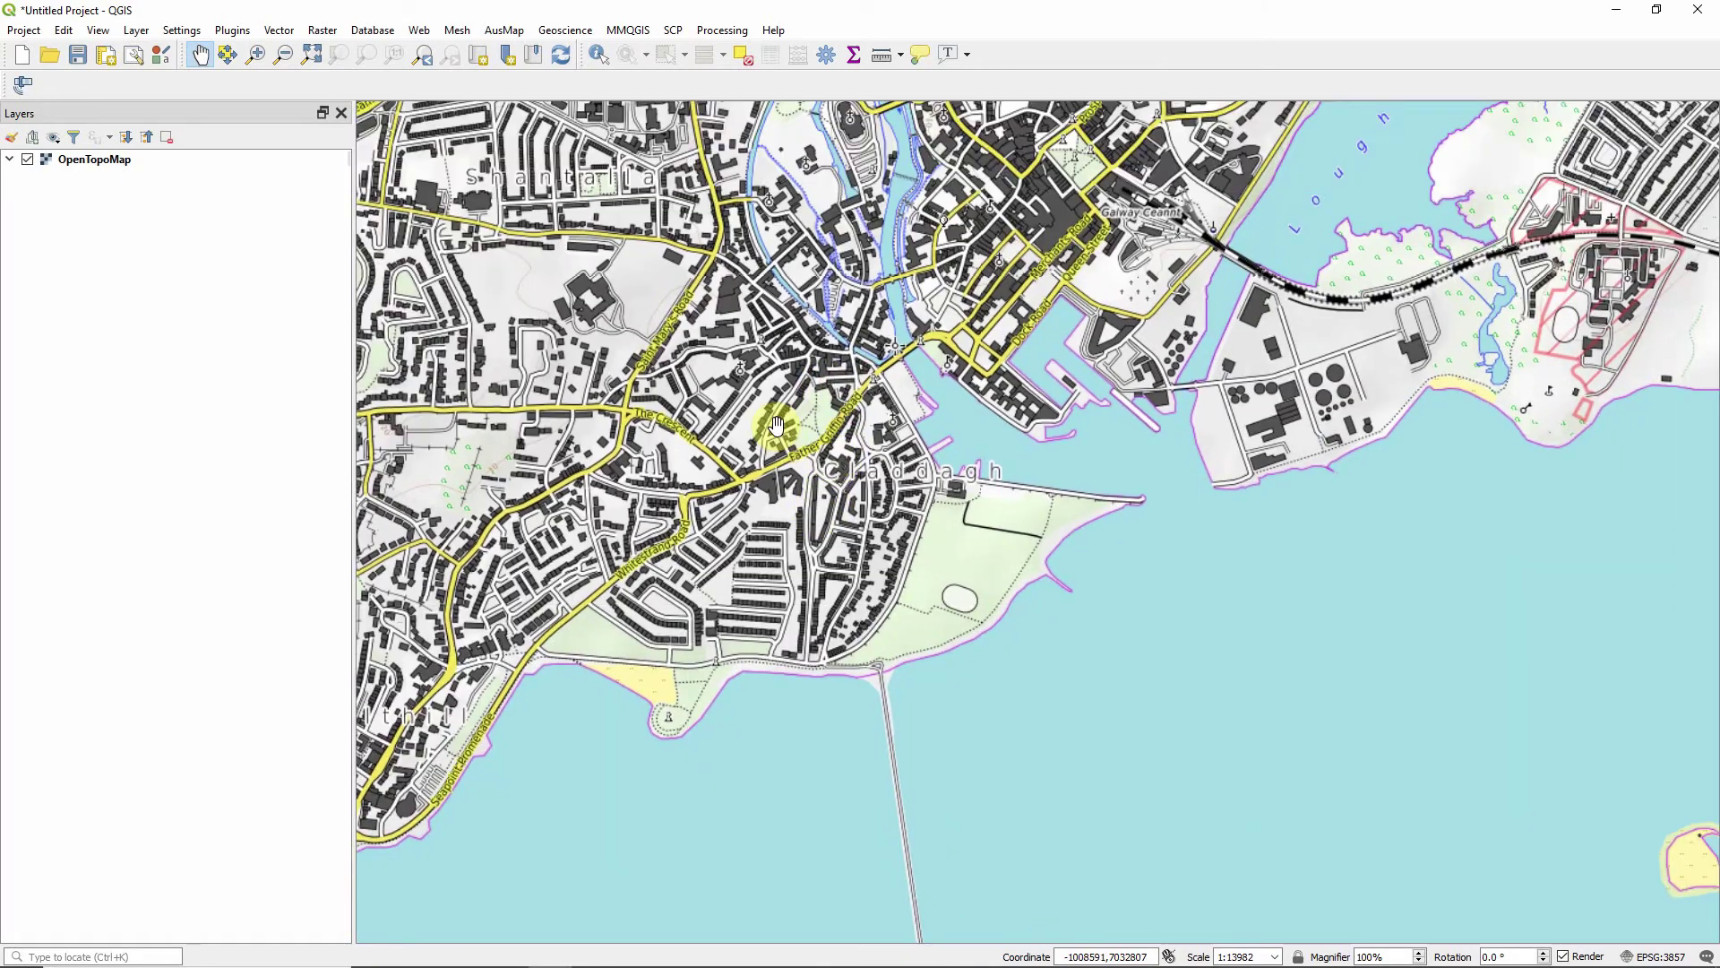
# Create a new print layout titled 'Galway OSM UTM grid' and maximize its window.
pyautogui.click(19, 32)
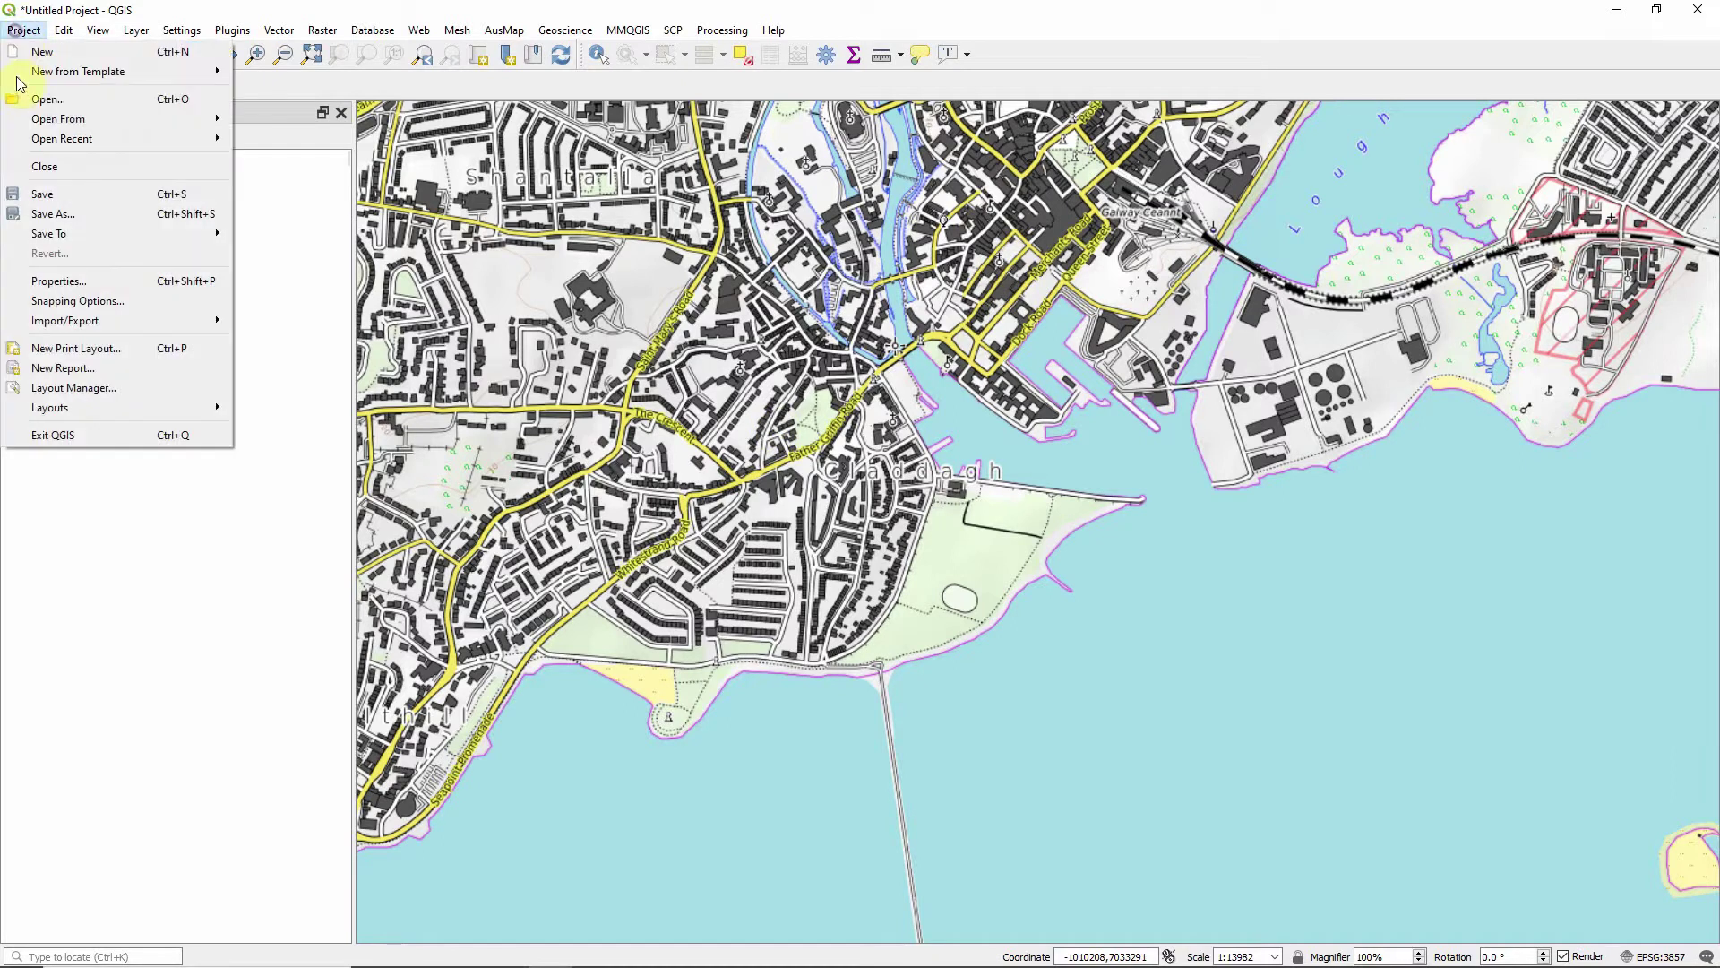
pyautogui.click(56, 356)
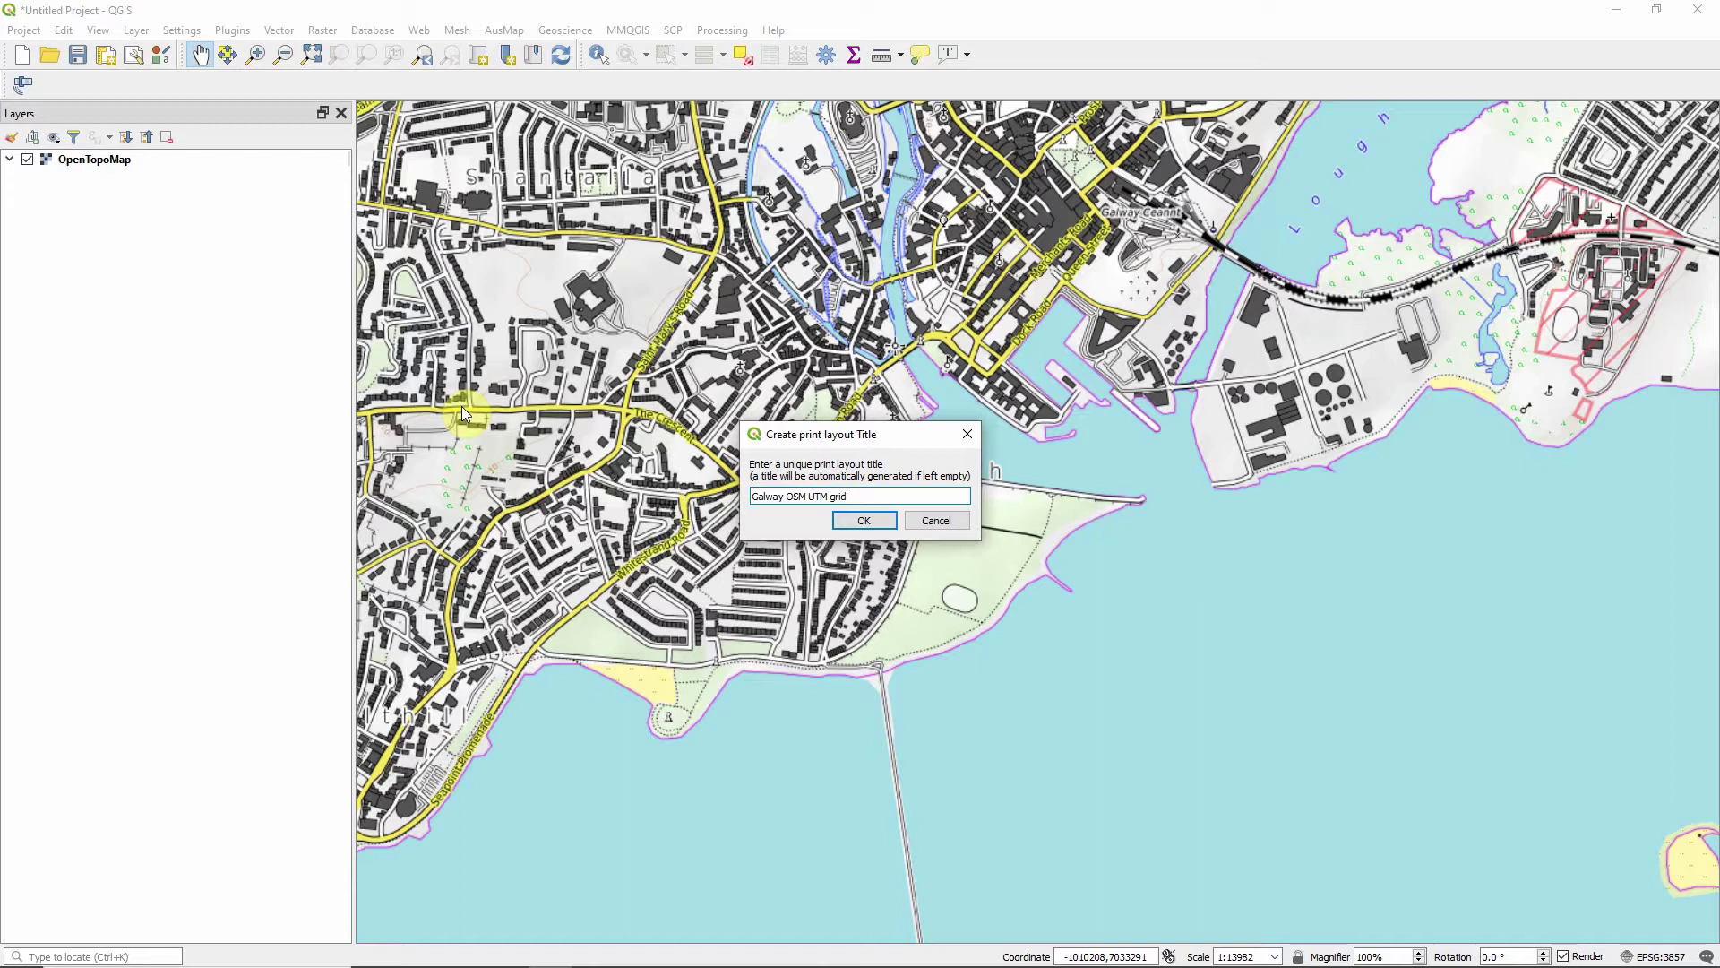
pyautogui.click(858, 521)
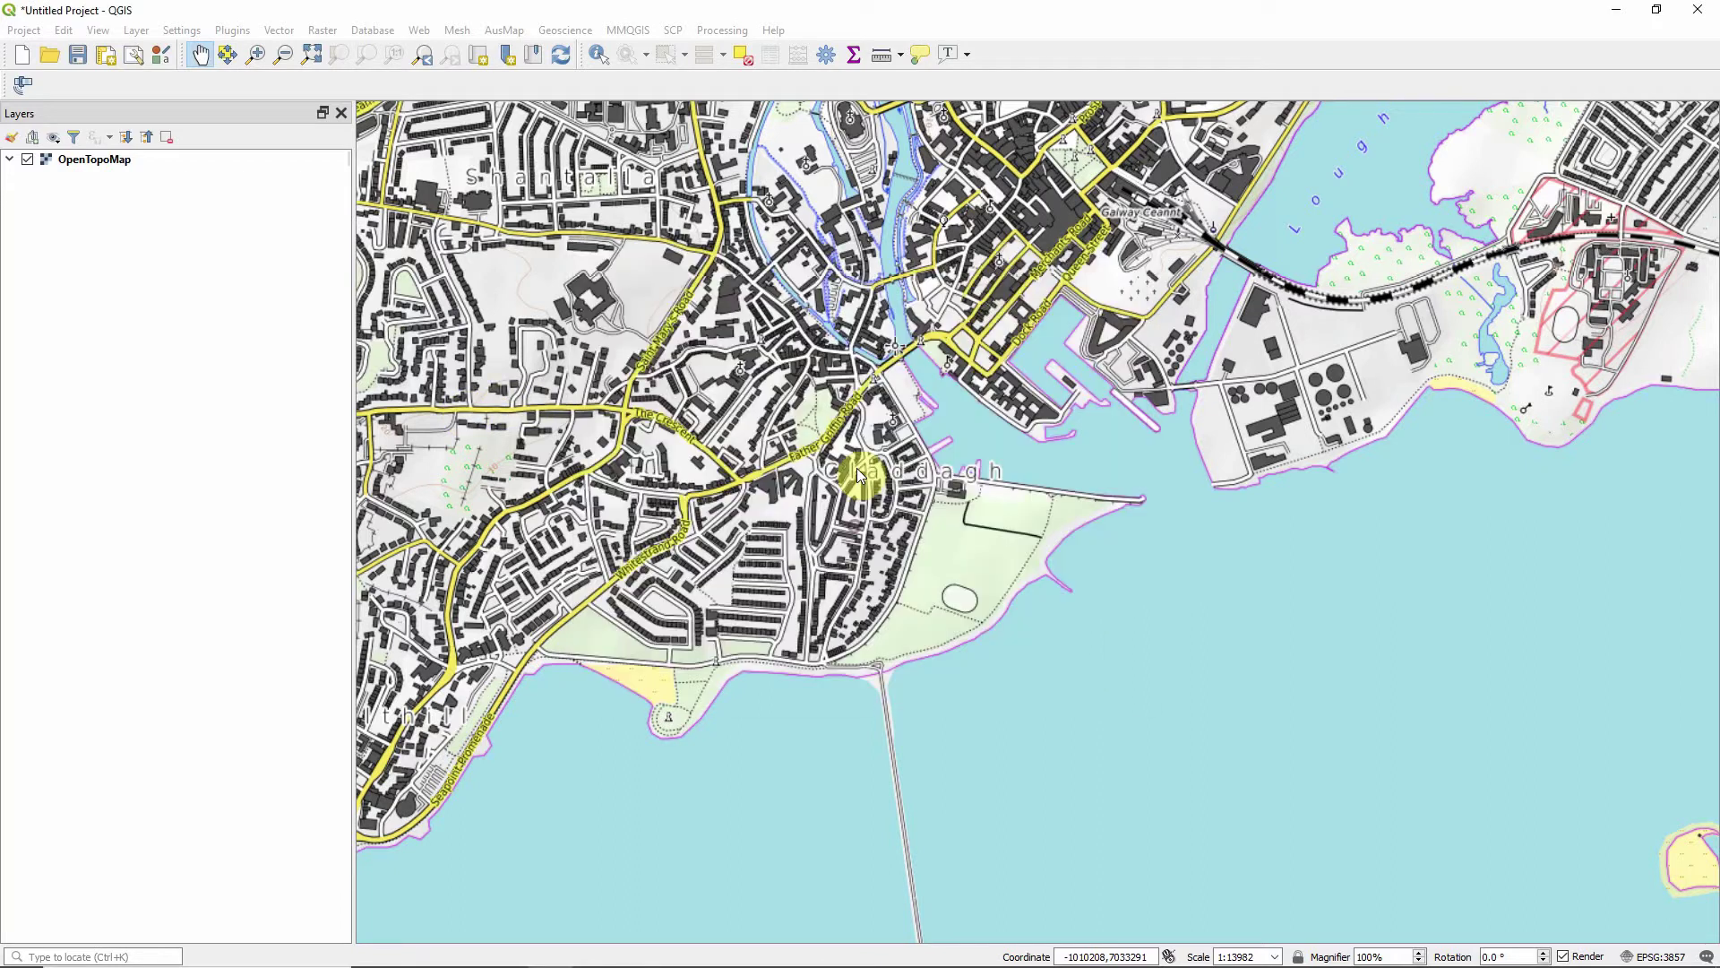
pyautogui.click(1494, 110)
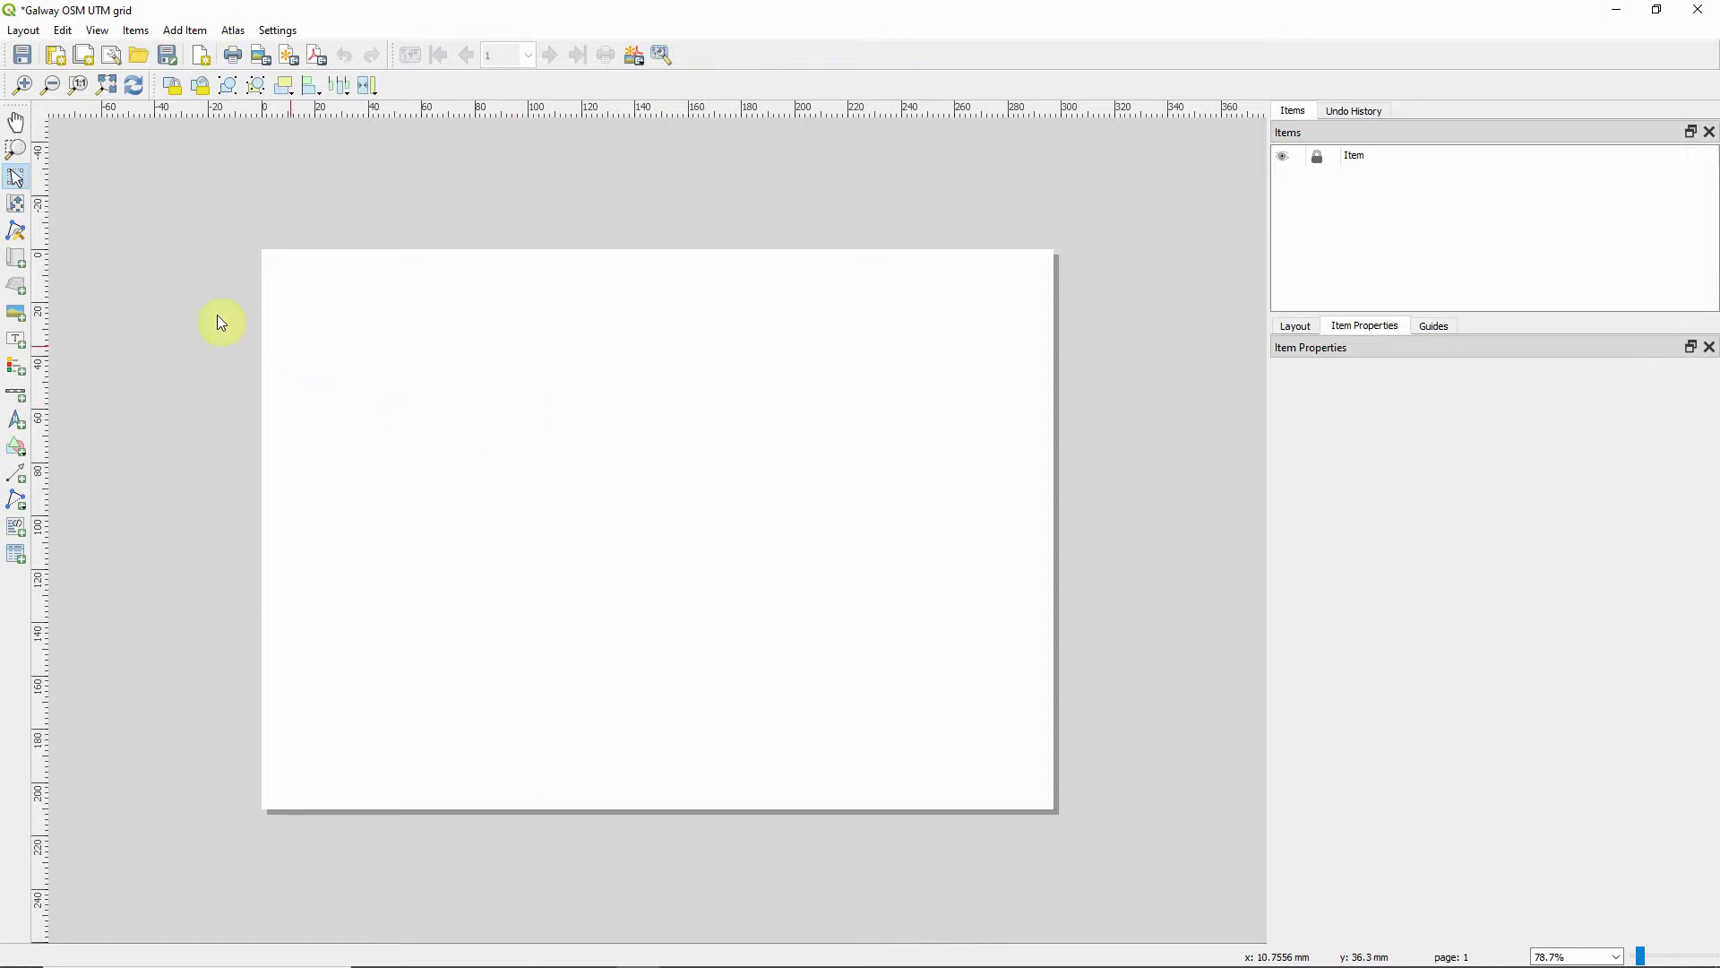
# Draw a map frame covering most of the layout page.
pyautogui.click(16, 257)
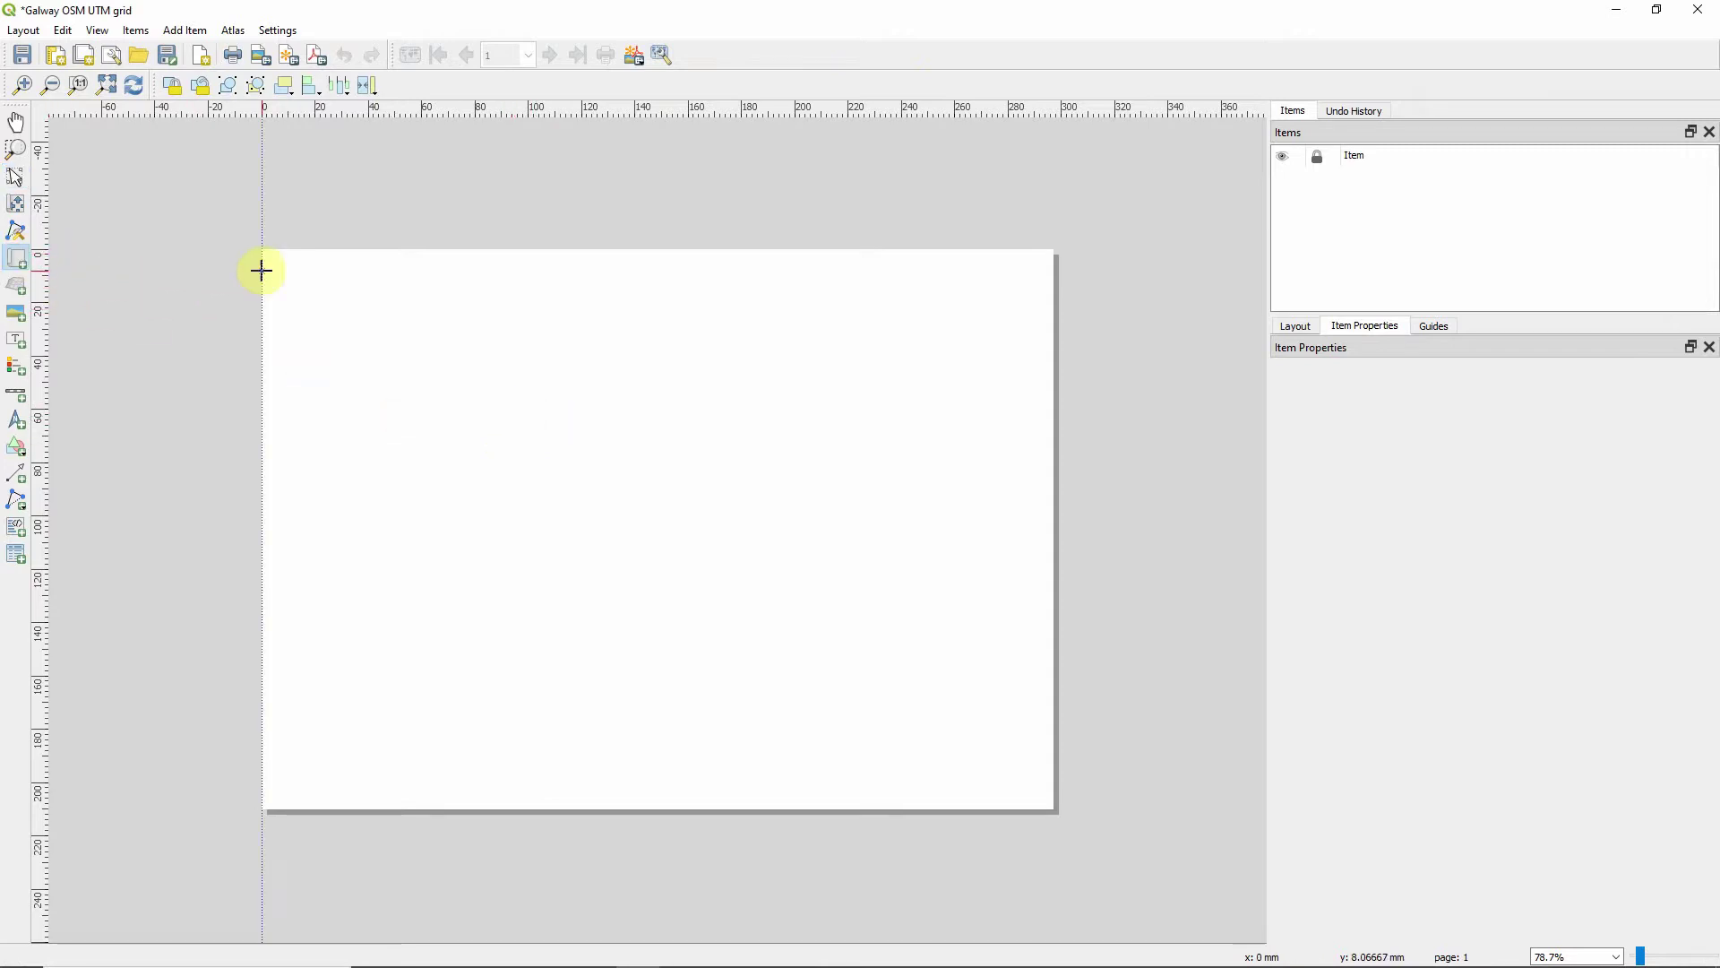
pyautogui.moveTo(280, 268); pyautogui.dragTo(1030, 780)
pyautogui.moveTo(651, 470); pyautogui.dragTo(646, 505)
pyautogui.press('Escape')
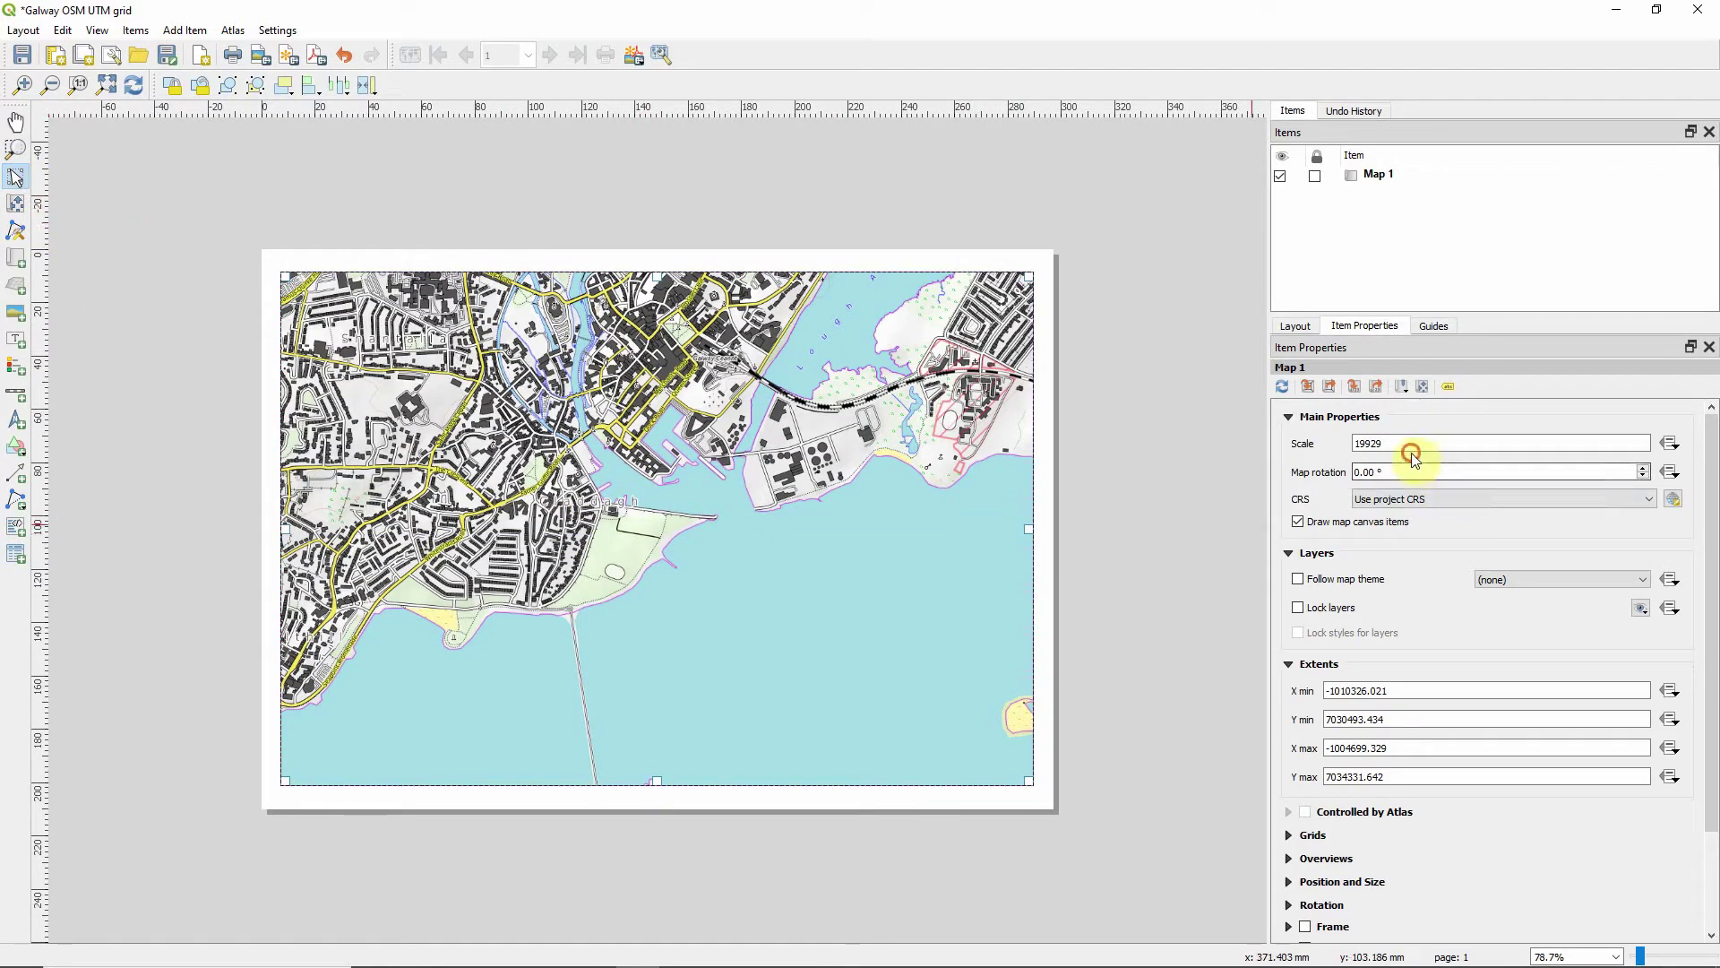
# Set the layout map scale to 25000 and recentre Galway within the frame.
pyautogui.moveTo(1406, 444); pyautogui.dragTo(1342, 439)
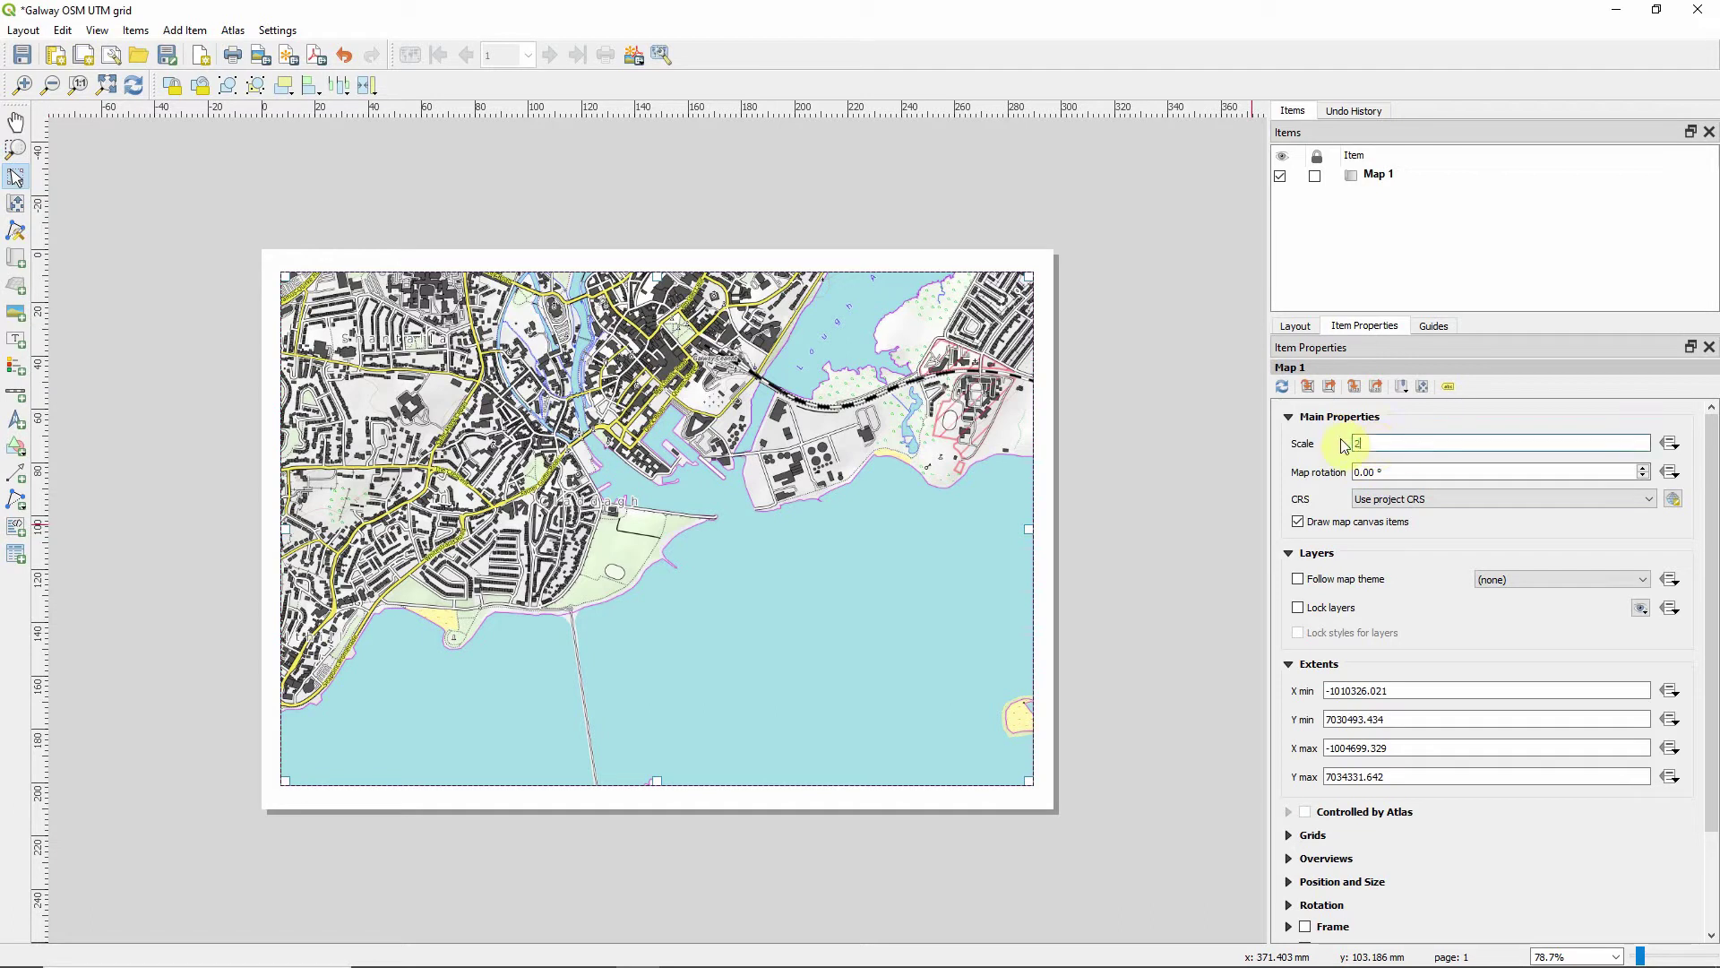
pyautogui.write('25000')
pyautogui.press('Return')
pyautogui.click(16, 205)
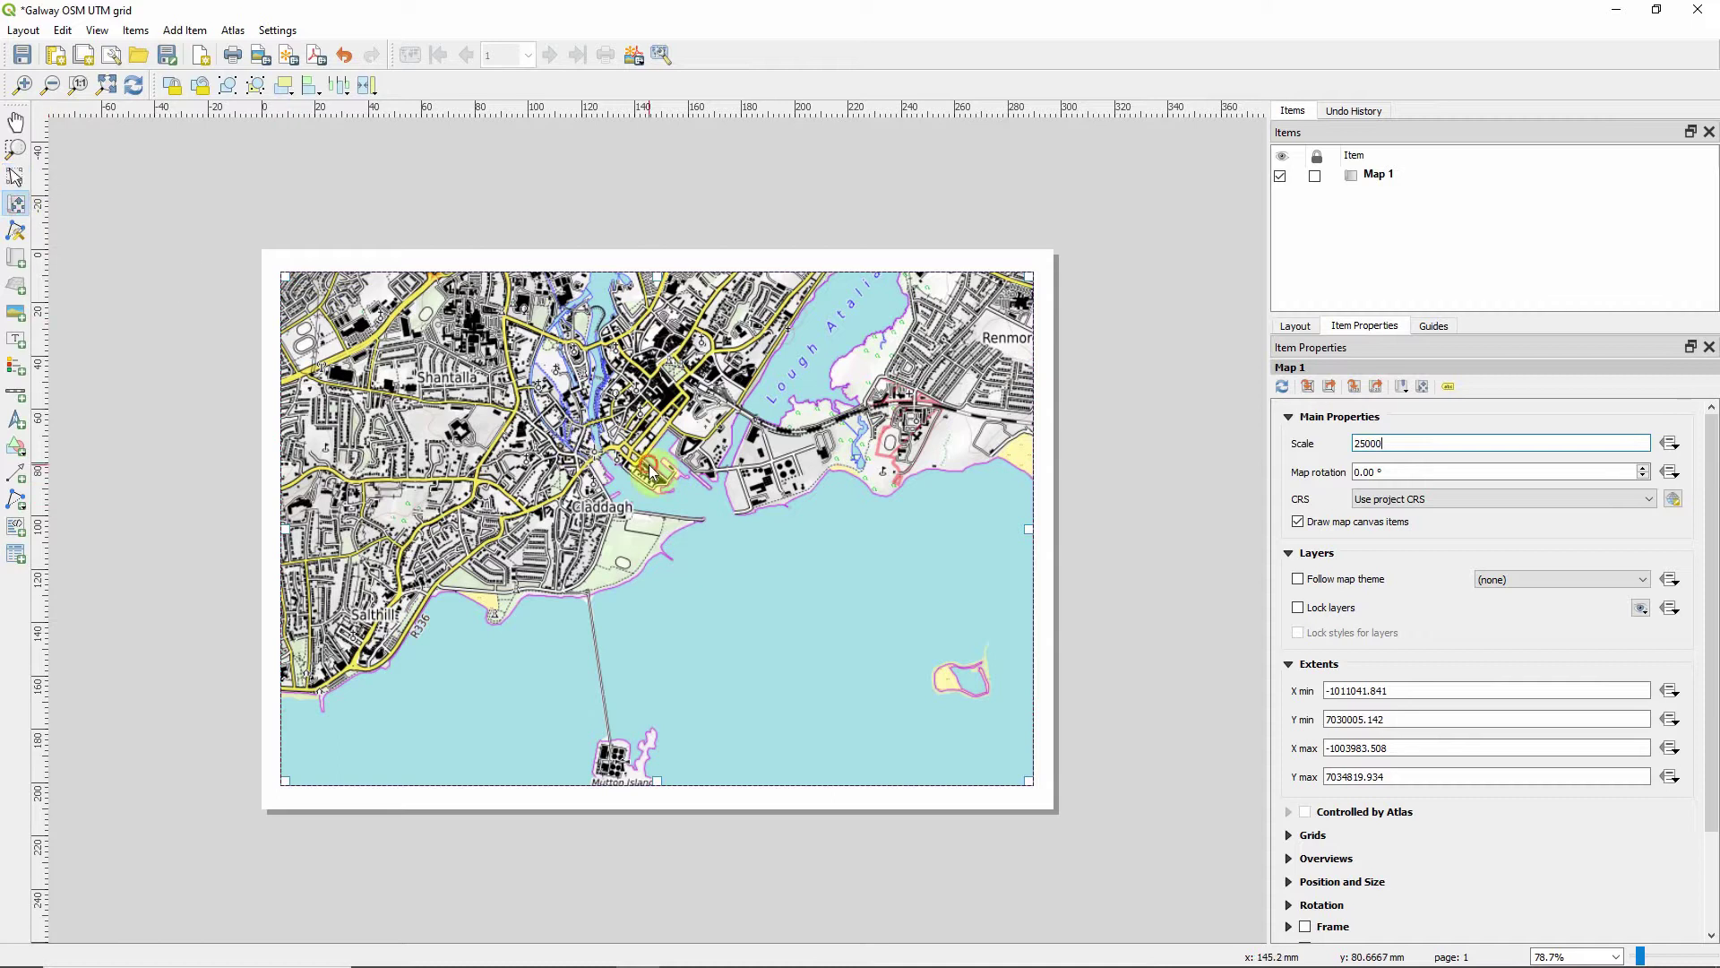
pyautogui.moveTo(651, 472); pyautogui.dragTo(679, 509)
pyautogui.moveTo(582, 428); pyautogui.dragTo(608, 465)
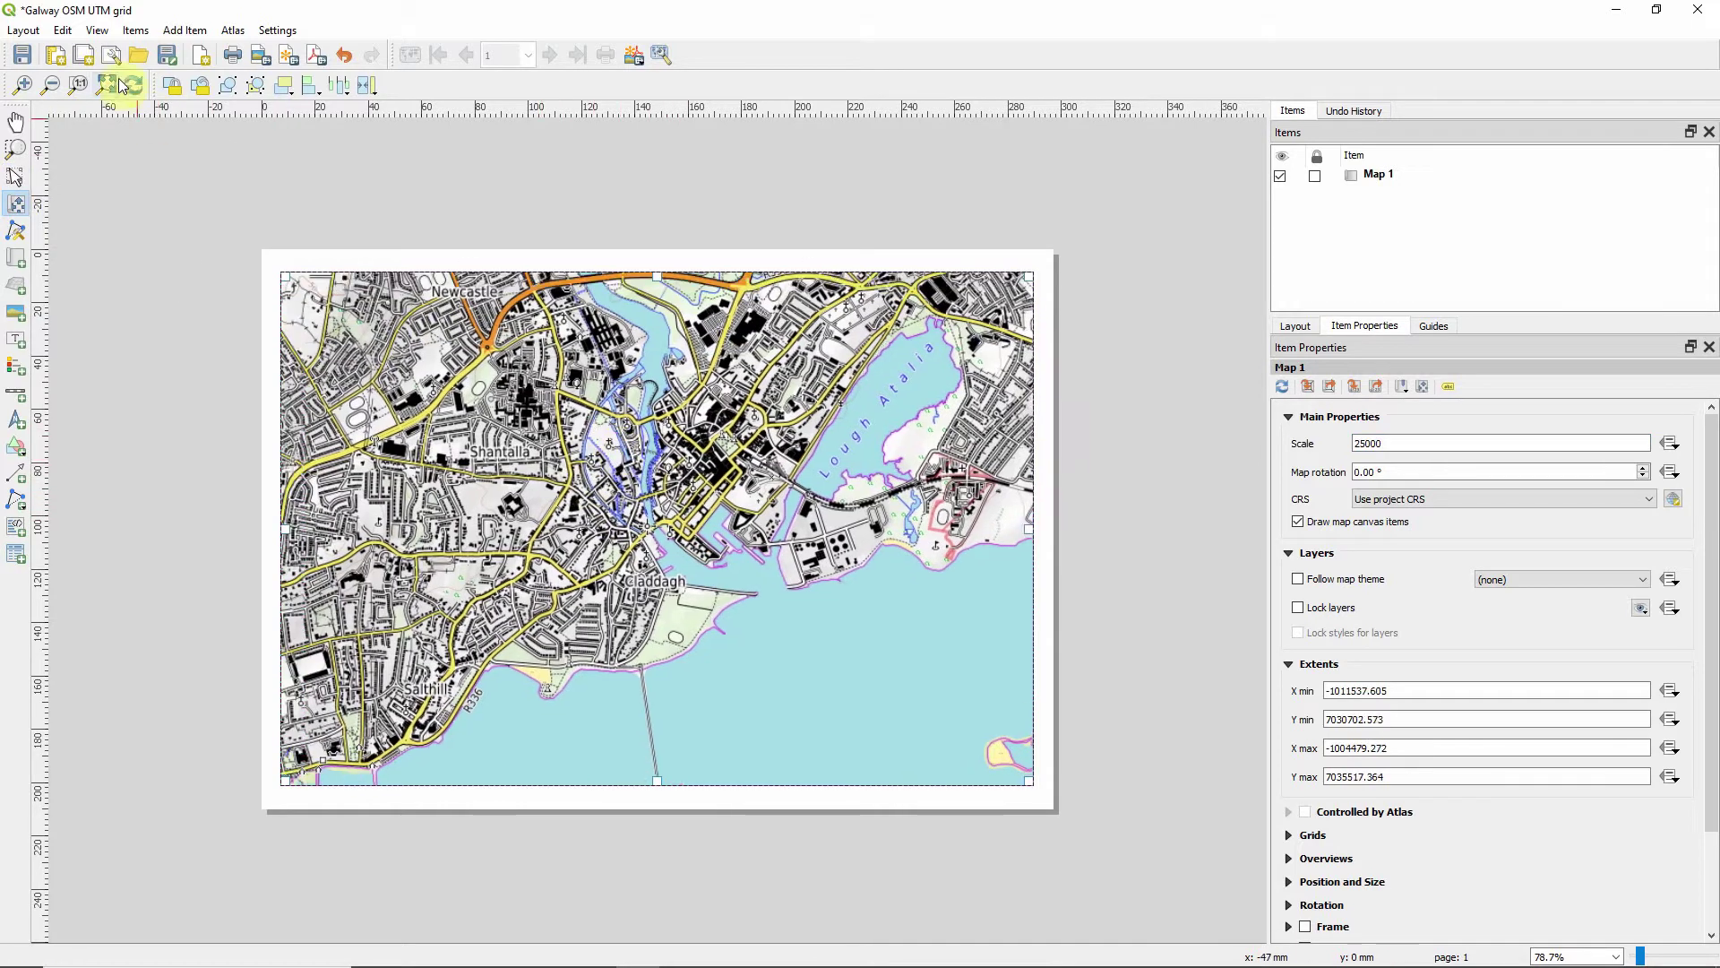
pyautogui.click(107, 86)
pyautogui.moveTo(459, 421); pyautogui.dragTo(499, 442)
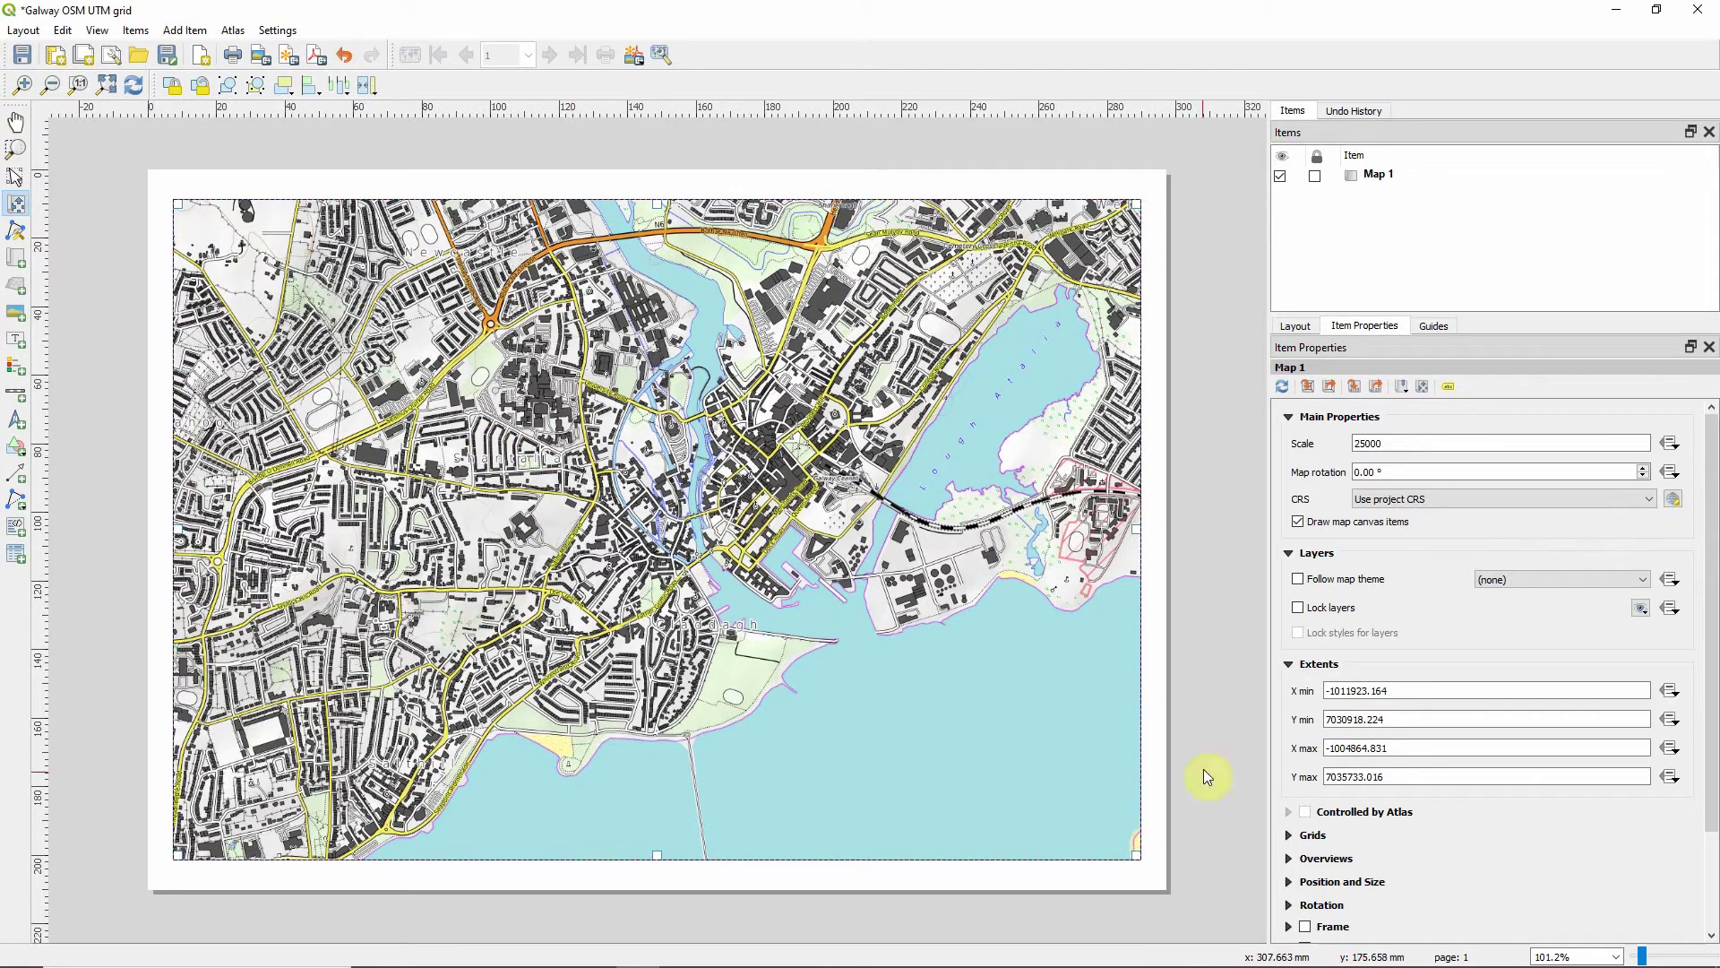
# Add a new map grid named 'x-axis UTM'.
pyautogui.scroll(-3, 1702, 609)
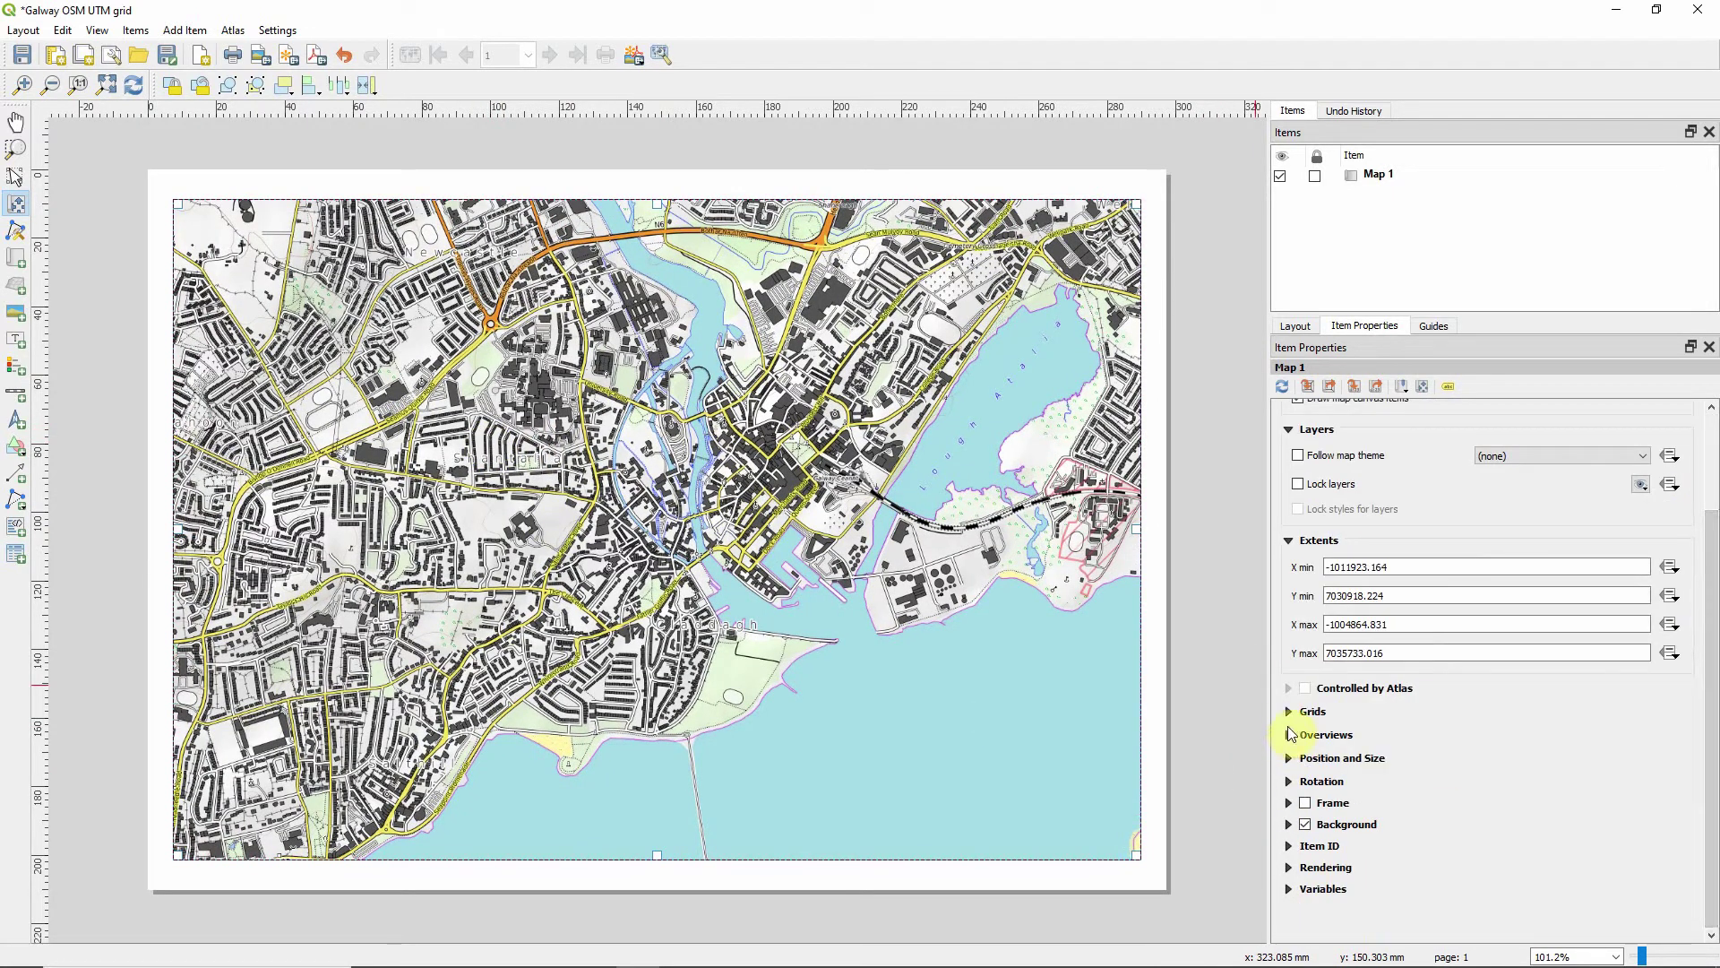
pyautogui.click(1289, 713)
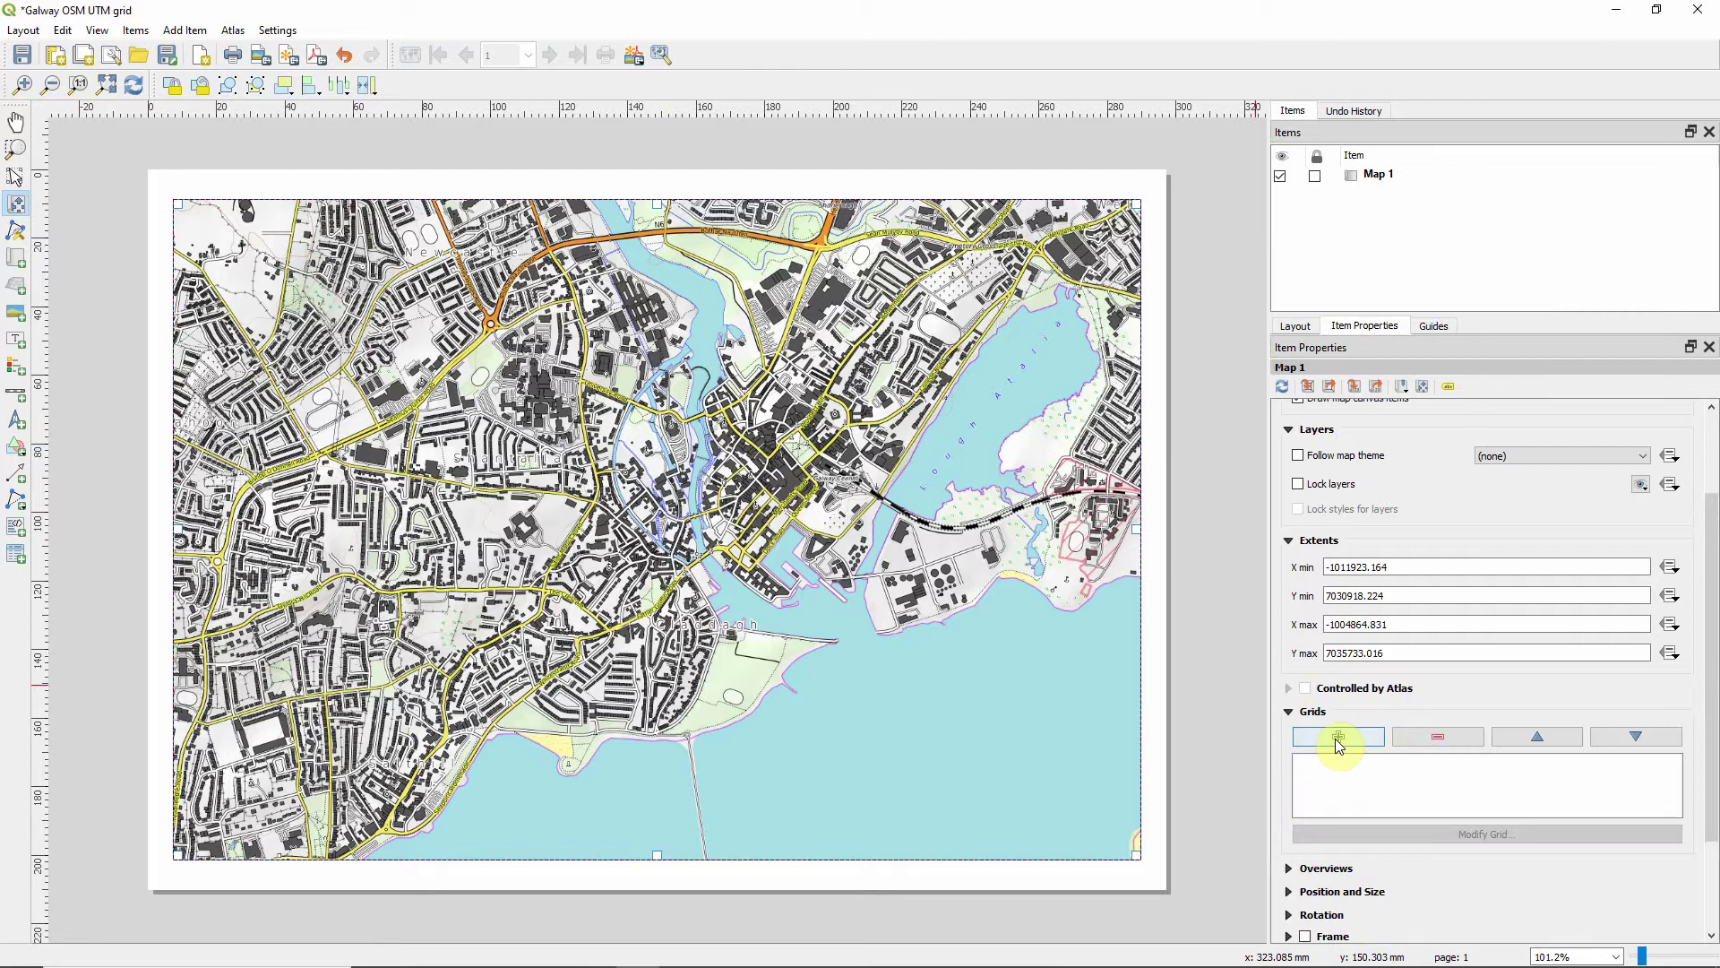
pyautogui.click(1339, 737)
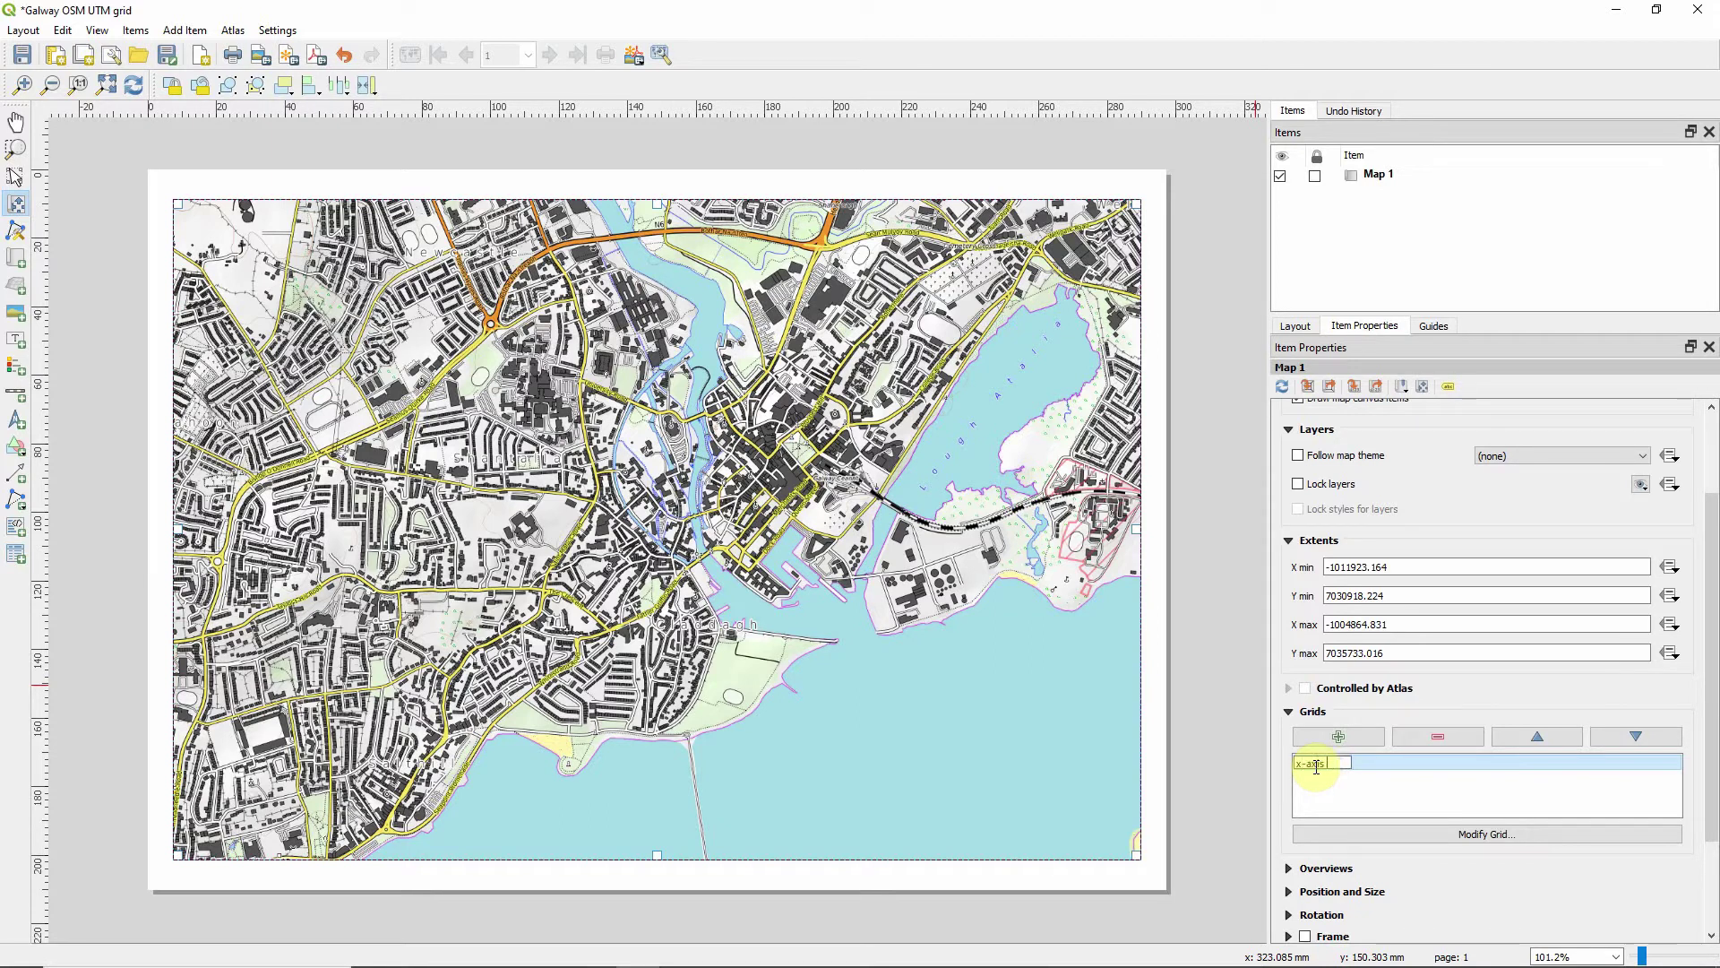
pyautogui.write('UTM')
pyautogui.press('Return')
# Set the x-axis UTM grid's CRS to IRENET95 / Irish Transverse Mercator (EPSG:2157).
pyautogui.click(1421, 833)
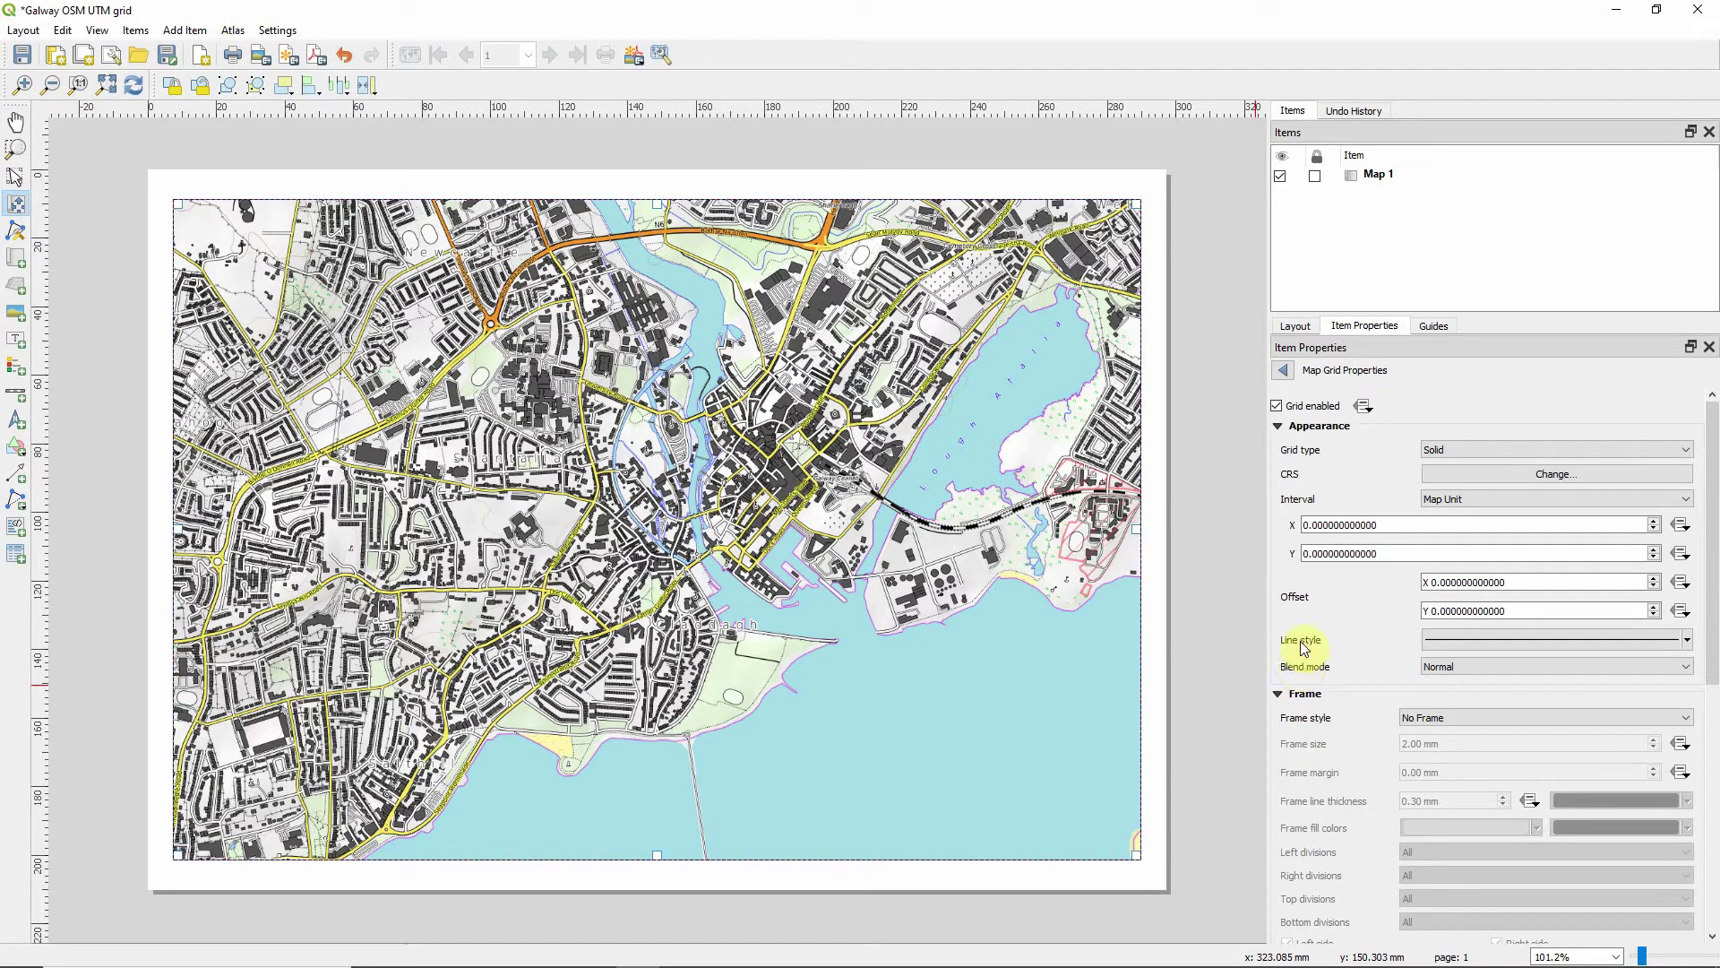
pyautogui.click(1491, 471)
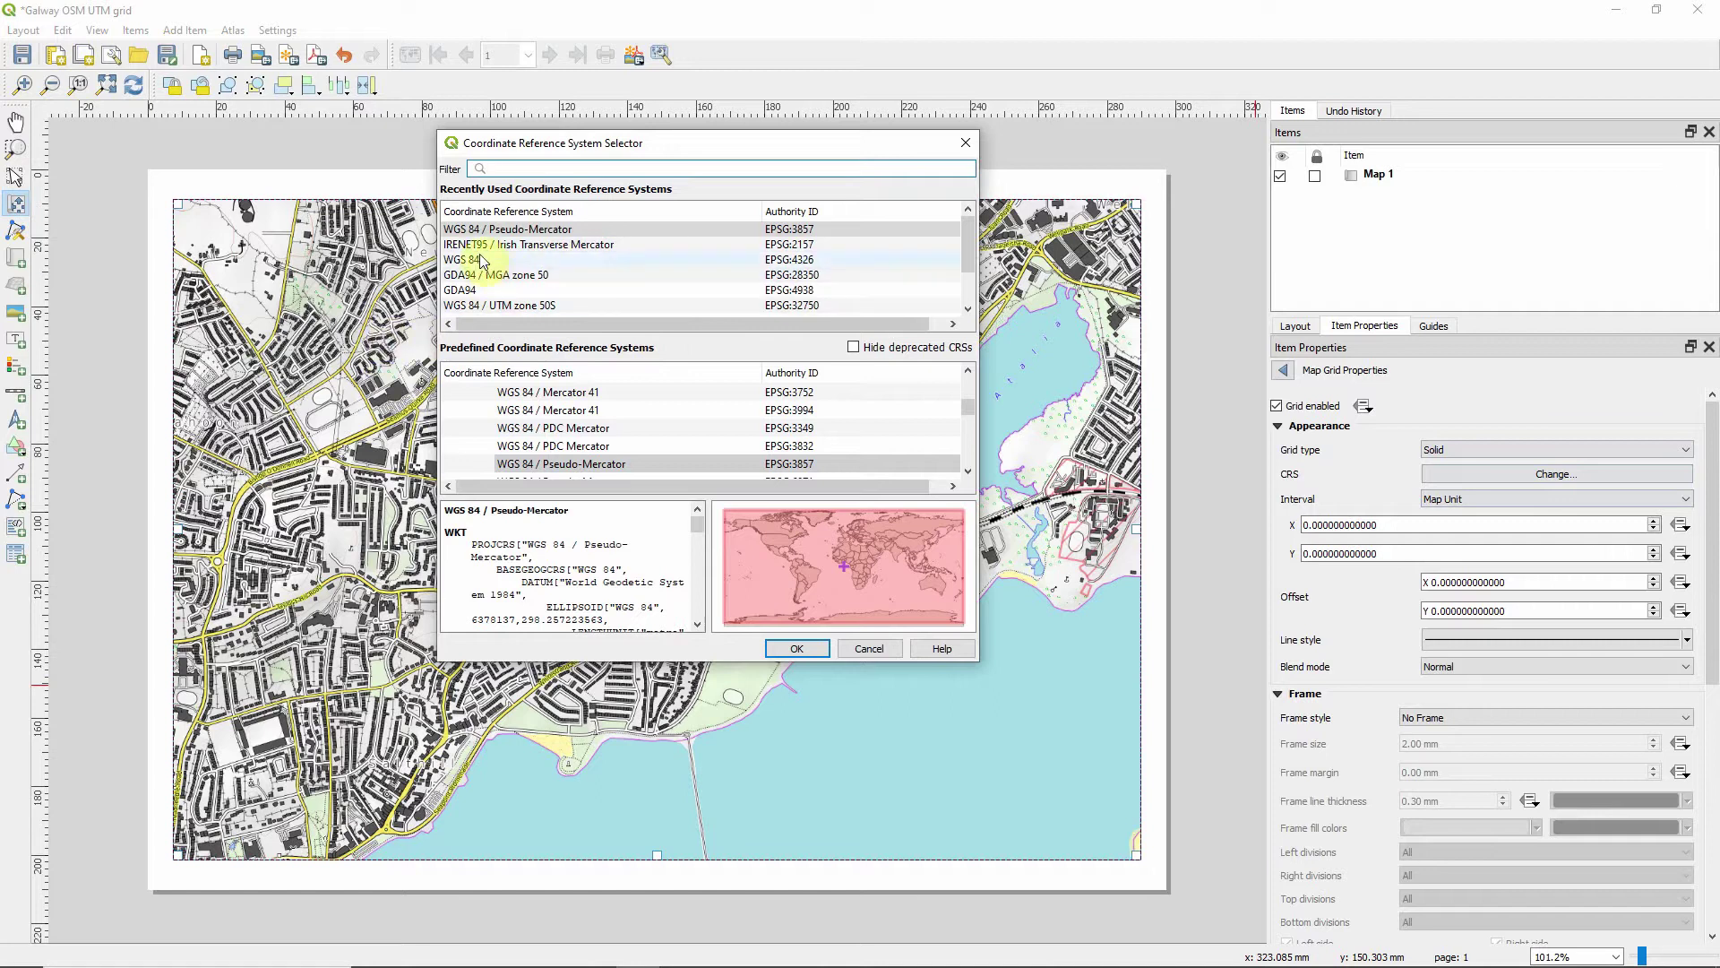
pyautogui.click(515, 244)
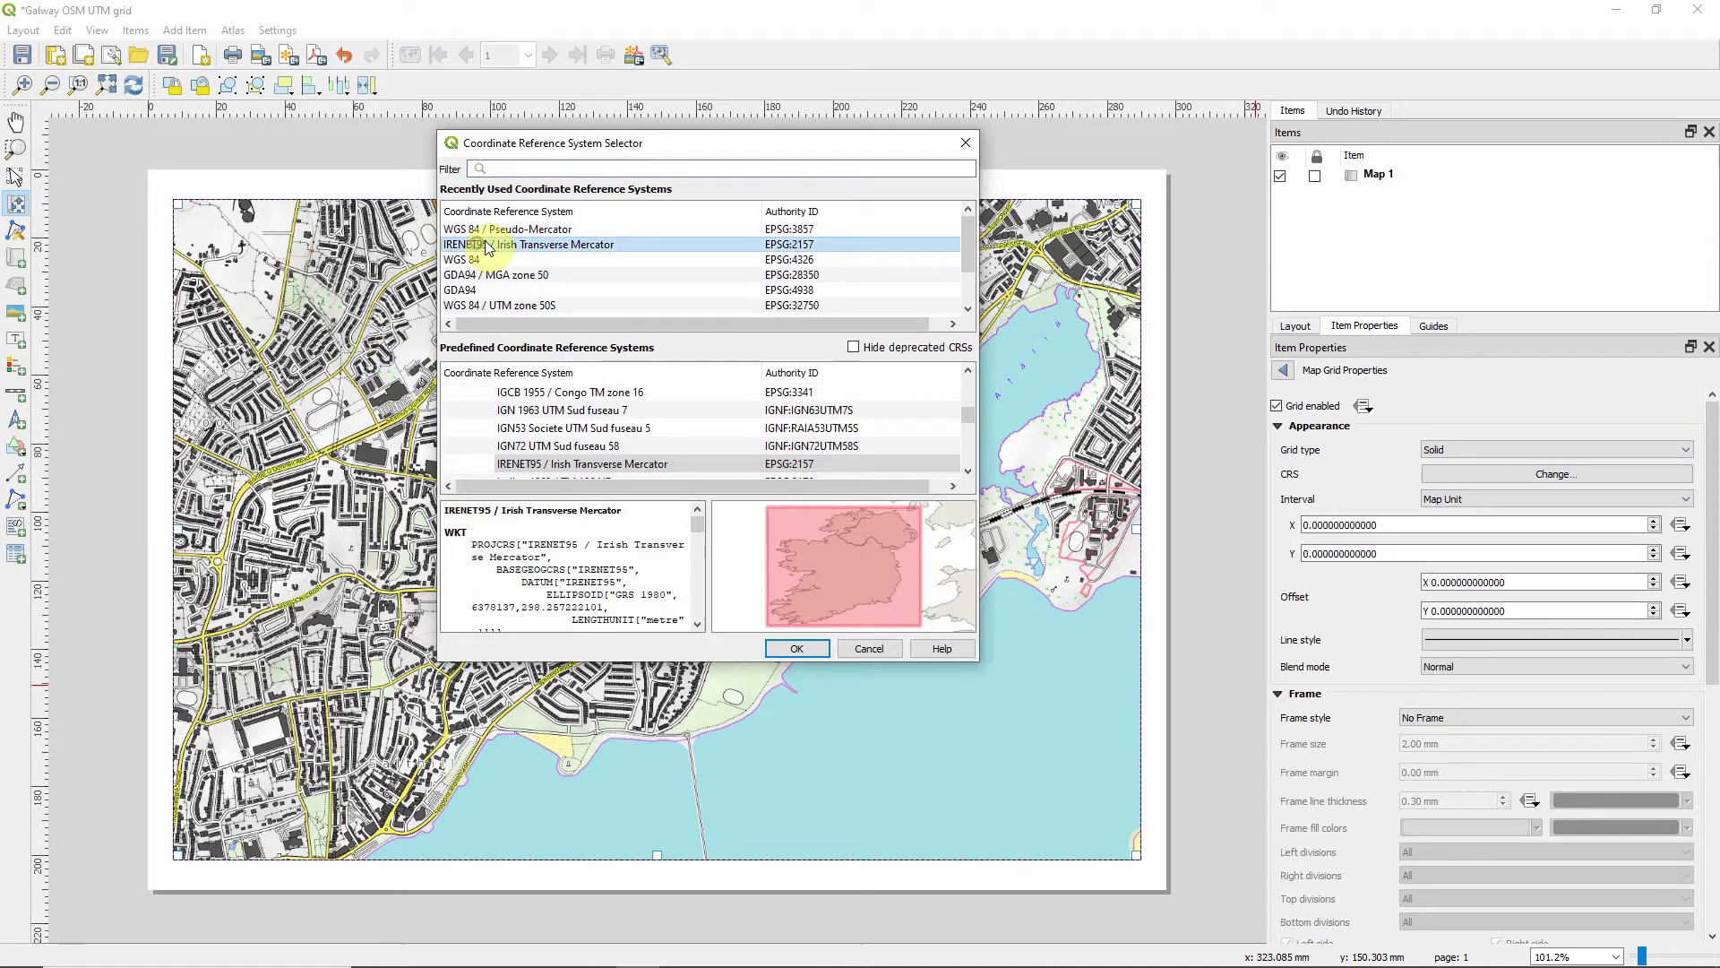
pyautogui.click(793, 659)
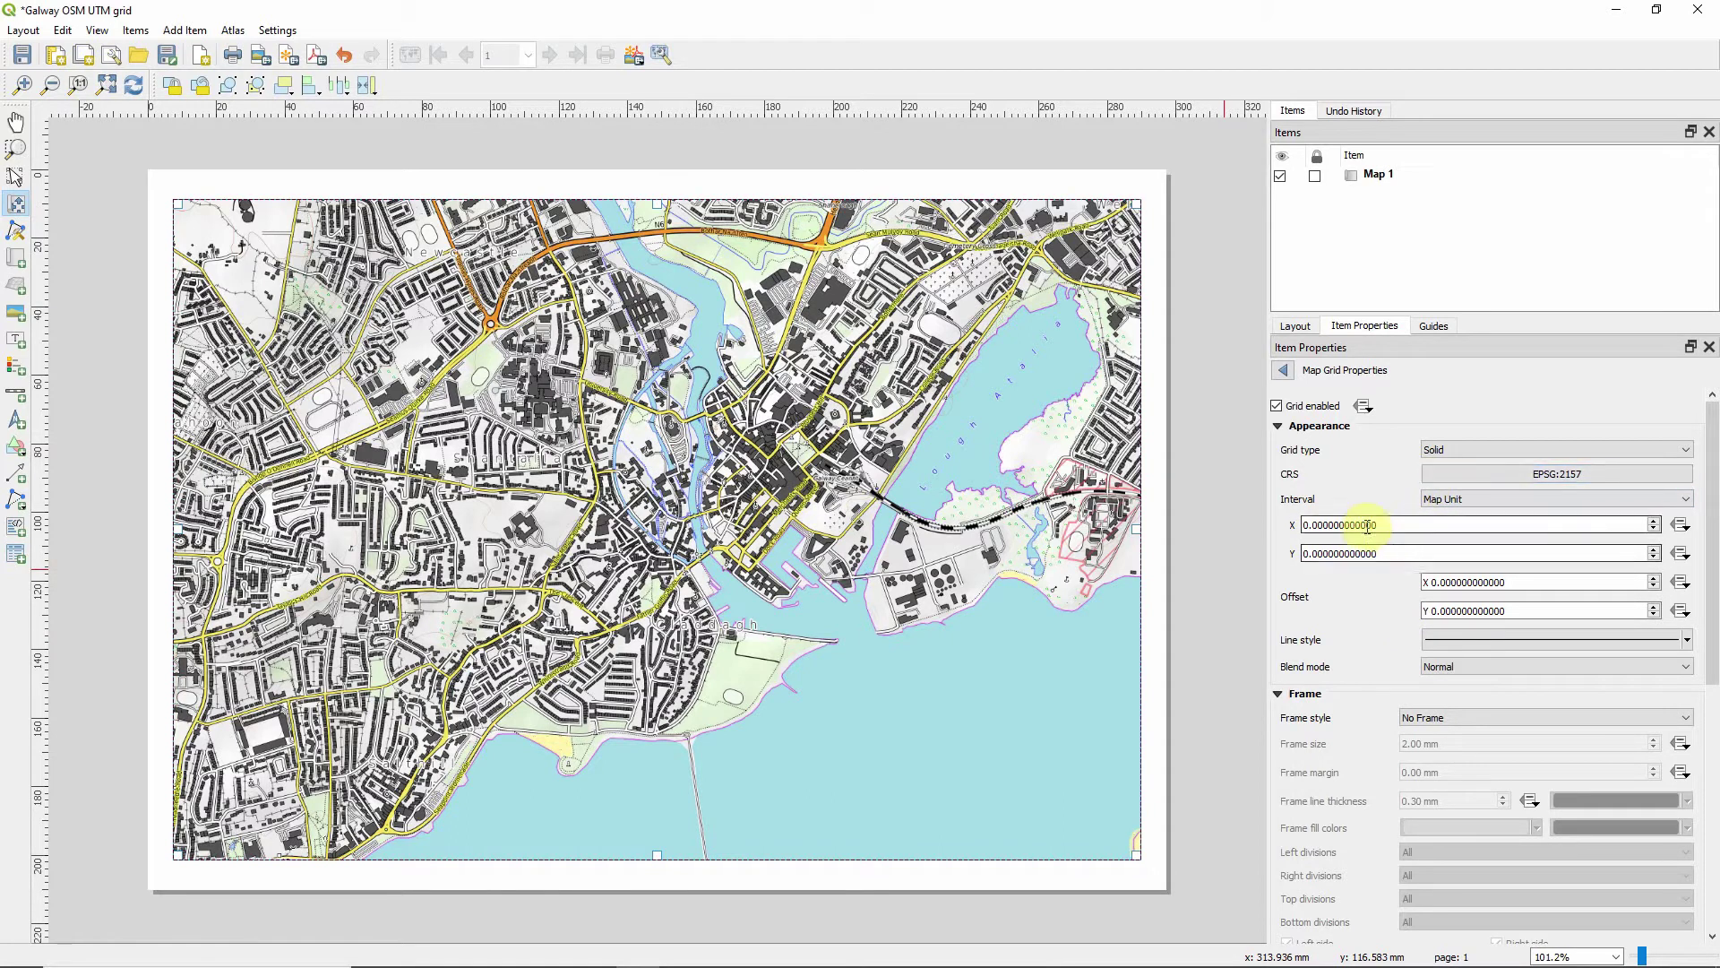
# Set the grid's X and Y intervals to 1000 map units.
pyautogui.moveTo(1368, 526); pyautogui.dragTo(1280, 498)
pyautogui.write('1')
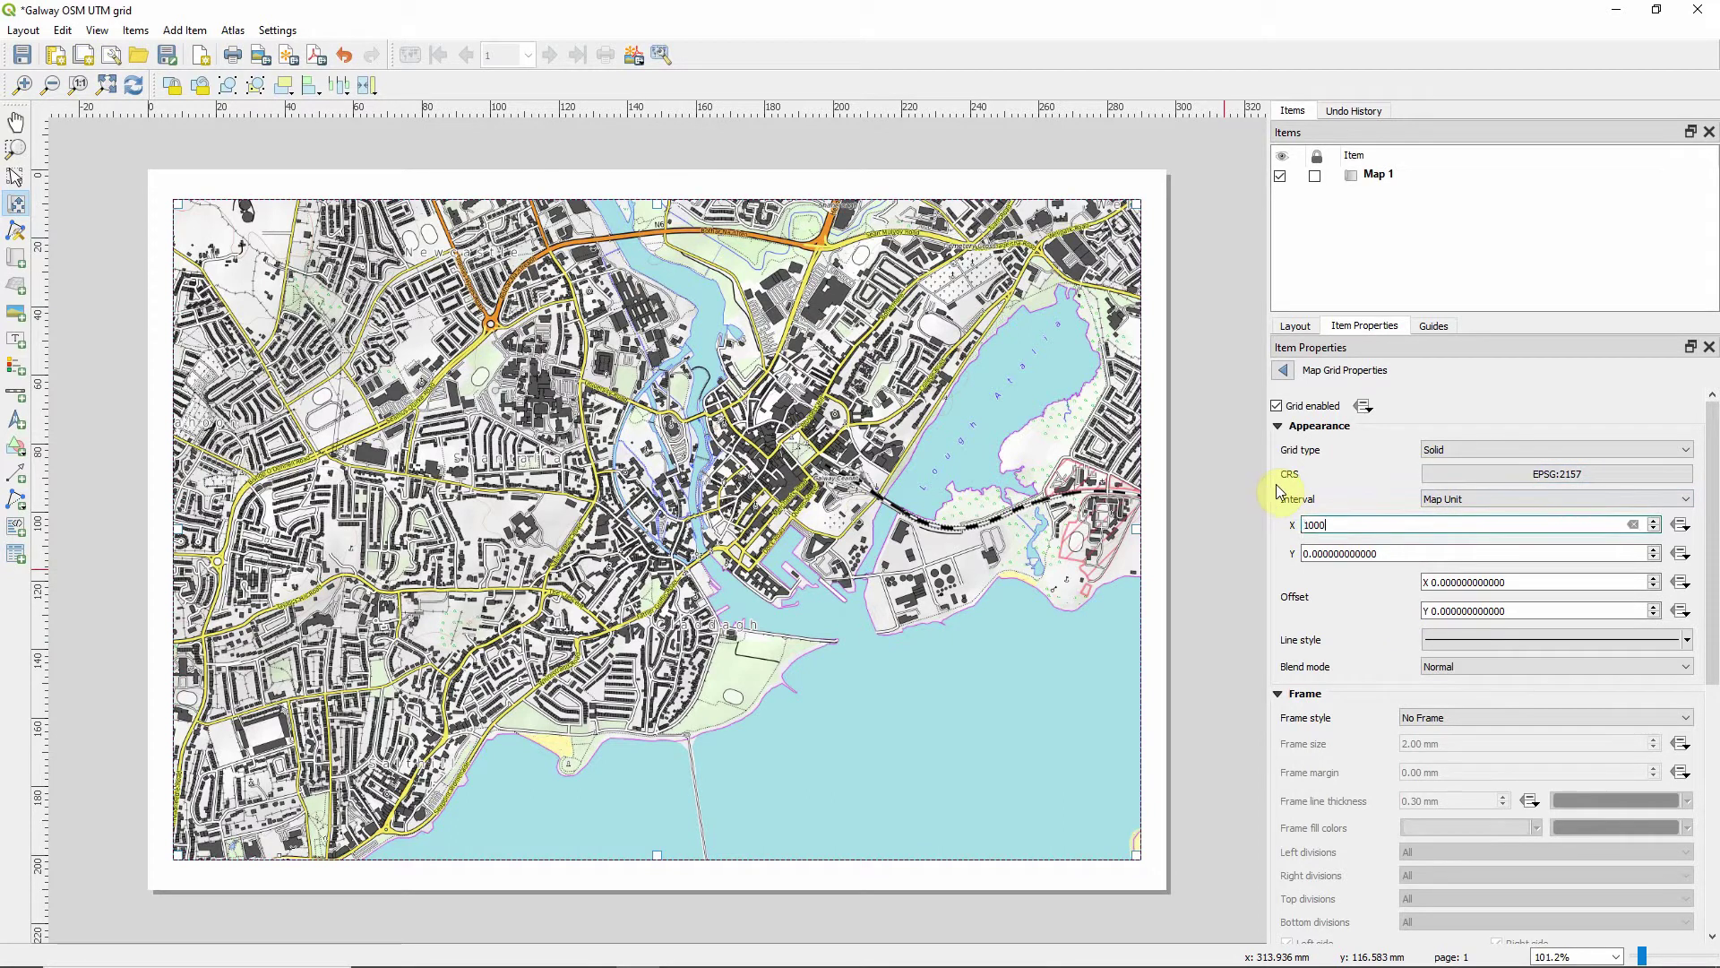
pyautogui.write('000')
pyautogui.moveTo(1384, 553); pyautogui.dragTo(1290, 551)
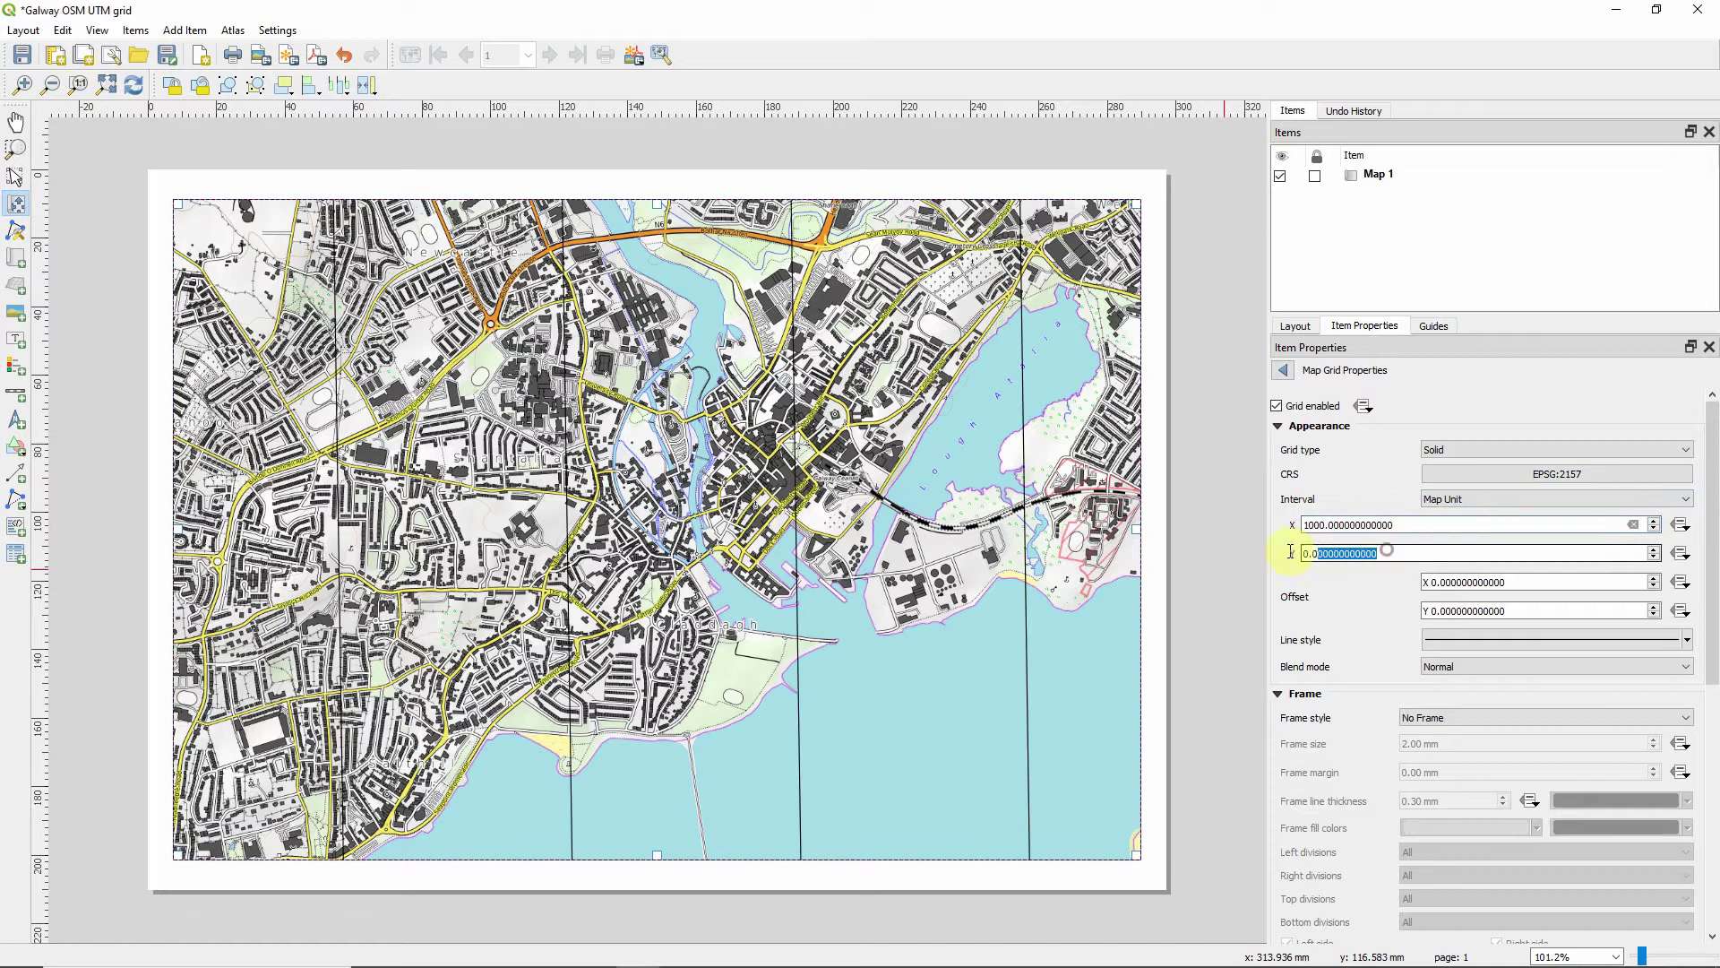
pyautogui.write('1')
pyautogui.click(1324, 526)
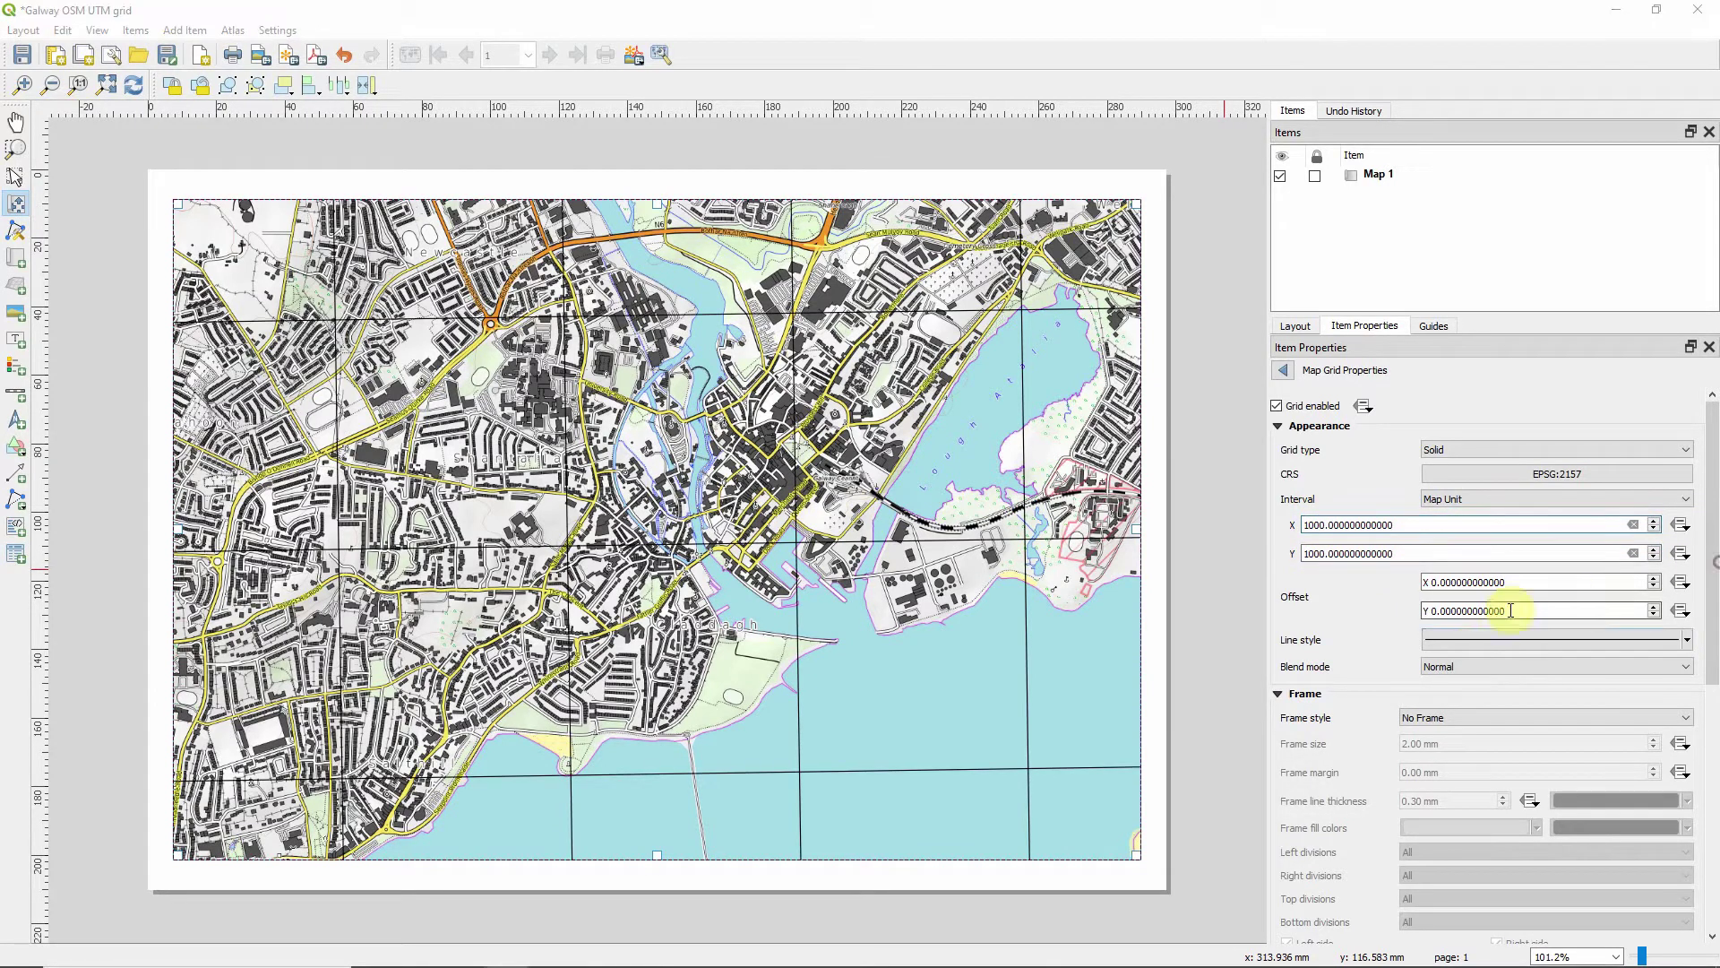
# Make the grid line colour a lighter grey (V 58%) at 75% opacity.
pyautogui.click(1508, 640)
pyautogui.click(1454, 412)
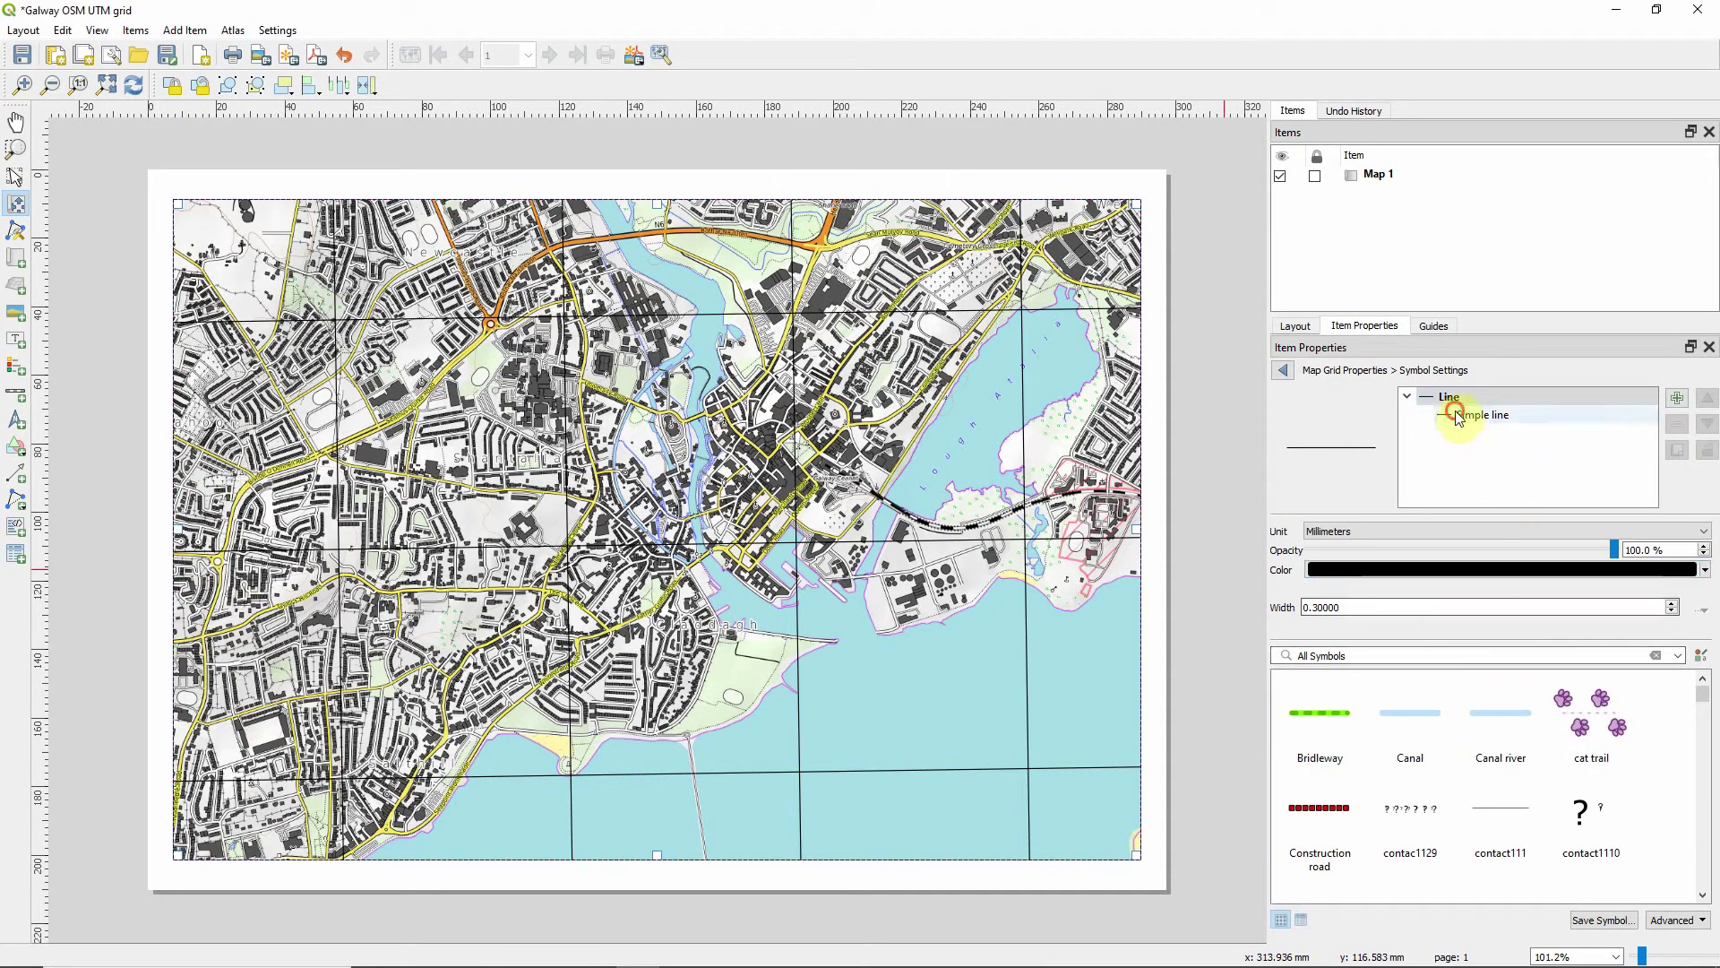
pyautogui.click(1418, 566)
pyautogui.click(1328, 459)
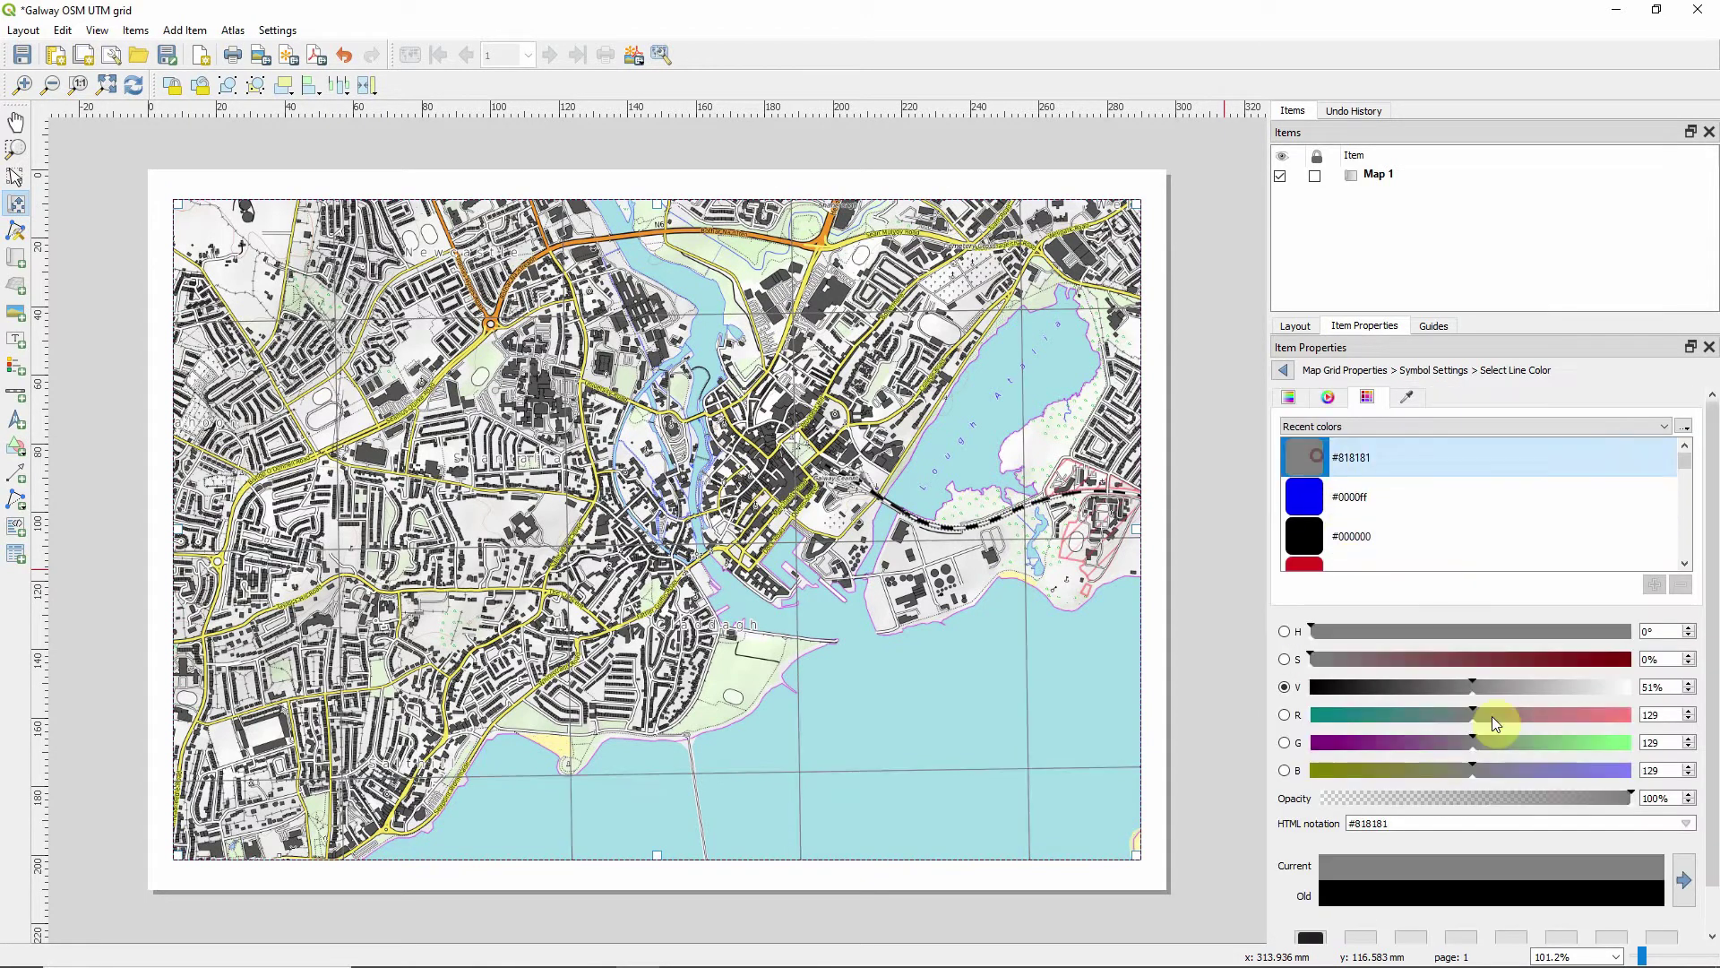
pyautogui.moveTo(1469, 672); pyautogui.dragTo(1494, 680)
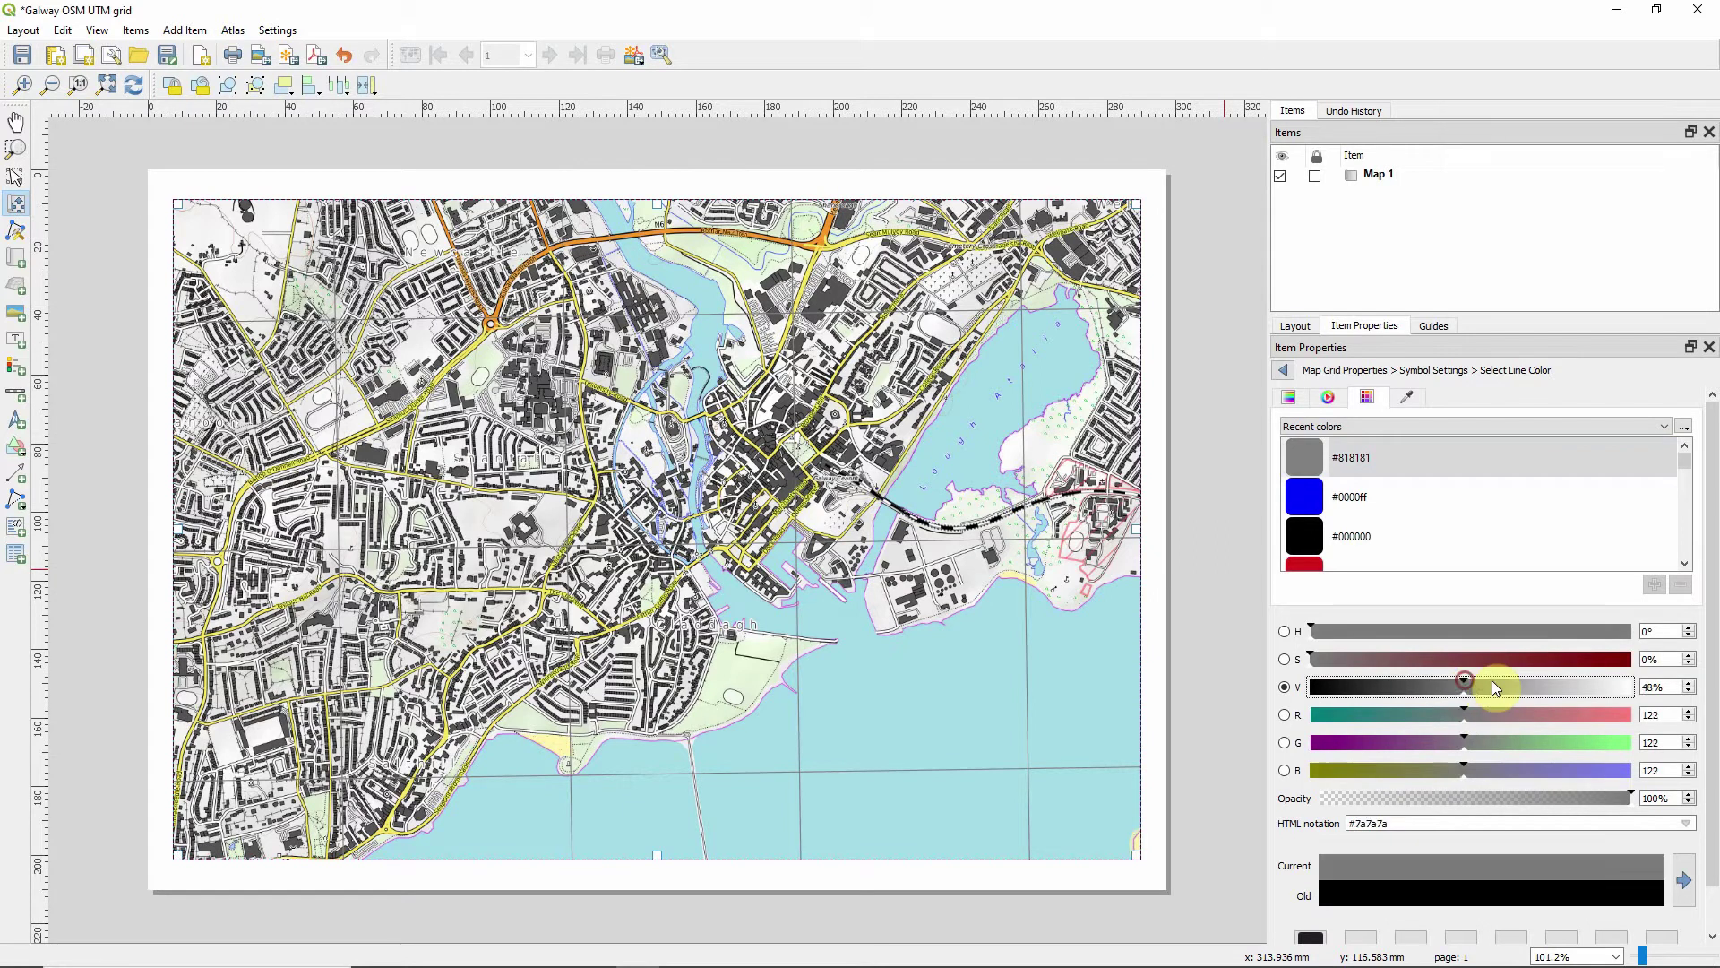
pyautogui.click(1664, 798)
pyautogui.write('75')
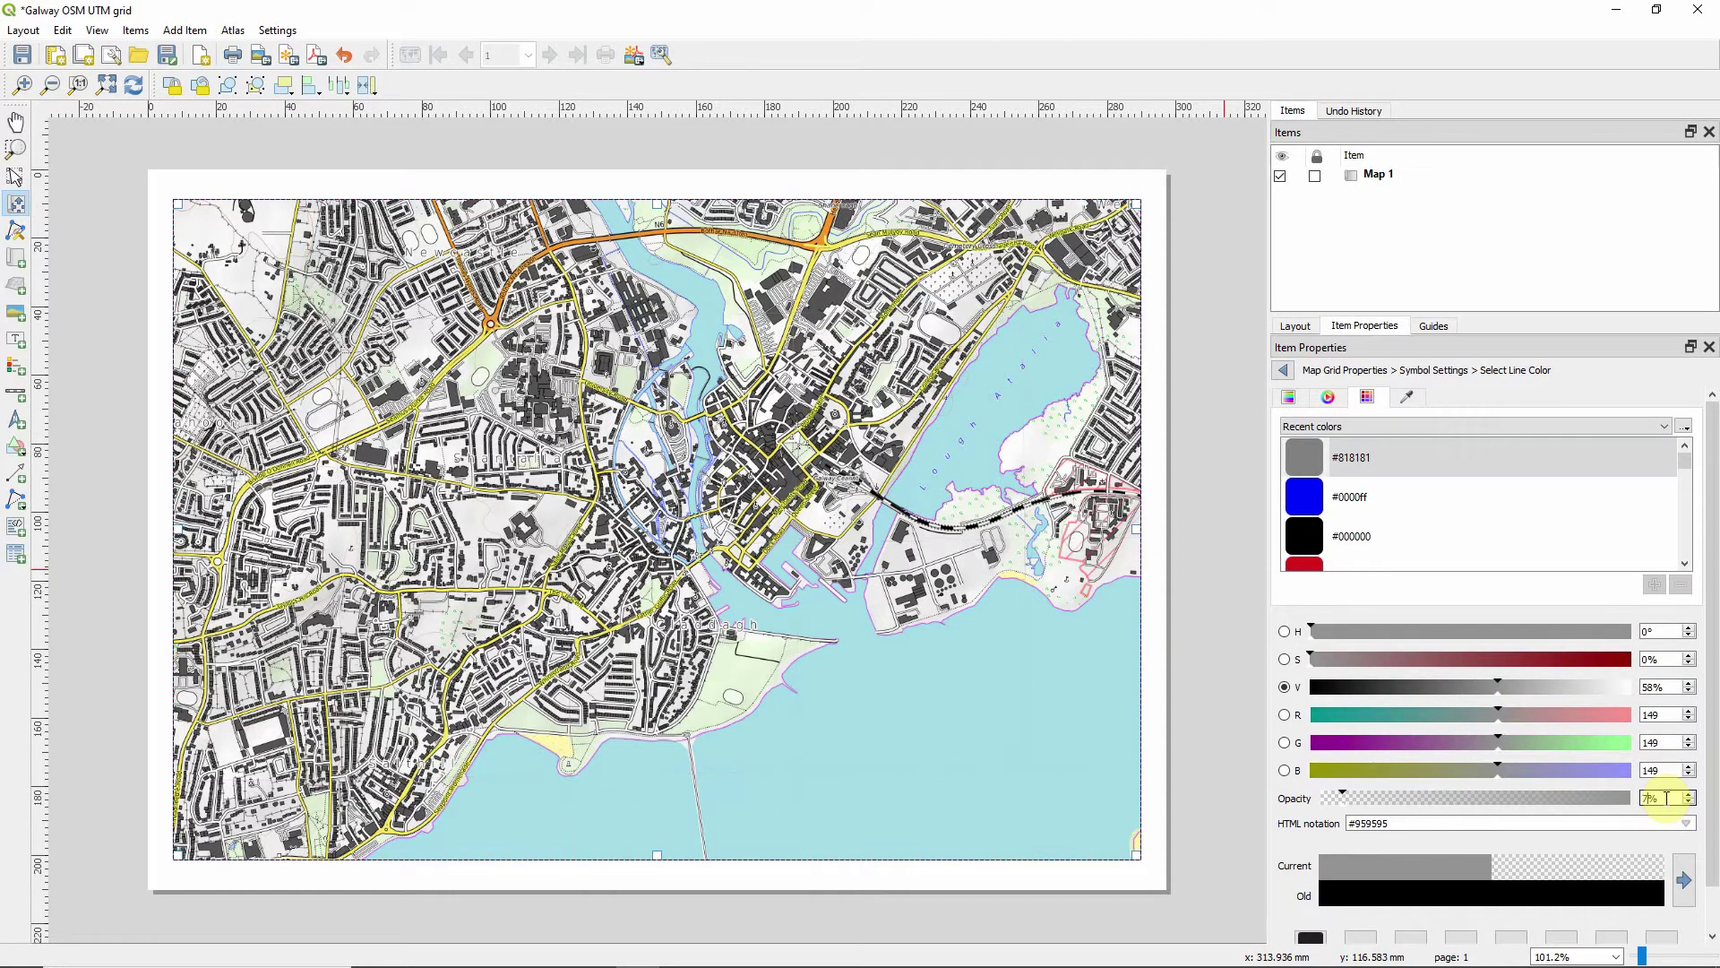
# Set the grid line stroke width to 0.1 mm.
pyautogui.click(1281, 371)
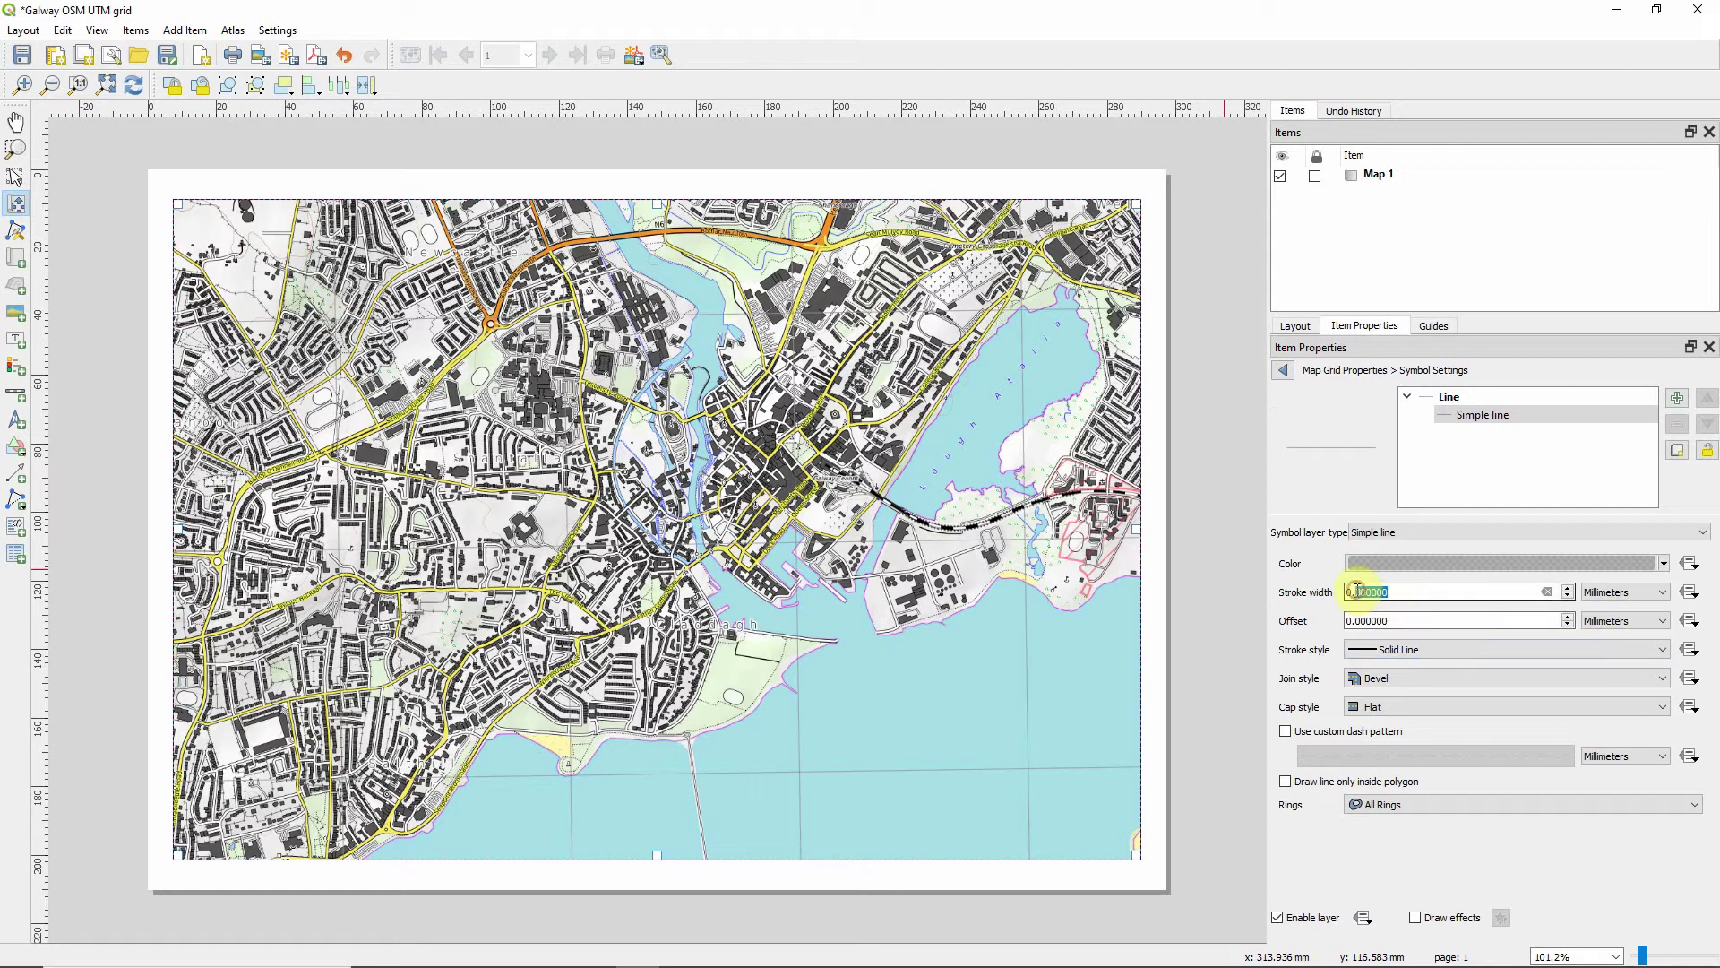
pyautogui.write('1')
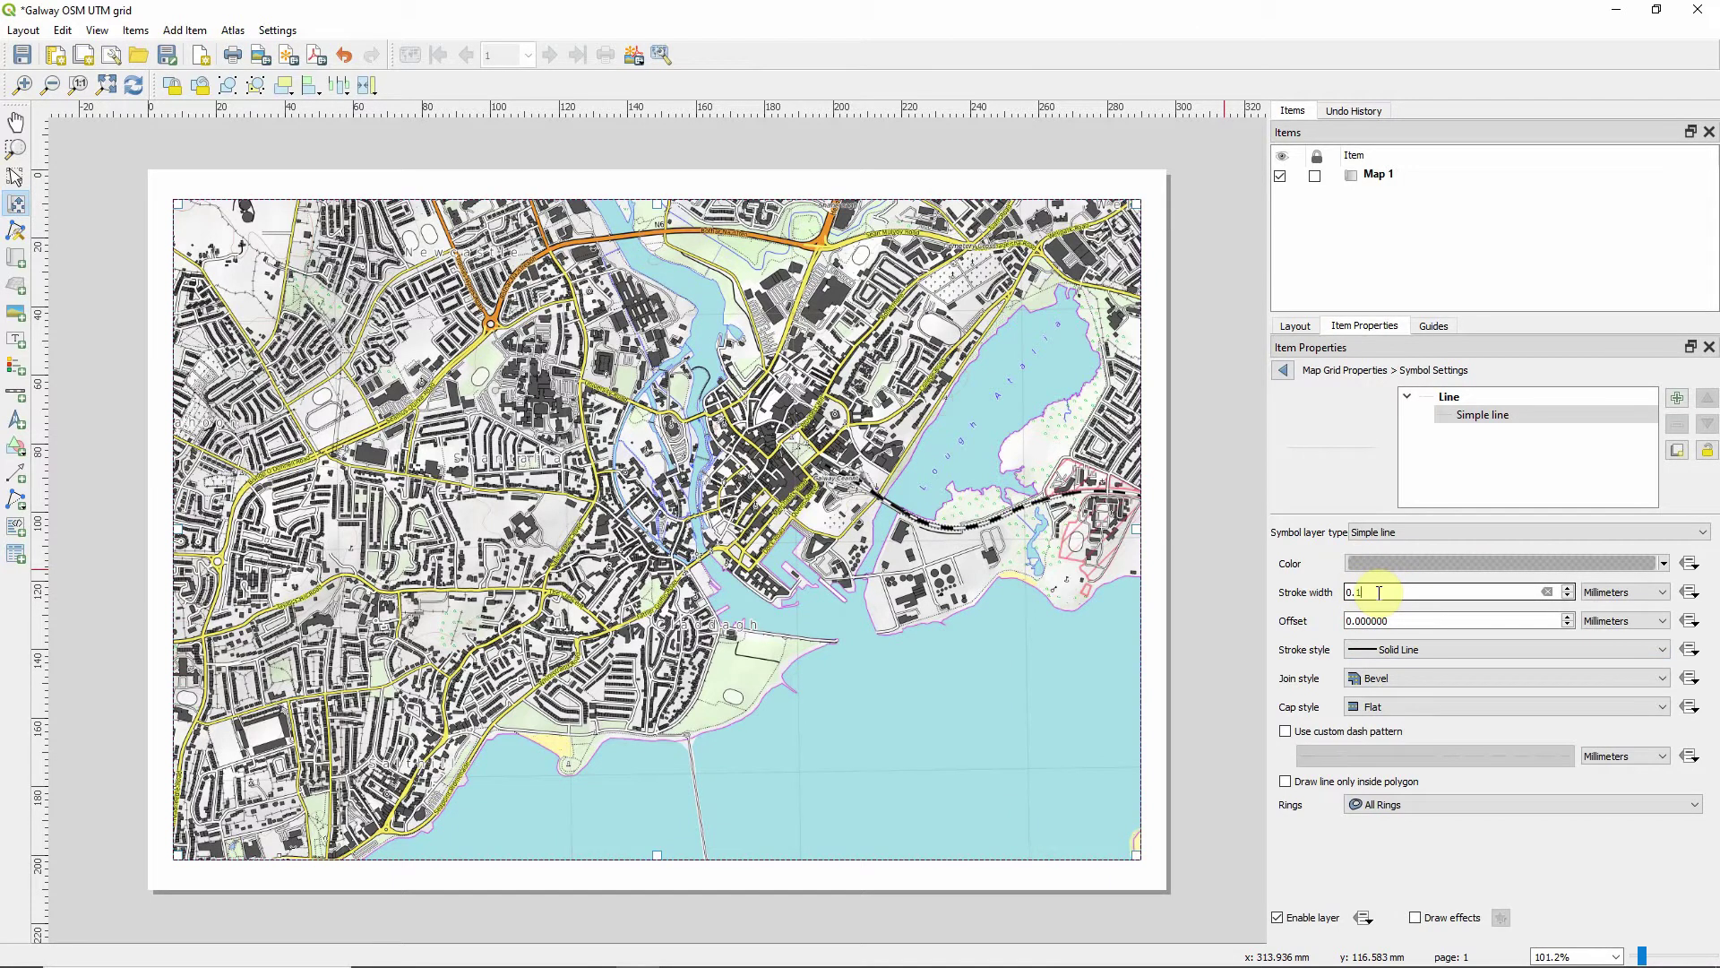
pyautogui.click(1285, 370)
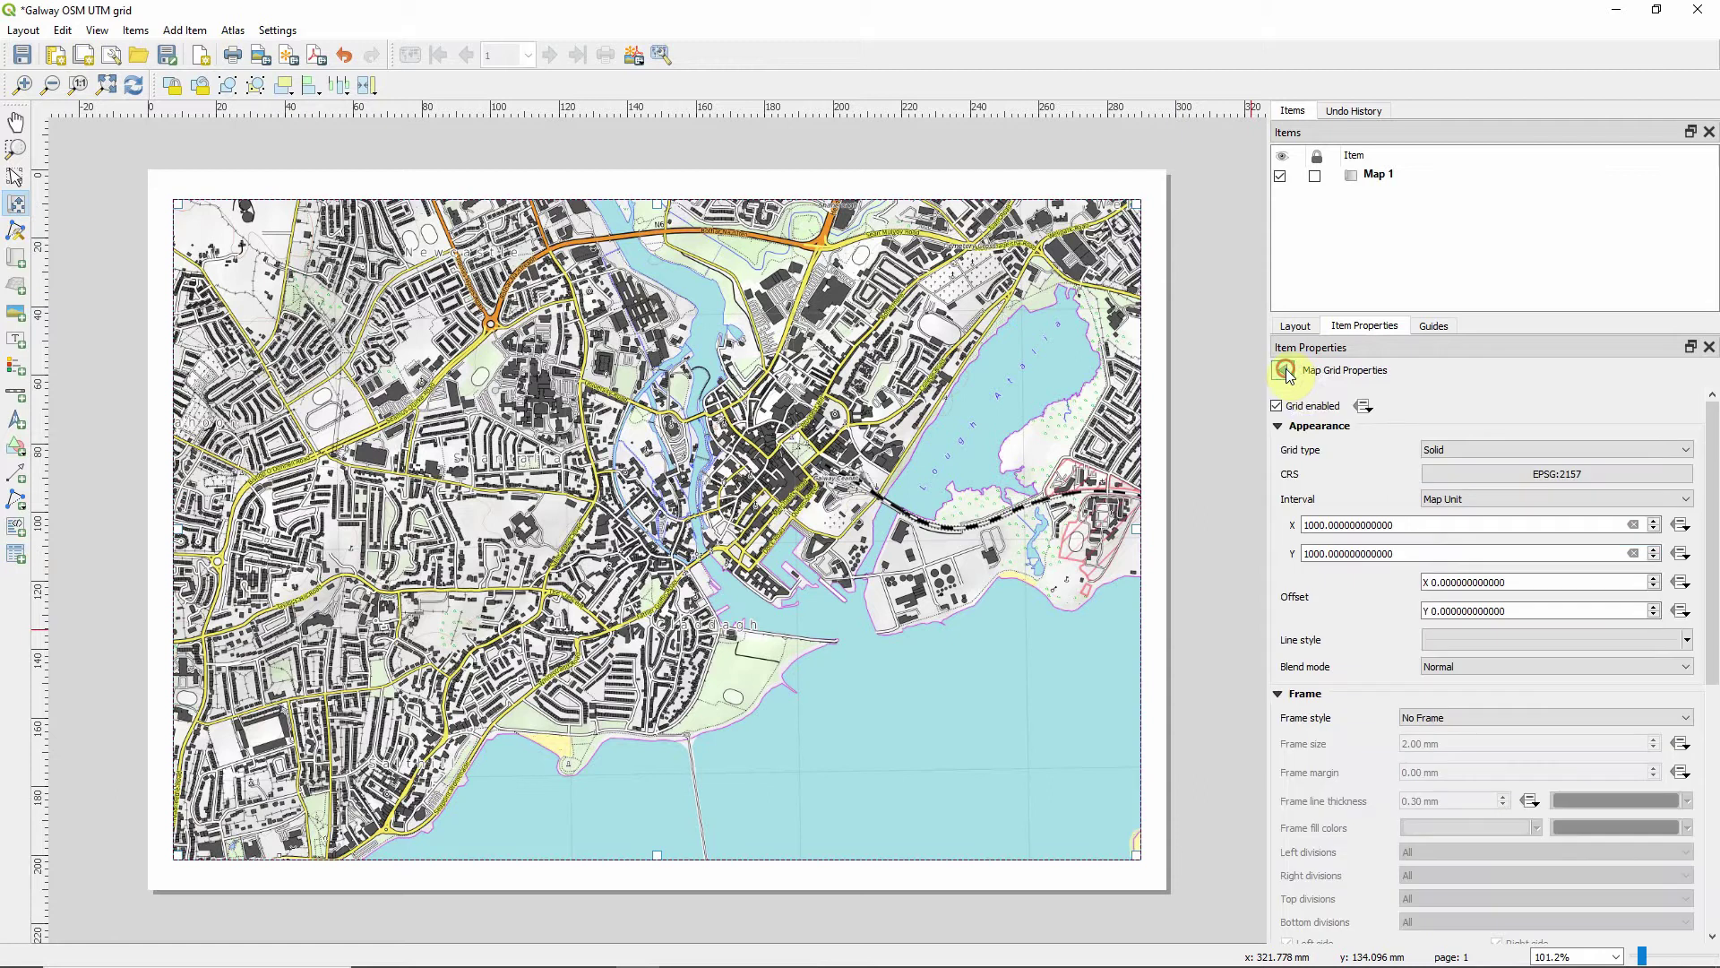
# Enable Draw Coordinates so grid values label all four map edges.
pyautogui.moveTo(1711, 461); pyautogui.dragTo(1711, 708)
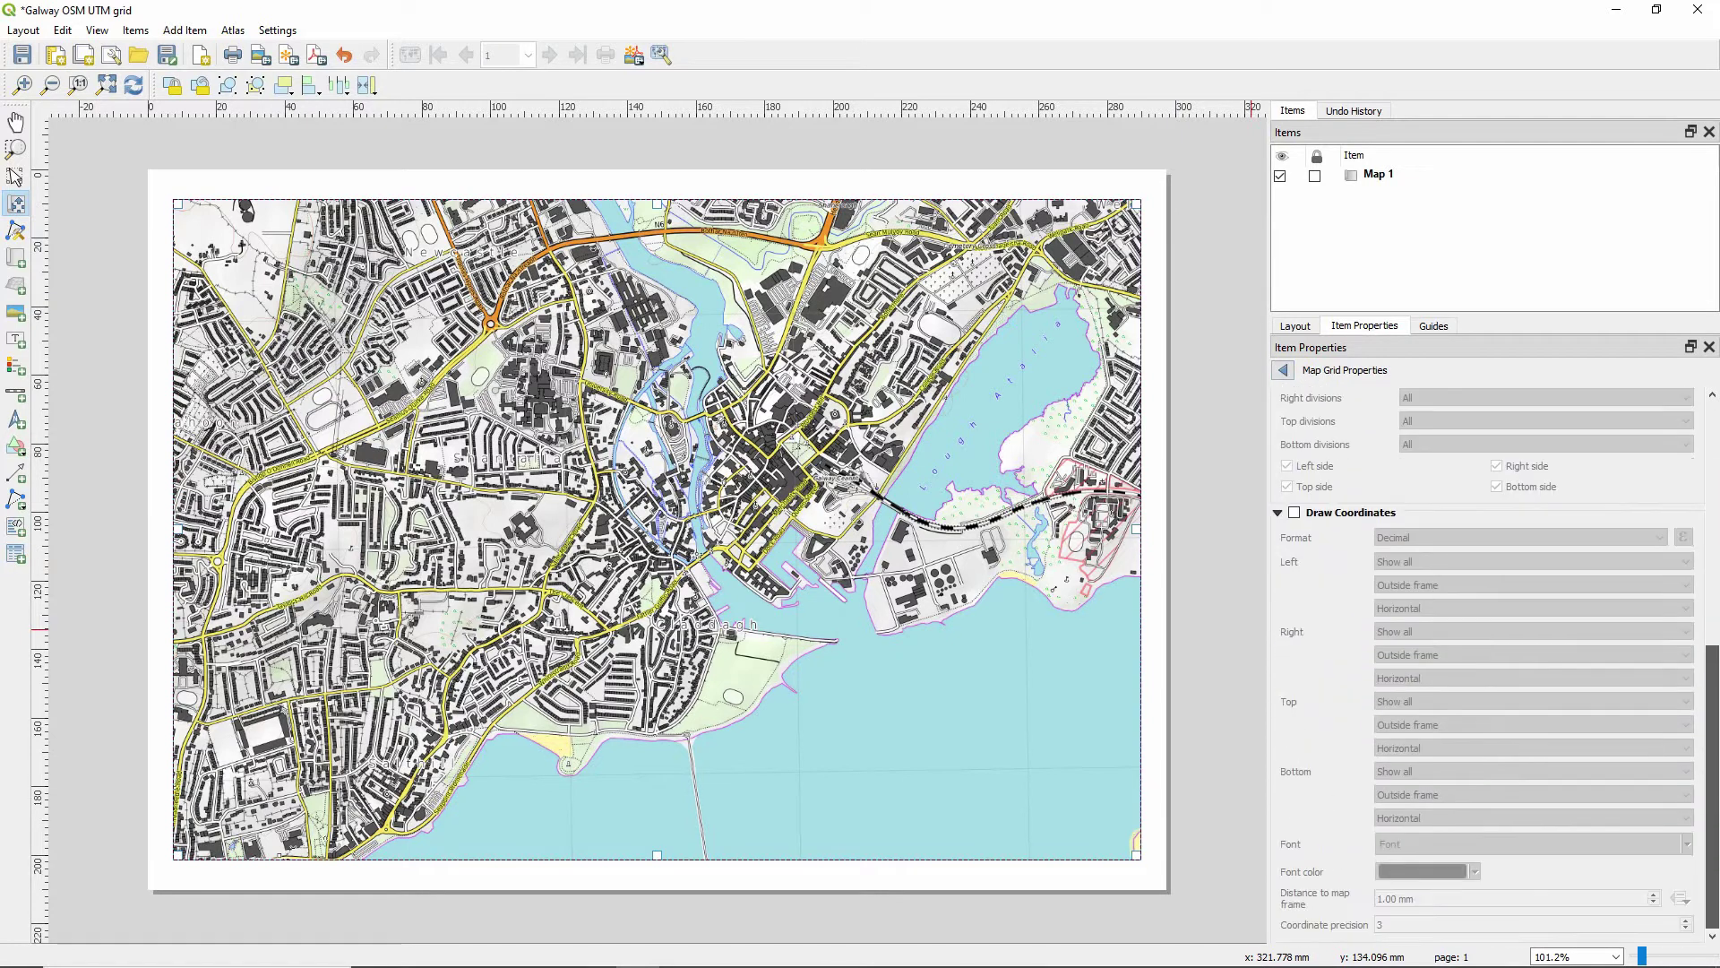
pyautogui.click(1294, 512)
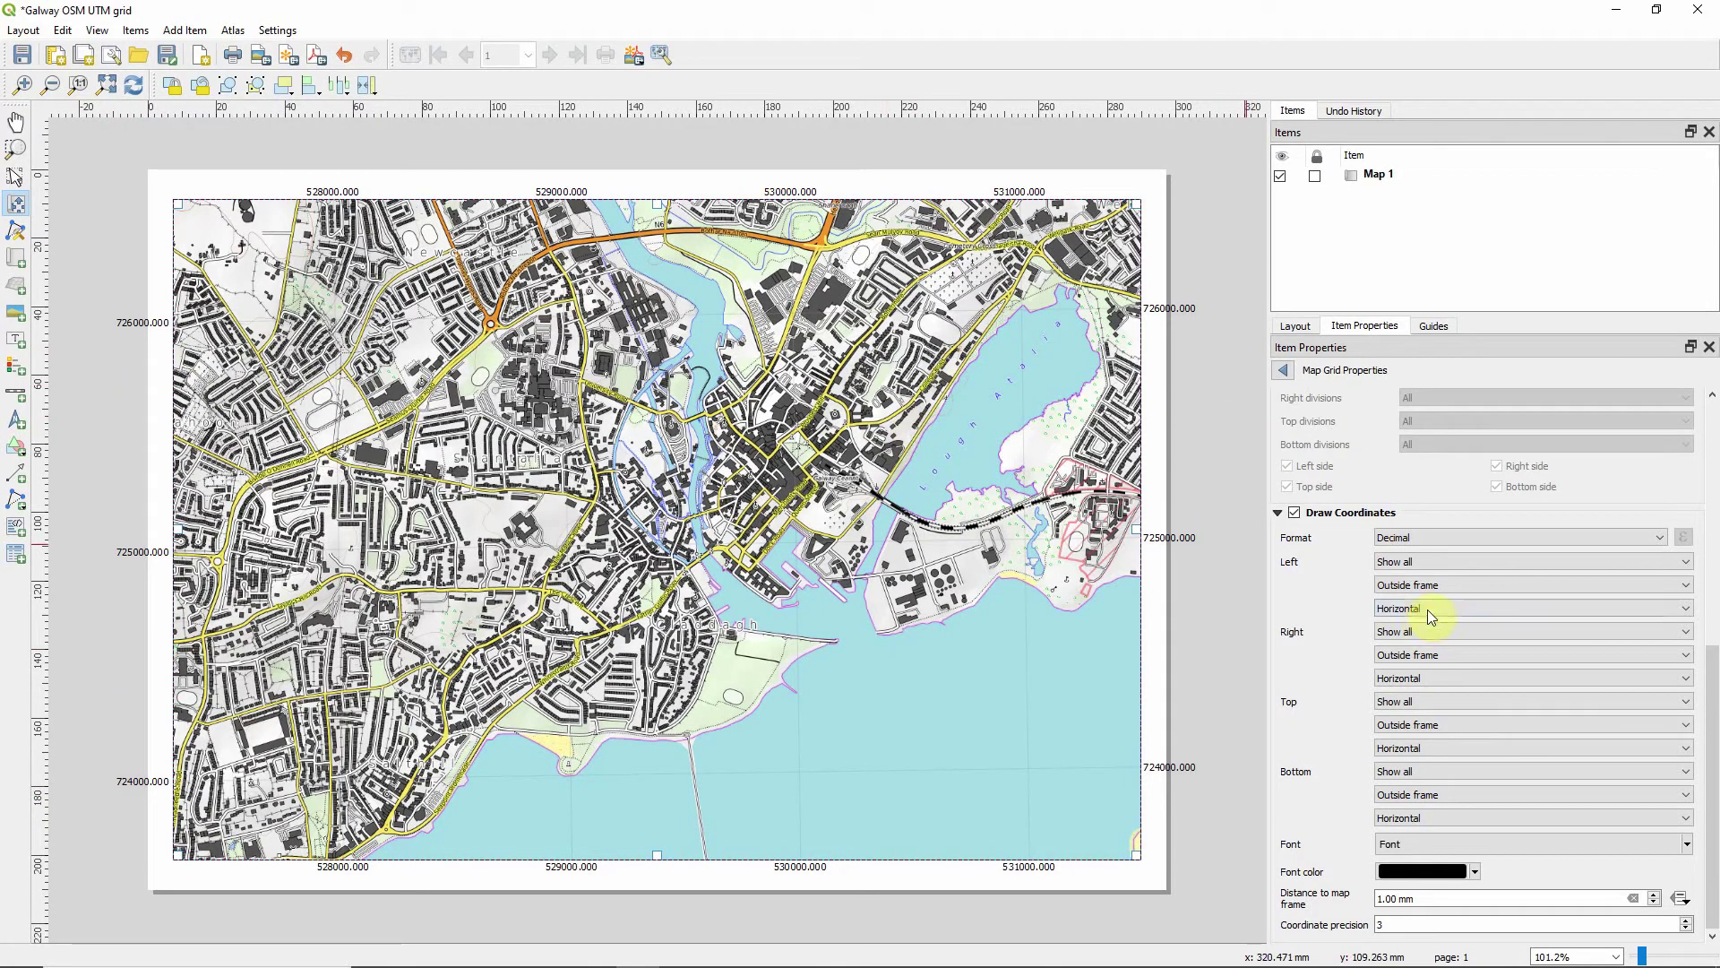
pyautogui.click(1669, 539)
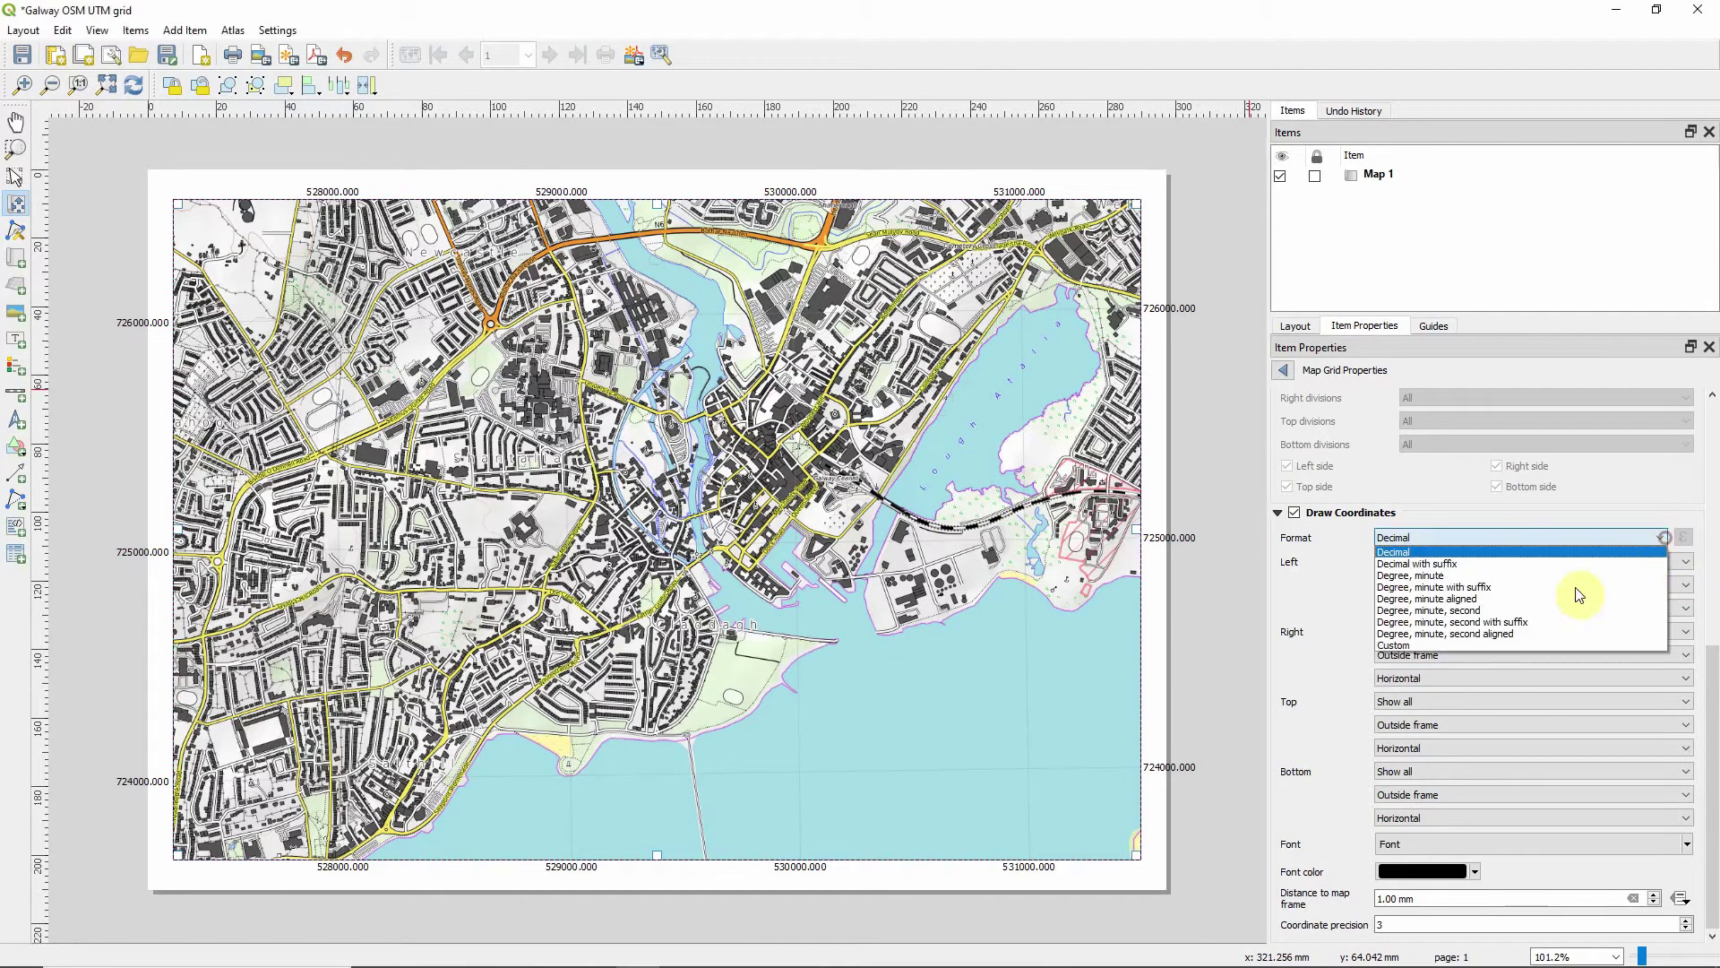
# Switch labels to Custom format and paste the IF/concat expression, correcting the value to 528000.
pyautogui.click(1524, 644)
pyautogui.click(1683, 537)
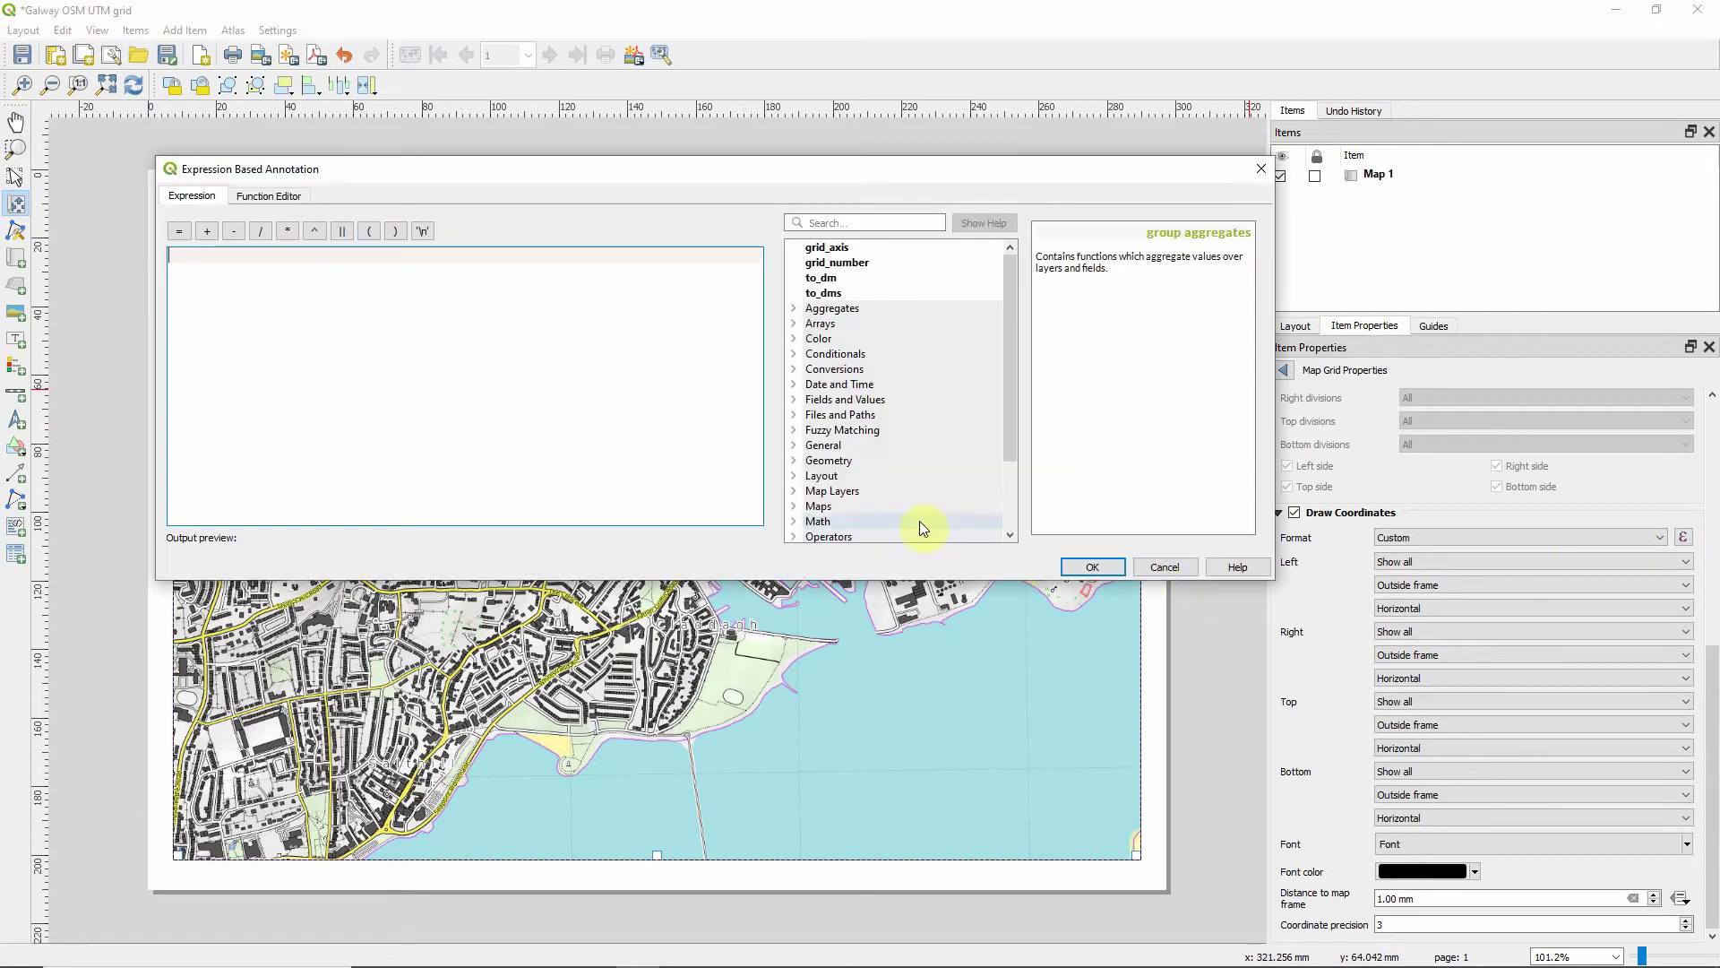
pyautogui.write("IF(@grid_number = 29000, concat('first digit', ' significant digits', ' remainder digits', ' units'), 'False')")
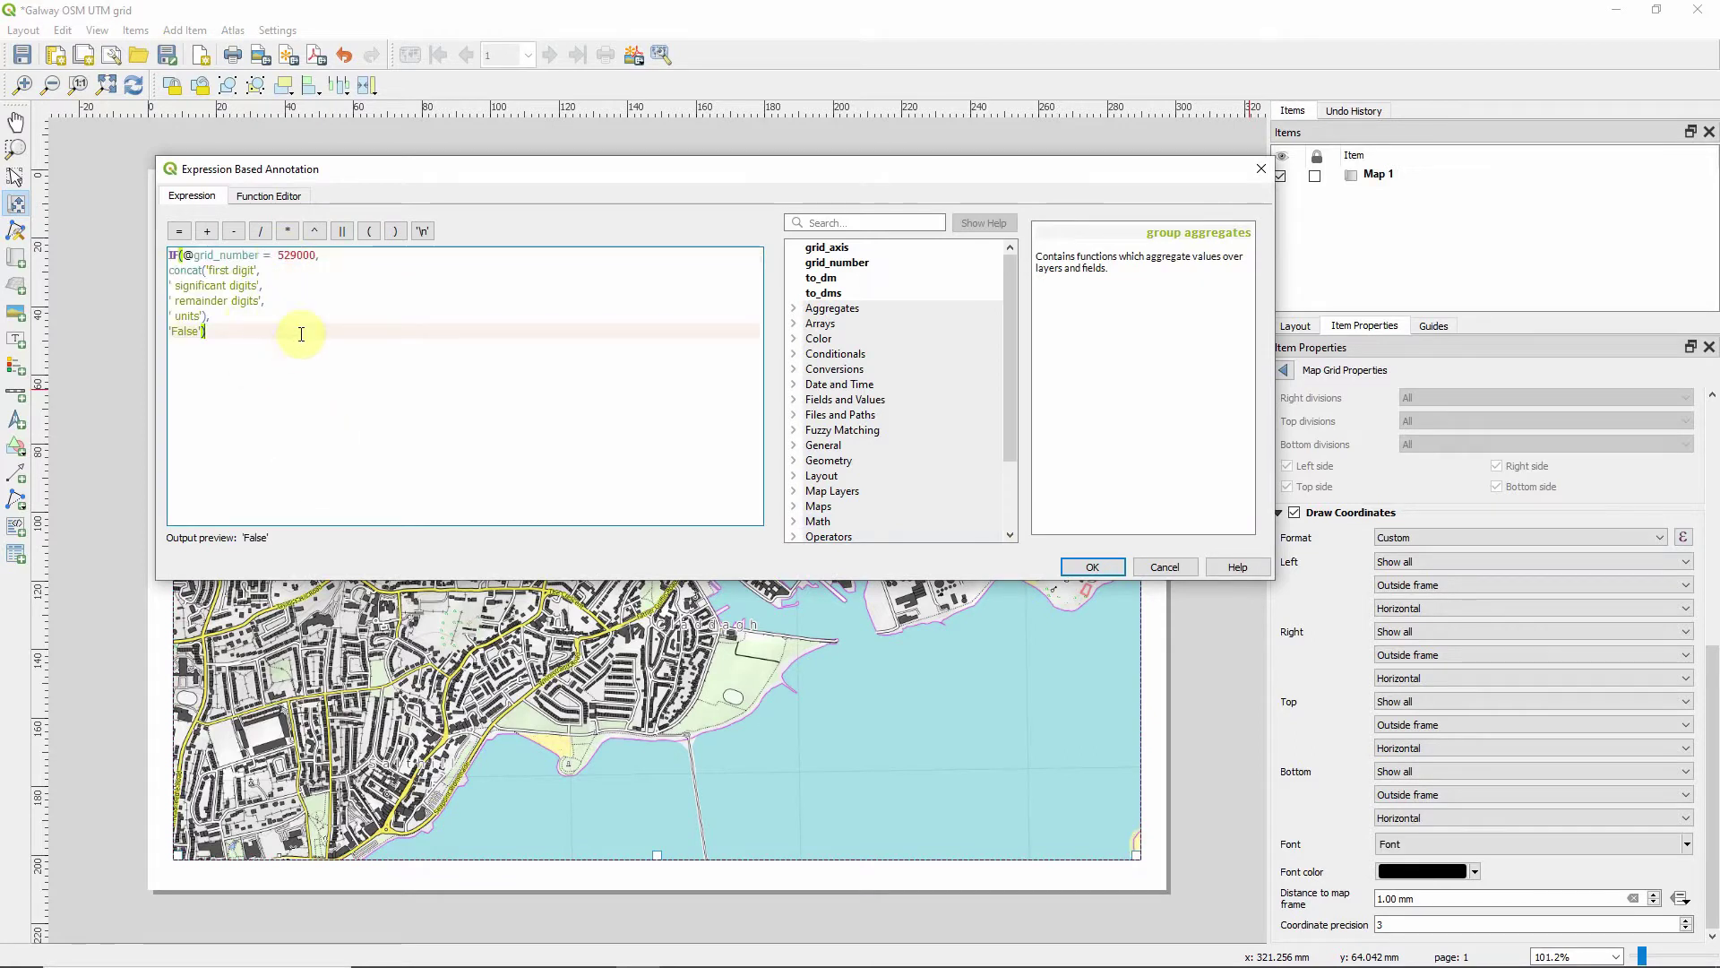
pyautogui.click(298, 256)
pyautogui.press('BackSpace')
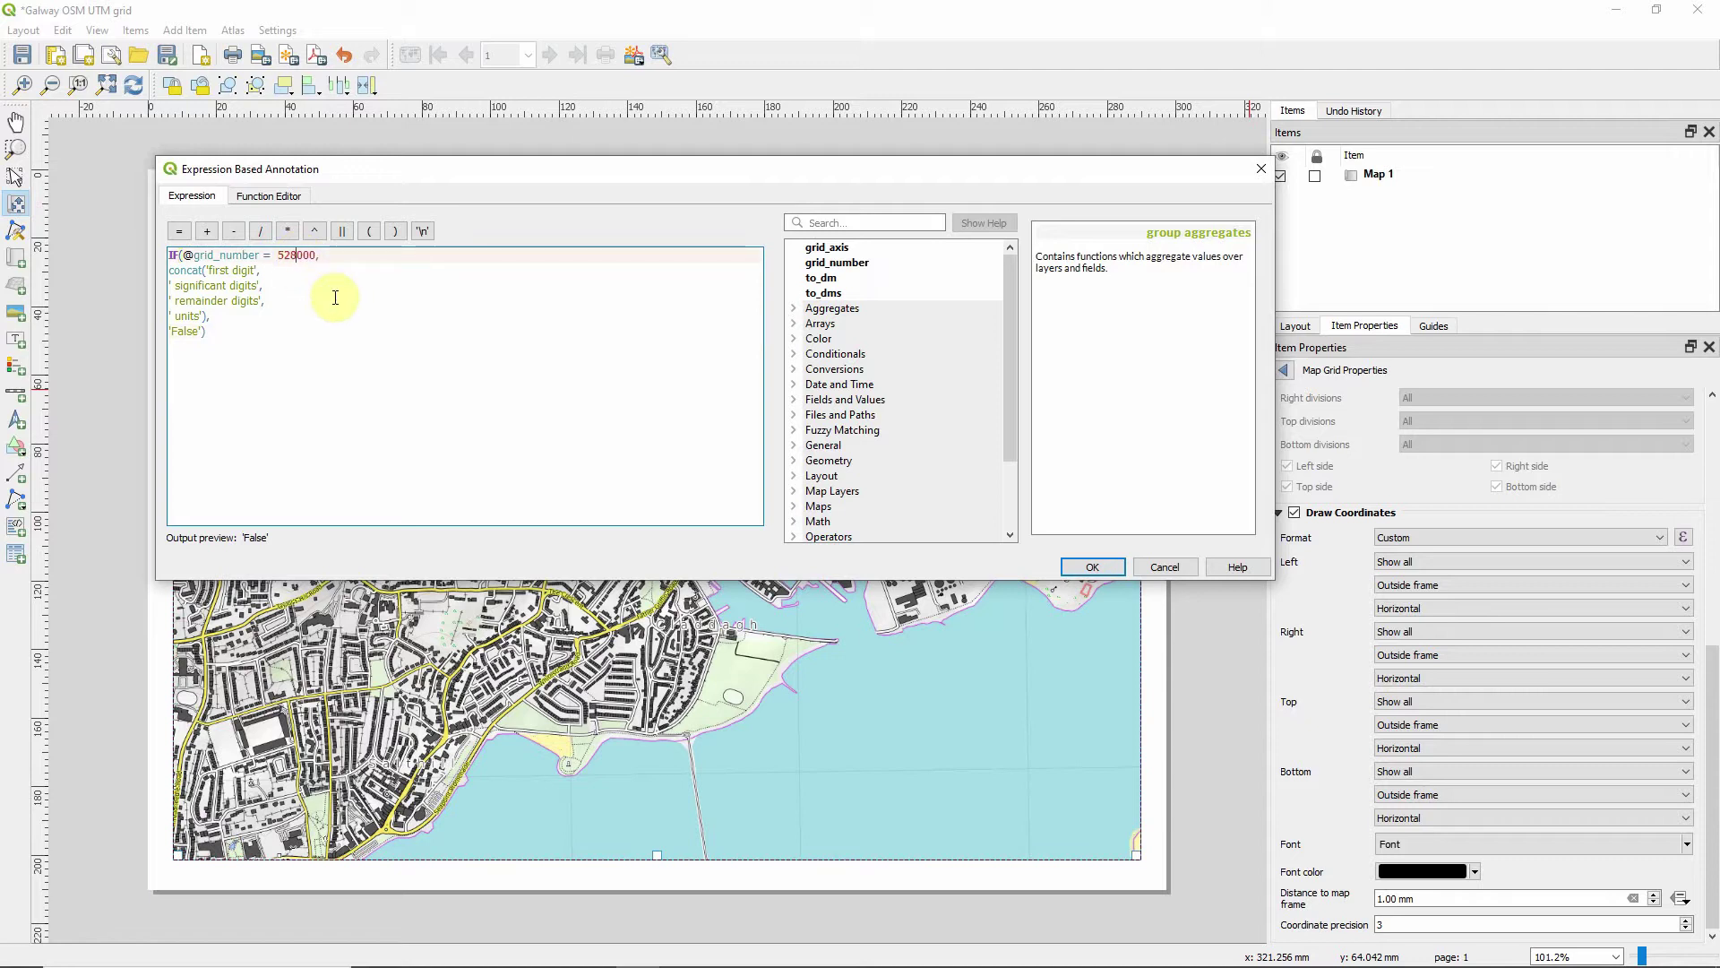
# Review the 528000 comparison and the four concat parts, then apply the expression.
pyautogui.click(249, 337)
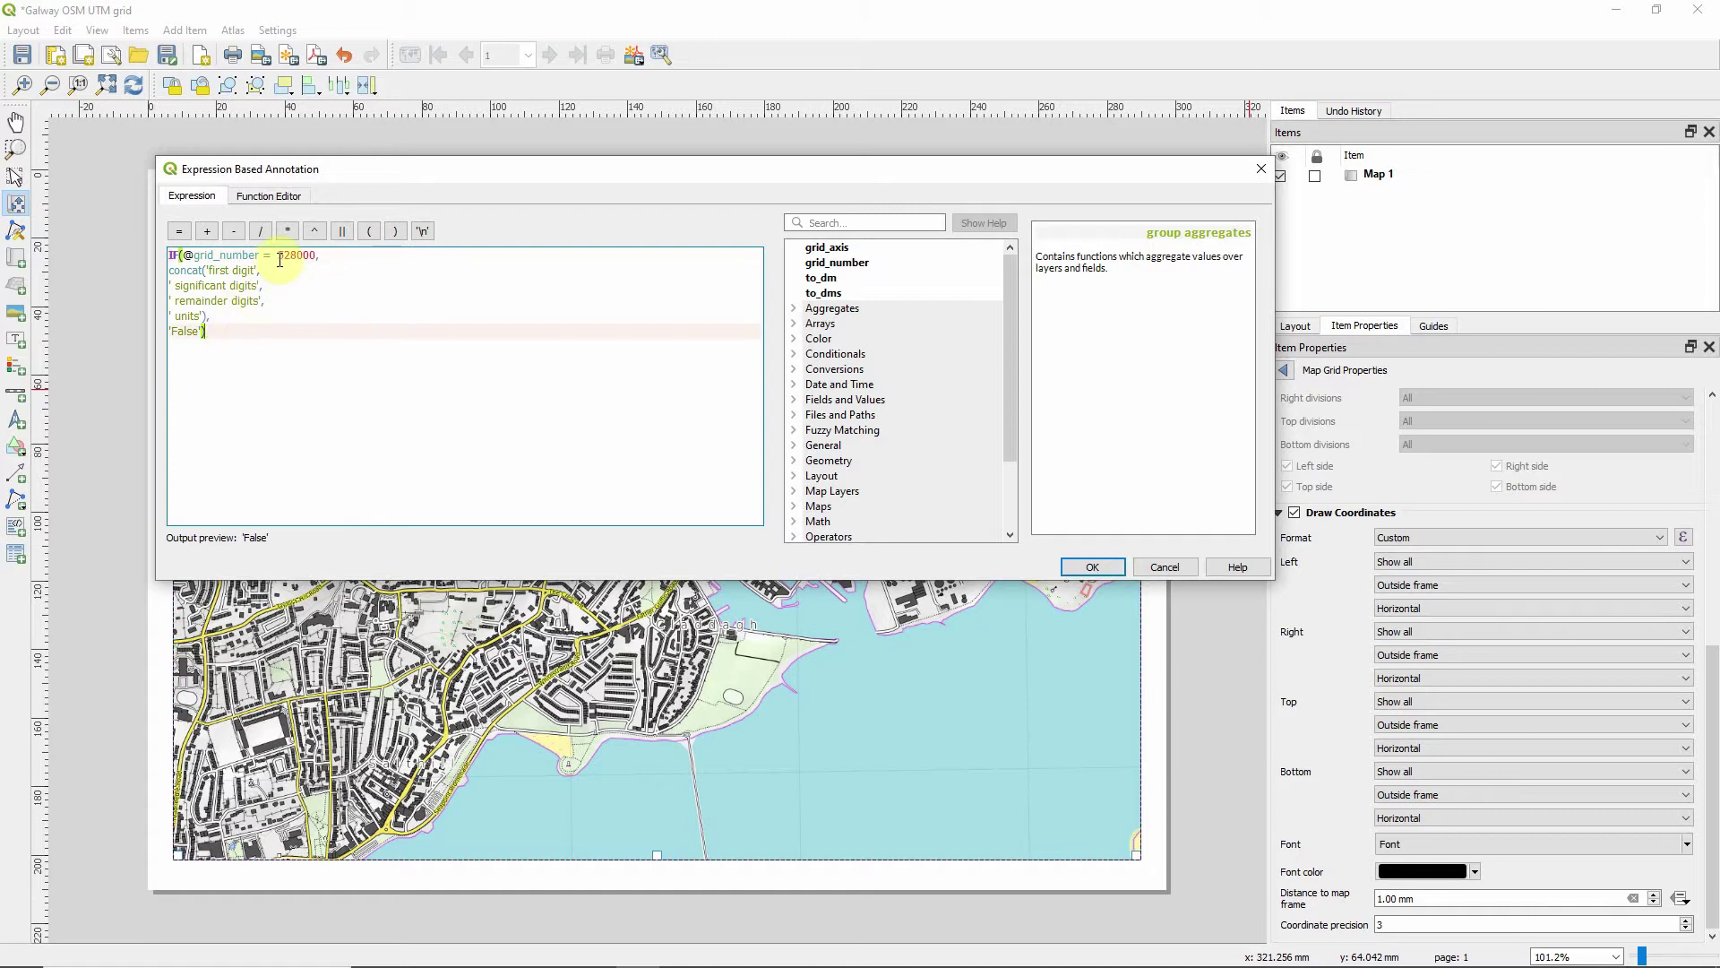
pyautogui.moveTo(277, 257); pyautogui.dragTo(317, 255)
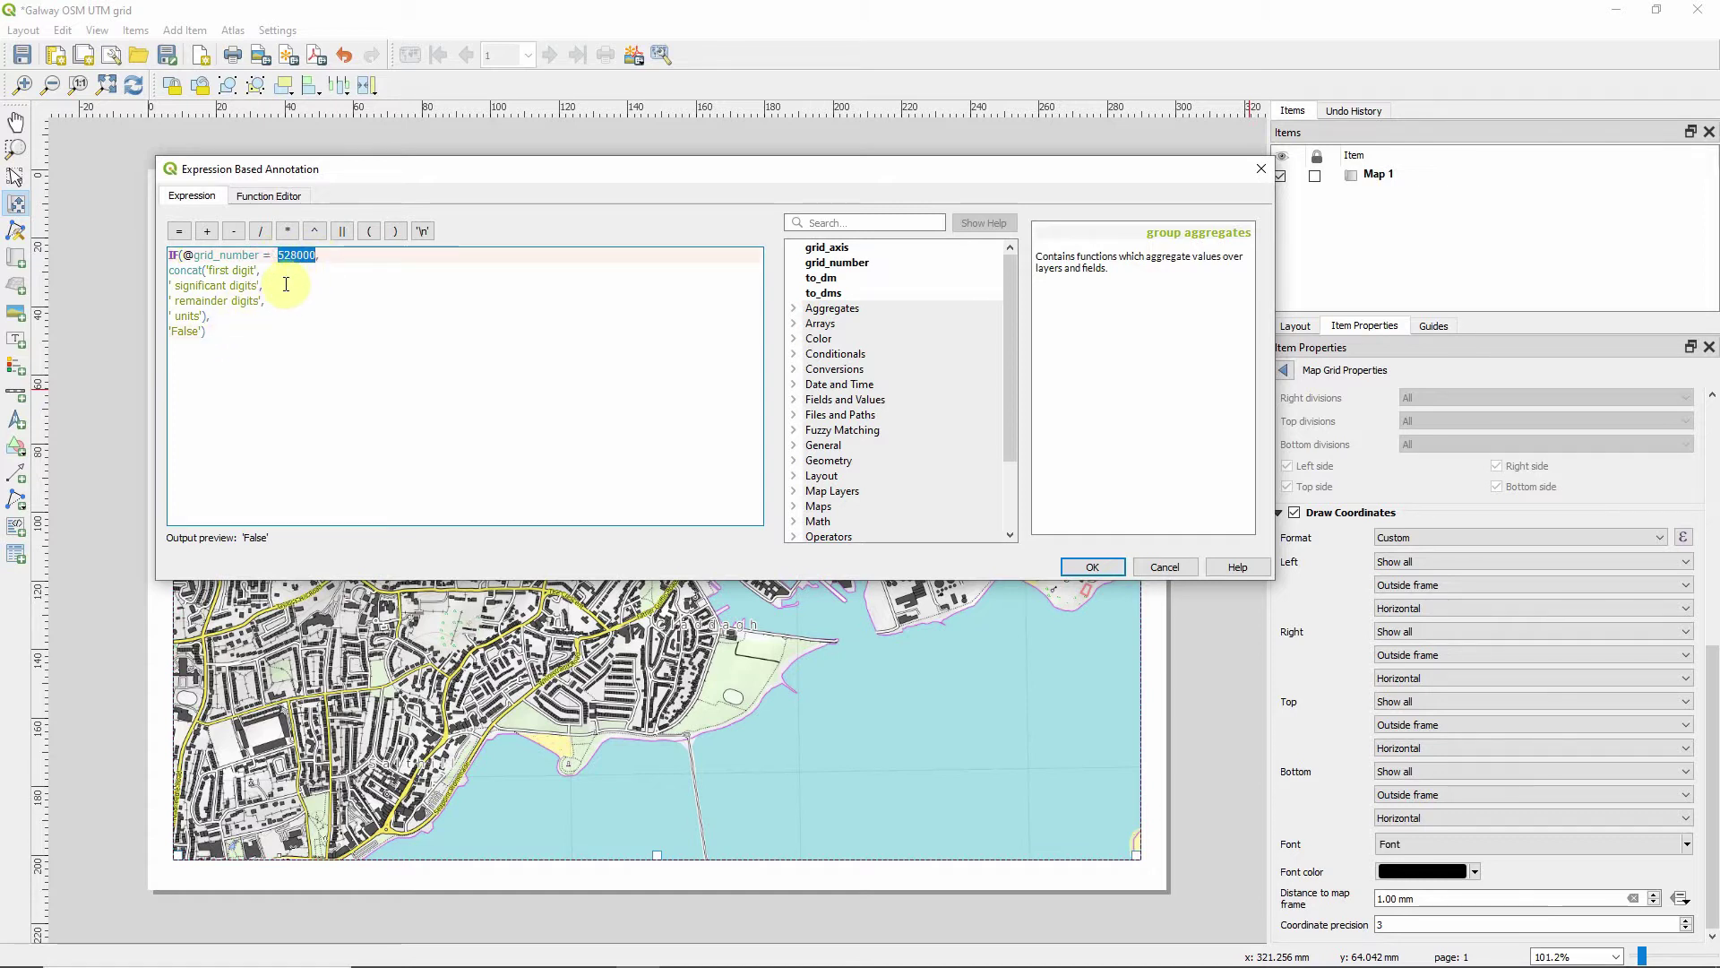
pyautogui.click(215, 338)
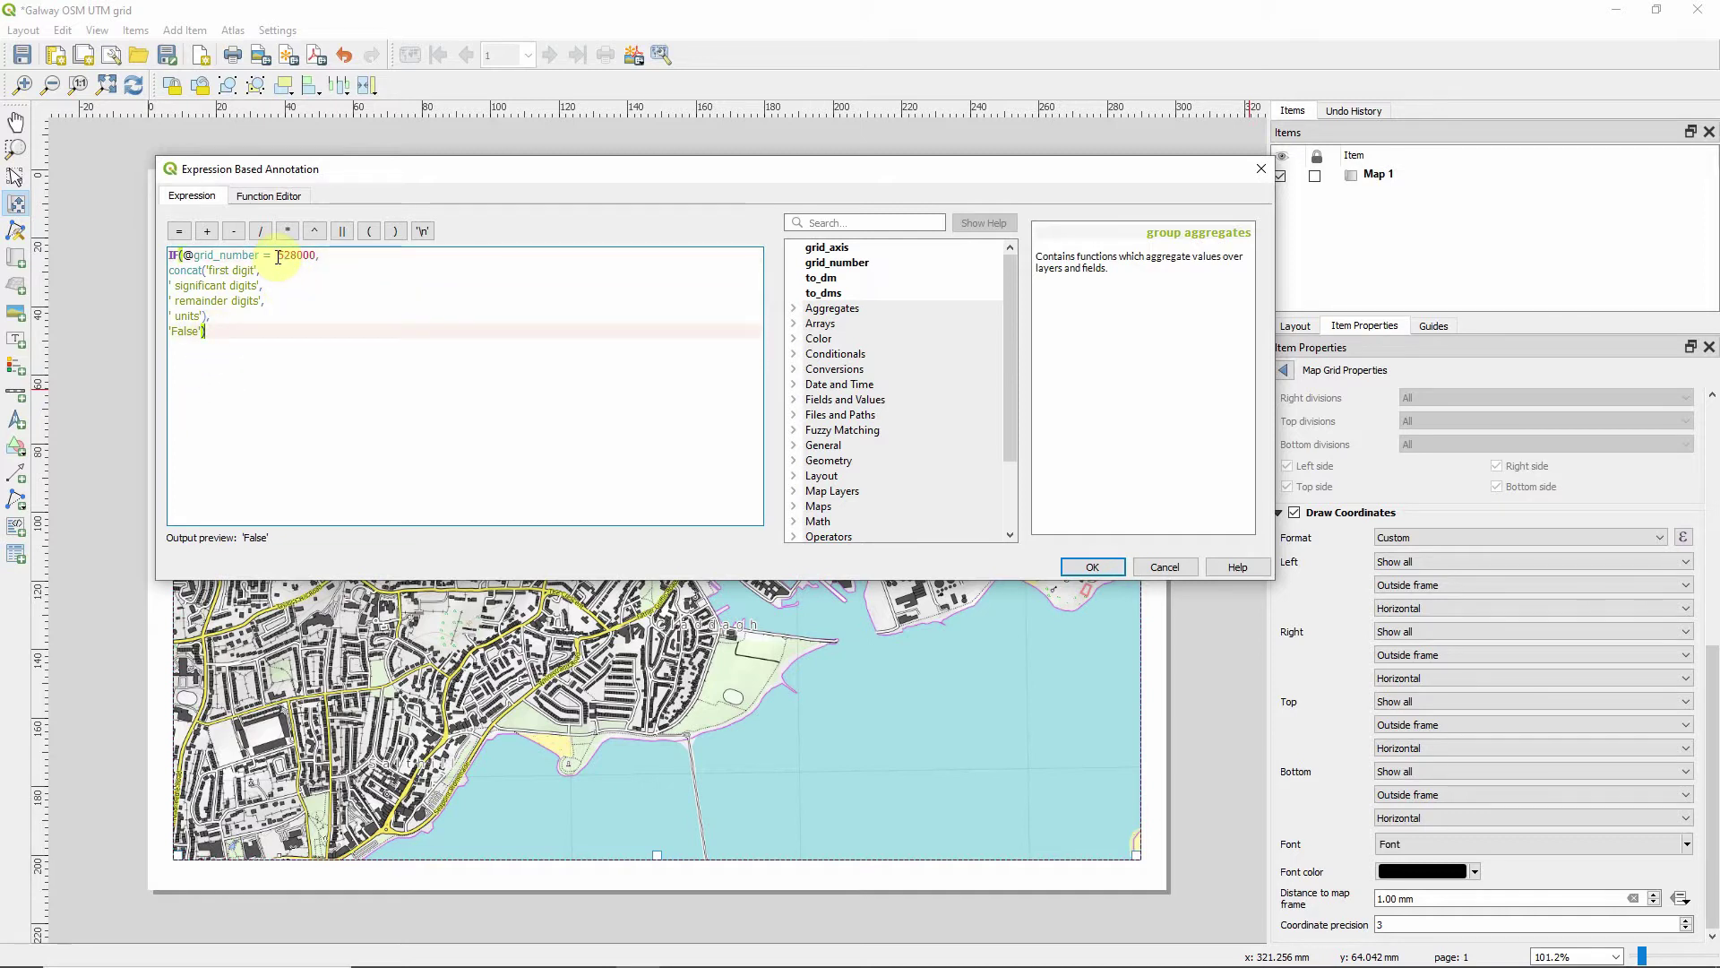
pyautogui.moveTo(277, 257); pyautogui.dragTo(318, 259)
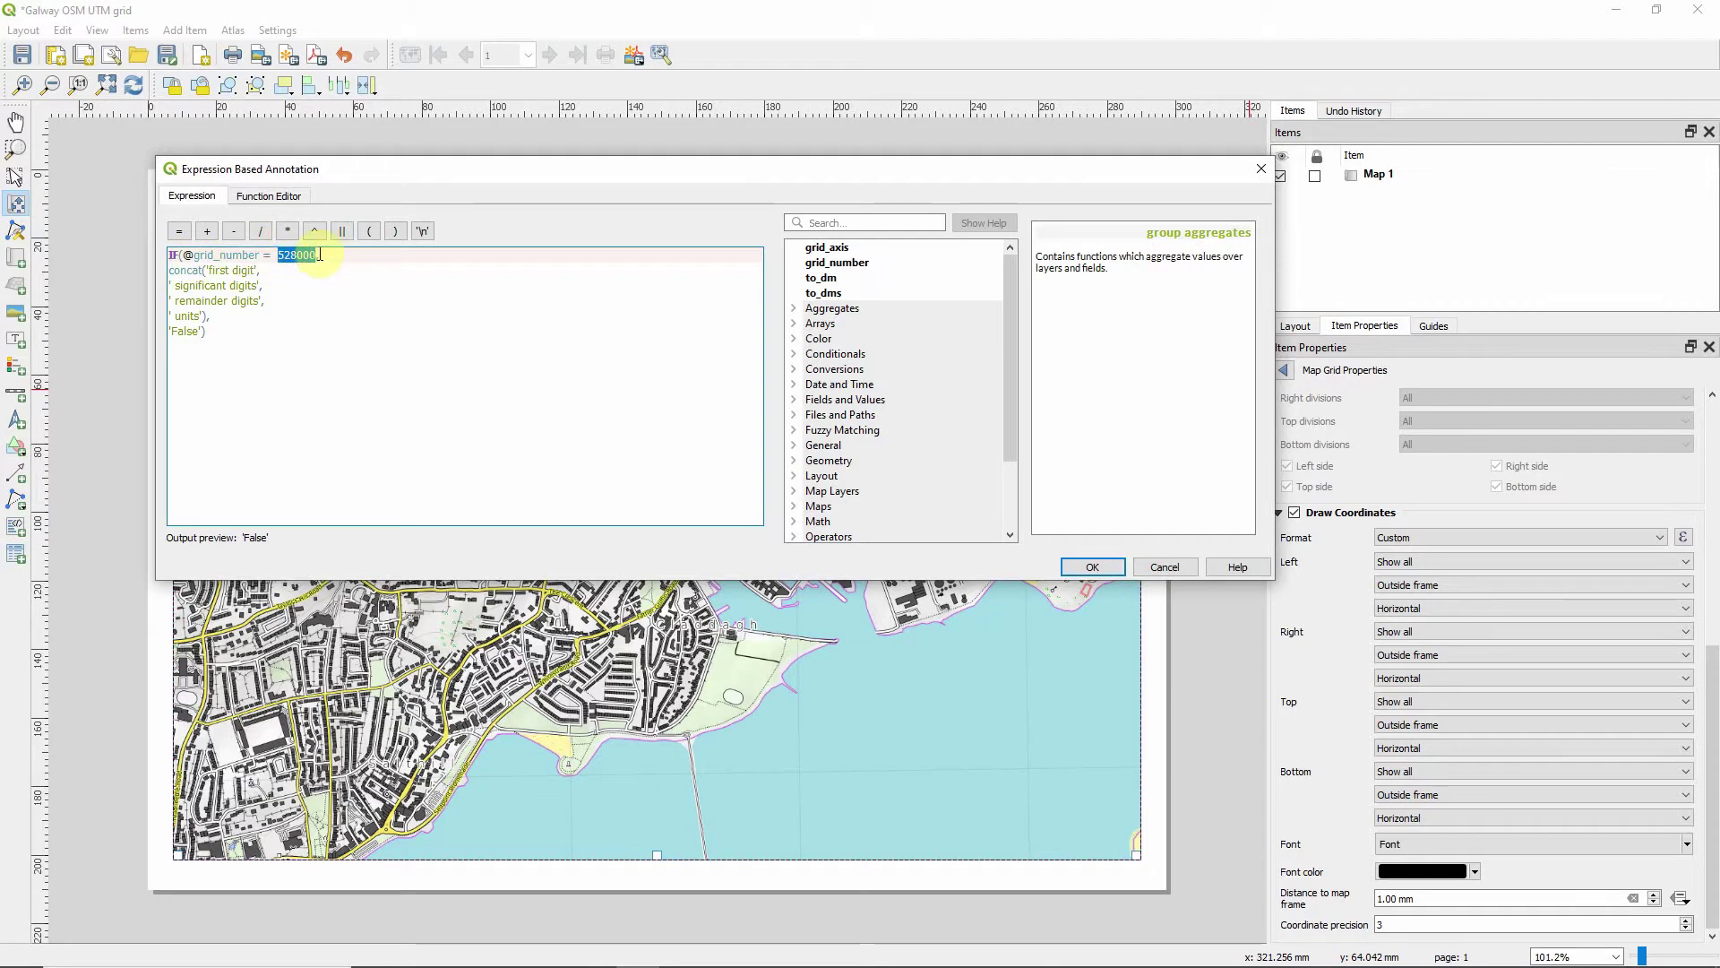
pyautogui.click(215, 317)
pyautogui.moveTo(199, 304); pyautogui.dragTo(165, 272)
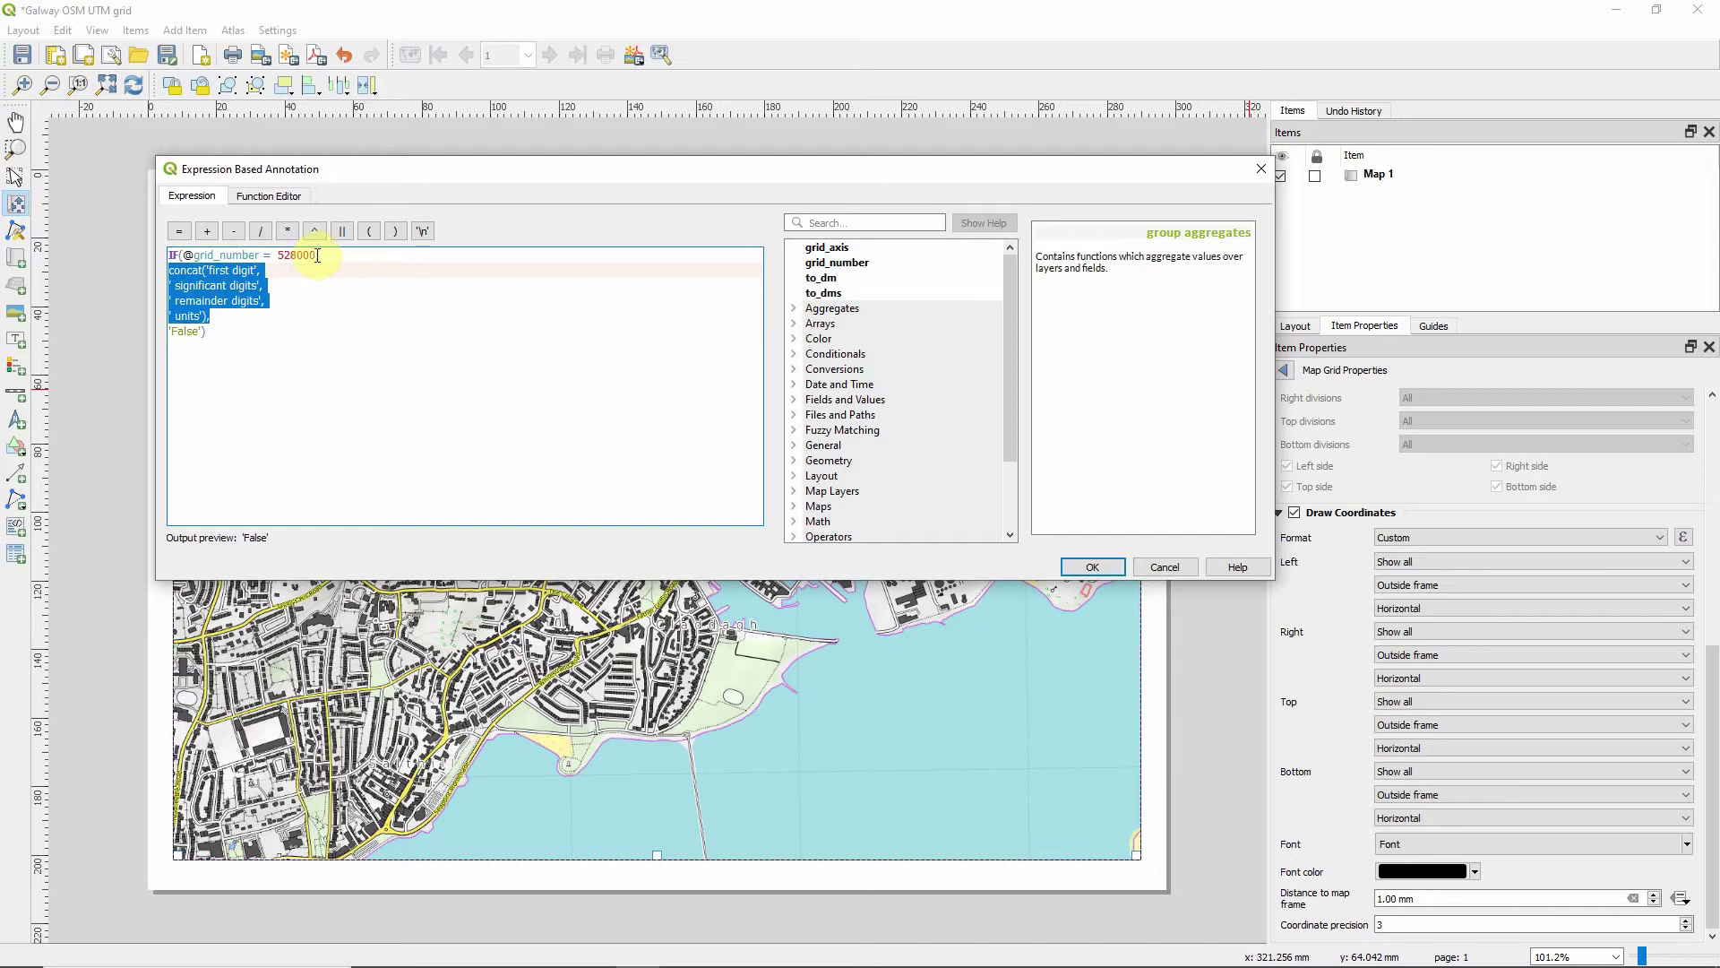
pyautogui.moveTo(317, 255); pyautogui.dragTo(179, 255)
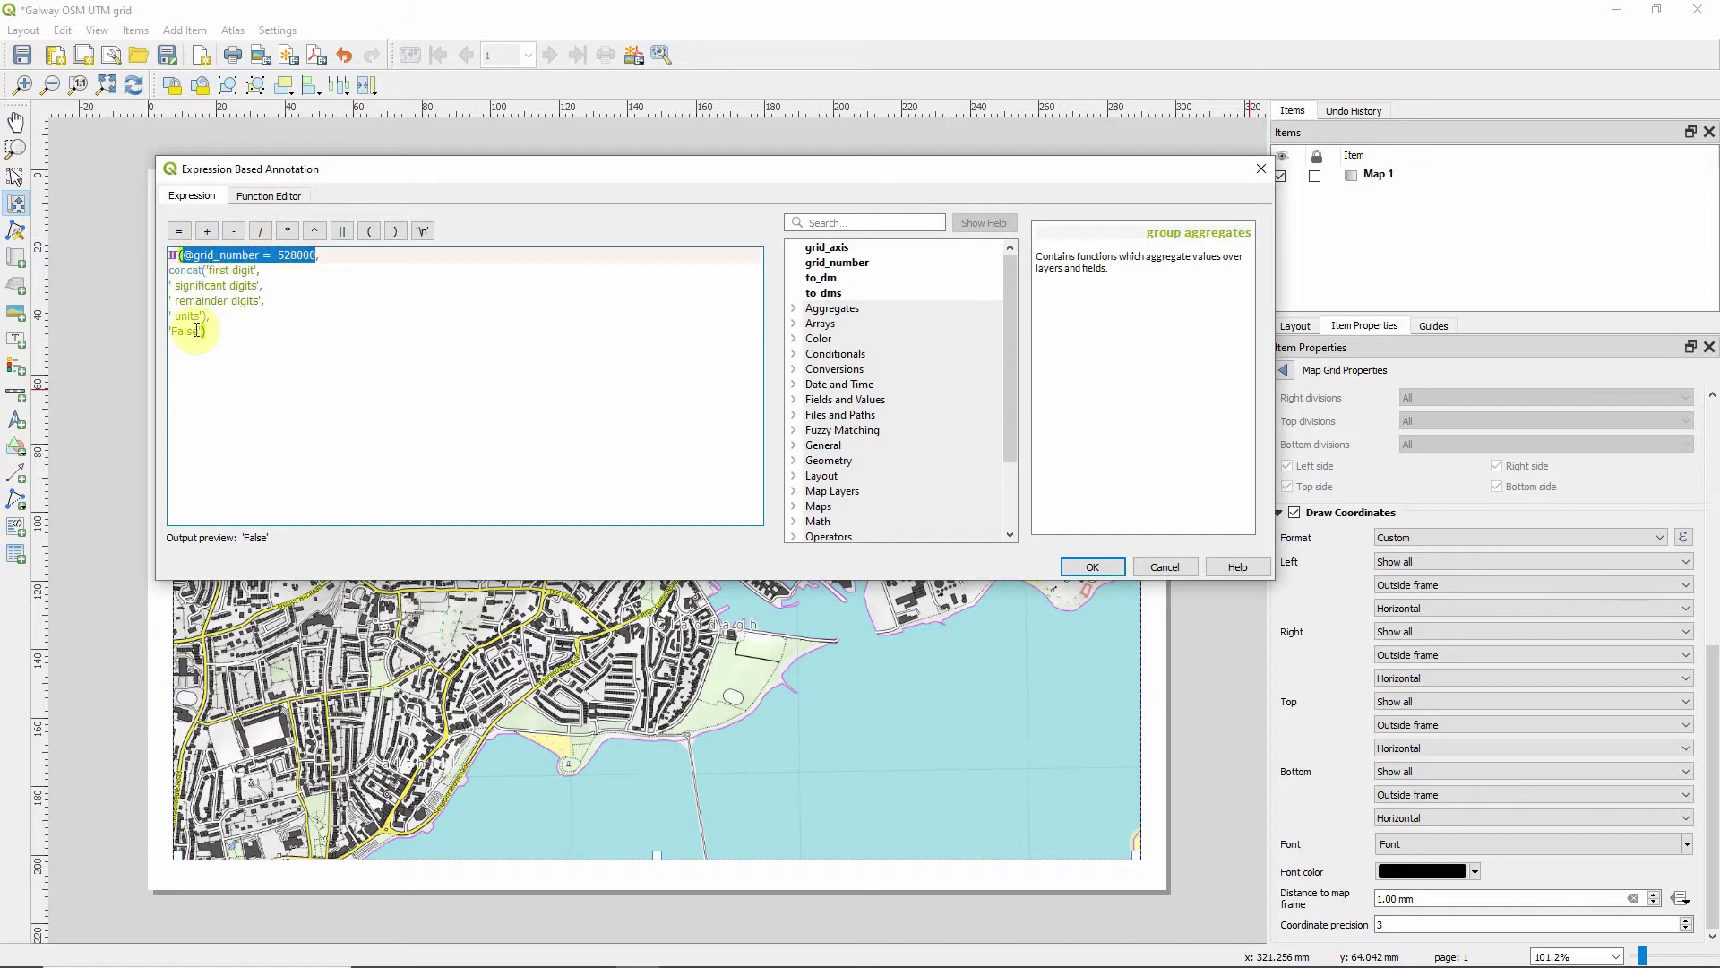
pyautogui.click(202, 331)
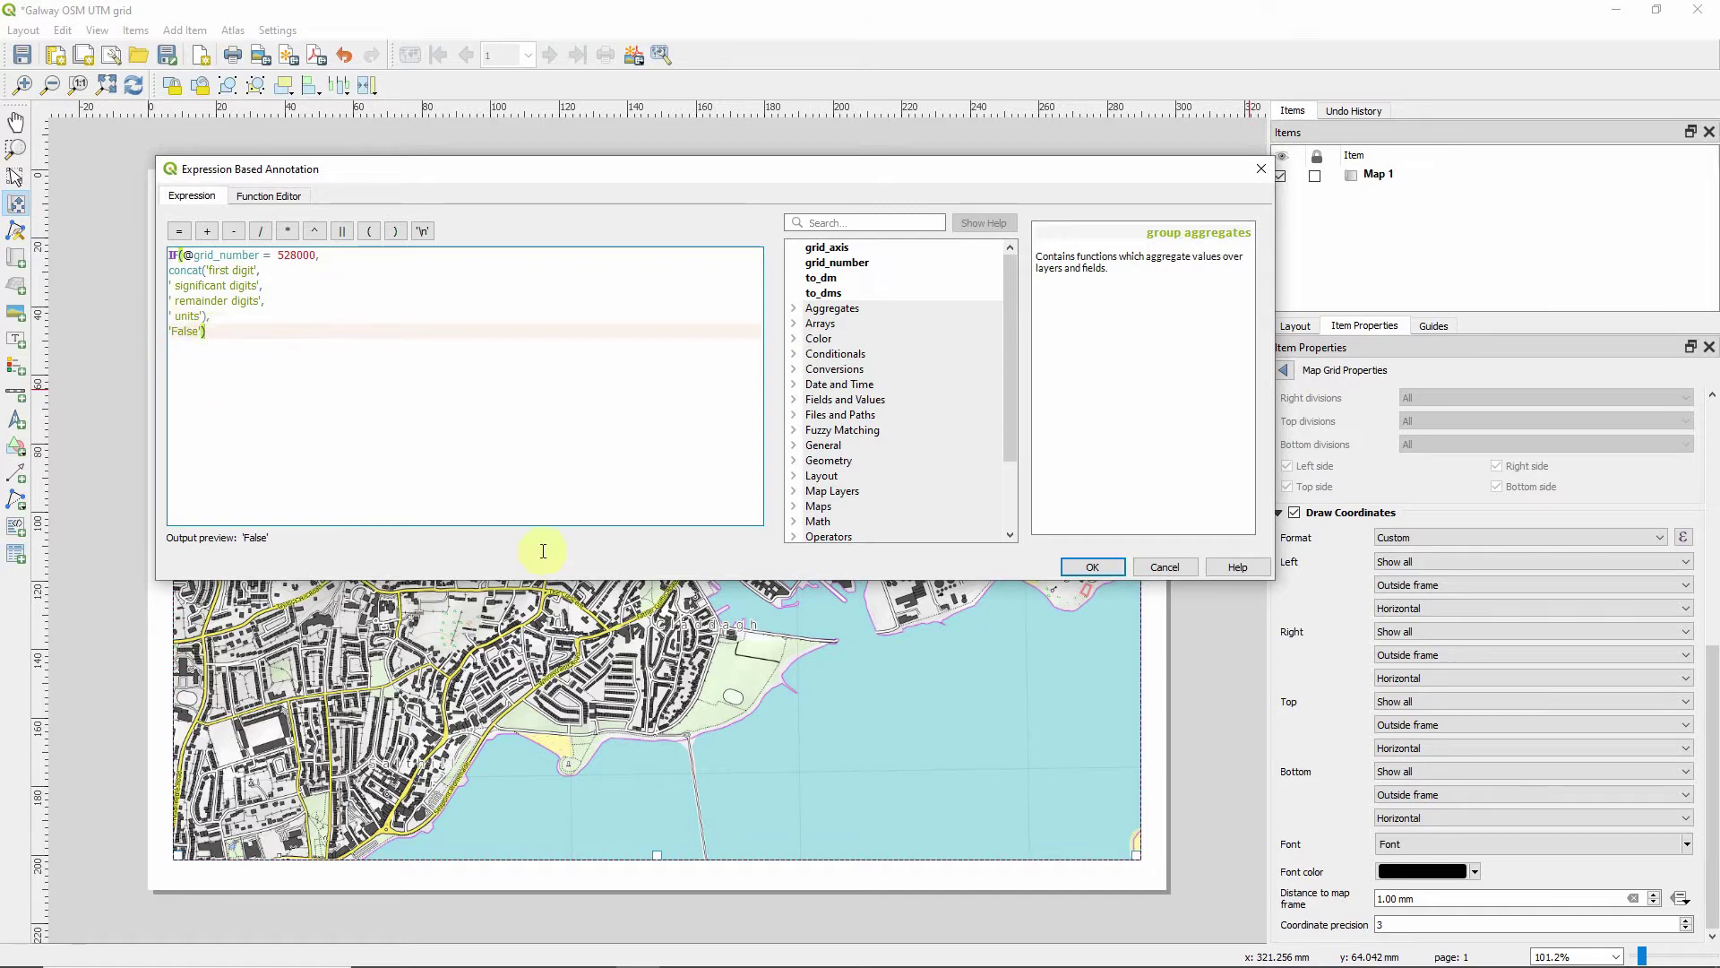
pyautogui.click(1091, 568)
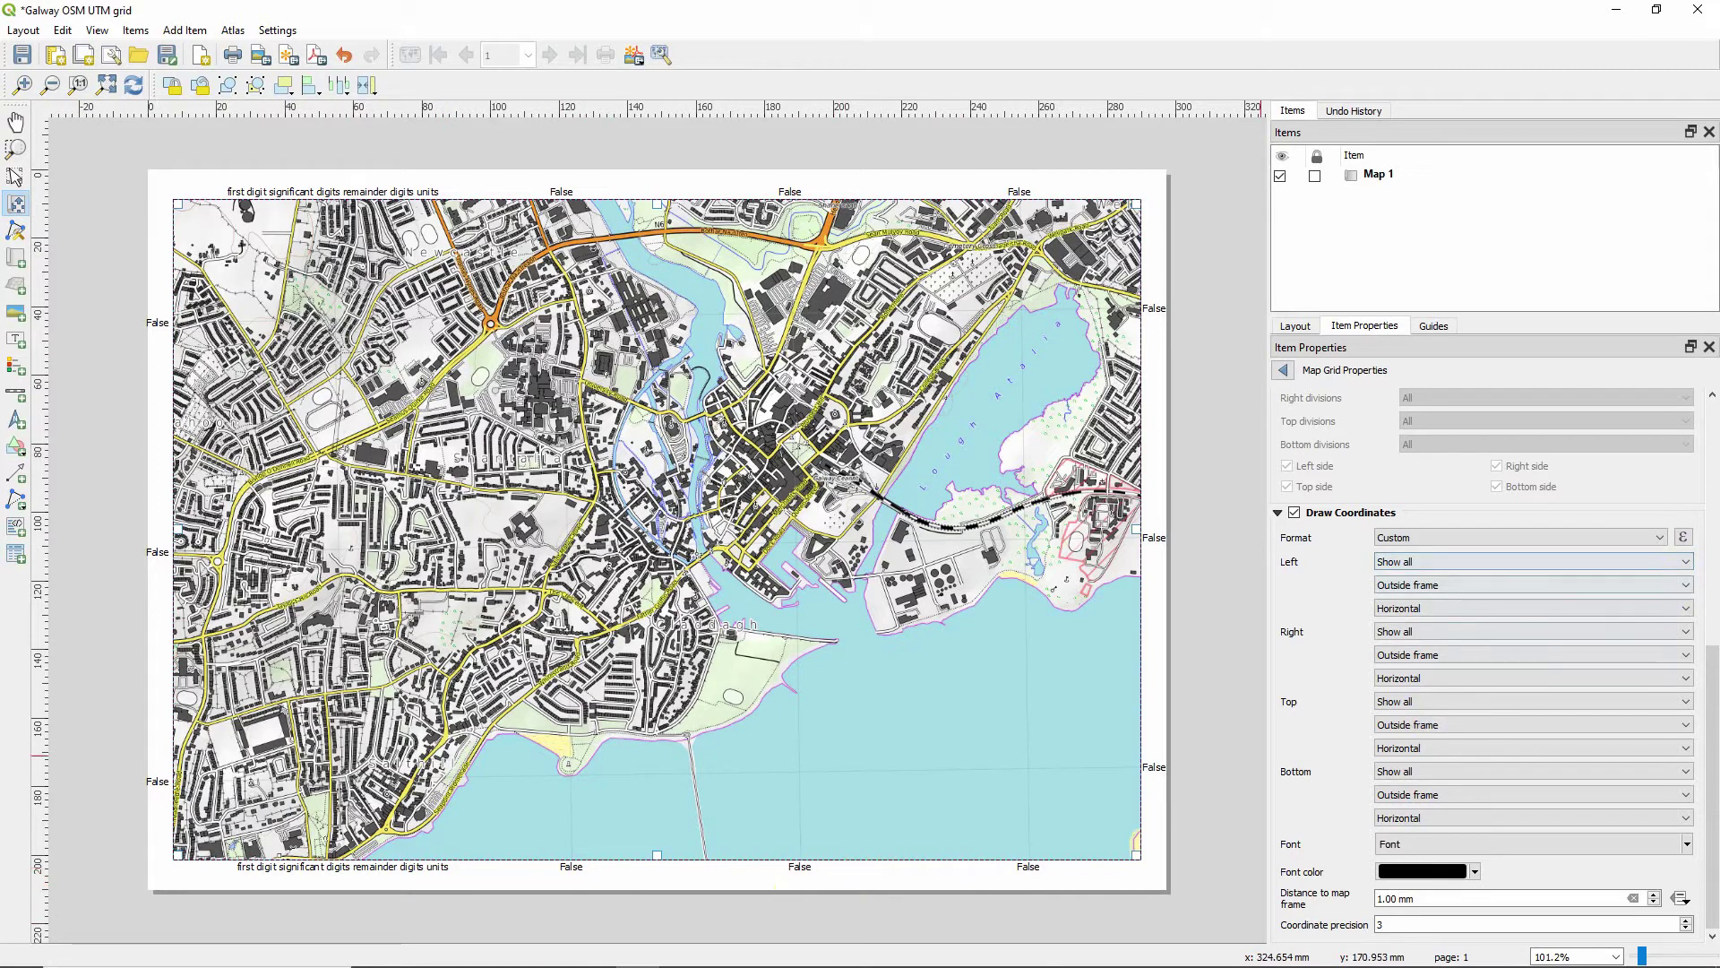
# Disable grid coordinate labels on the left and right sides, keeping top and bottom.
pyautogui.click(1714, 618)
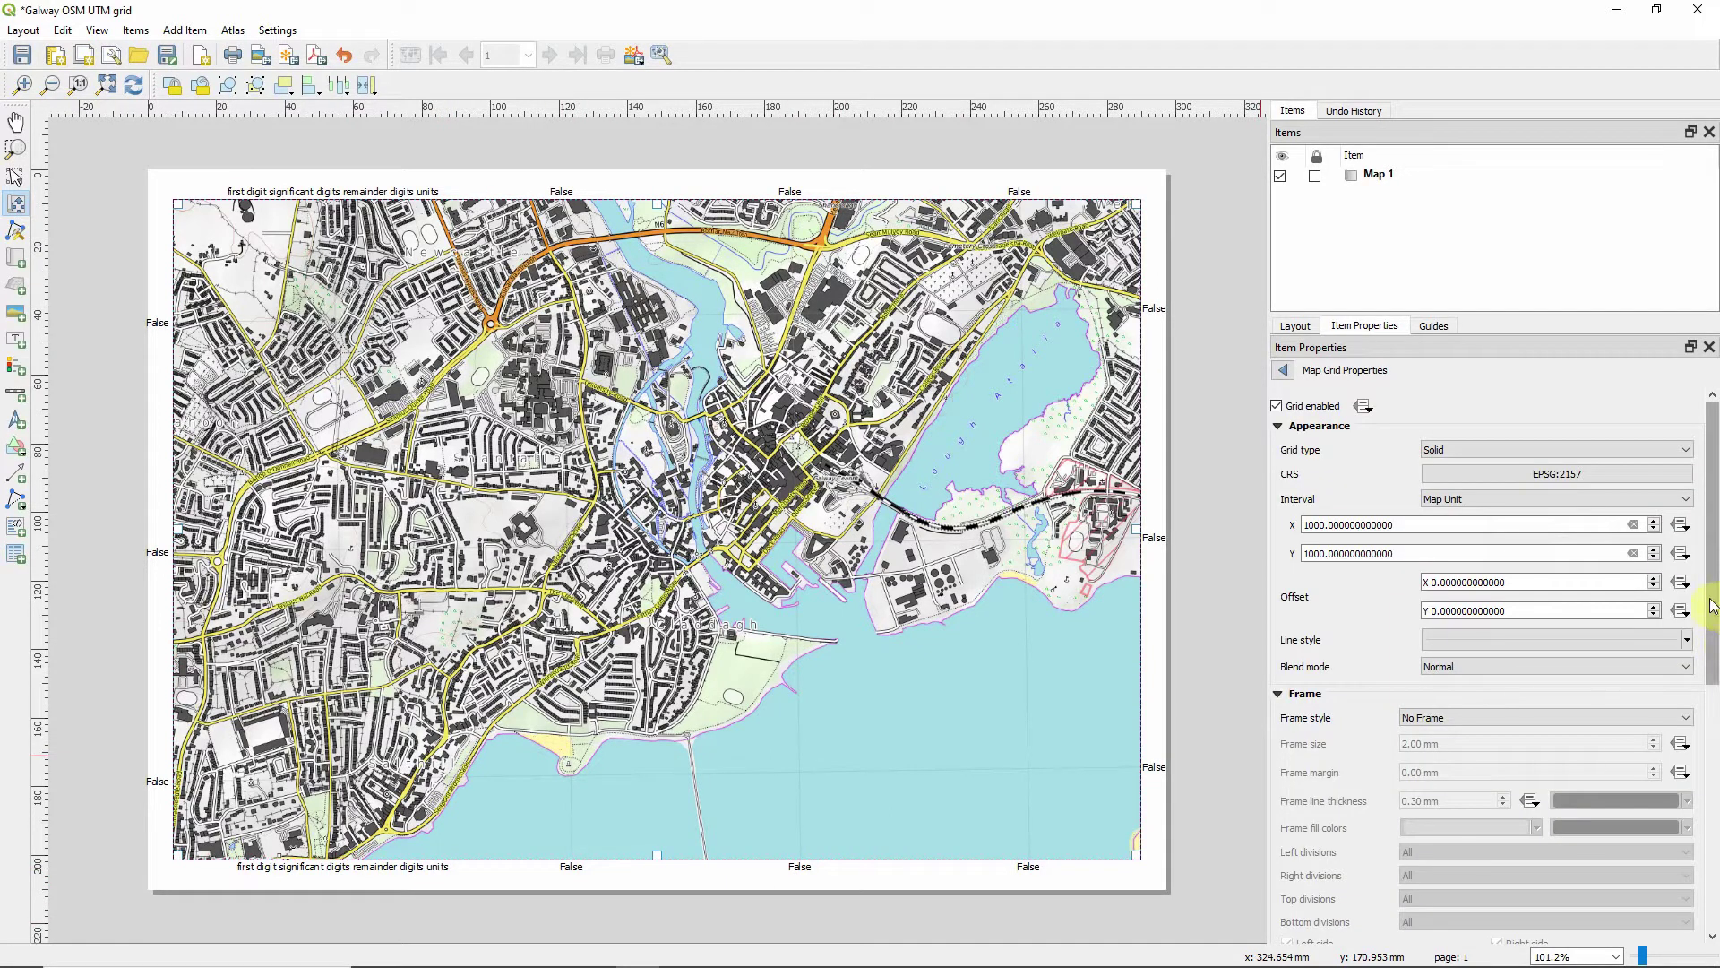
pyautogui.scroll(-5, 1714, 605)
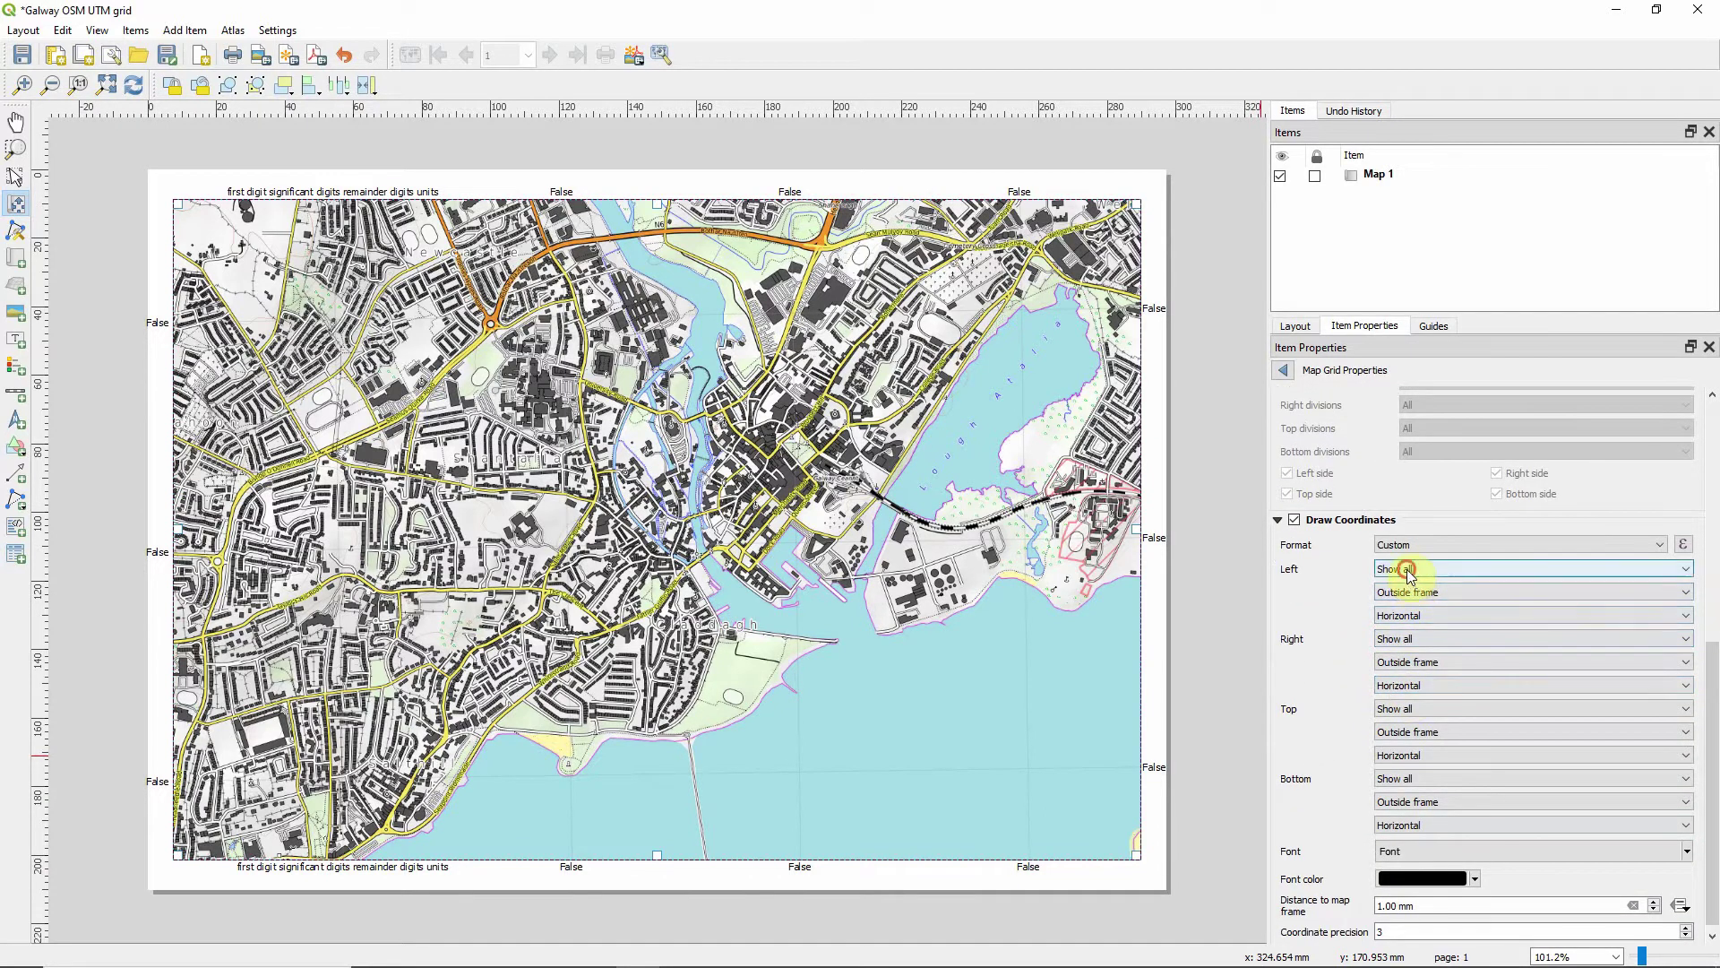
pyautogui.click(1408, 570)
pyautogui.click(1403, 618)
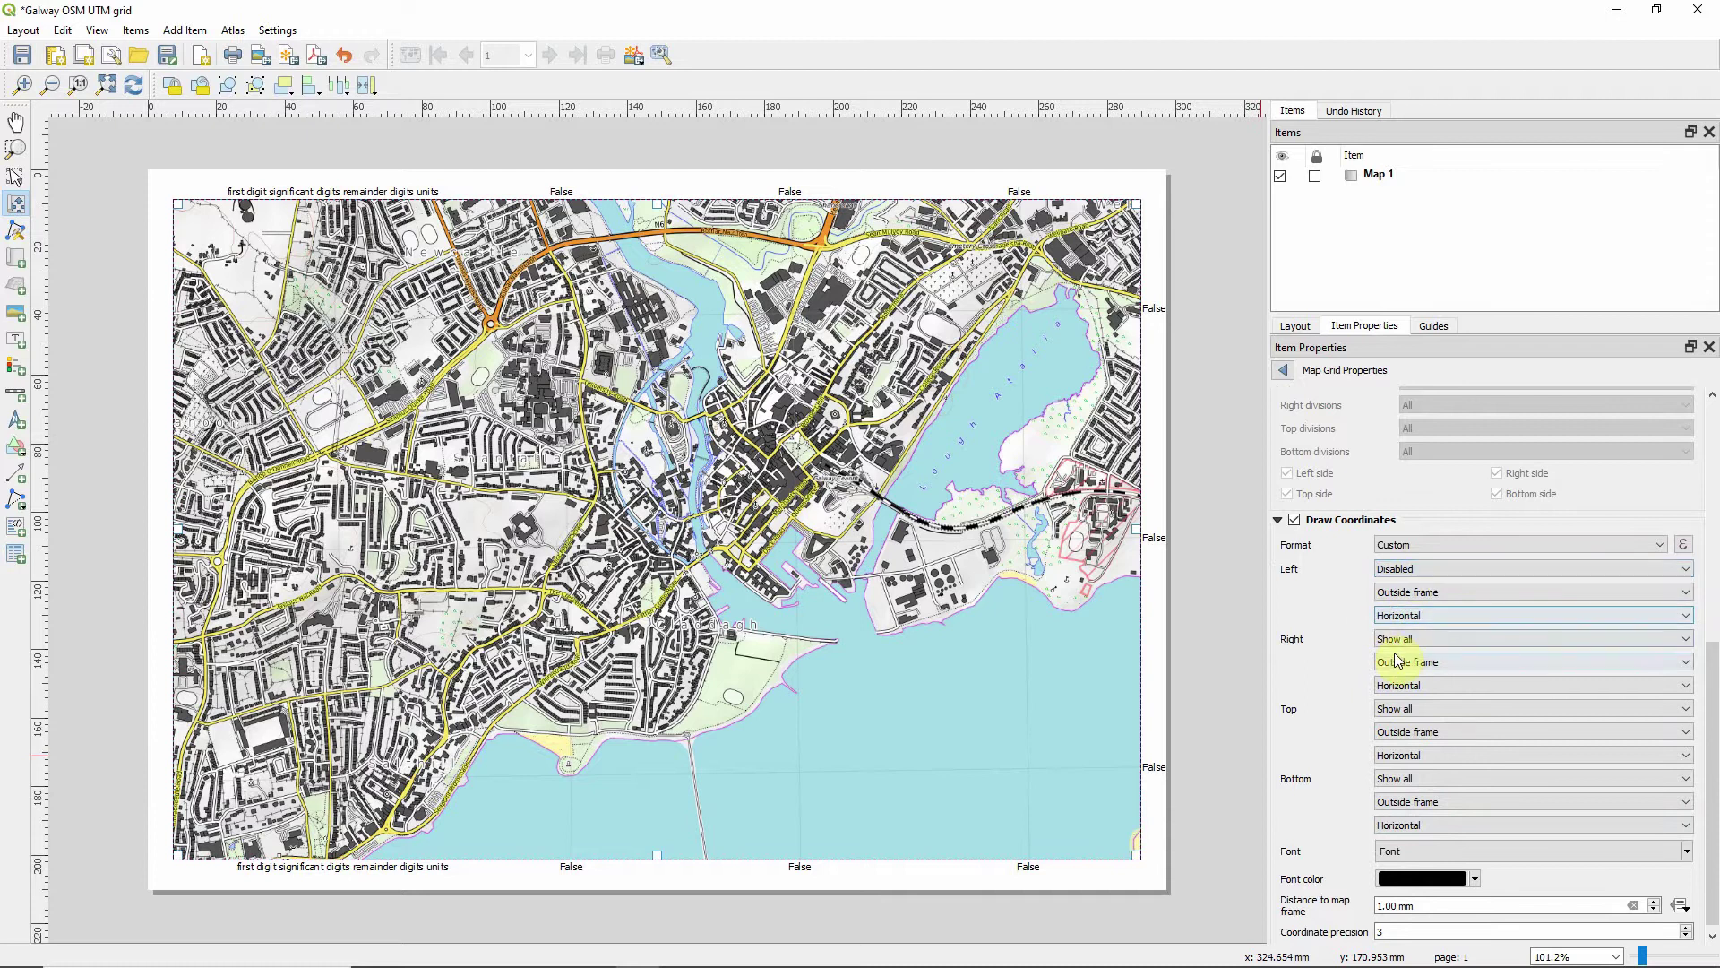
pyautogui.click(1394, 640)
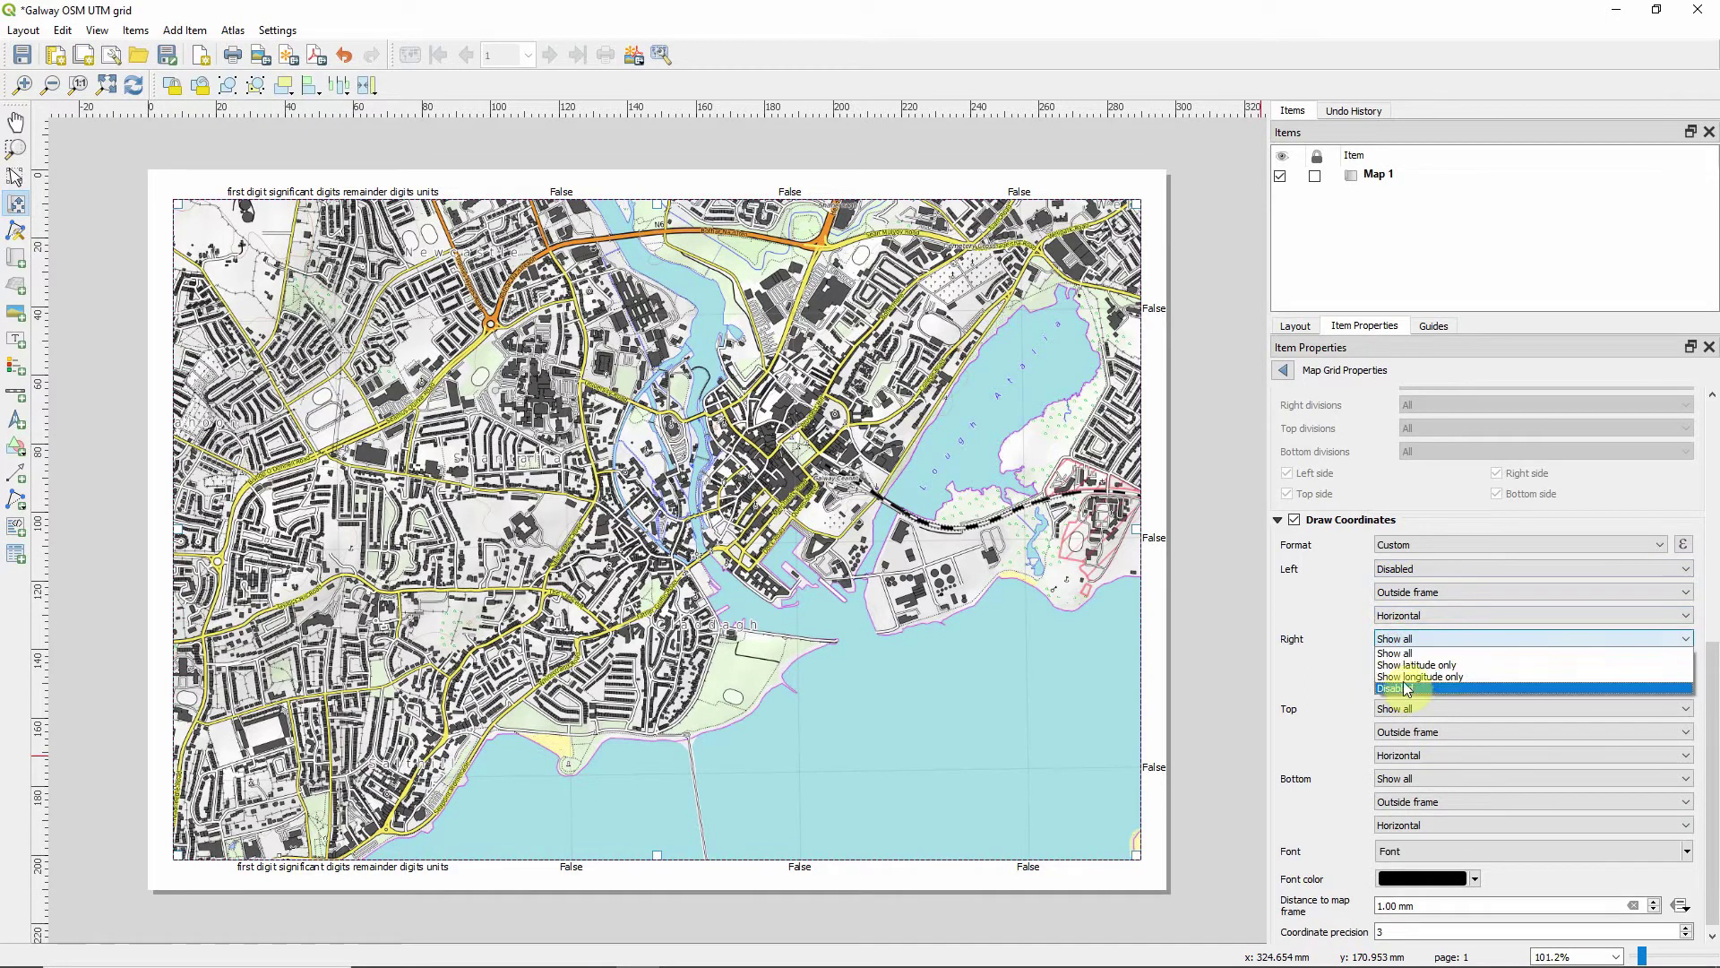
pyautogui.click(1402, 692)
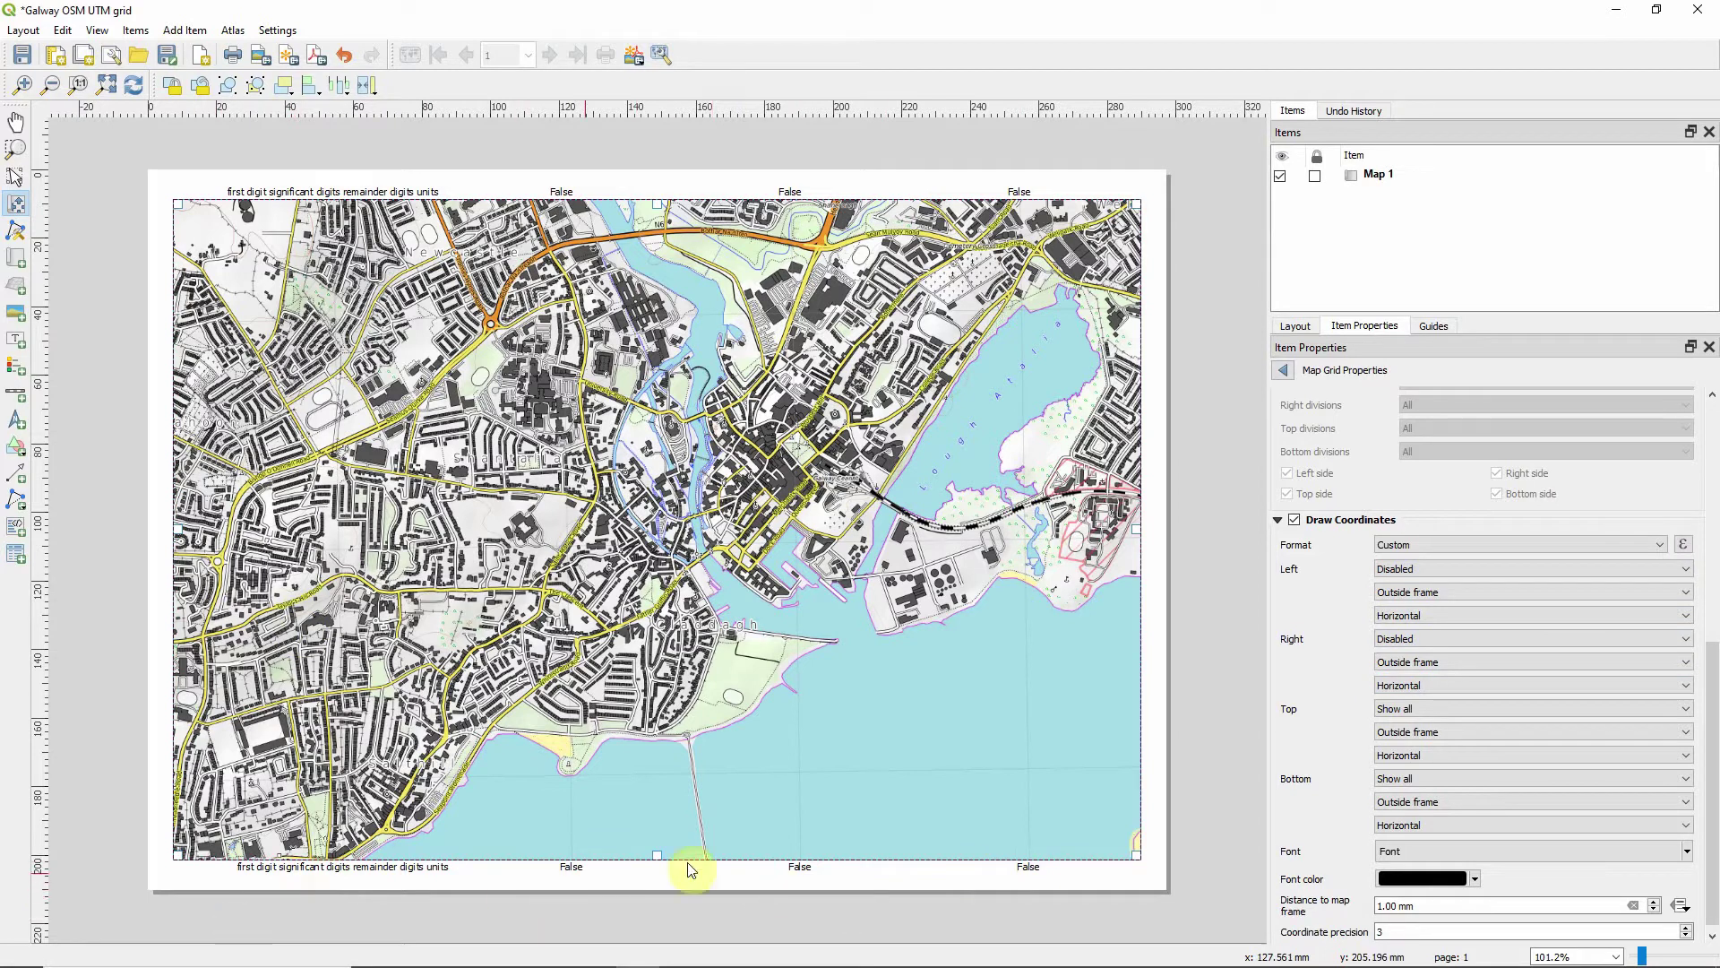
pyautogui.click(1683, 545)
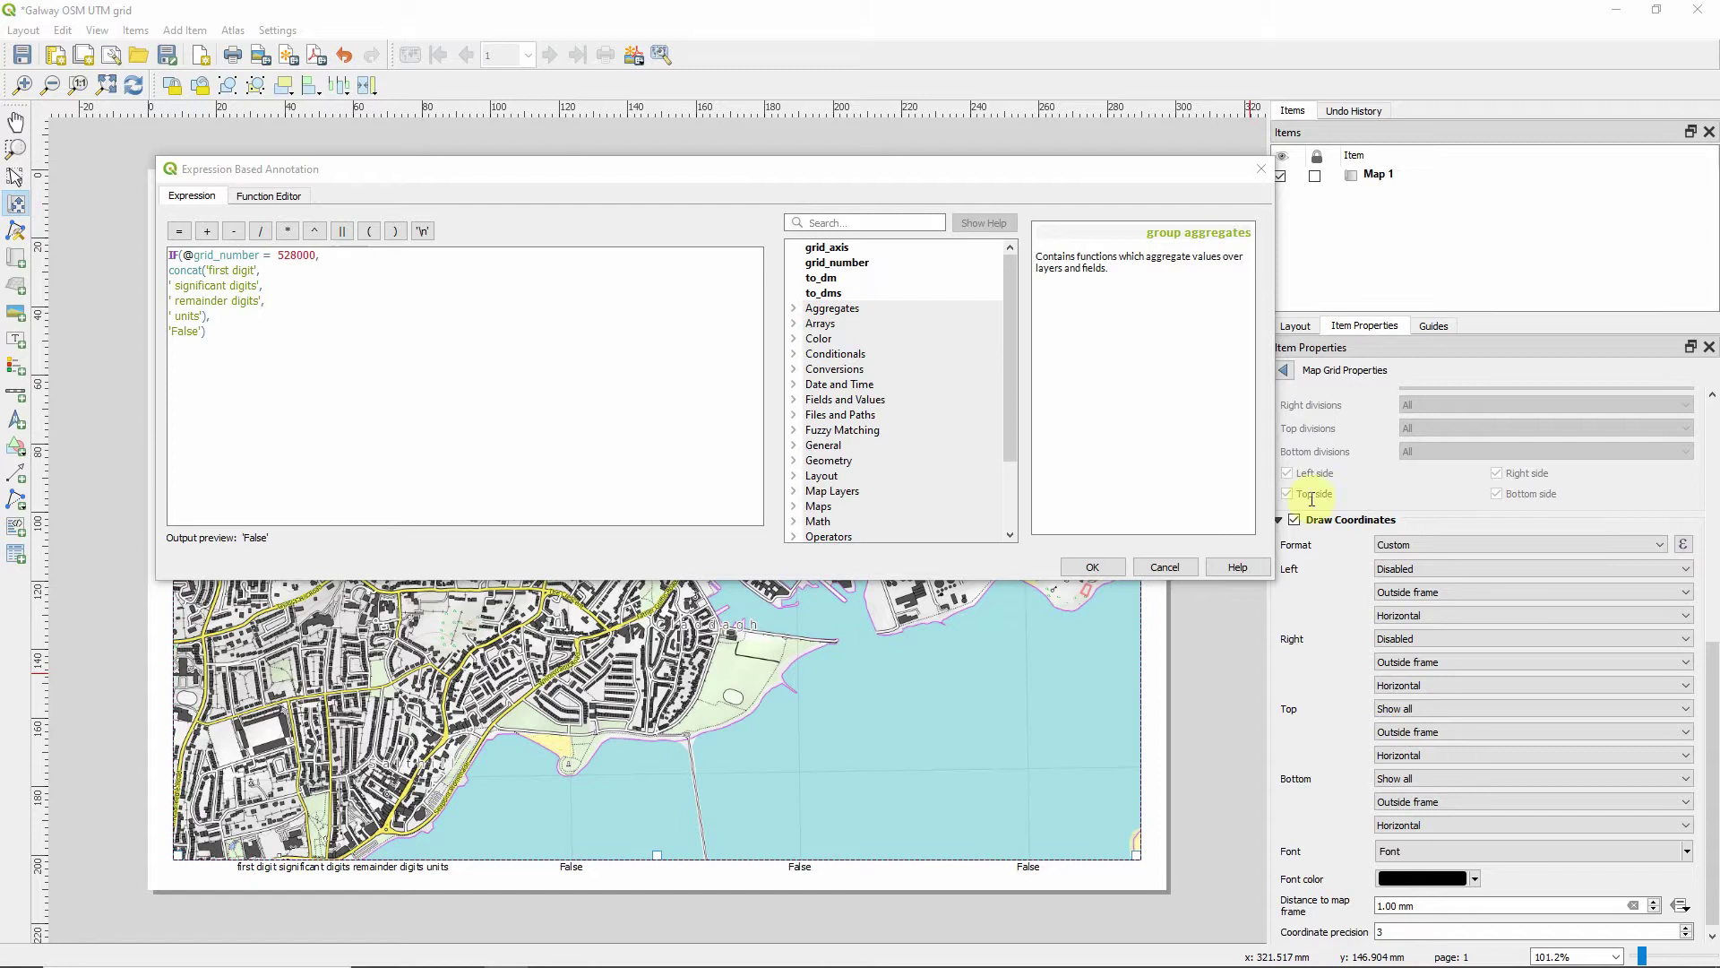
pyautogui.moveTo(266, 270); pyautogui.dragTo(205, 270)
pyautogui.press('BackSpace')
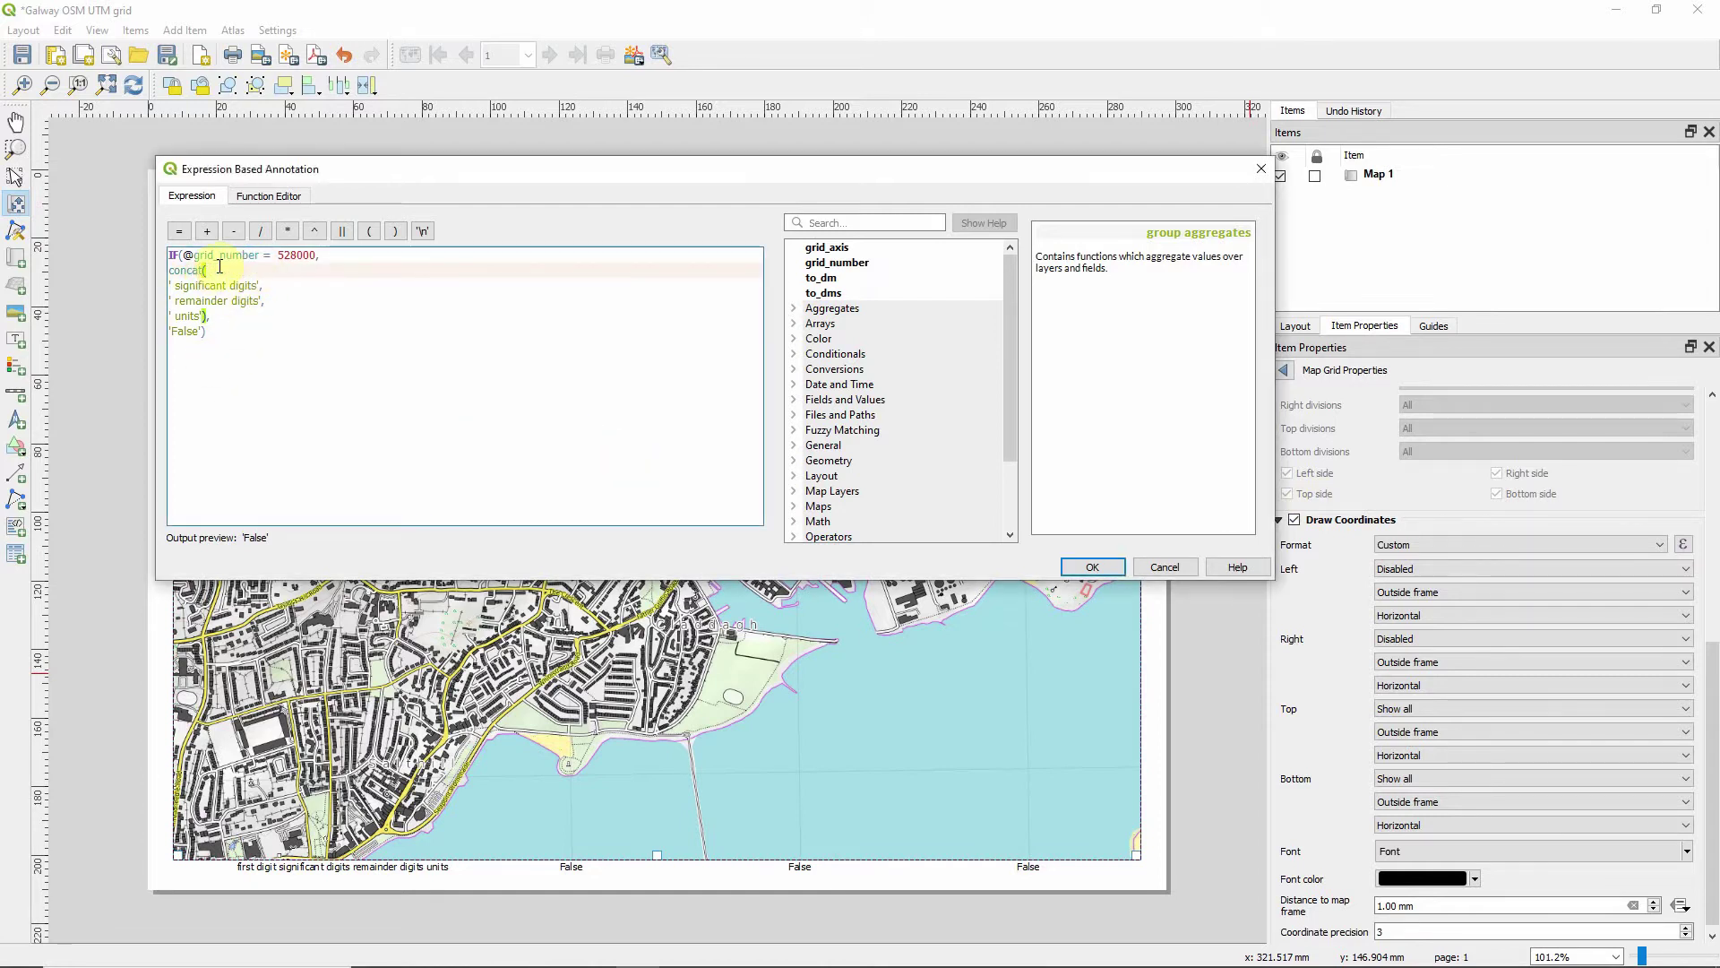
pyautogui.write("replace(substr(@grid_number,1,1) ,             array('1','2','3','4','5','6','7','8','9','0'),             array('¹','²','³','⁴','⁵','⁶','⁷','⁸','⁹','⁰')),")
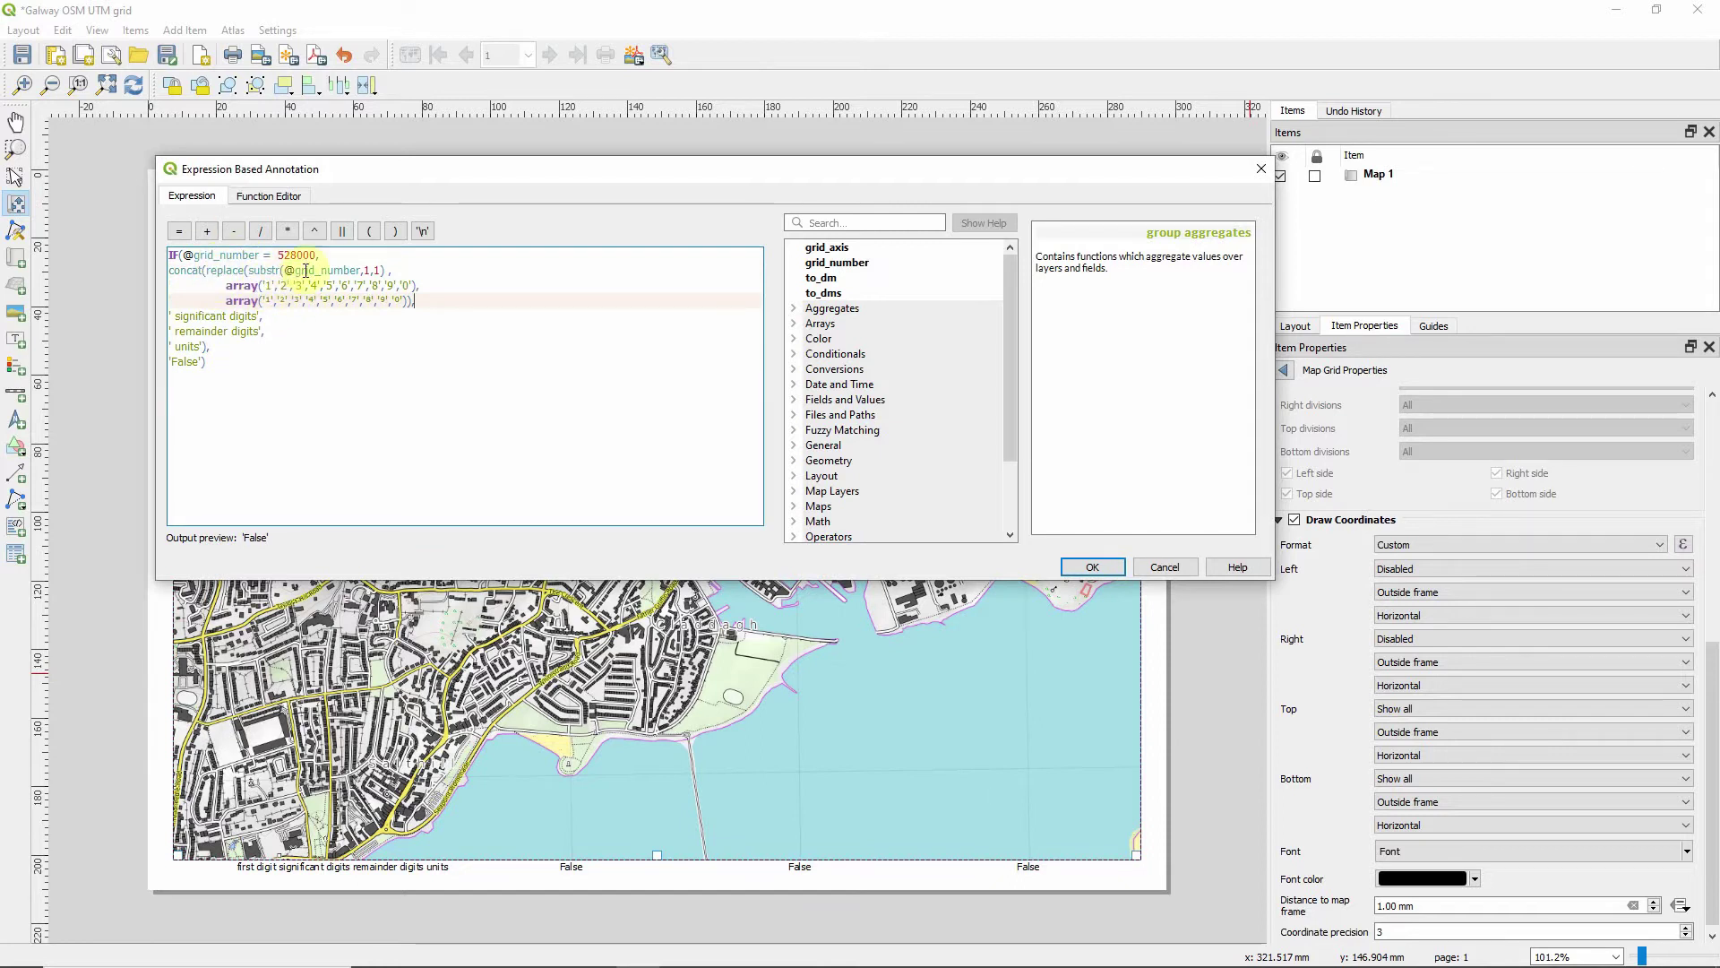
pyautogui.write(',')
pyautogui.click(366, 270)
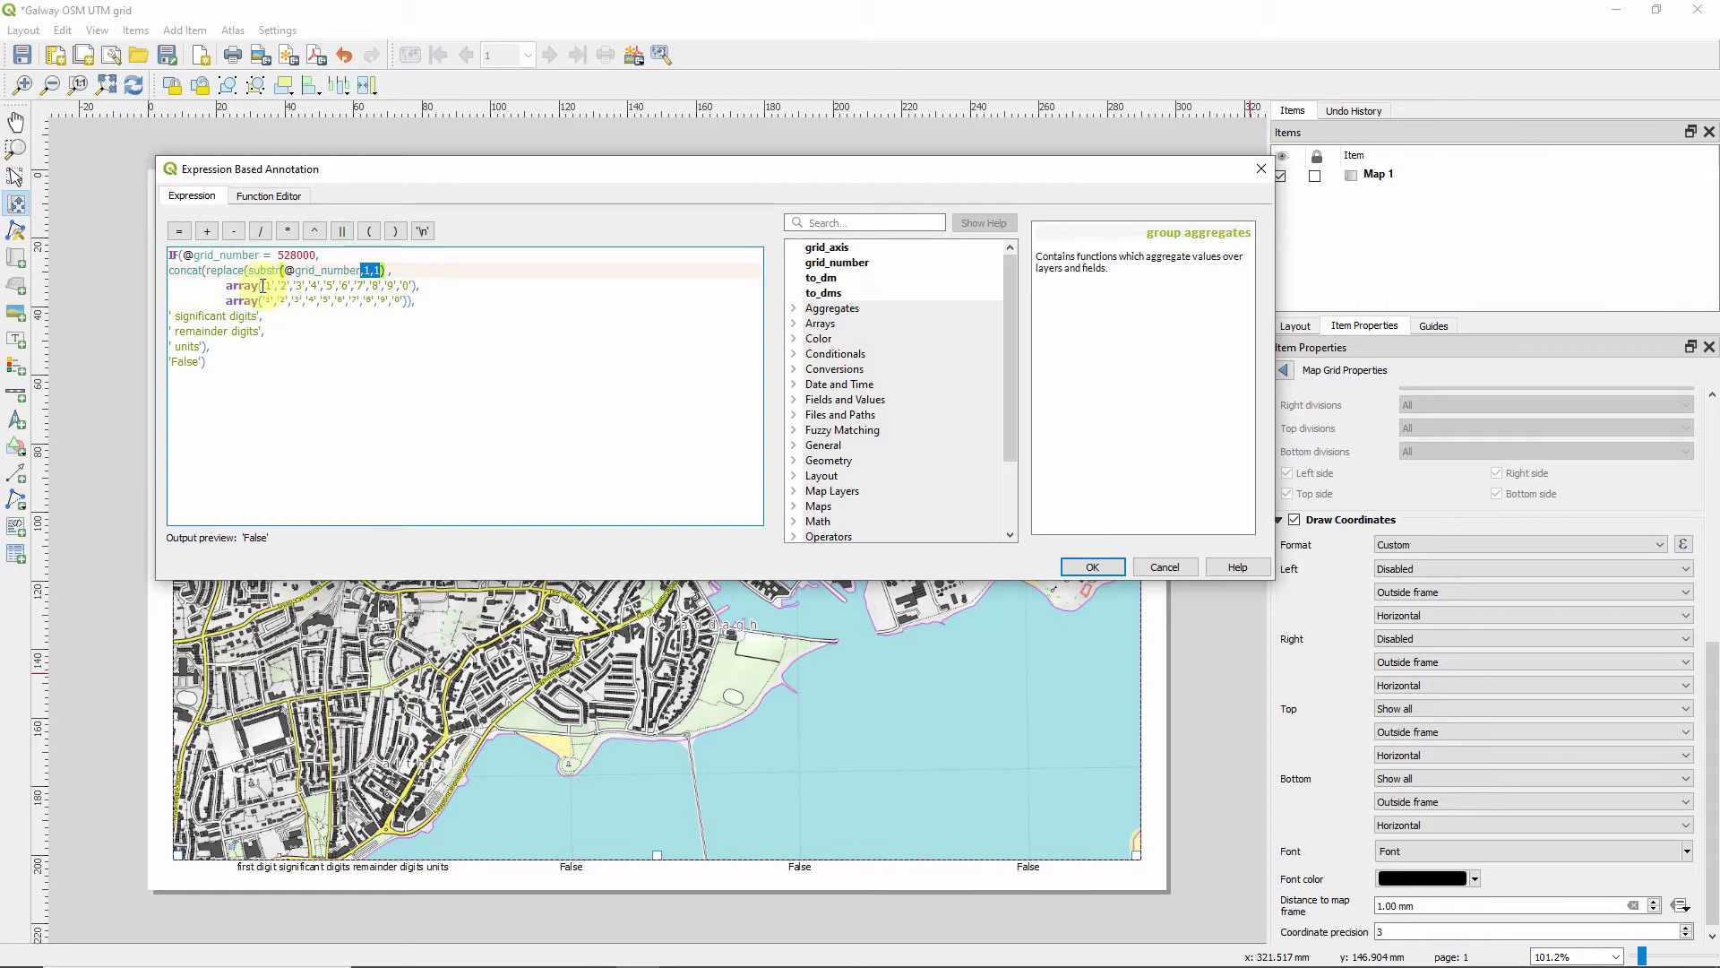
pyautogui.moveTo(262, 285); pyautogui.dragTo(418, 287)
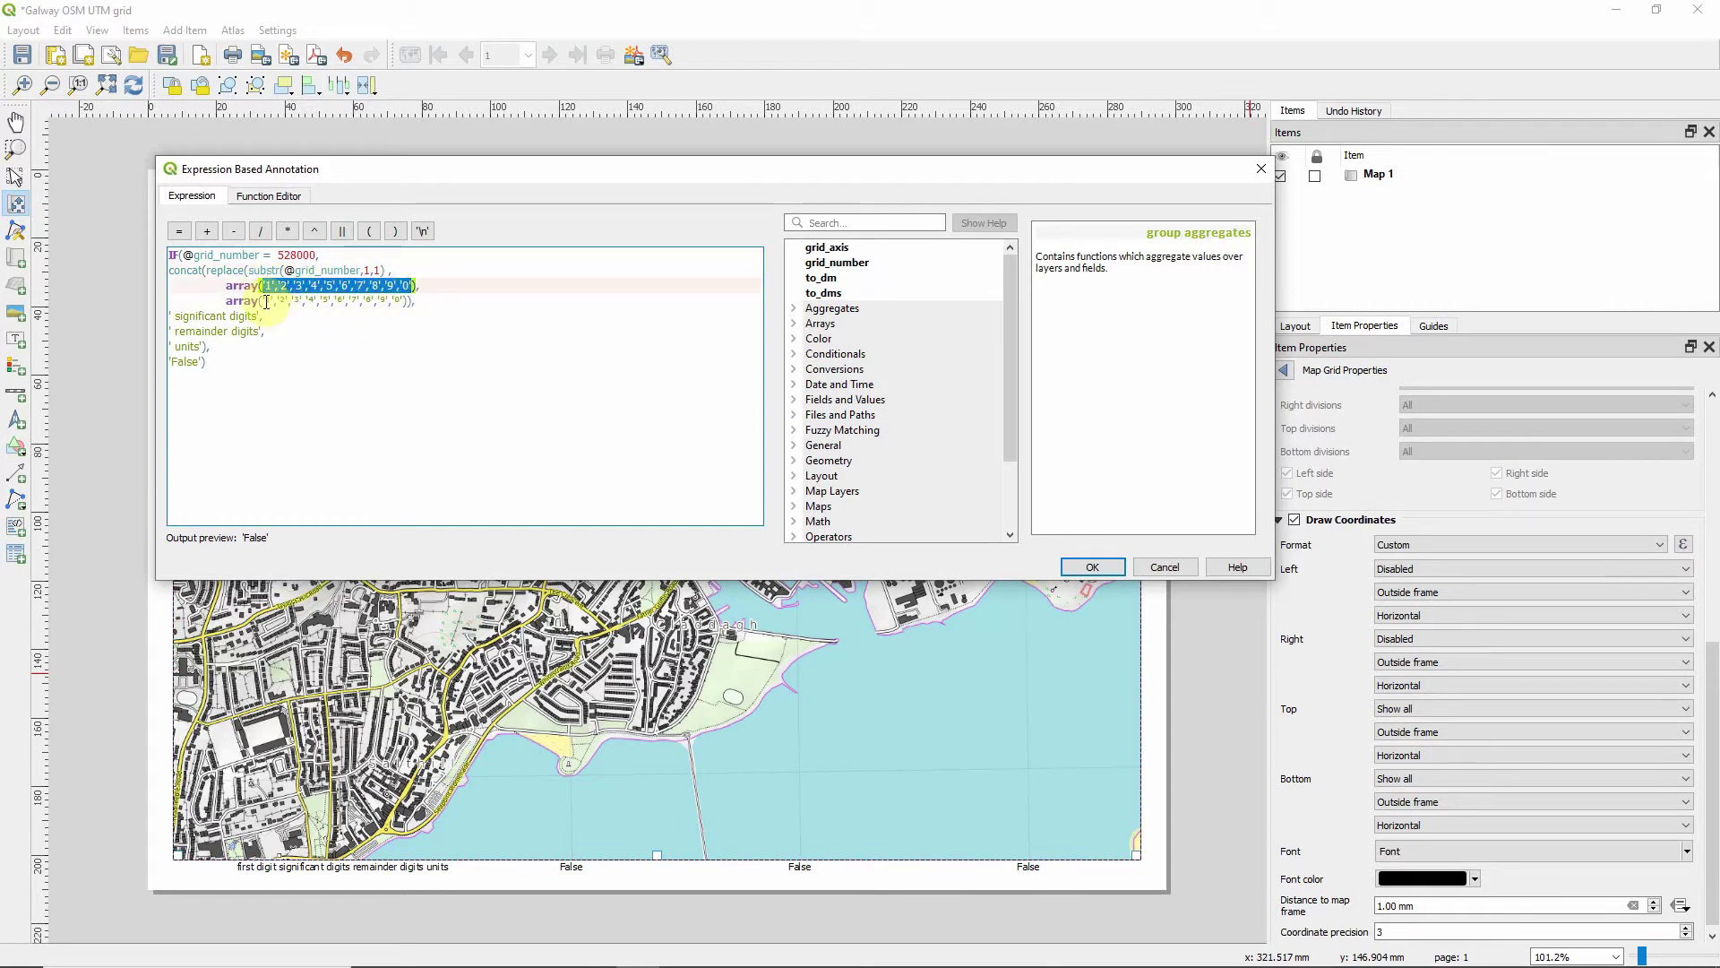
pyautogui.moveTo(266, 302); pyautogui.dragTo(409, 302)
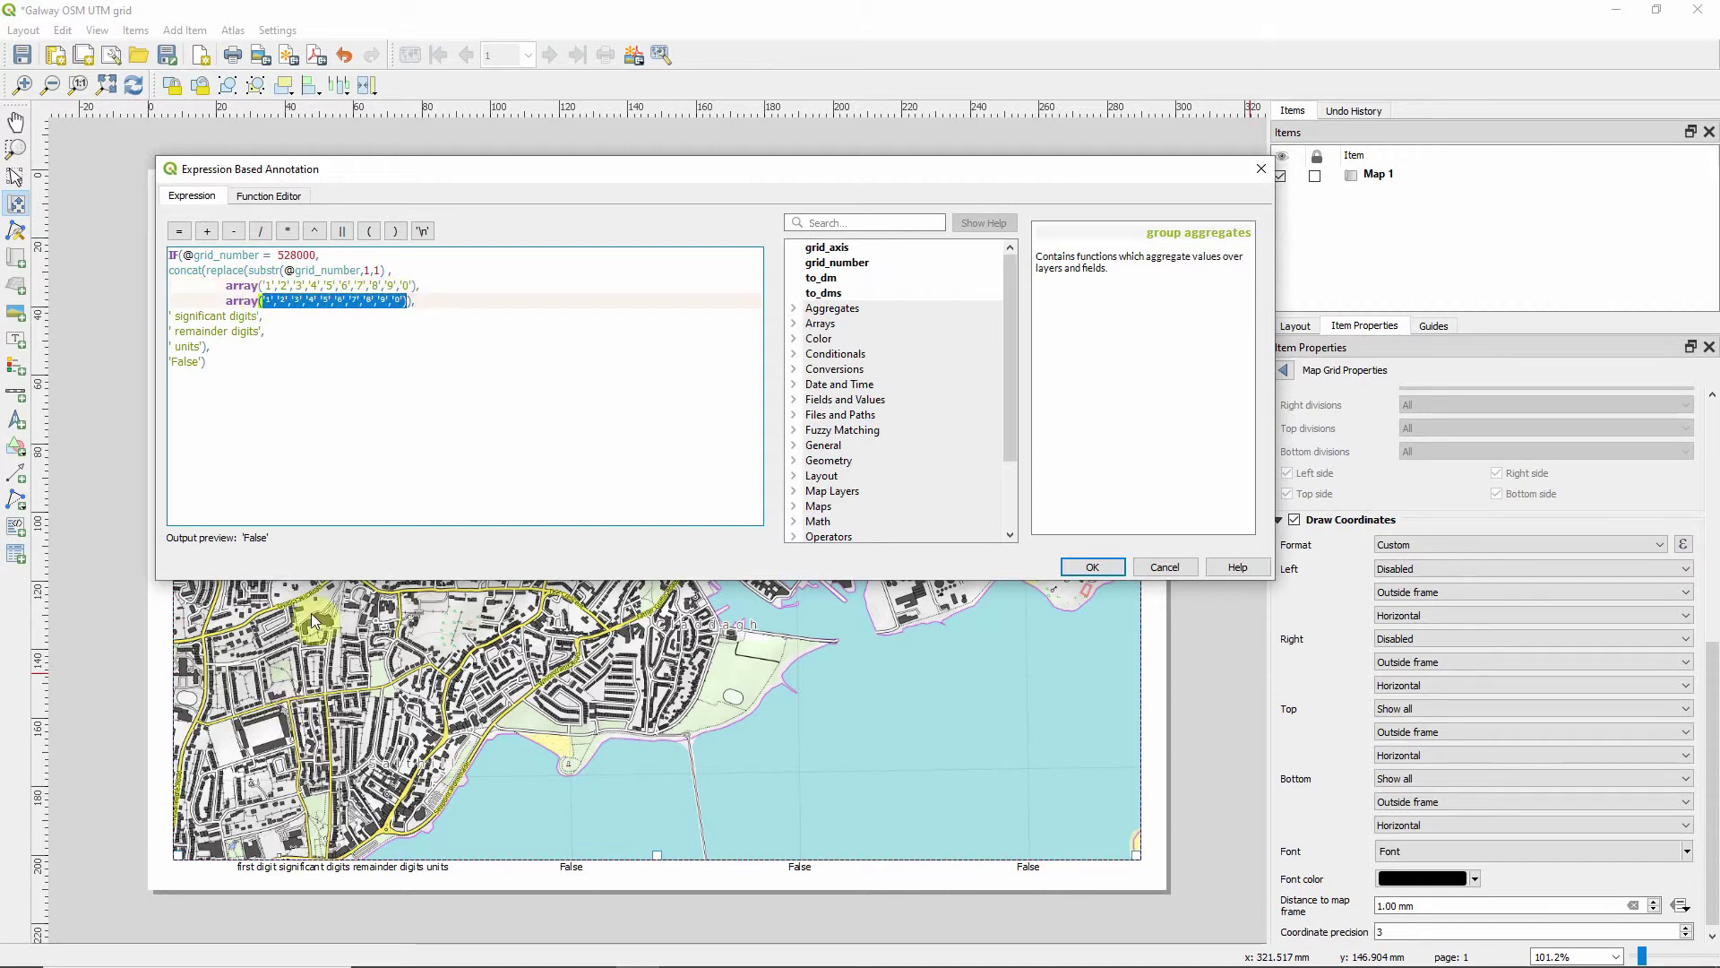
# Enter the digits 1,2,3,4,5,6 in the Small Text Generator page.
pyautogui.click(463, 949)
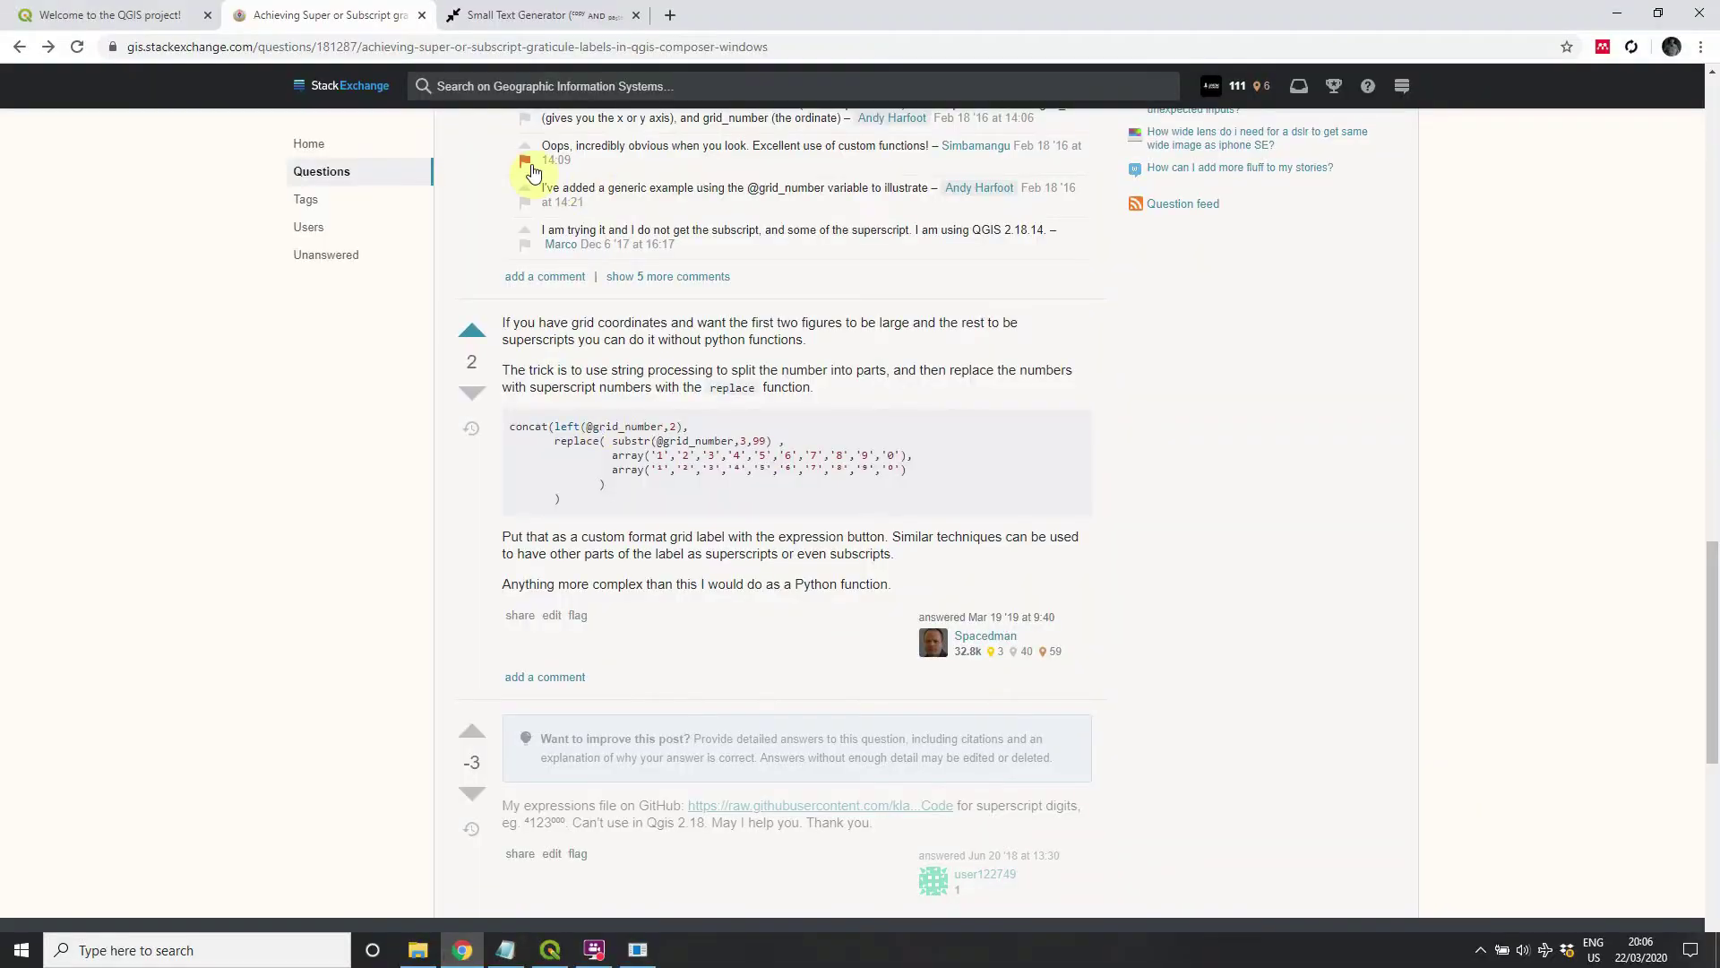
pyautogui.click(488, 14)
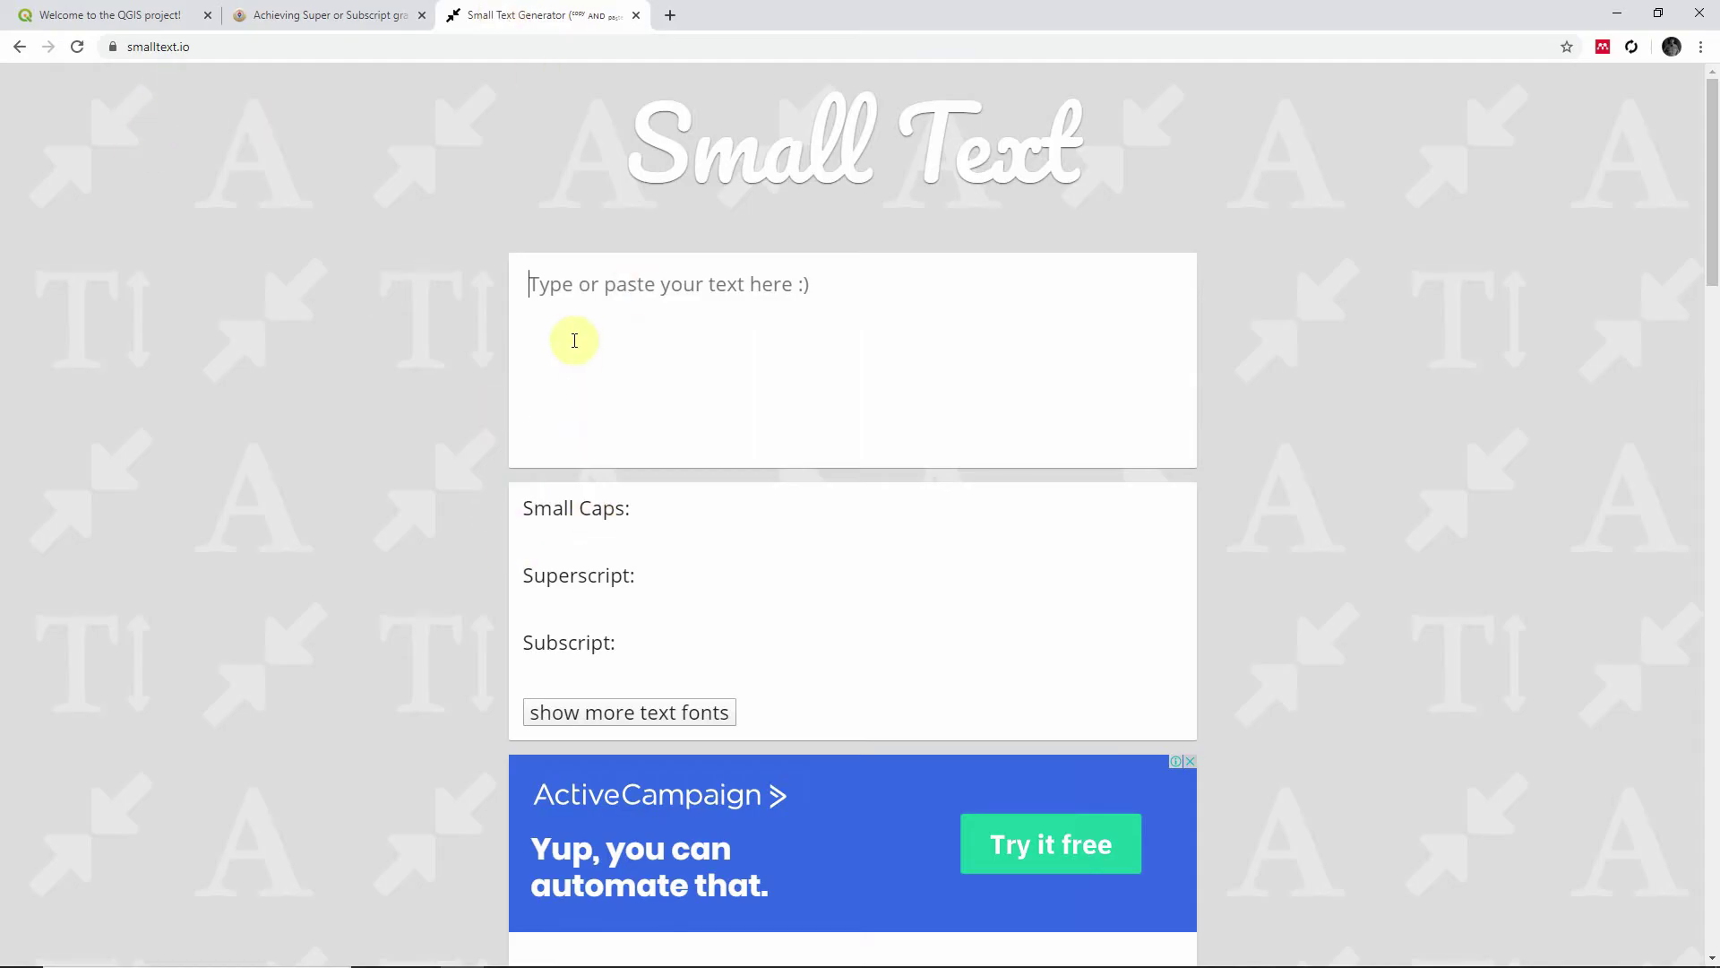
pyautogui.write('1,2,3,4,5,6')
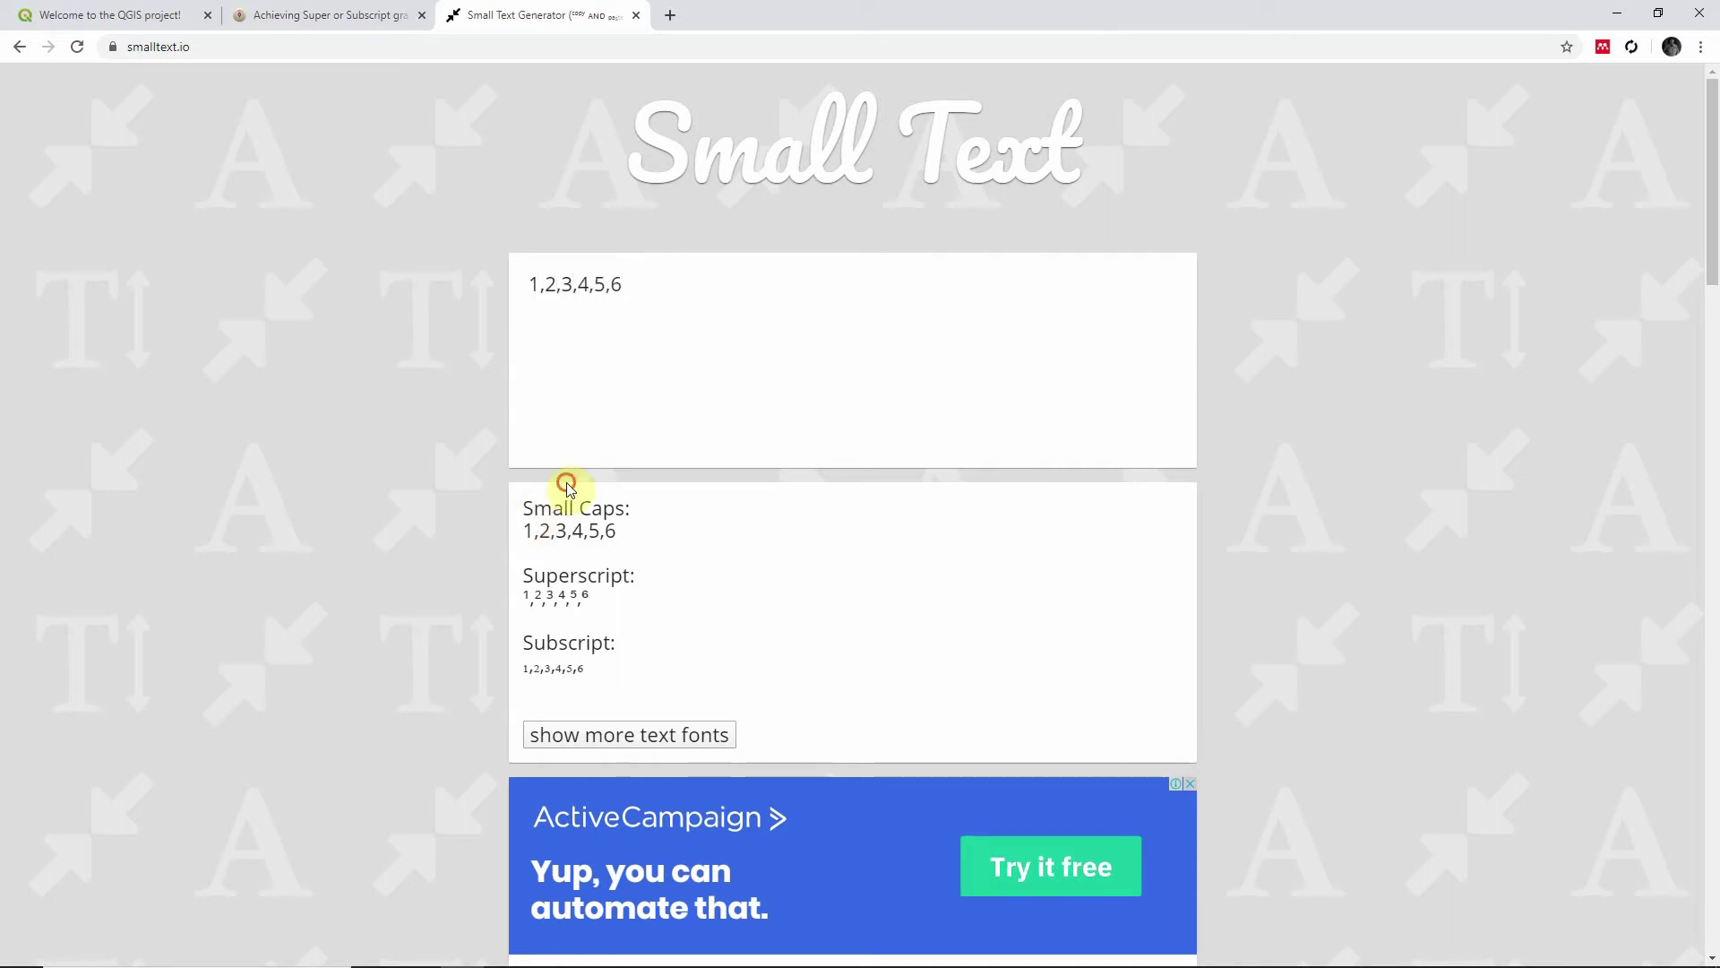
# Copy the superscript output and go back to the QGIS label expression.
pyautogui.moveTo(605, 672); pyautogui.dragTo(502, 664)
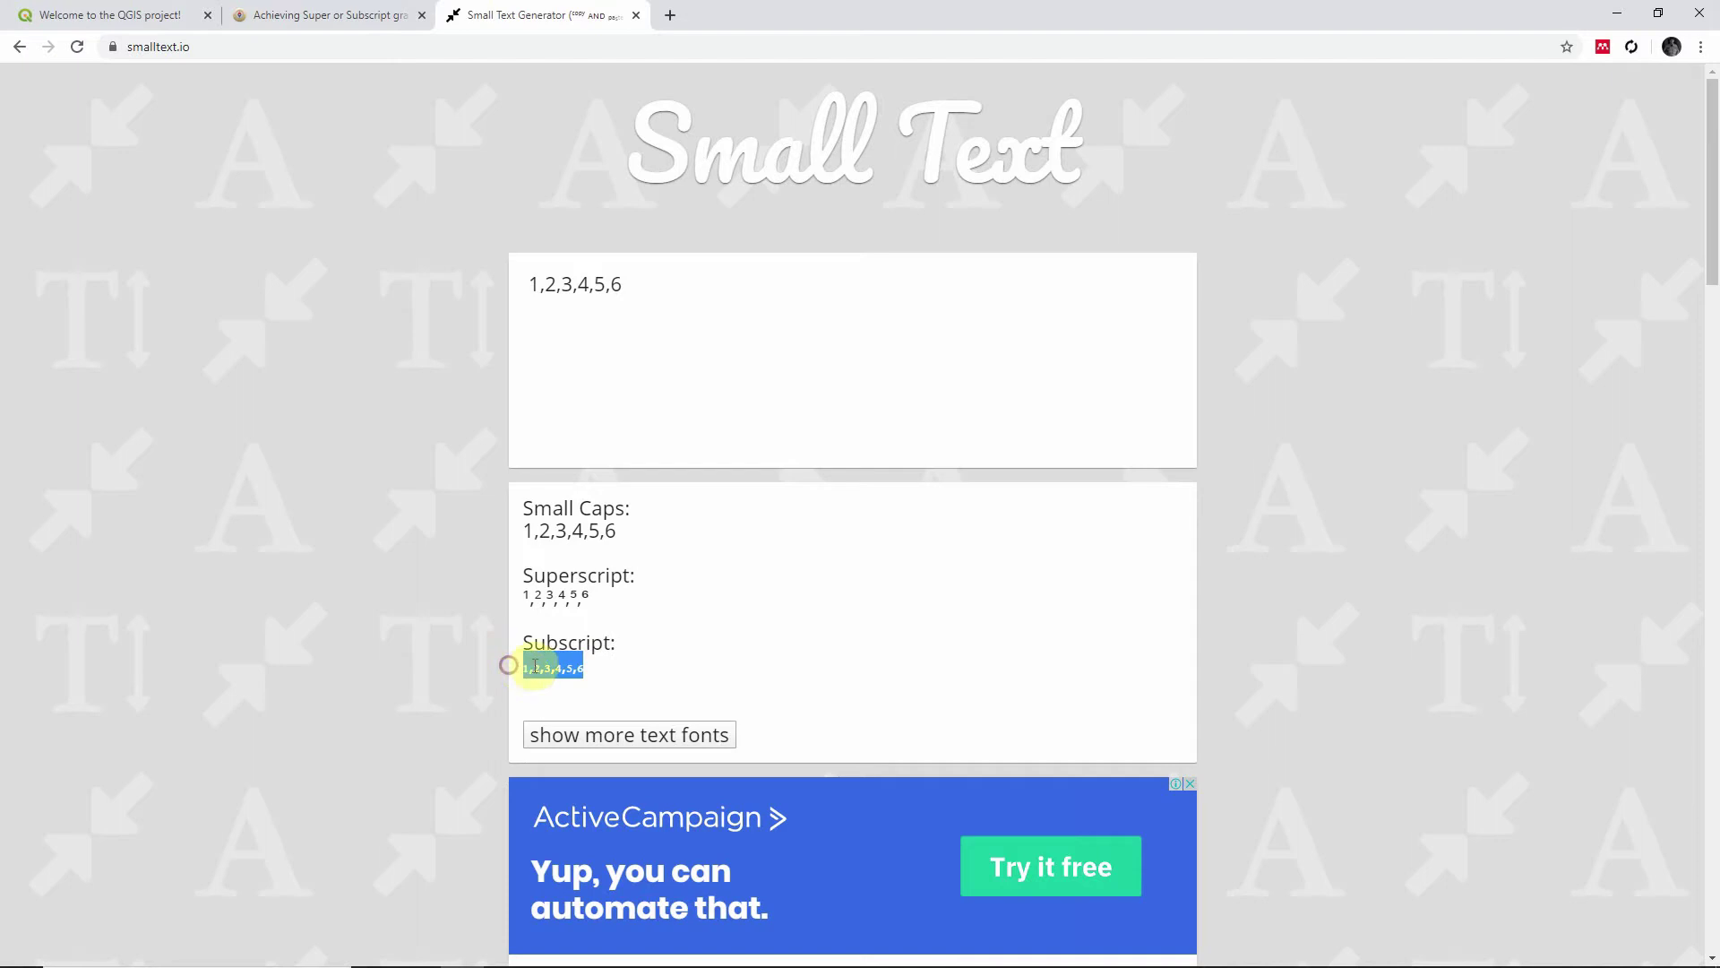
pyautogui.moveTo(593, 604); pyautogui.dragTo(506, 598)
pyautogui.rightClick(506, 599)
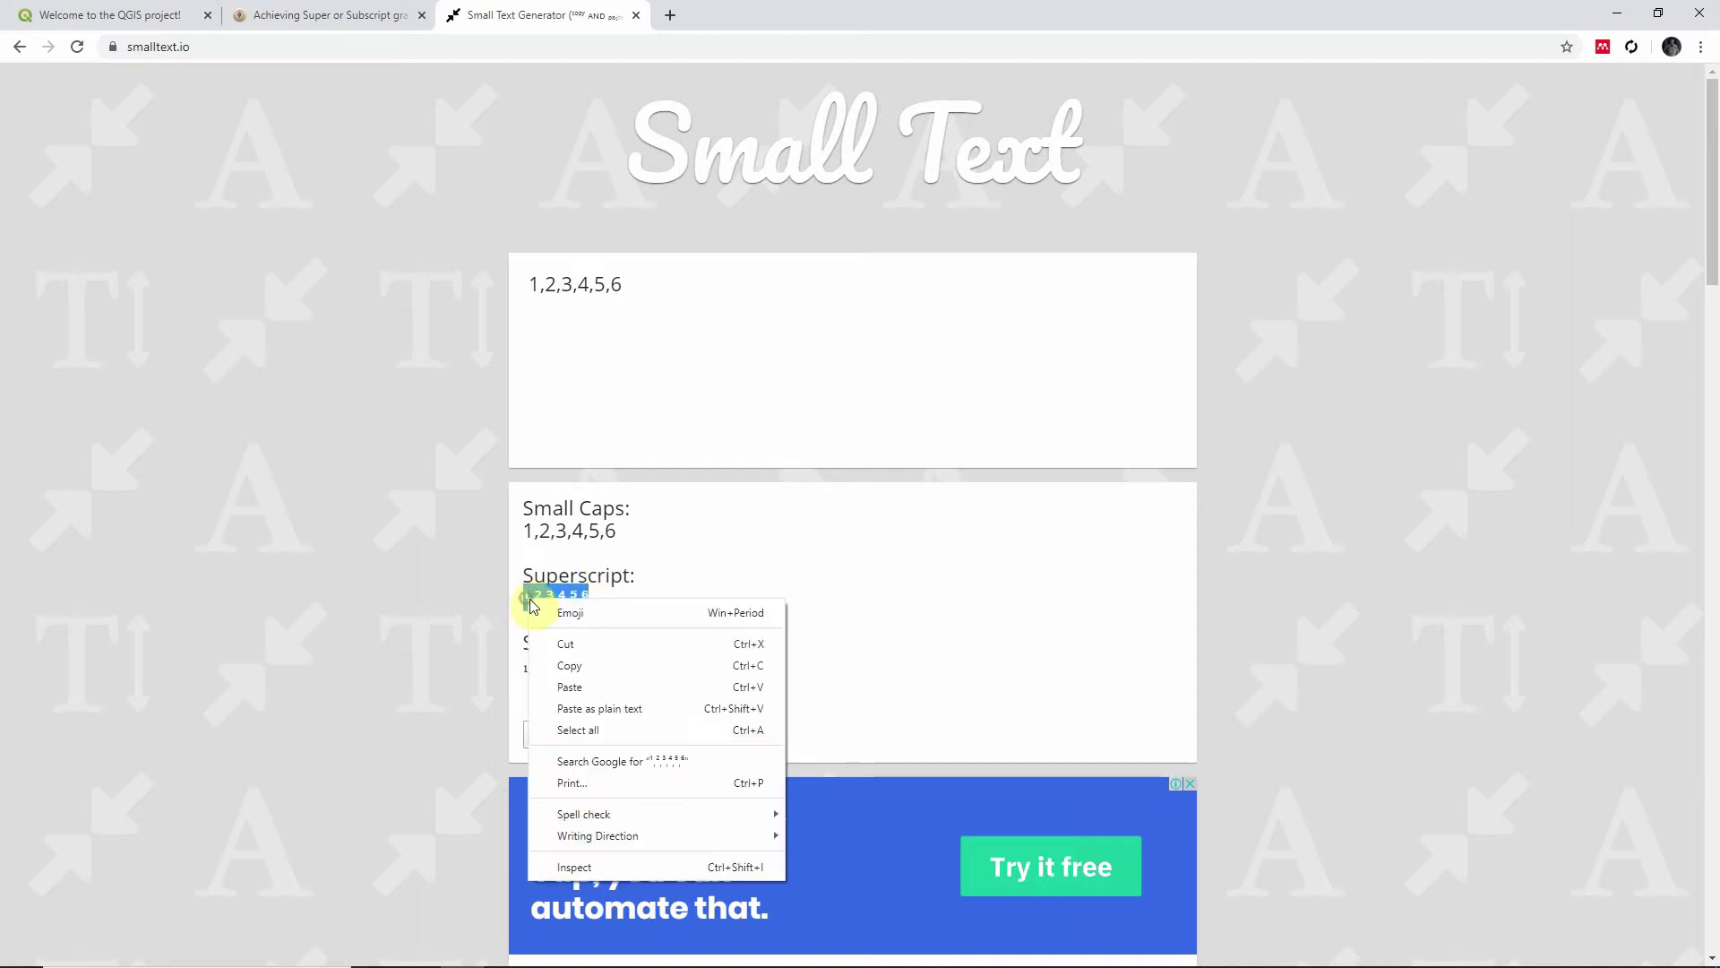
pyautogui.click(563, 668)
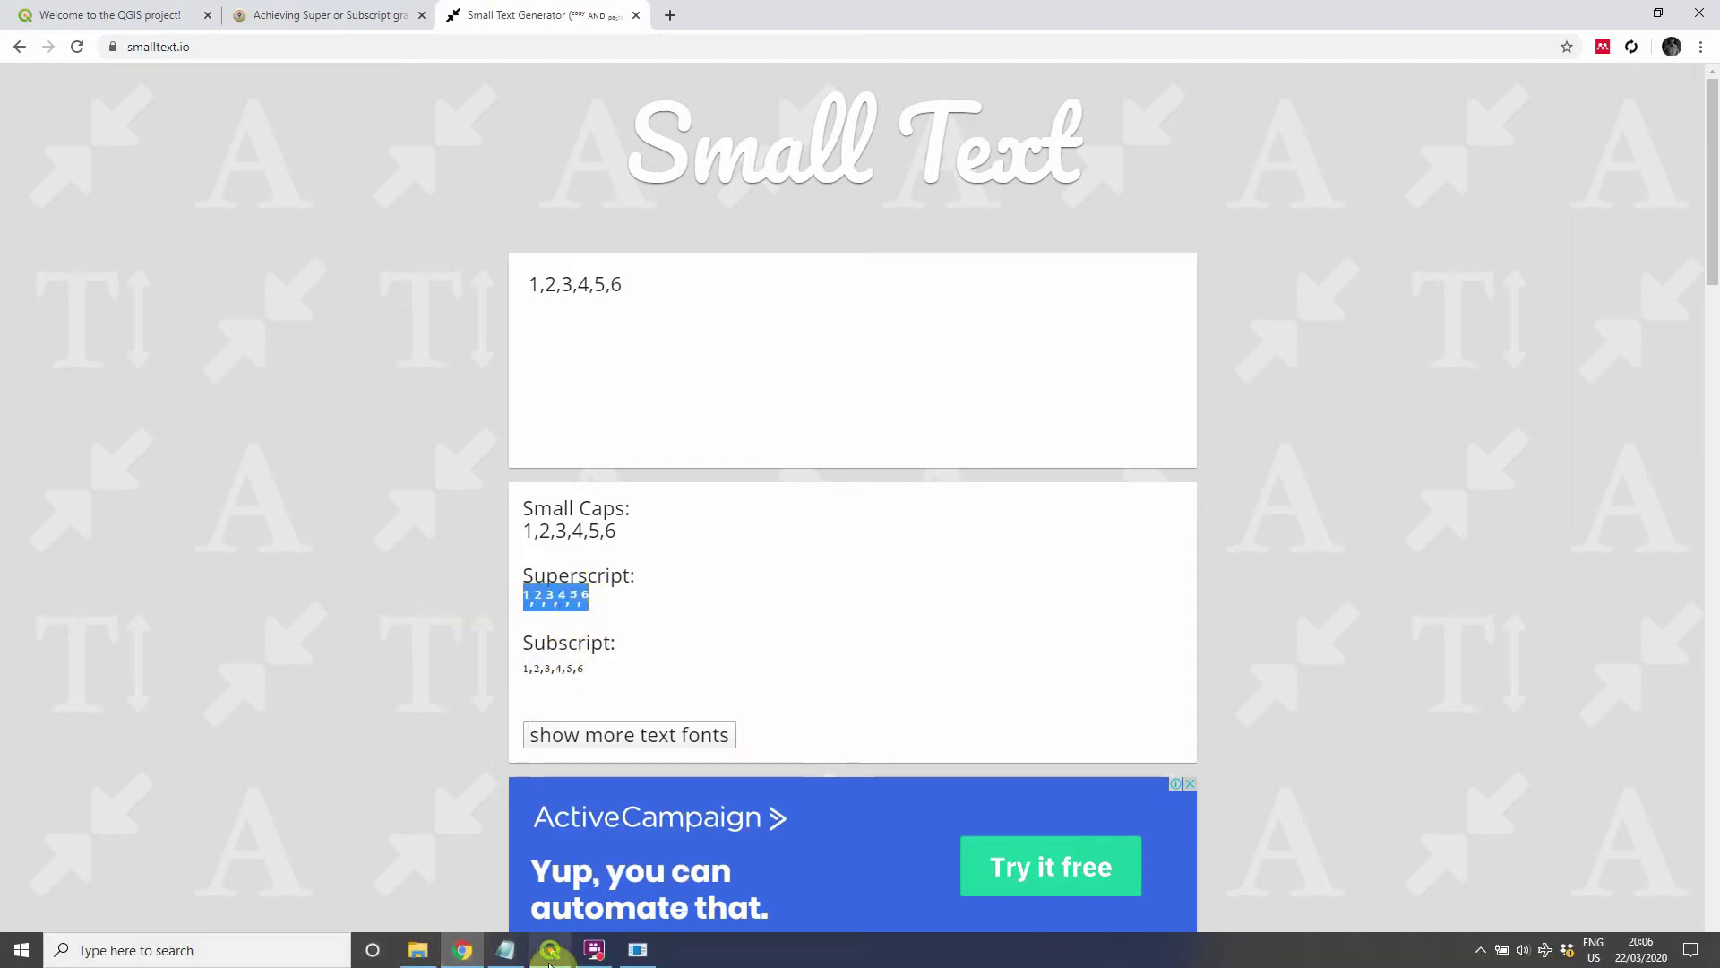
pyautogui.click(550, 952)
pyautogui.click(539, 357)
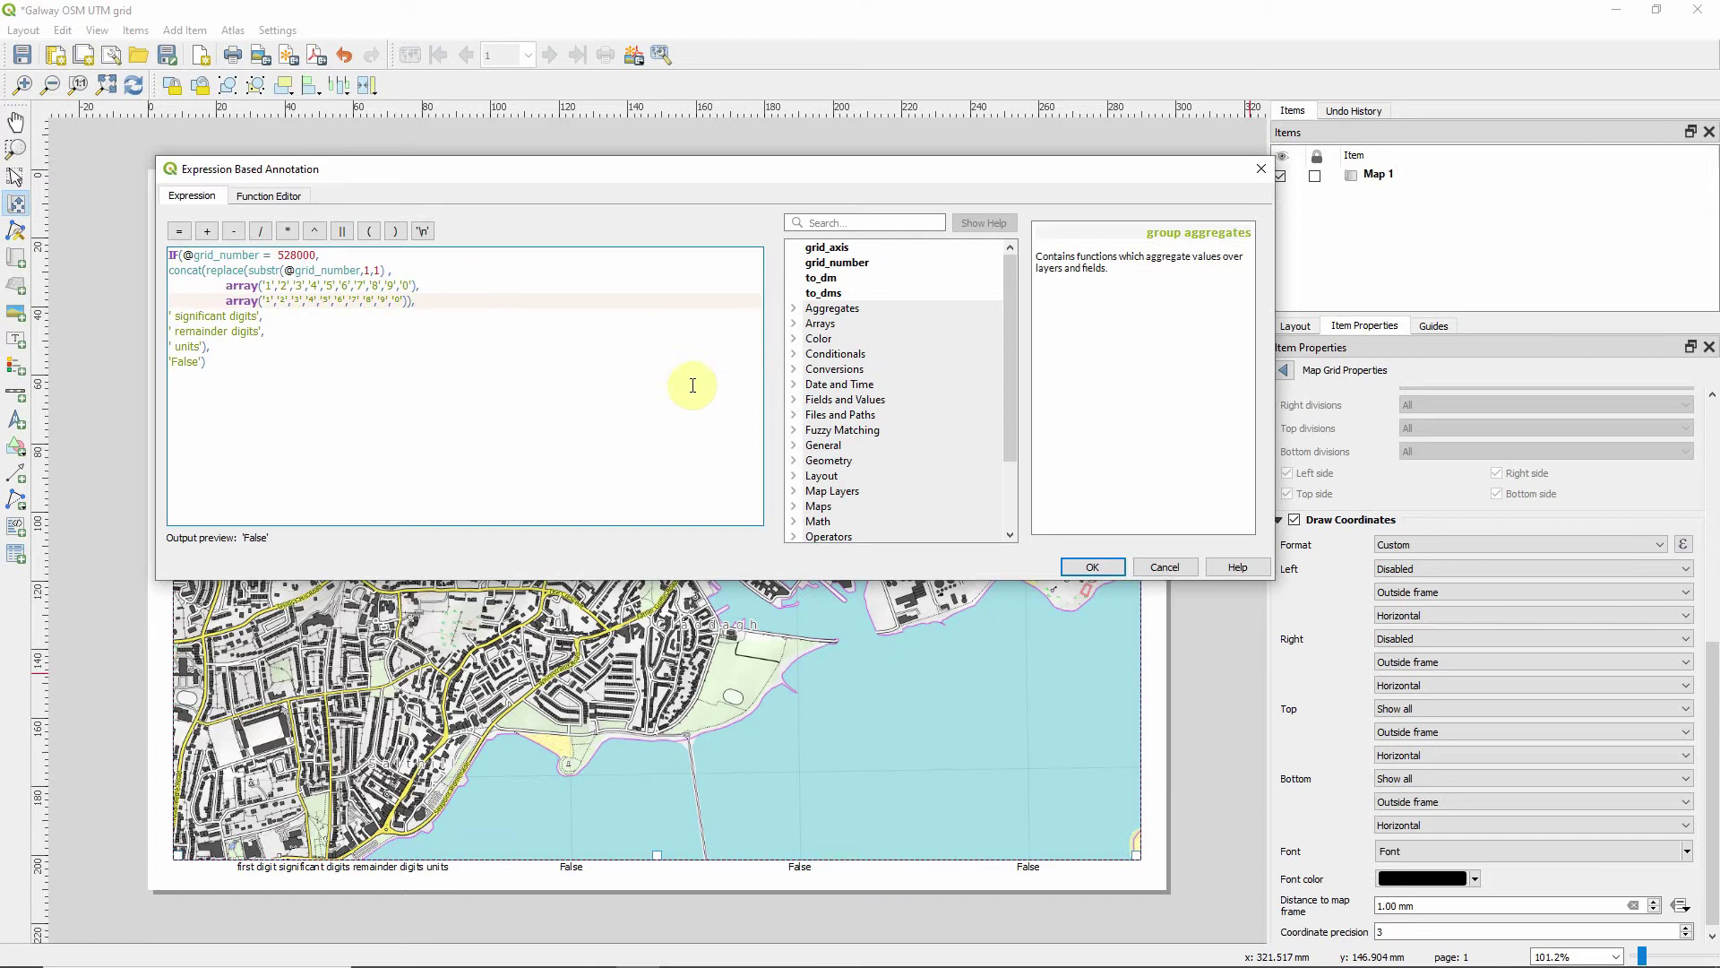
pyautogui.click(1112, 568)
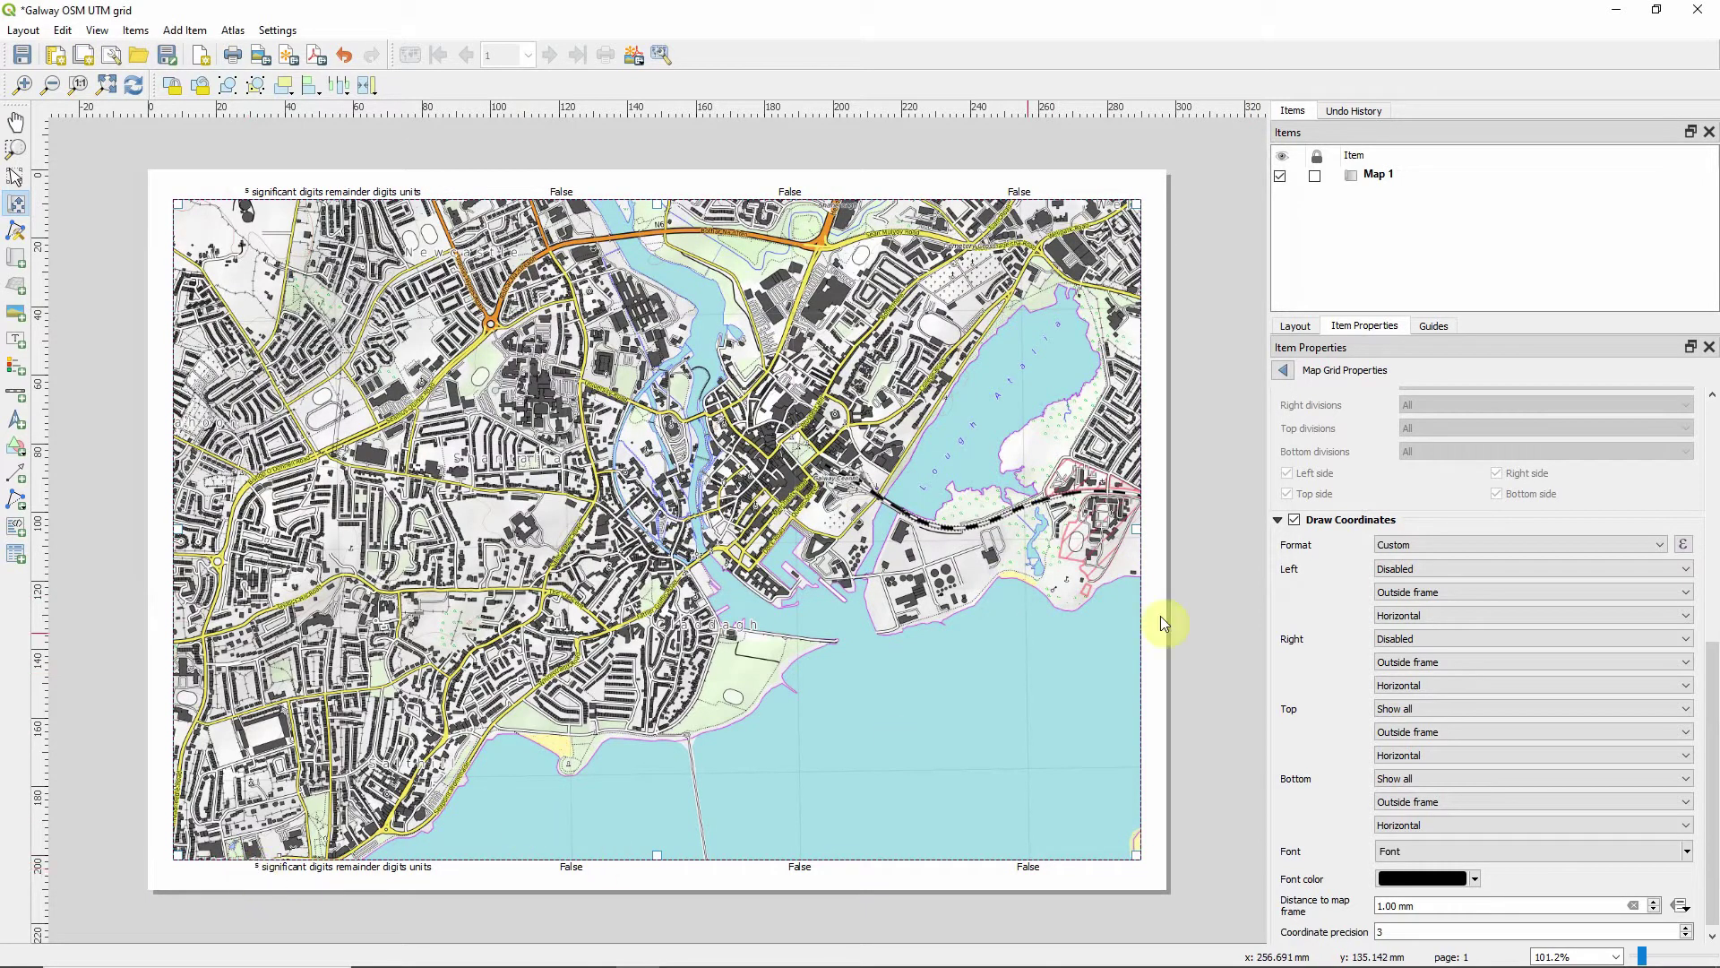
pyautogui.click(1682, 546)
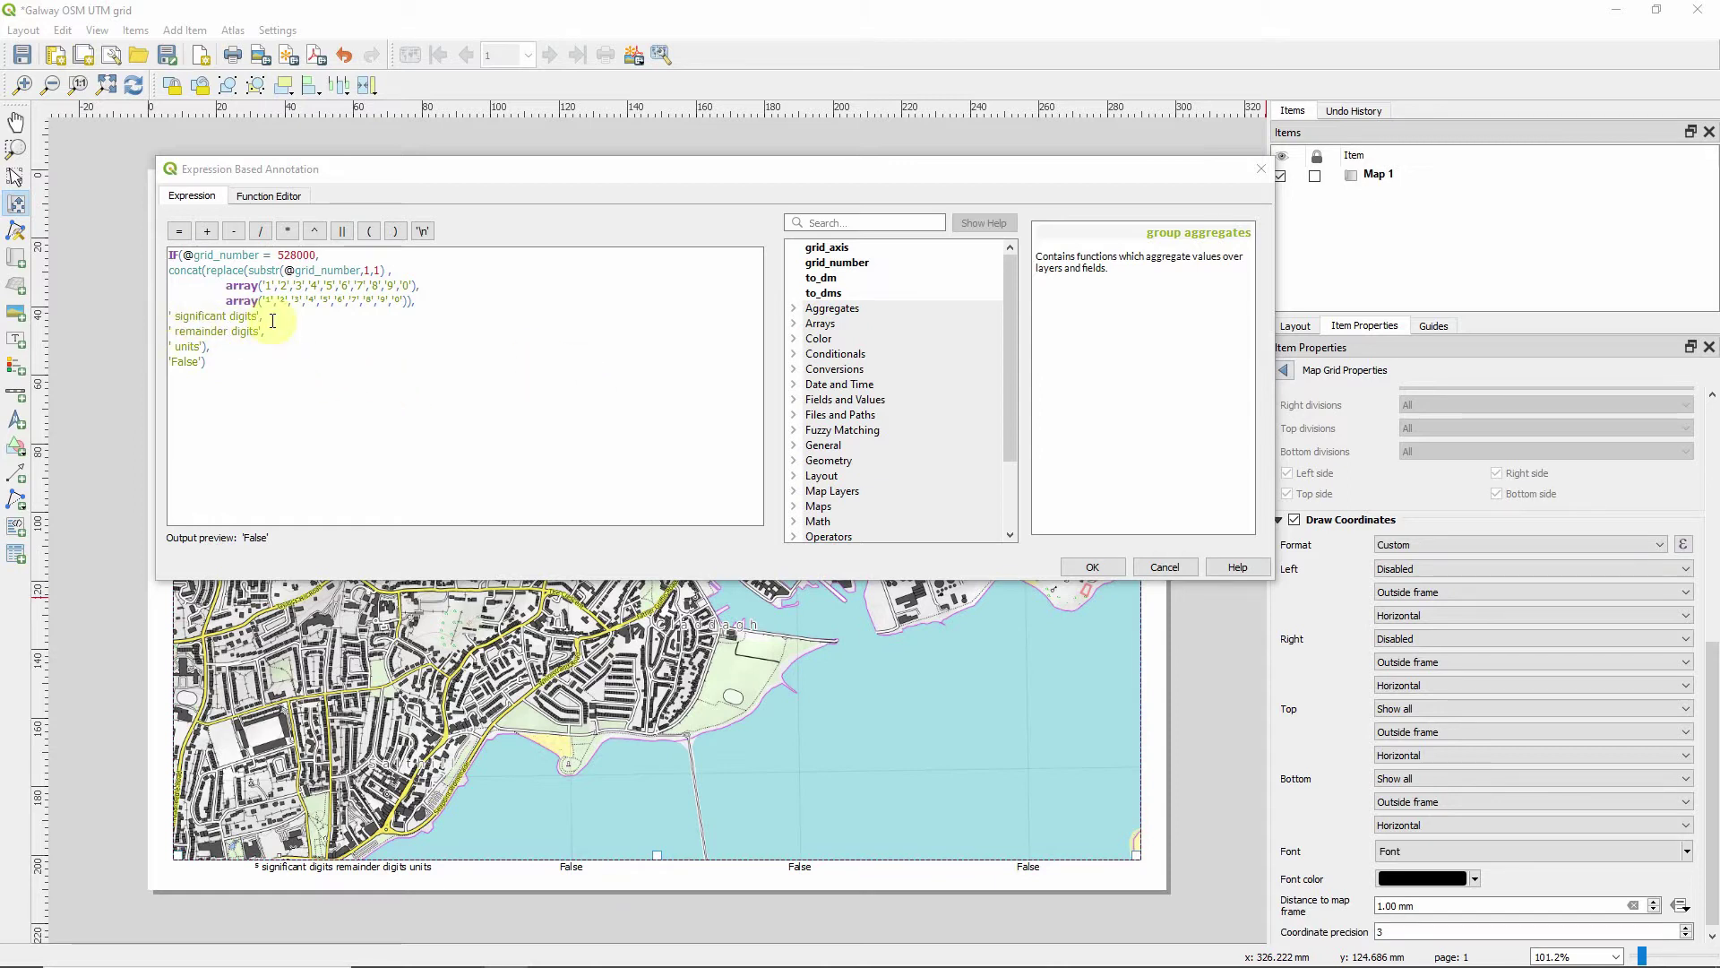
pyautogui.moveTo(262, 317); pyautogui.dragTo(168, 318)
pyautogui.press('Delete')
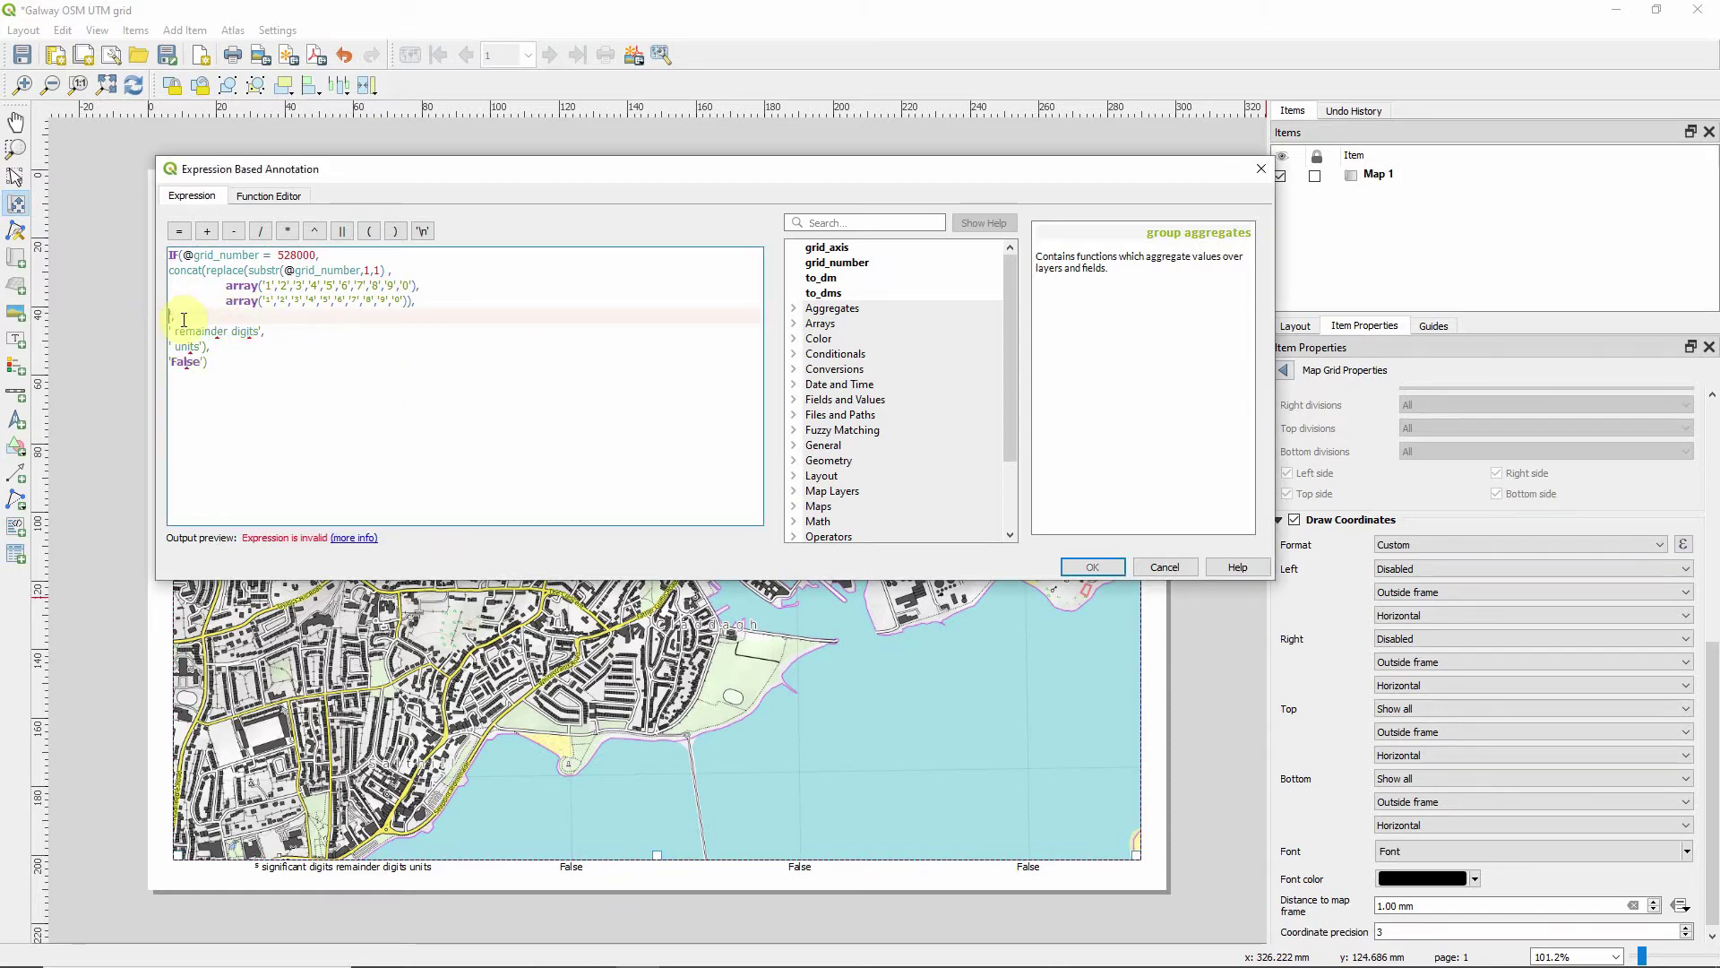
pyautogui.hotkey('ctrl', 'v')
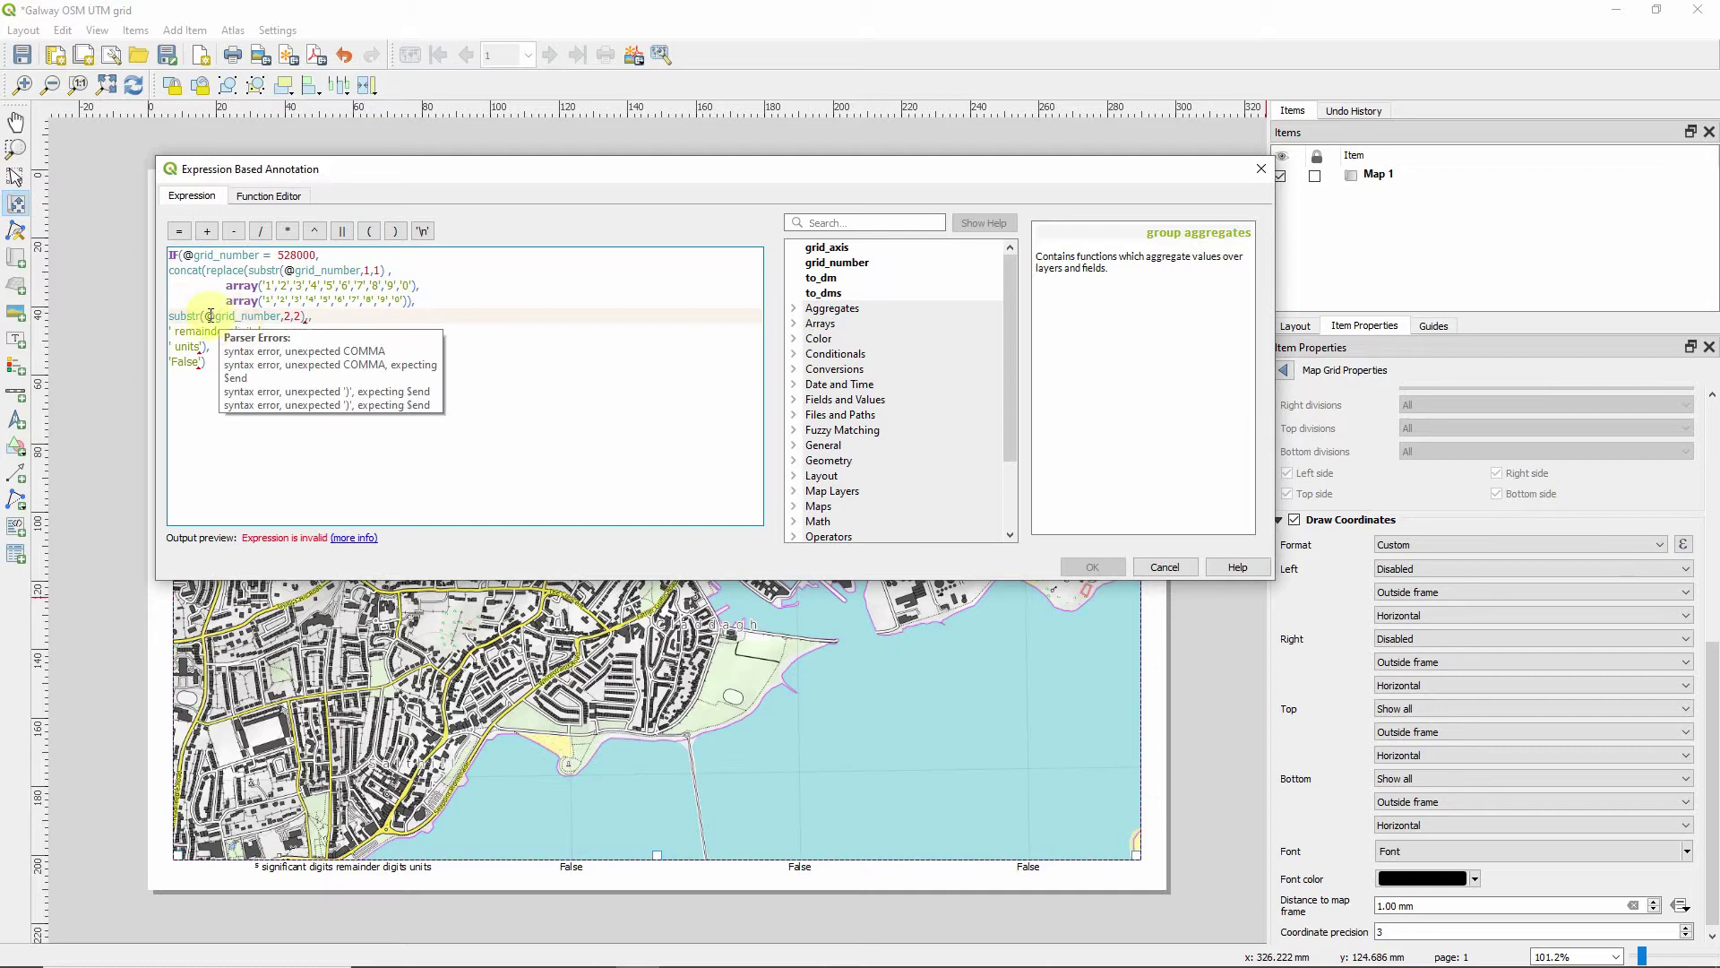
pyautogui.click(191, 315)
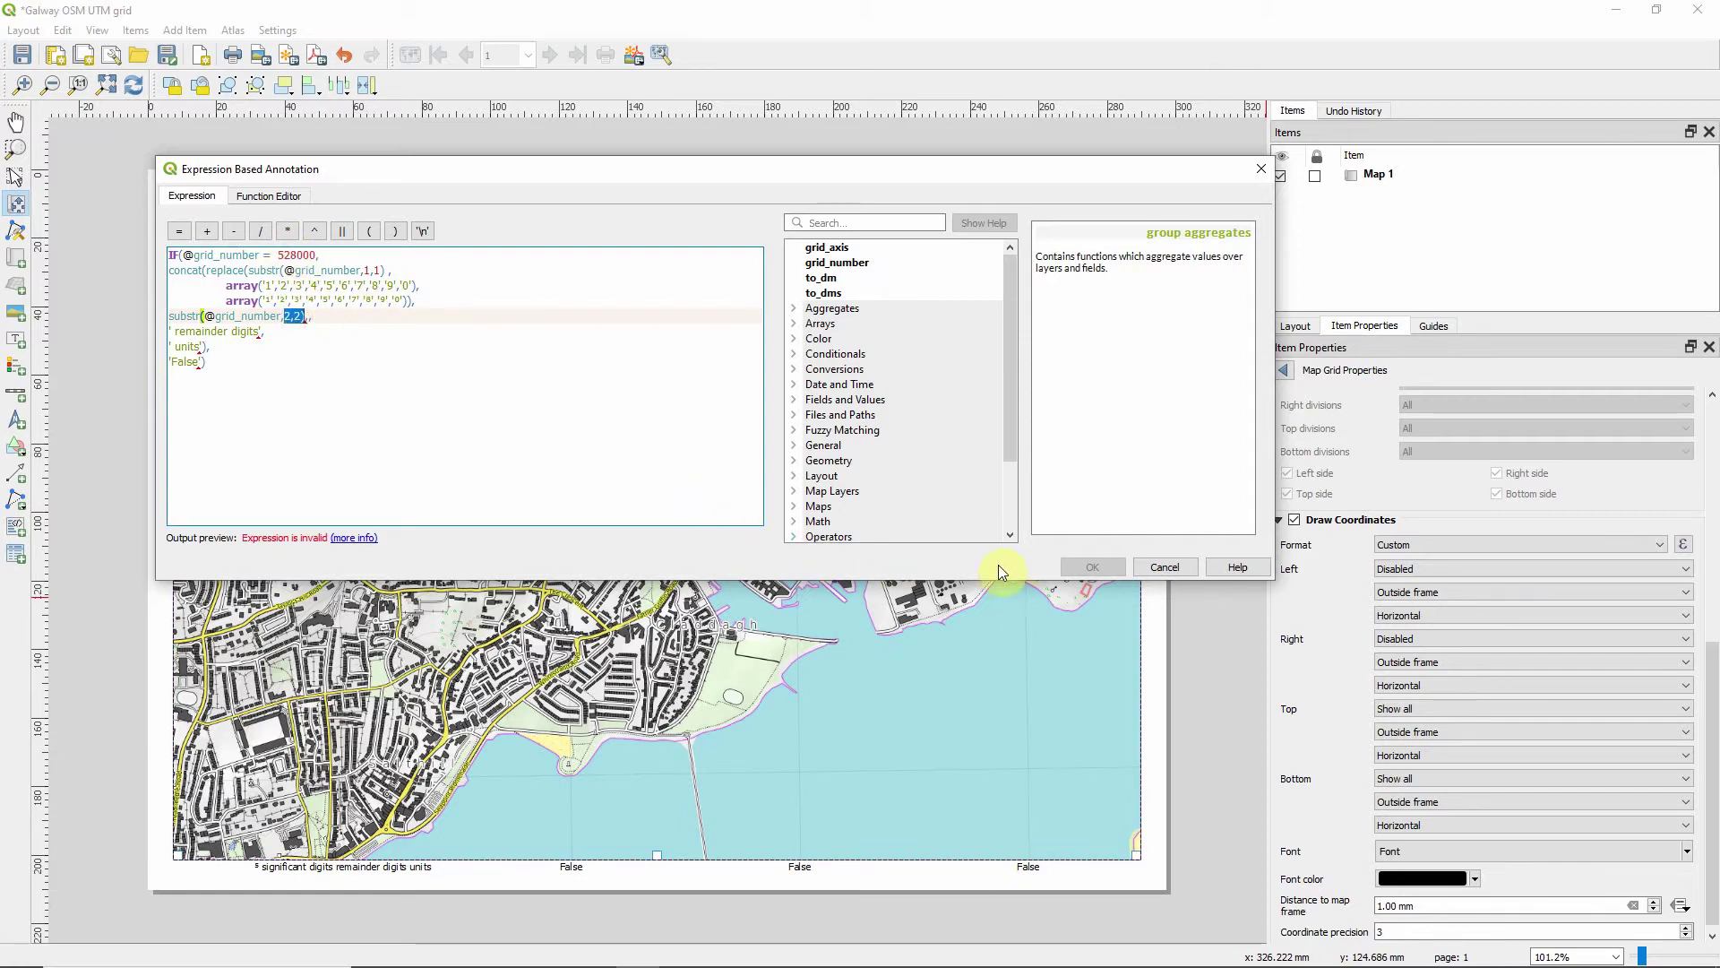
pyautogui.click(322, 326)
pyautogui.click(310, 316)
pyautogui.write(',')
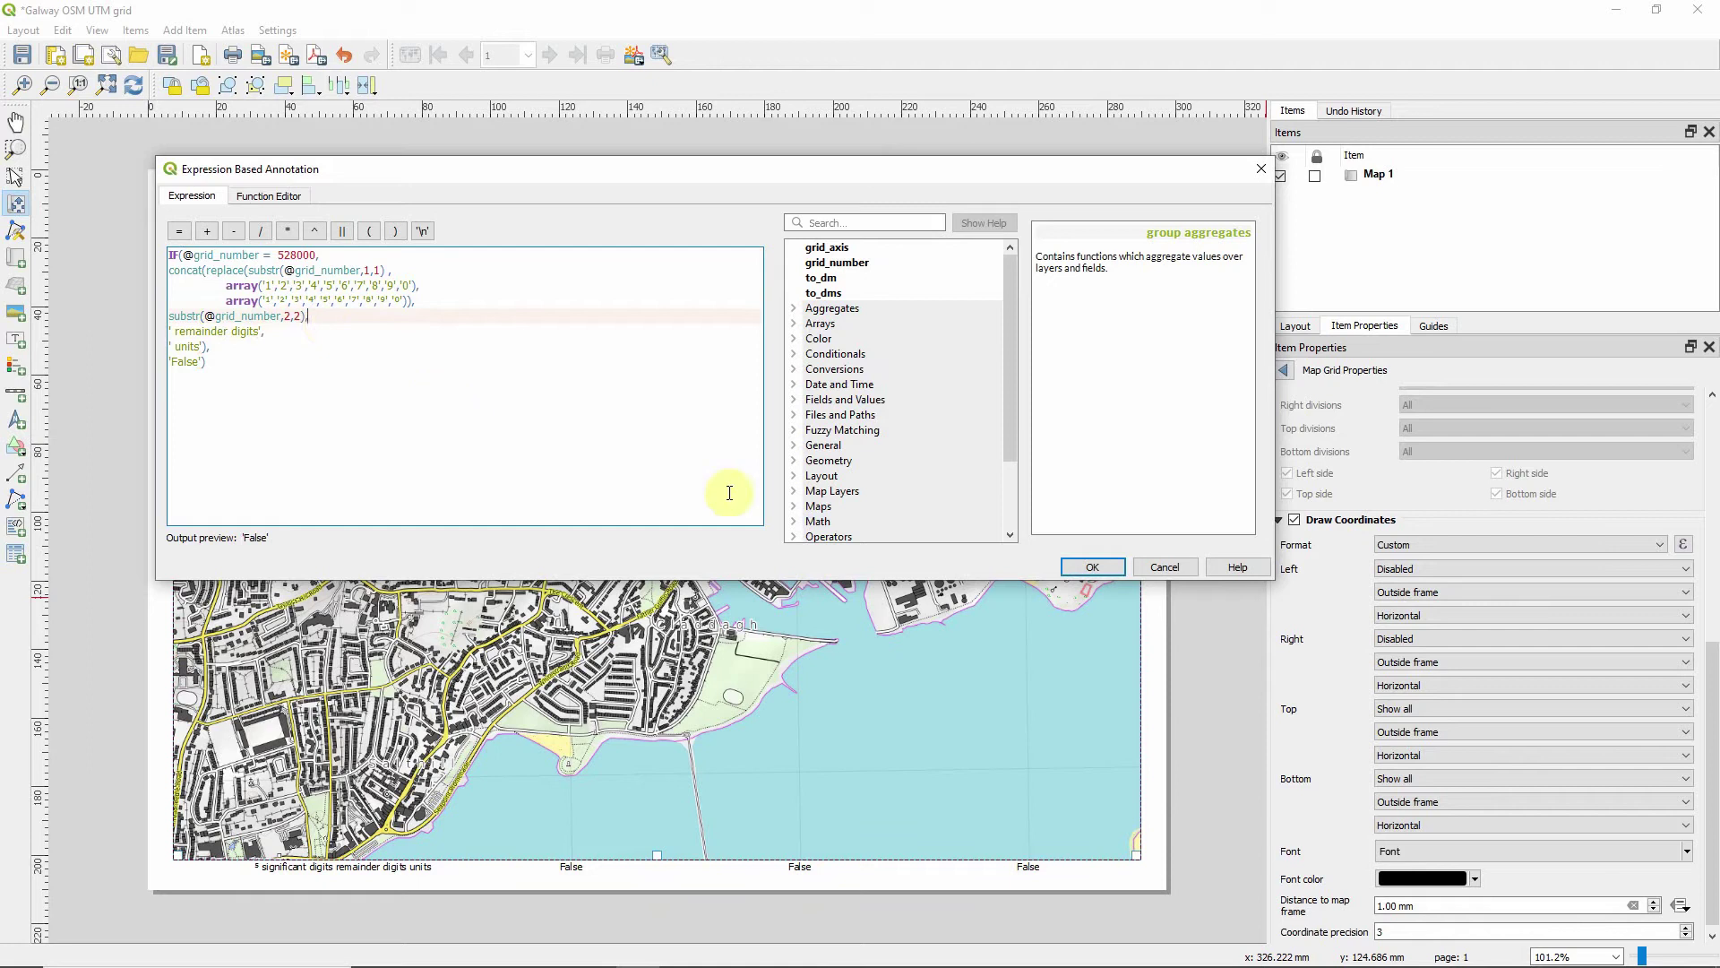
pyautogui.click(1091, 567)
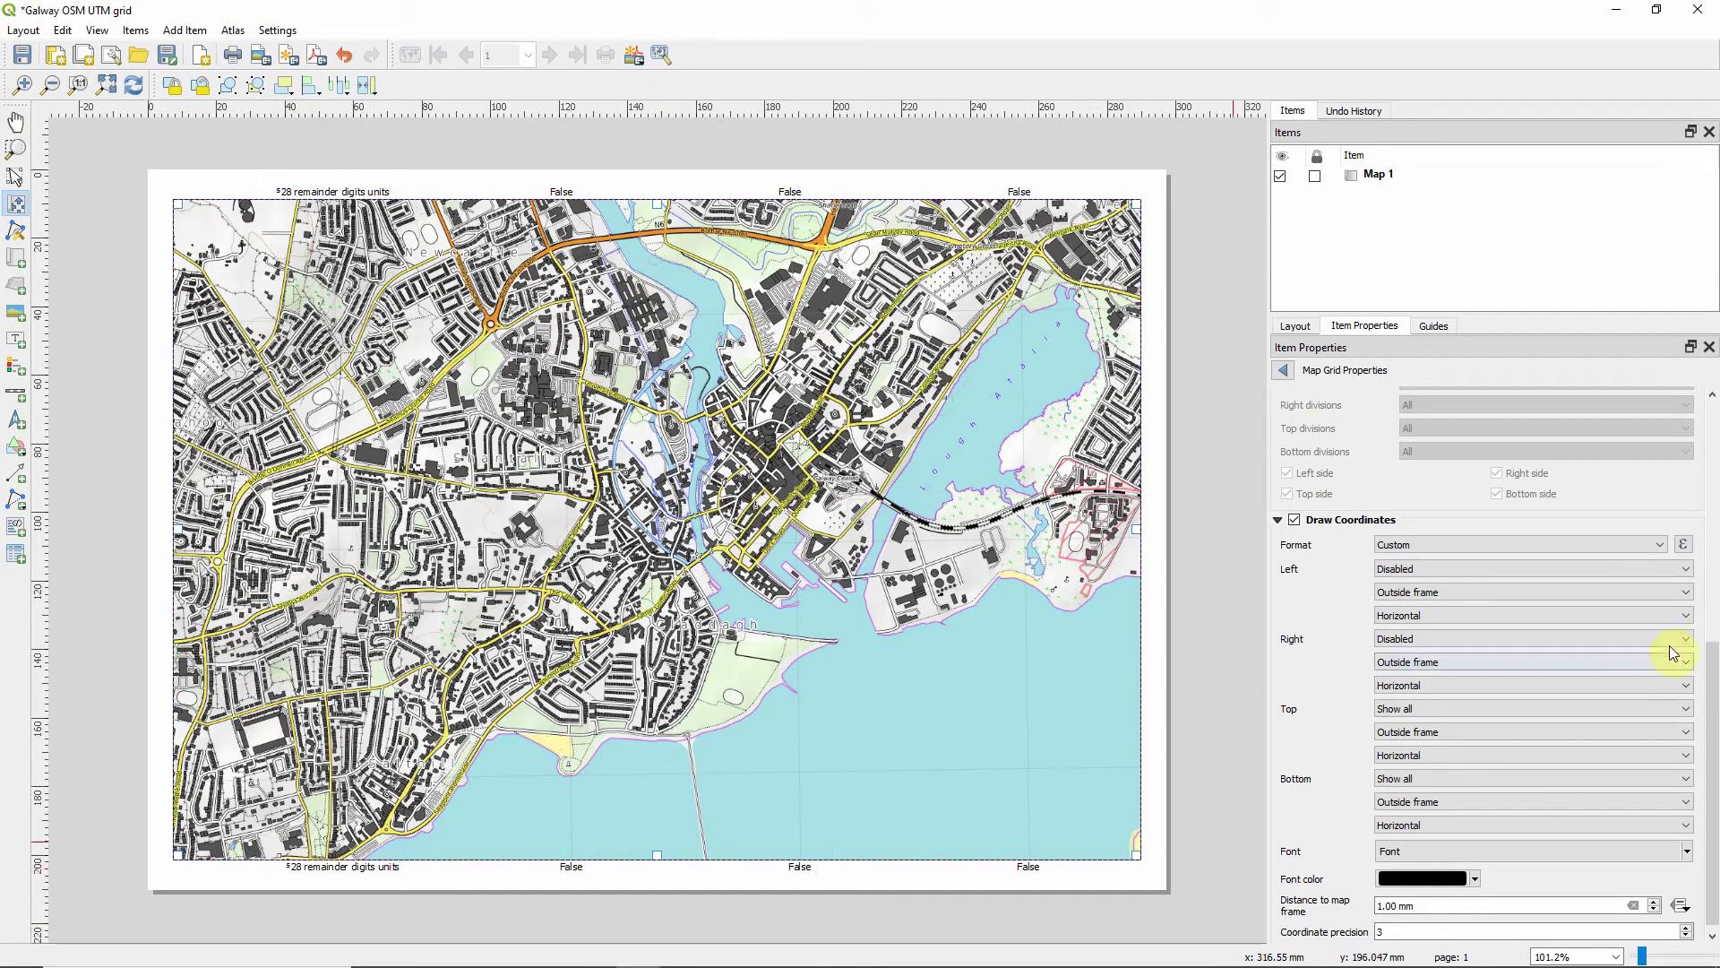
pyautogui.click(1683, 545)
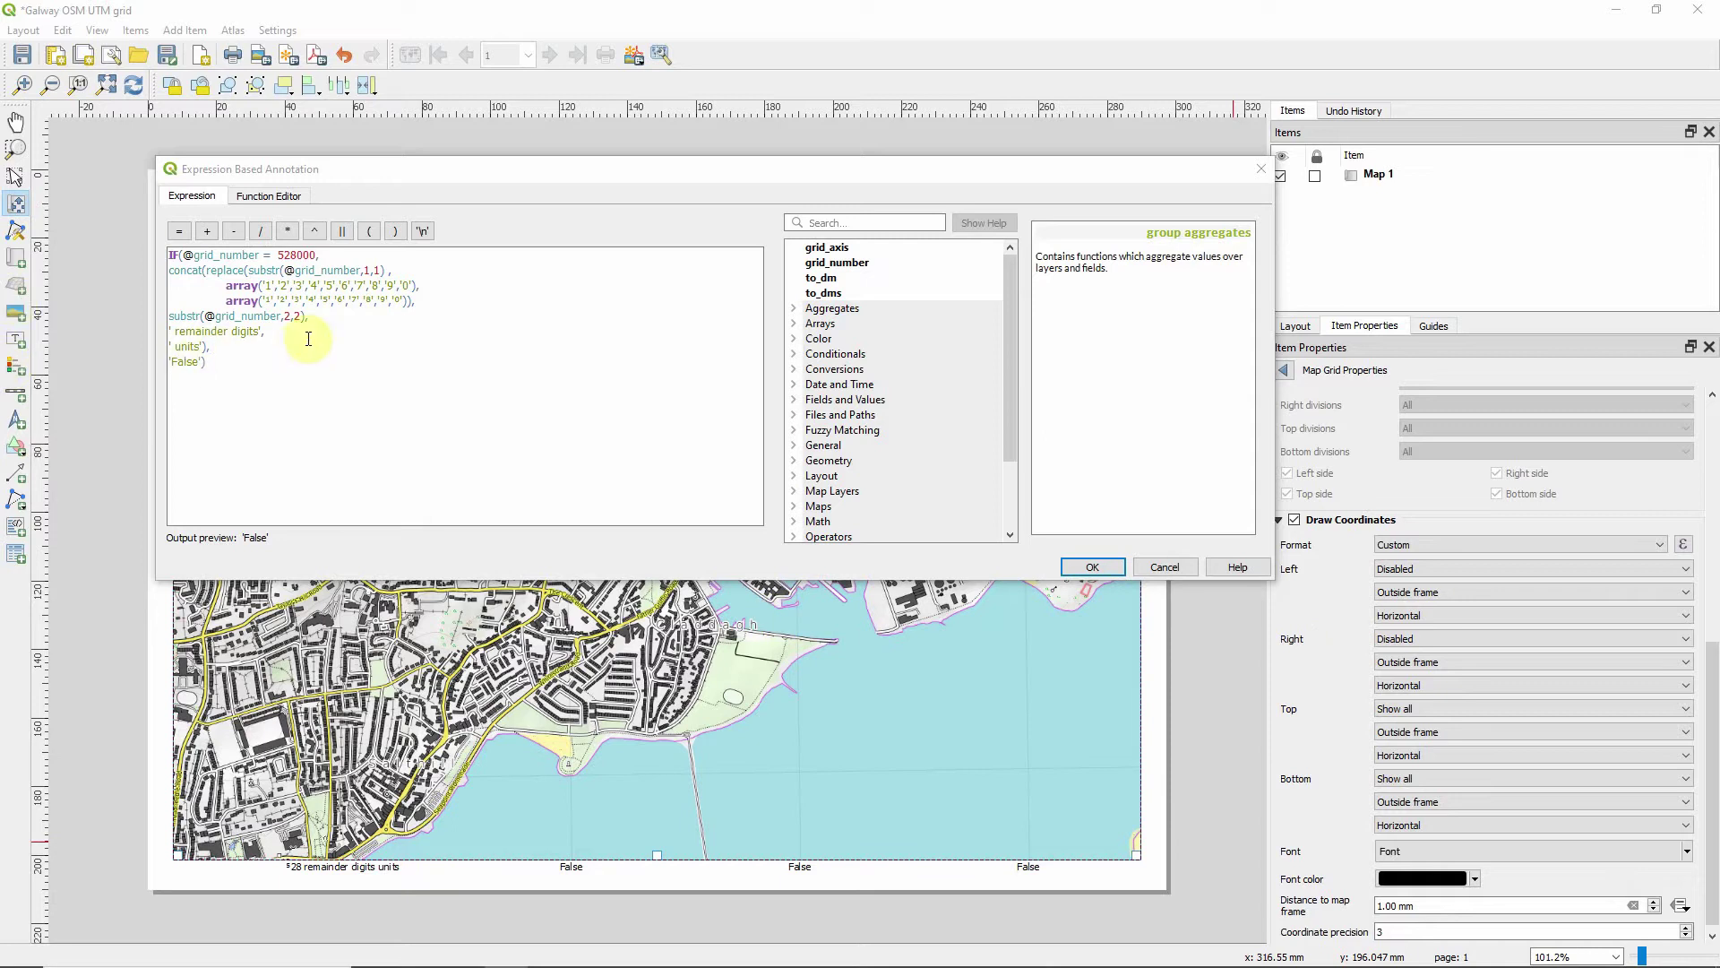
pyautogui.click(328, 319)
pyautogui.moveTo(260, 332); pyautogui.dragTo(172, 332)
pyautogui.press('Delete')
pyautogui.press('Delete')
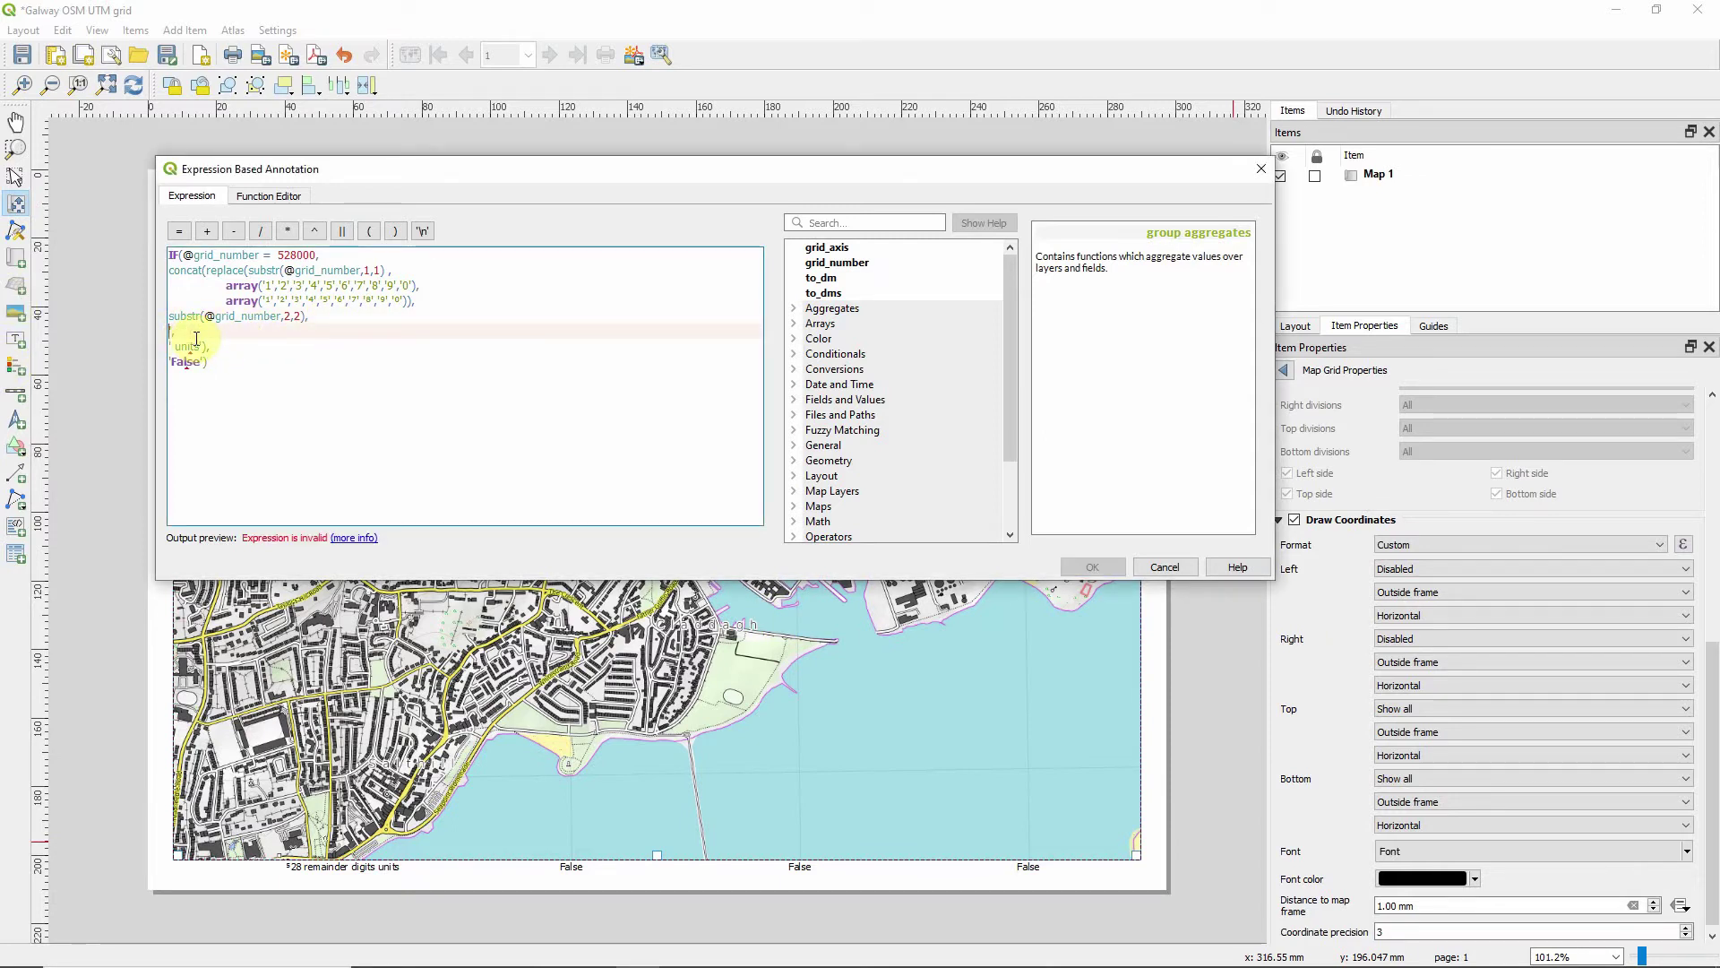
pyautogui.write("replace(substr(@grid_number,4,3) , \tarray('1','2','3','4','5','6','7','8','9','0'), \tarray('¹','²','³','⁴','⁵','⁶','⁷','⁸','⁹','⁰')),")
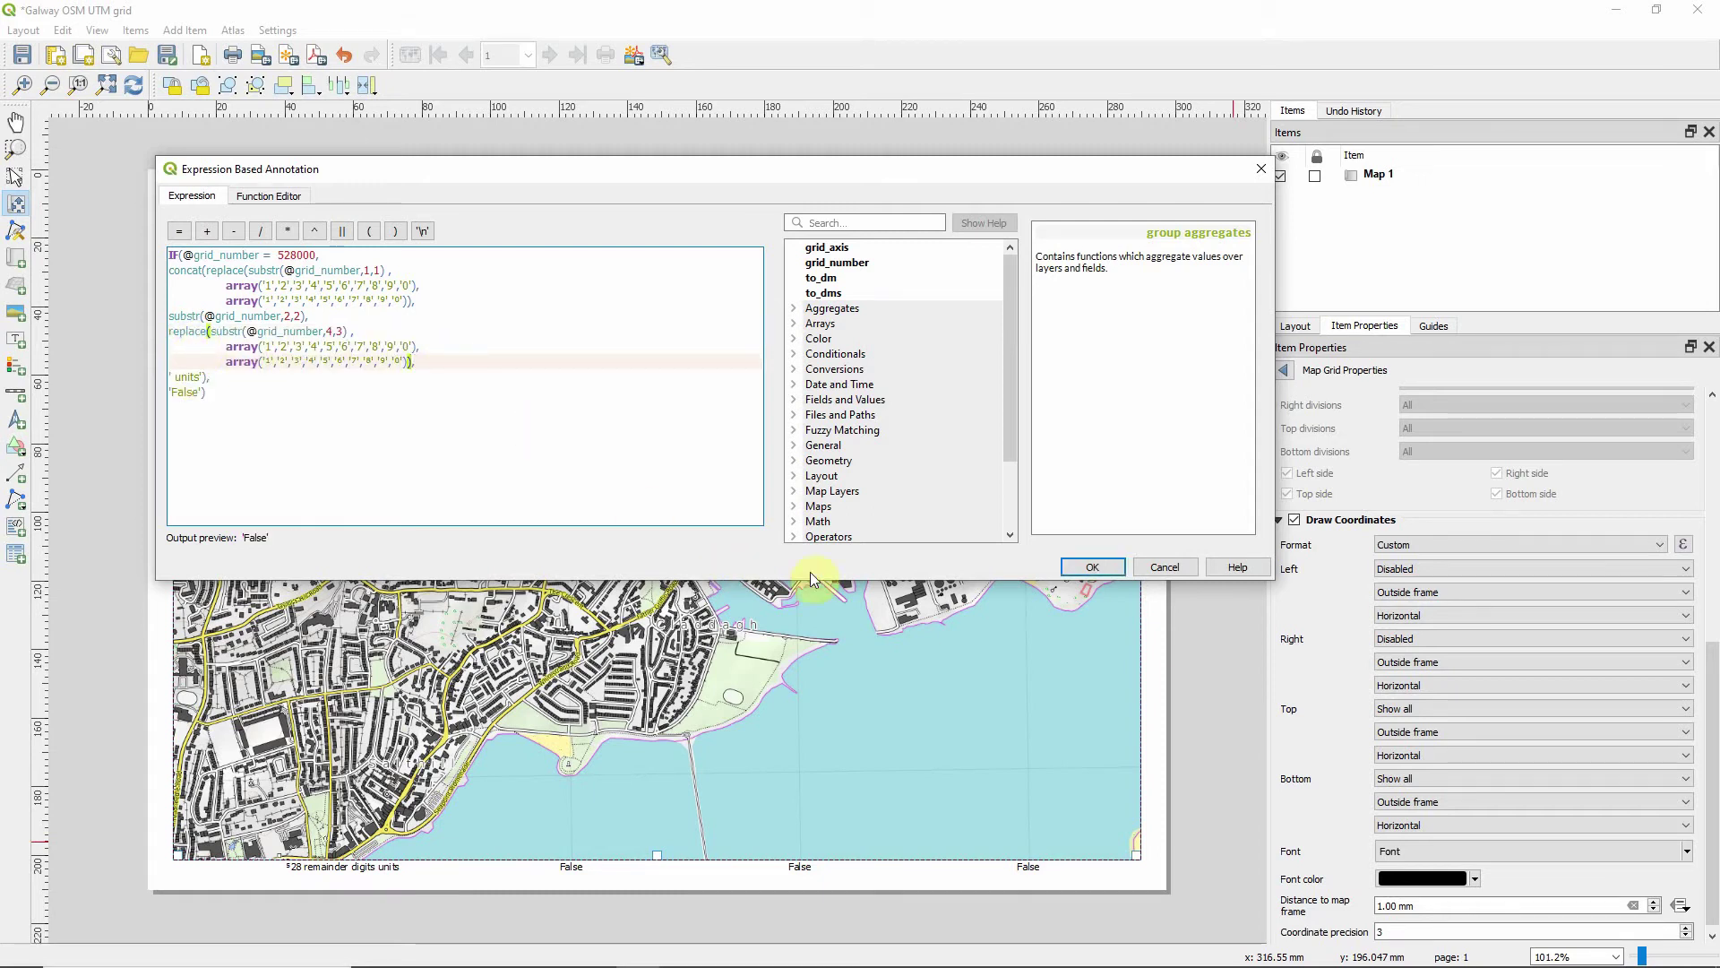
pyautogui.click(323, 332)
pyautogui.press('Down')
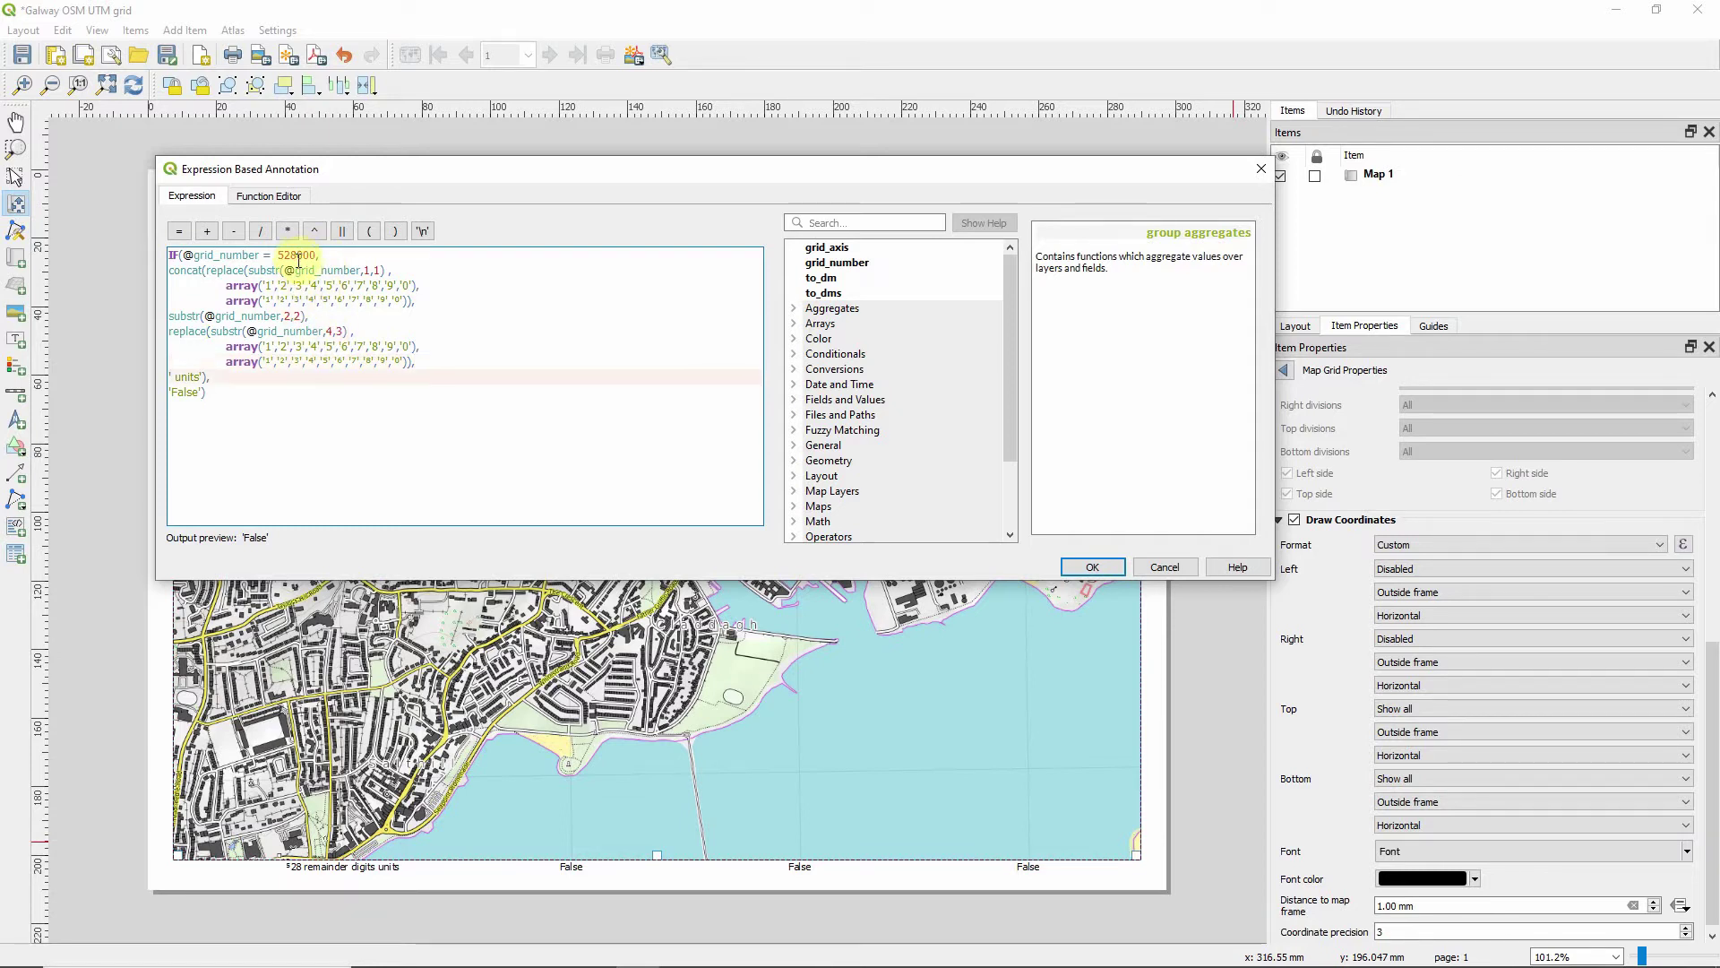
pyautogui.click(278, 385)
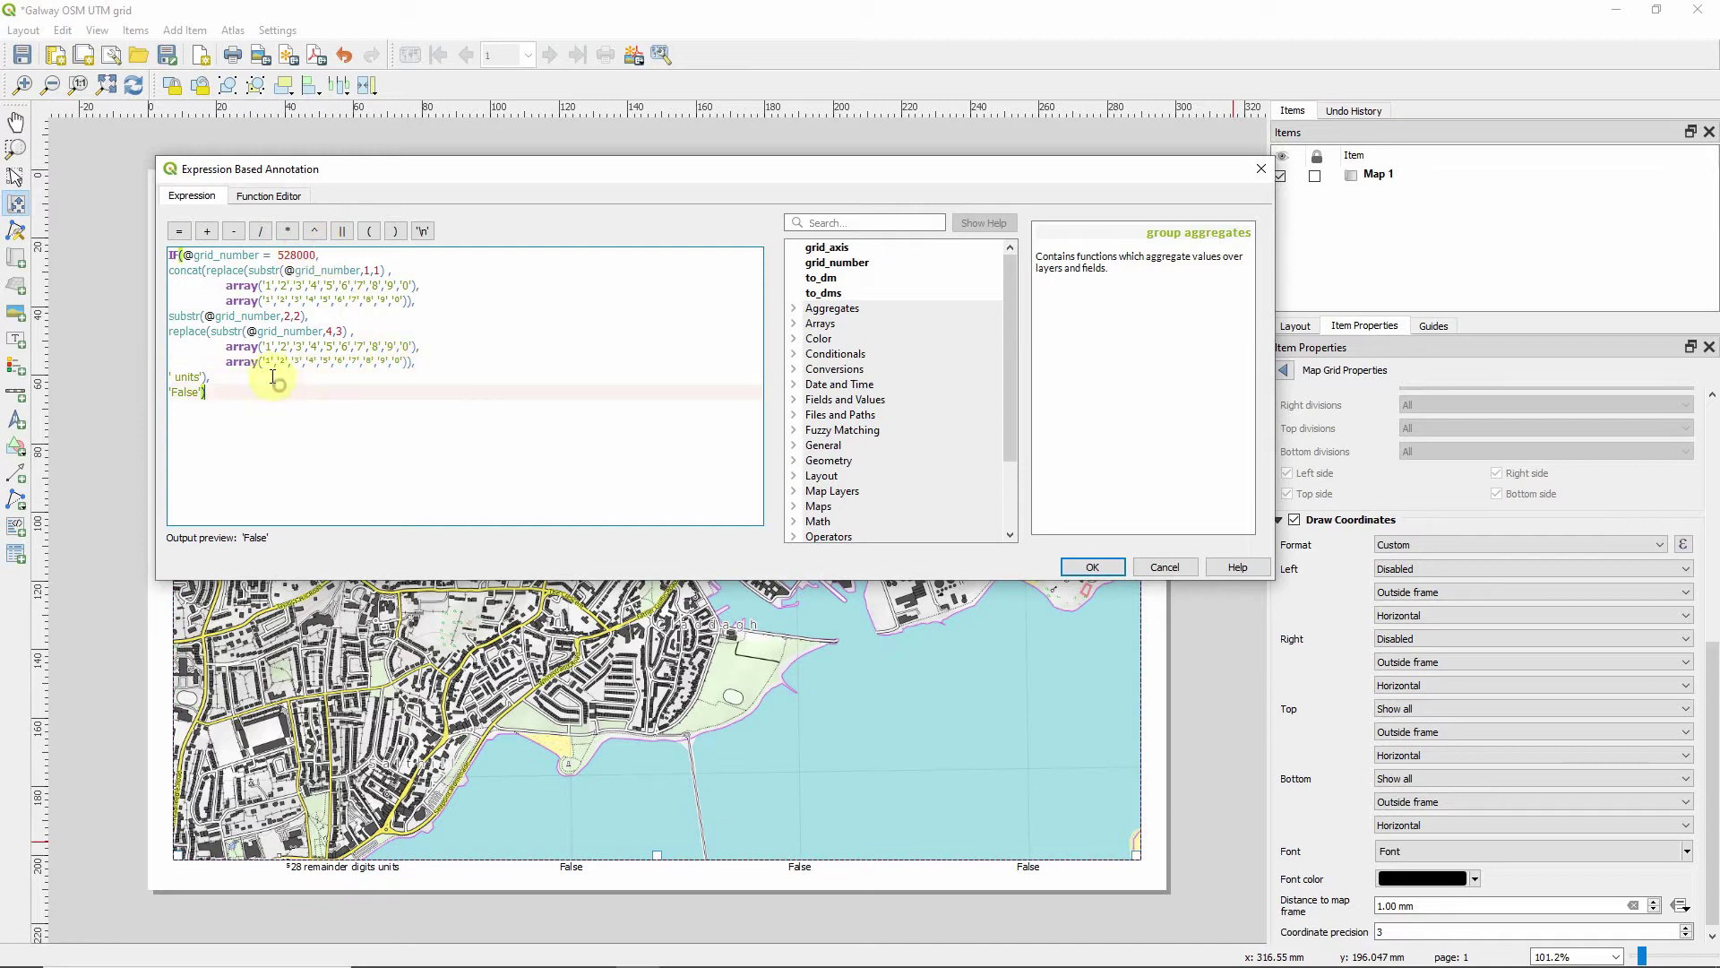
pyautogui.click(1092, 566)
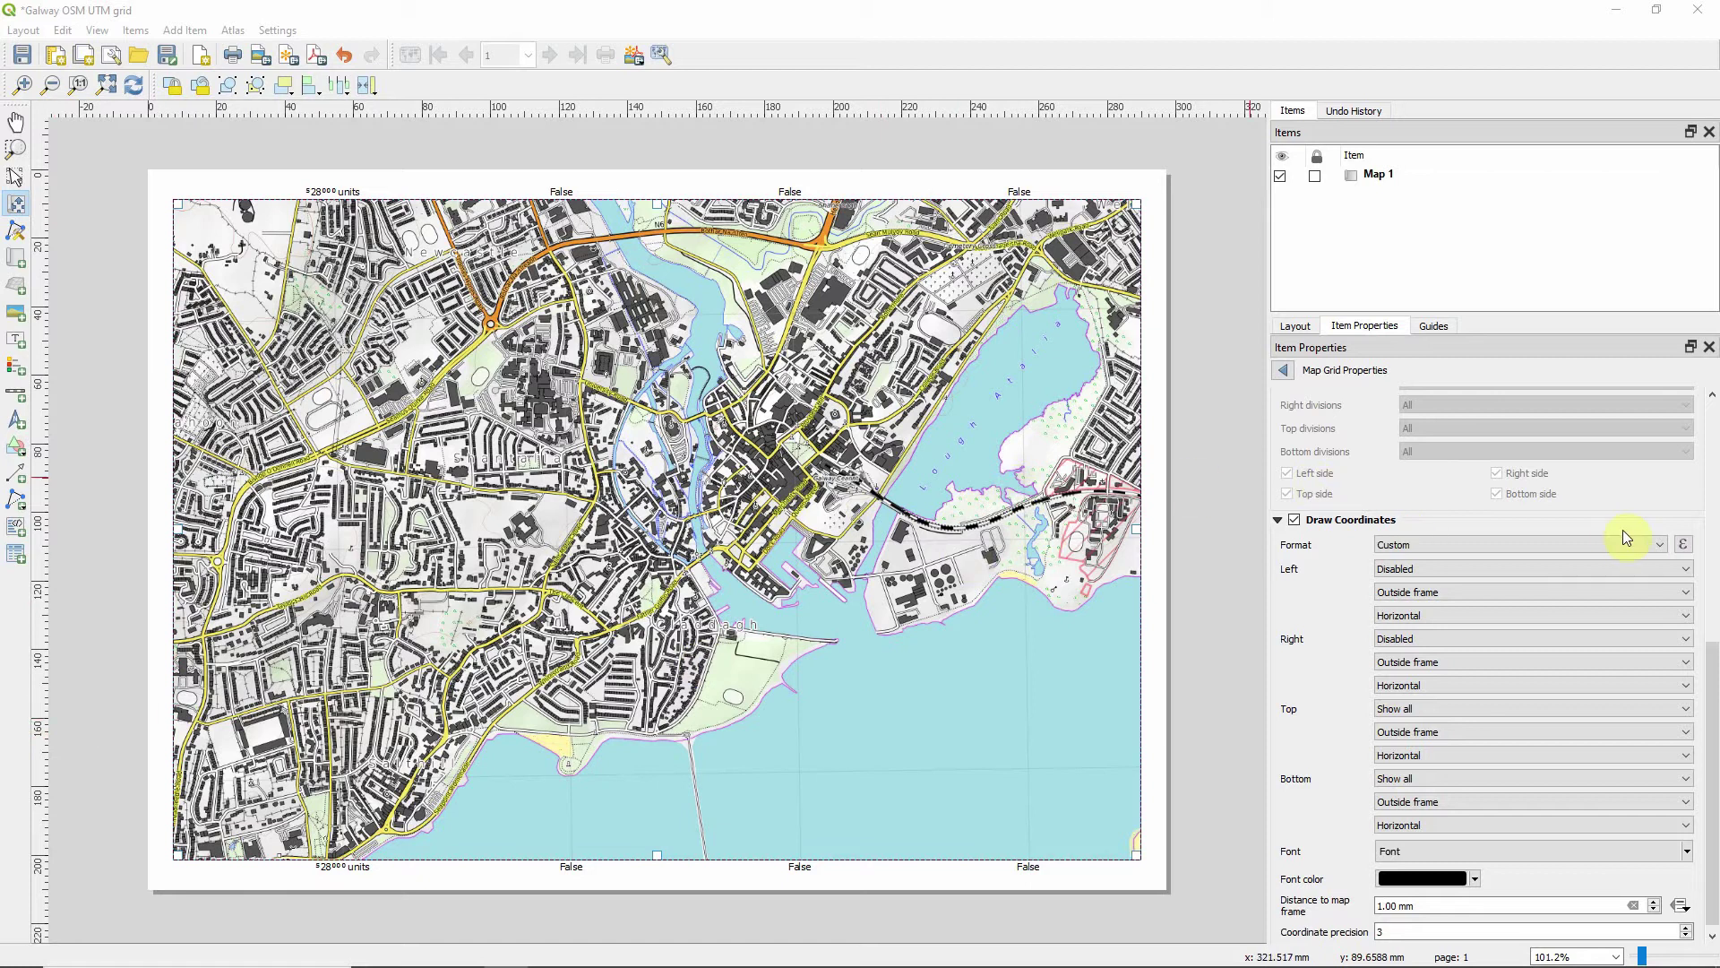
# Replace the ' units' placeholder with 'ᵐE' and add the closing parenthesis.
pyautogui.click(1683, 546)
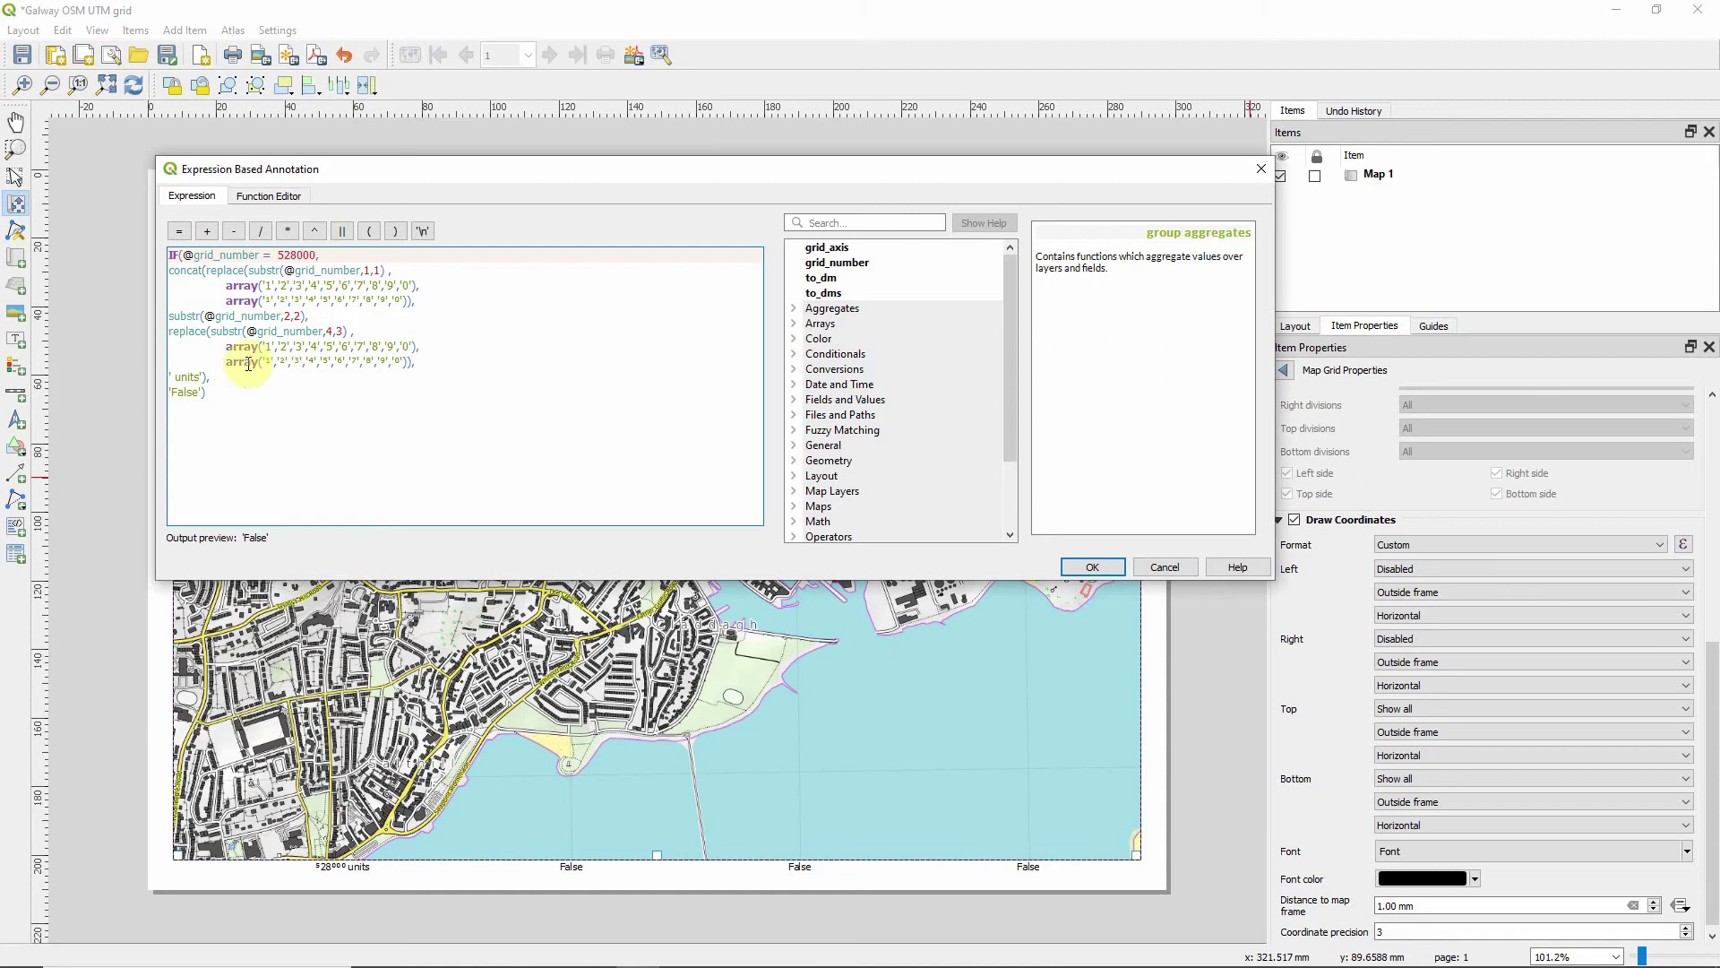
pyautogui.click(202, 377)
pyautogui.press('BackSpace')
pyautogui.press('BackSpace')
pyautogui.press('BackSpace')
pyautogui.press('BackSpace')
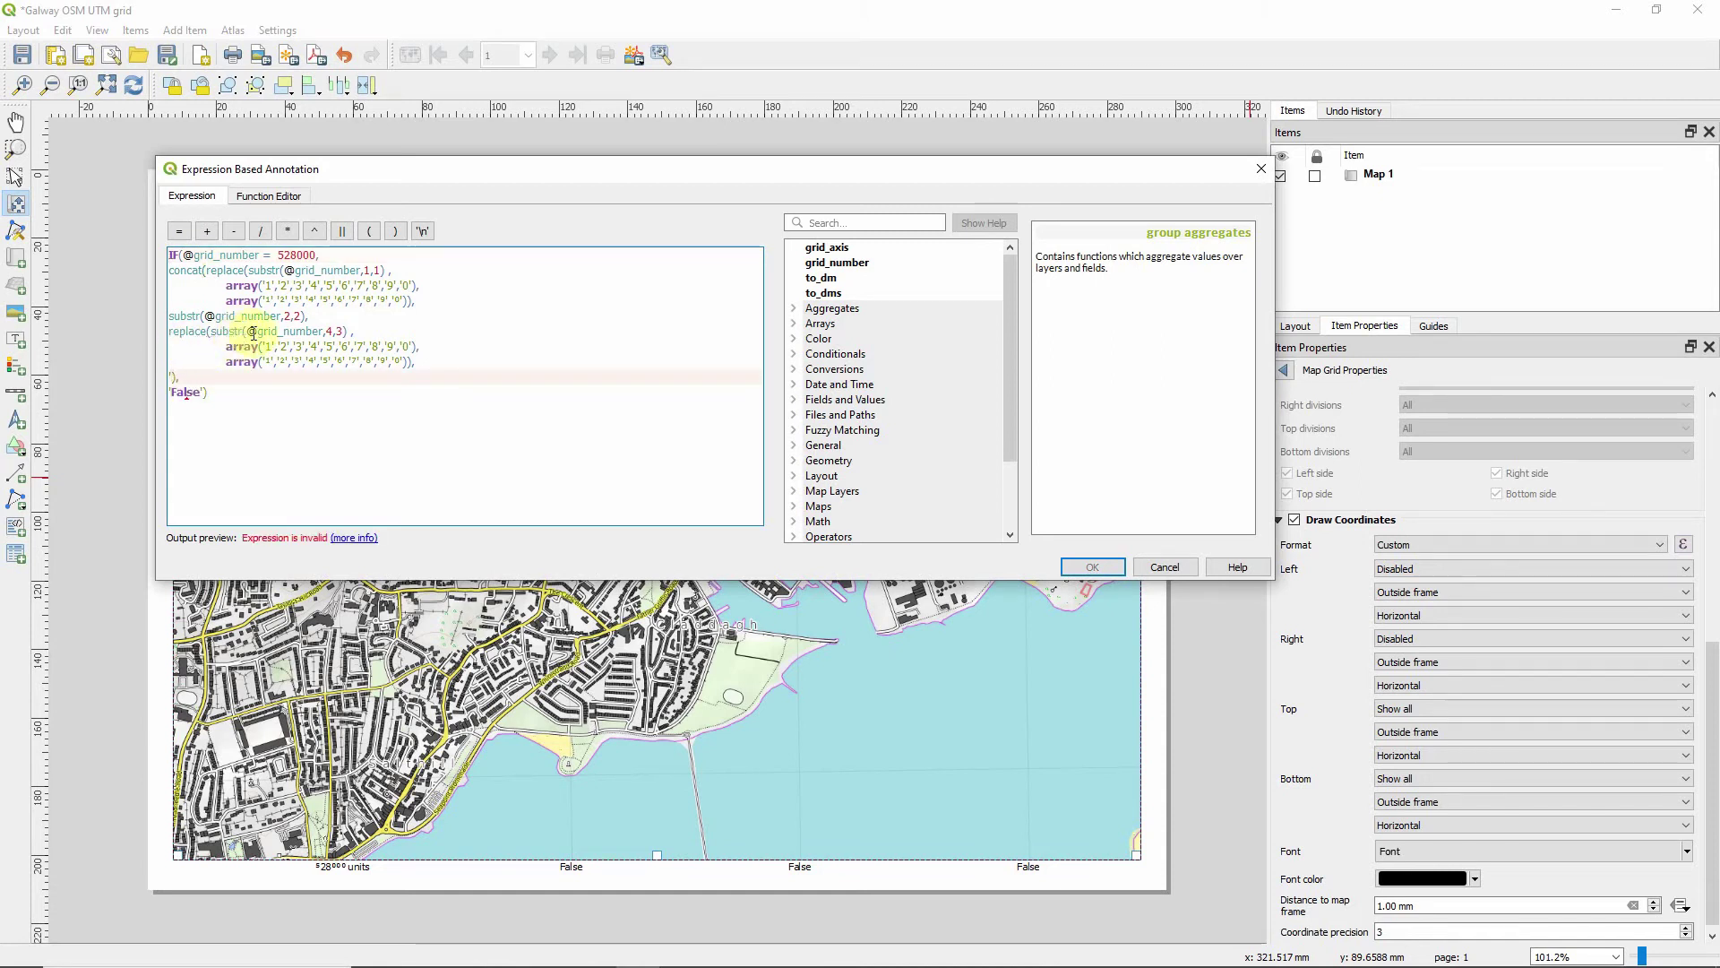
pyautogui.click(193, 376)
pyautogui.write(')')
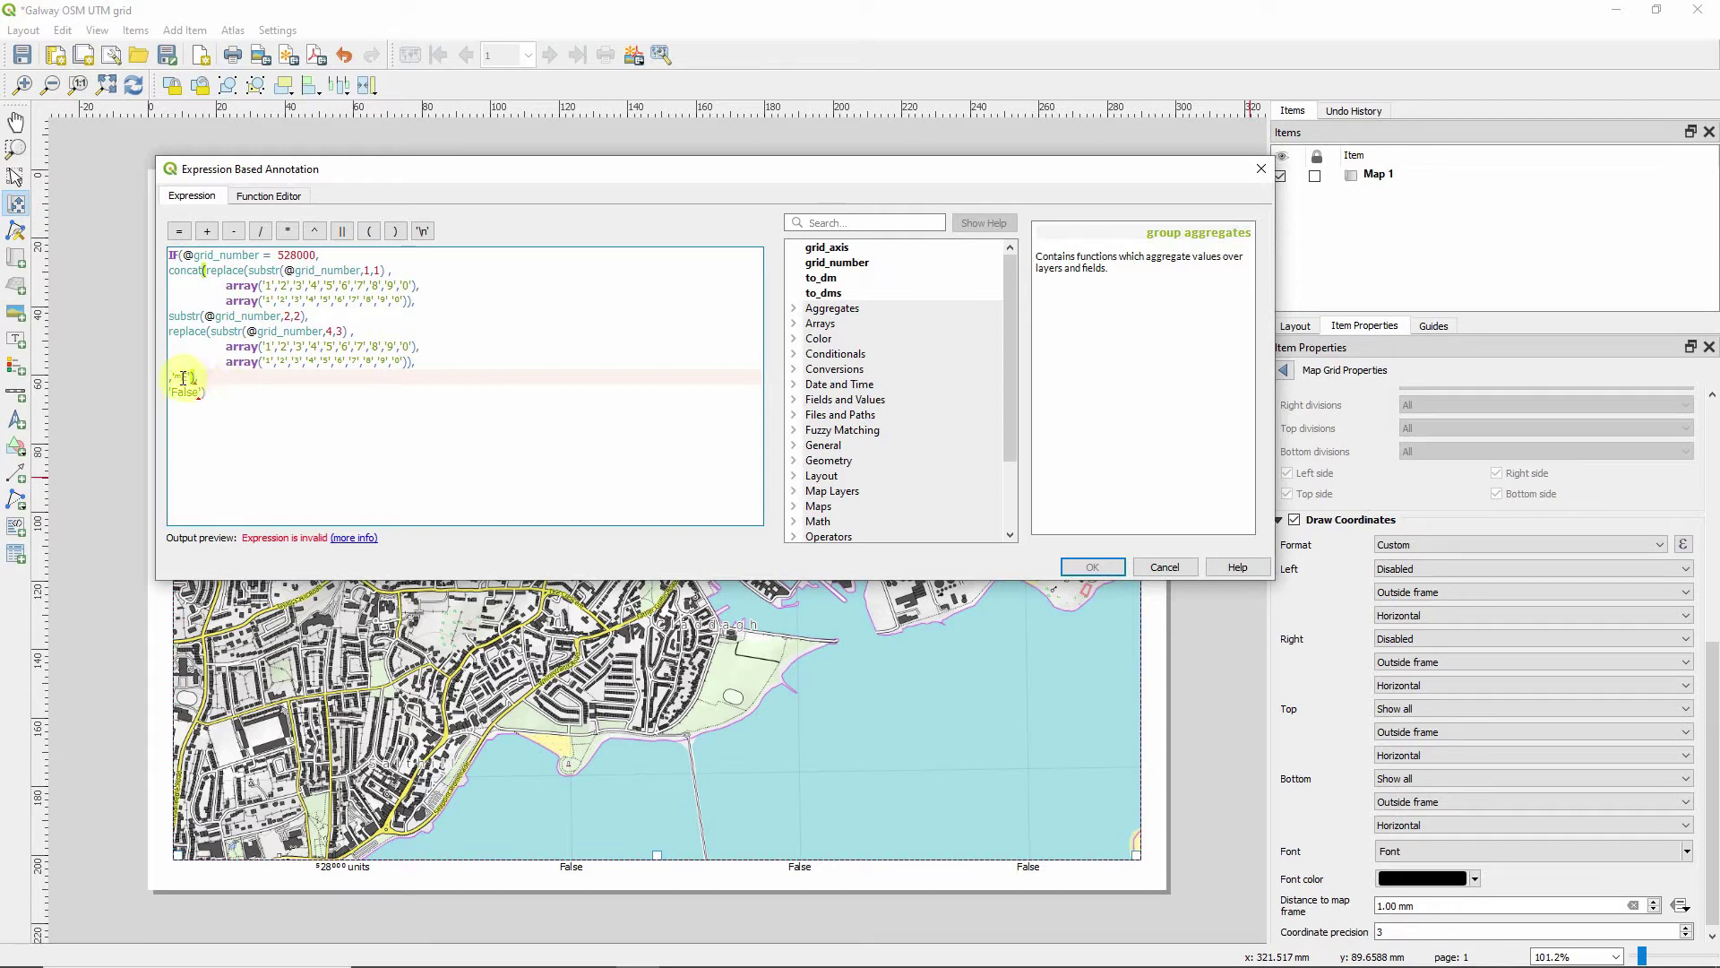
pyautogui.moveTo(182, 376); pyautogui.dragTo(176, 377)
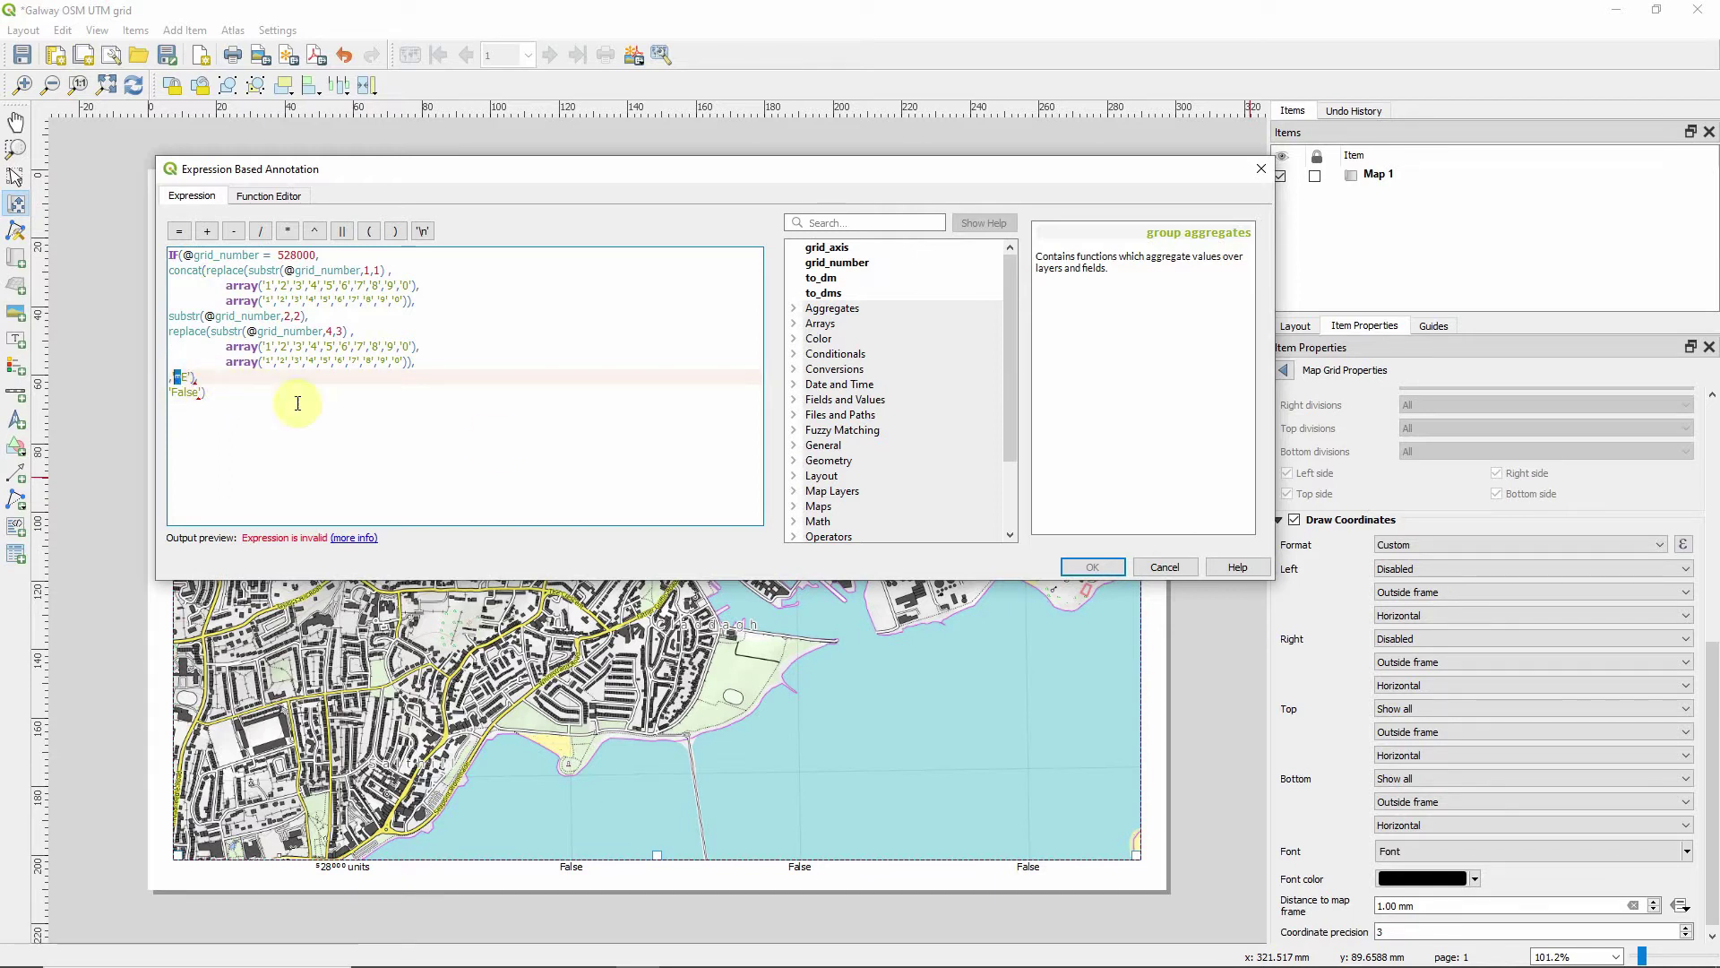
# Fix the comma and indentation of the ᵐE line and apply the expression.
pyautogui.click(278, 380)
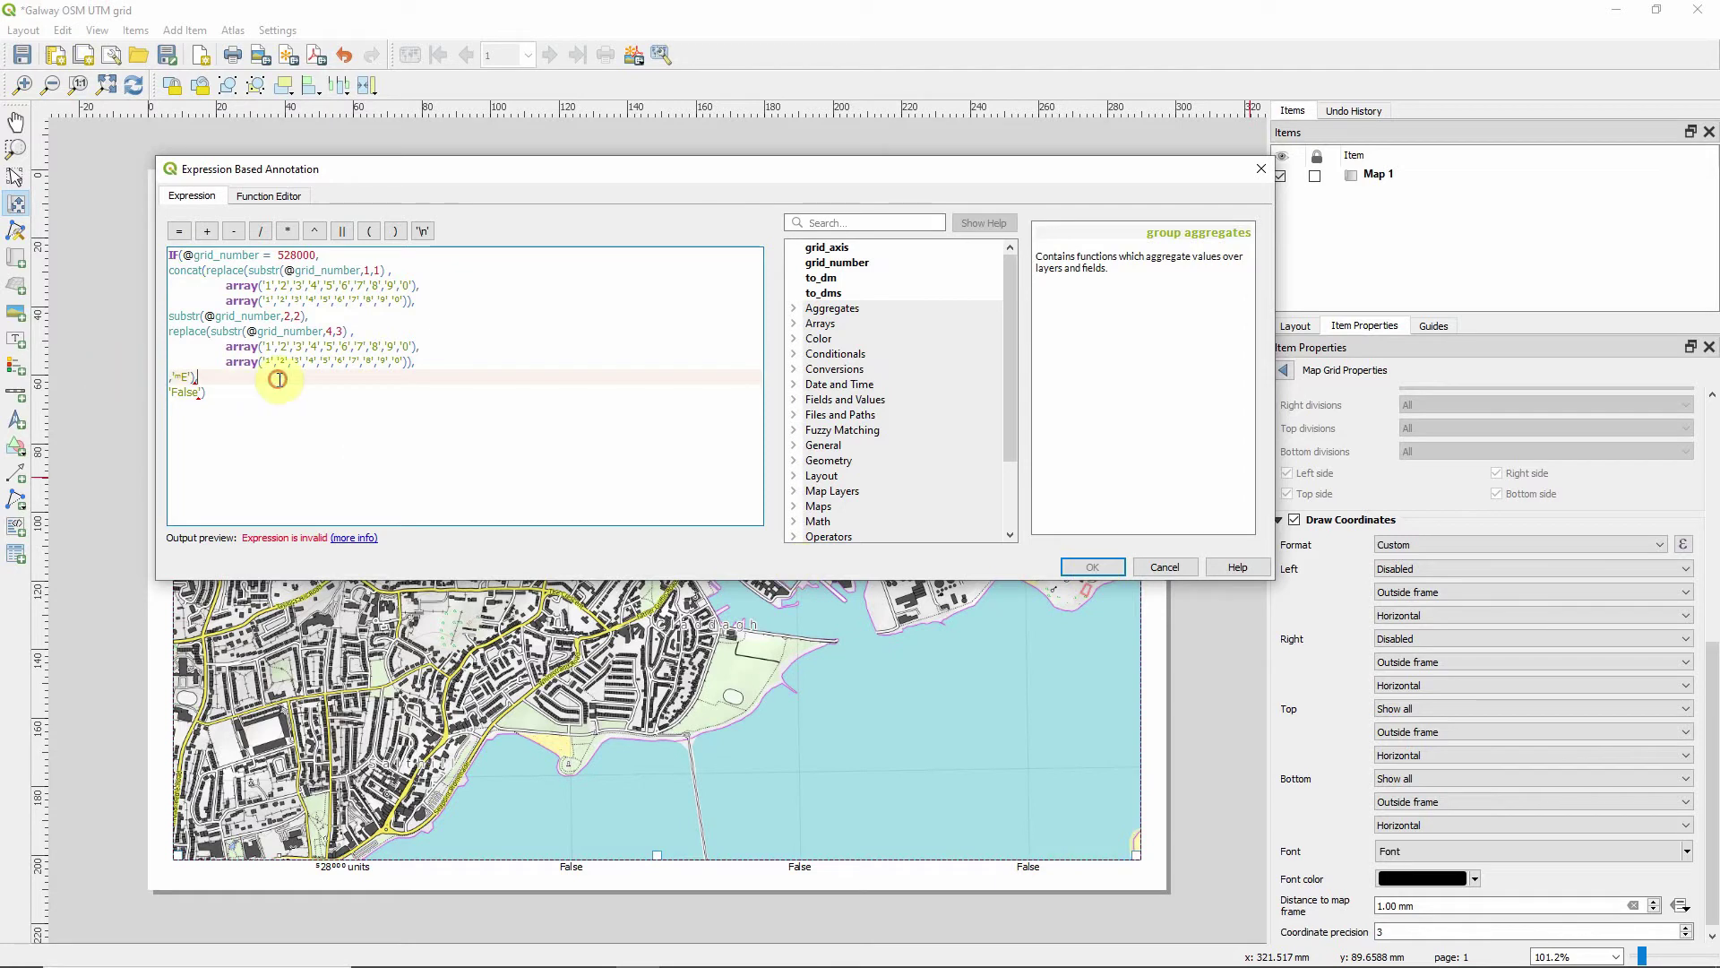
pyautogui.press('Home')
pyautogui.press('Delete')
pyautogui.press('Tab')
pyautogui.press('End')
pyautogui.write(',')
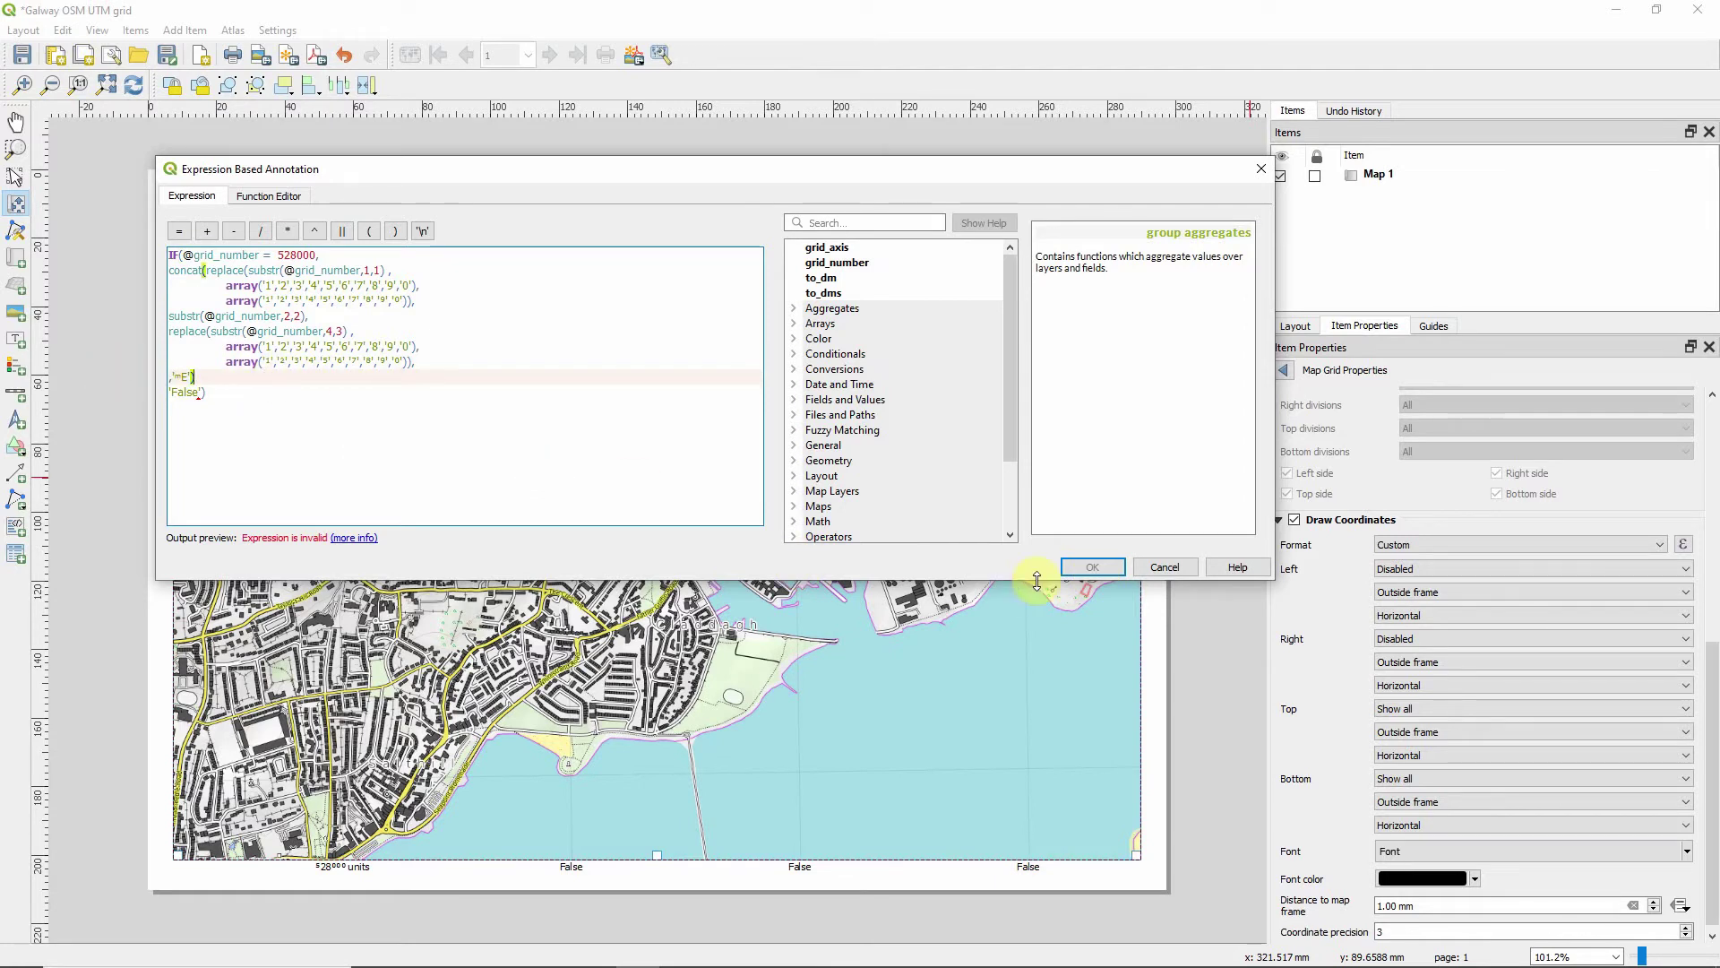
pyautogui.press('Down')
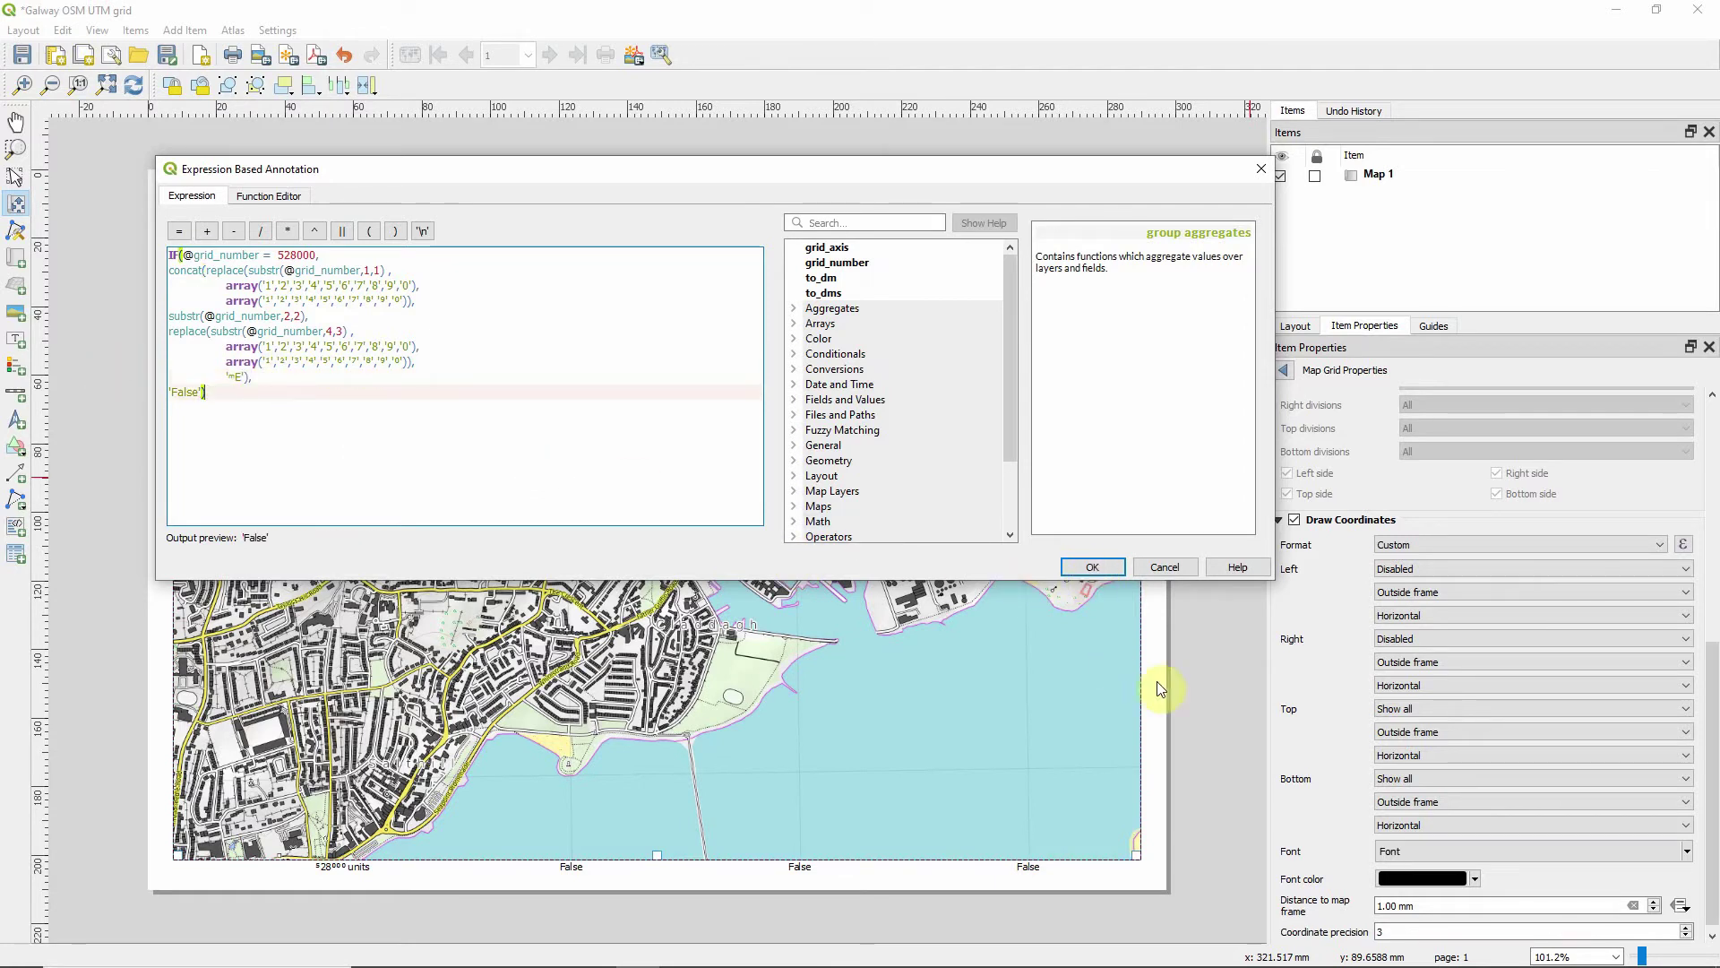
pyautogui.click(1092, 567)
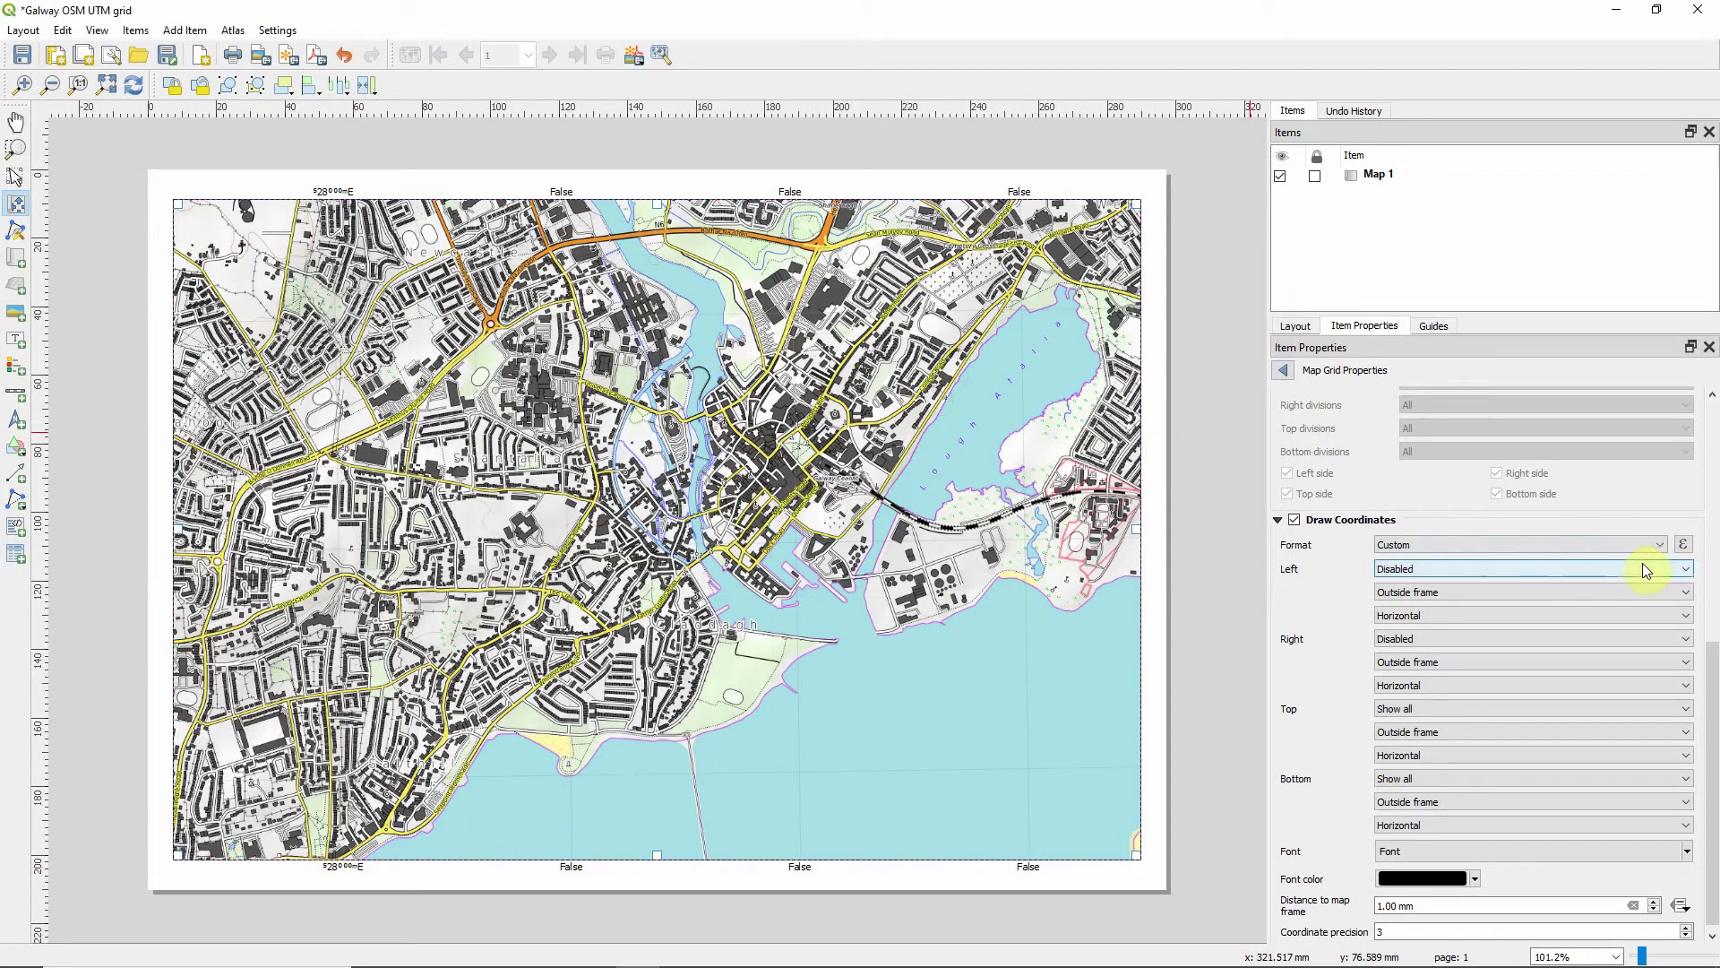
pyautogui.click(1683, 544)
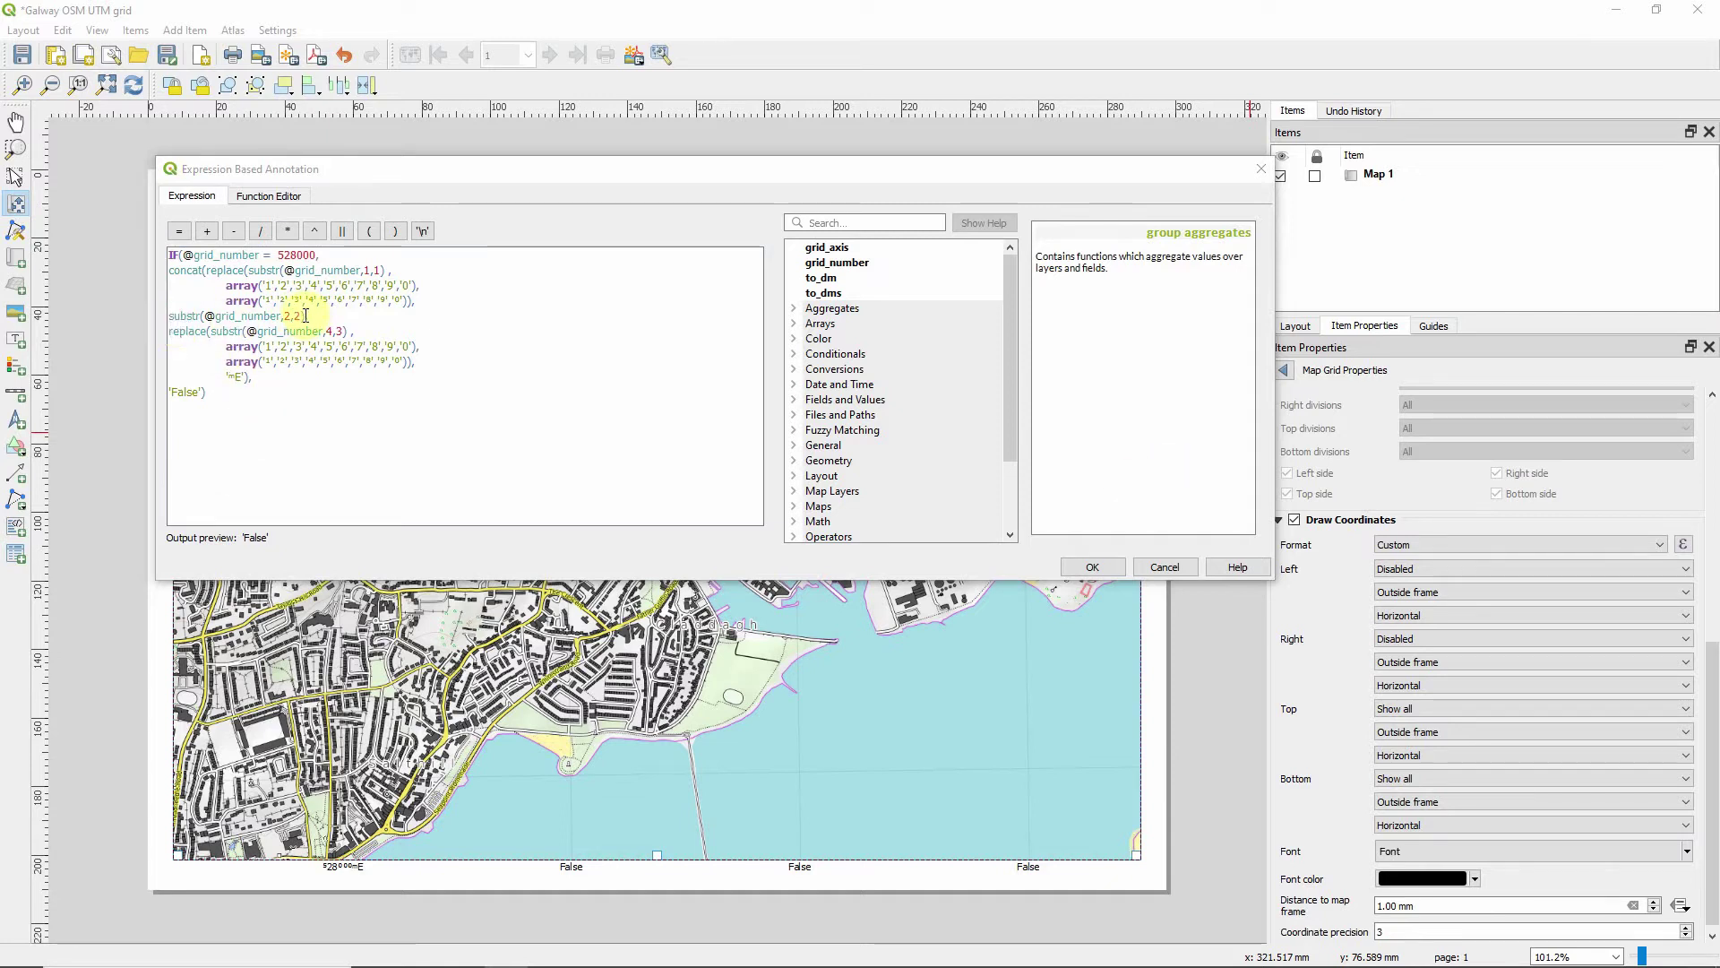
pyautogui.moveTo(306, 315); pyautogui.dragTo(167, 318)
pyautogui.rightClick(175, 321)
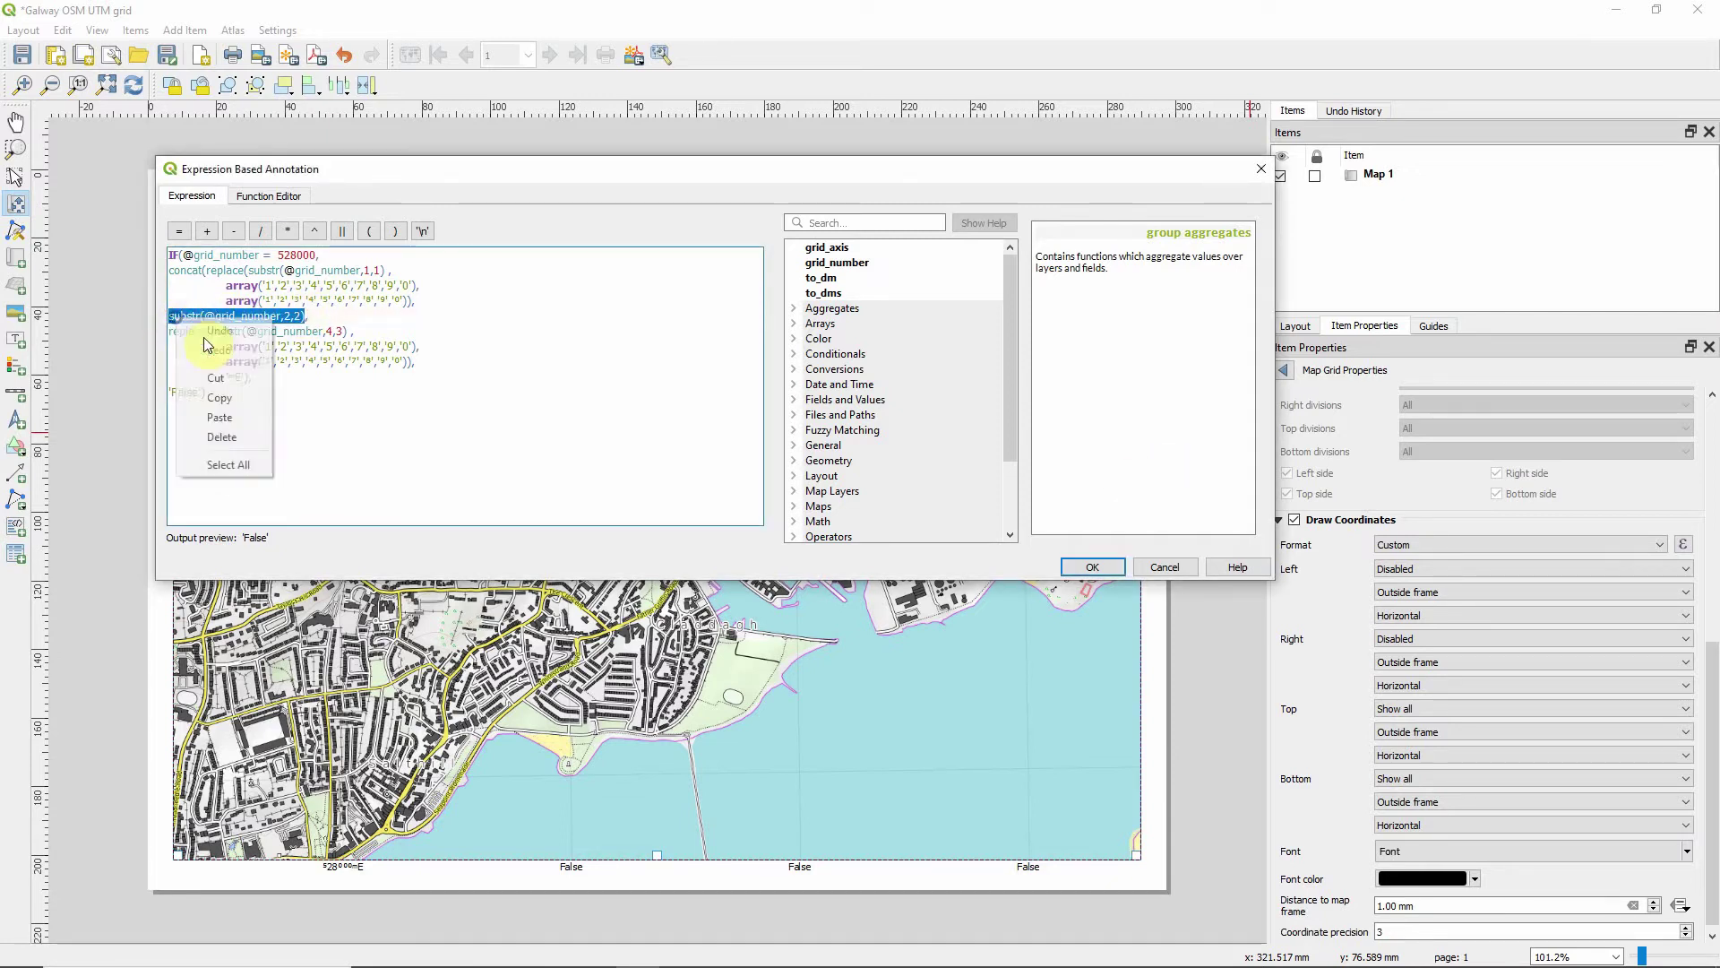
pyautogui.click(219, 397)
pyautogui.click(200, 393)
pyautogui.press('BackSpace')
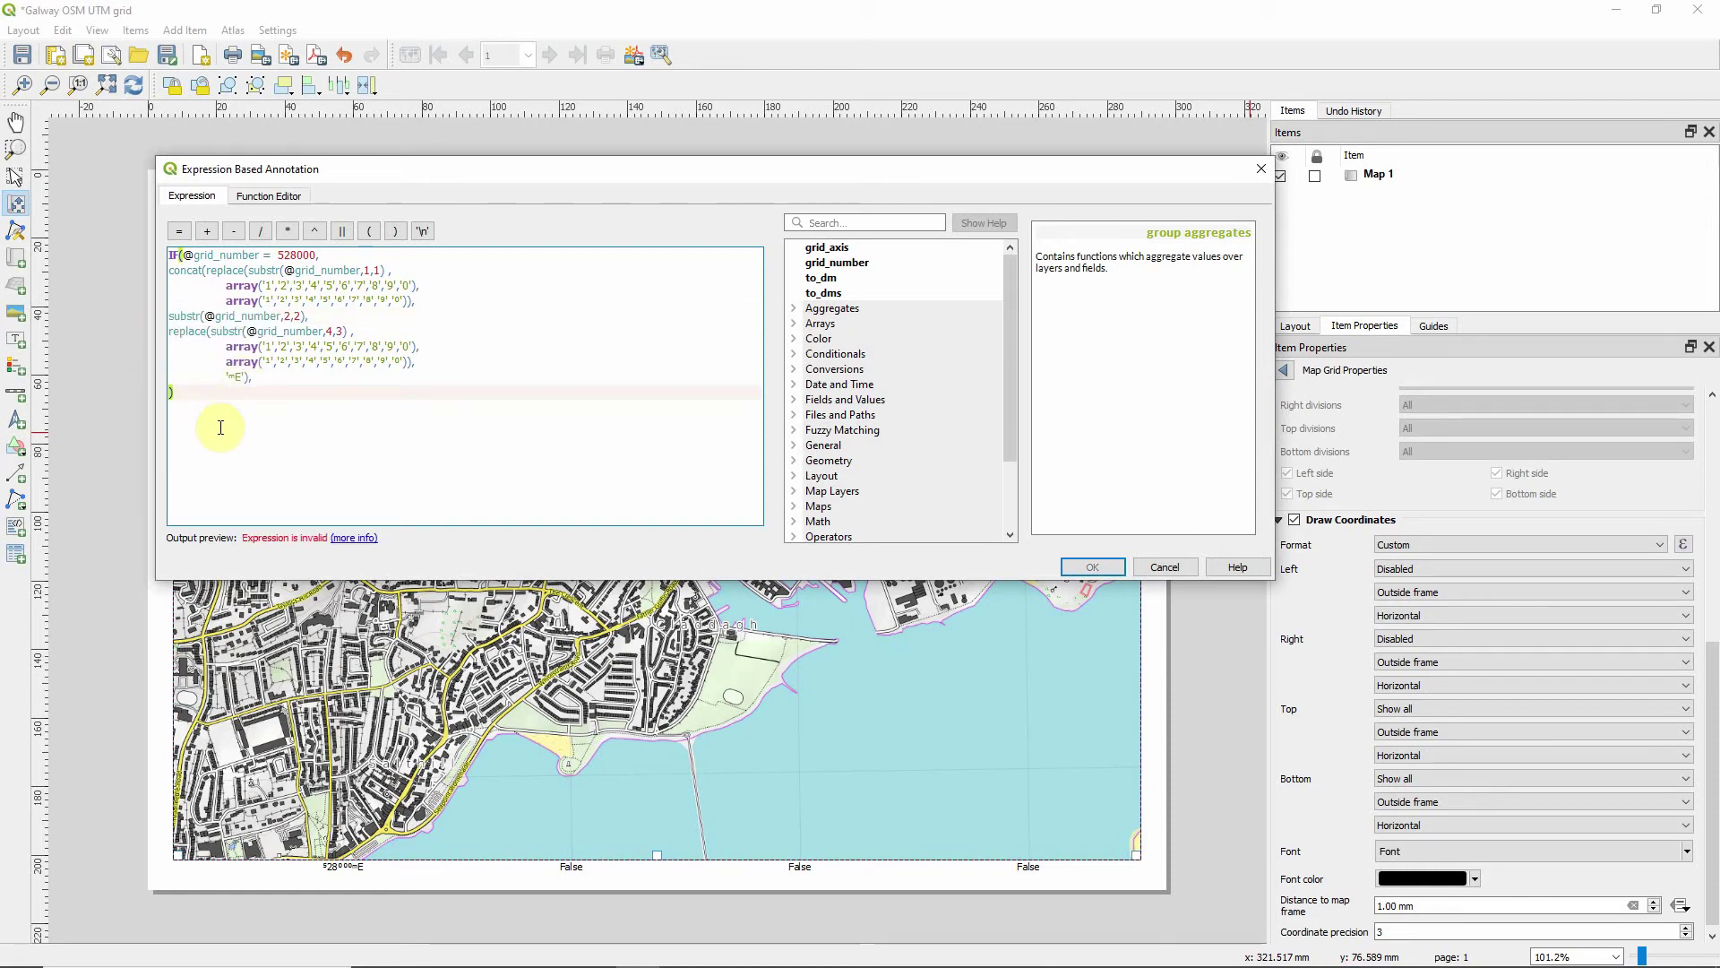
pyautogui.hotkey('ctrl', 'v')
pyautogui.press('Return')
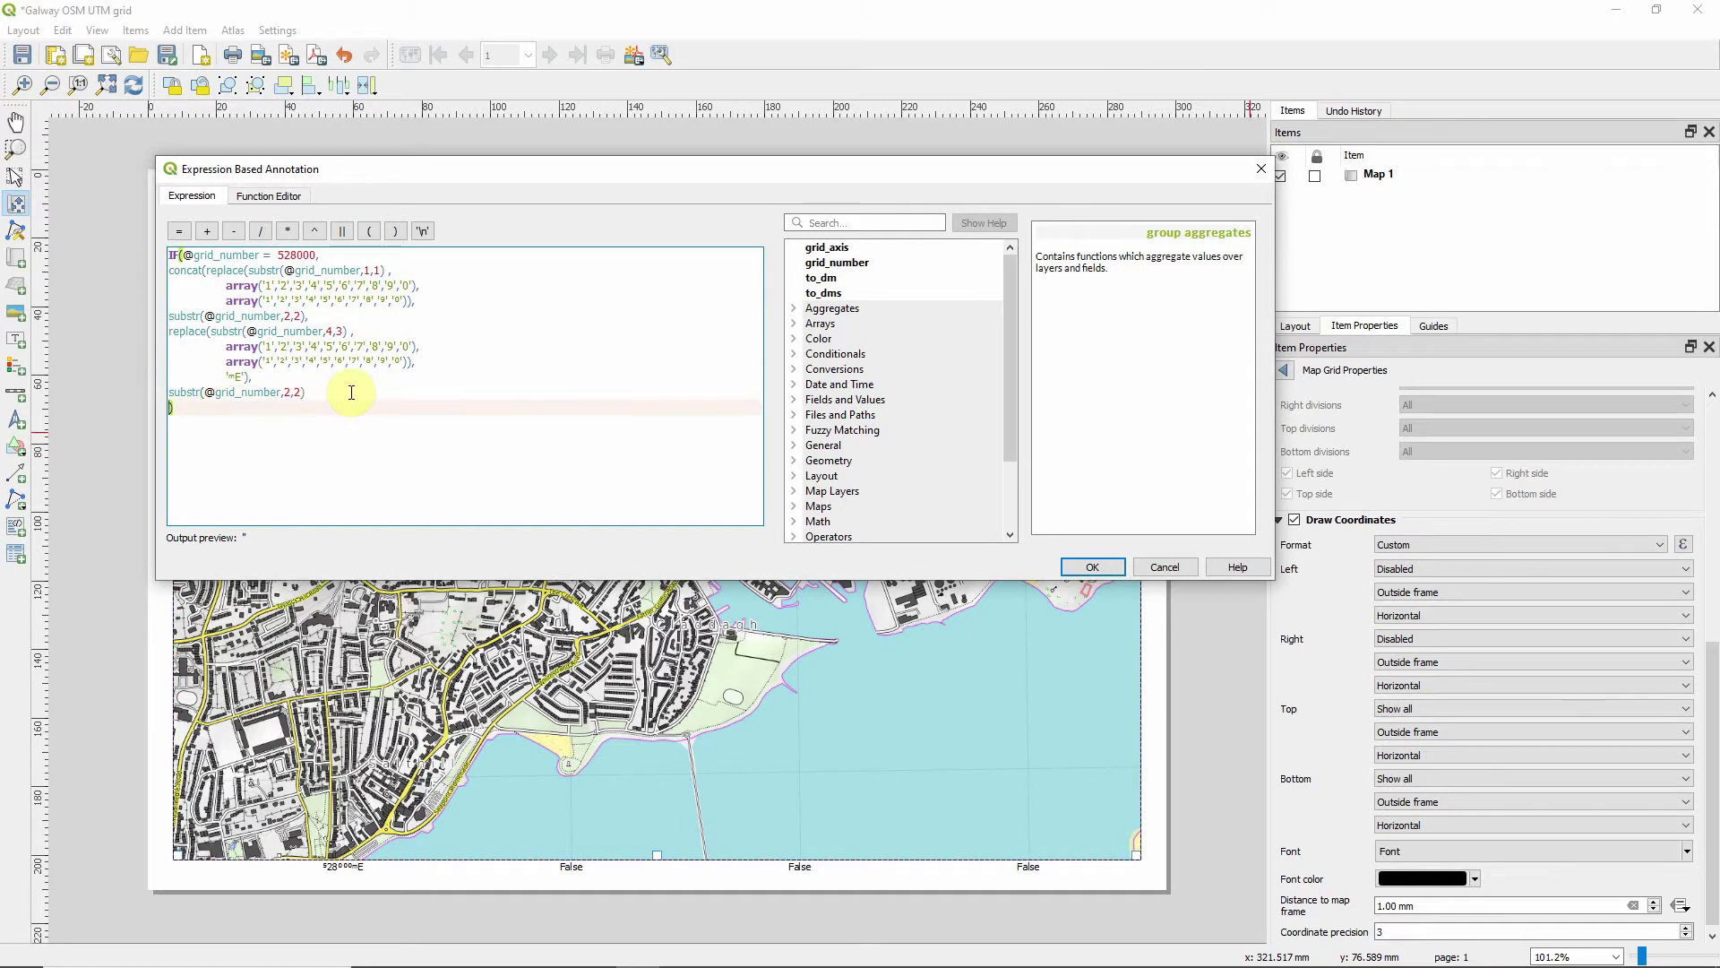
pyautogui.click(1092, 566)
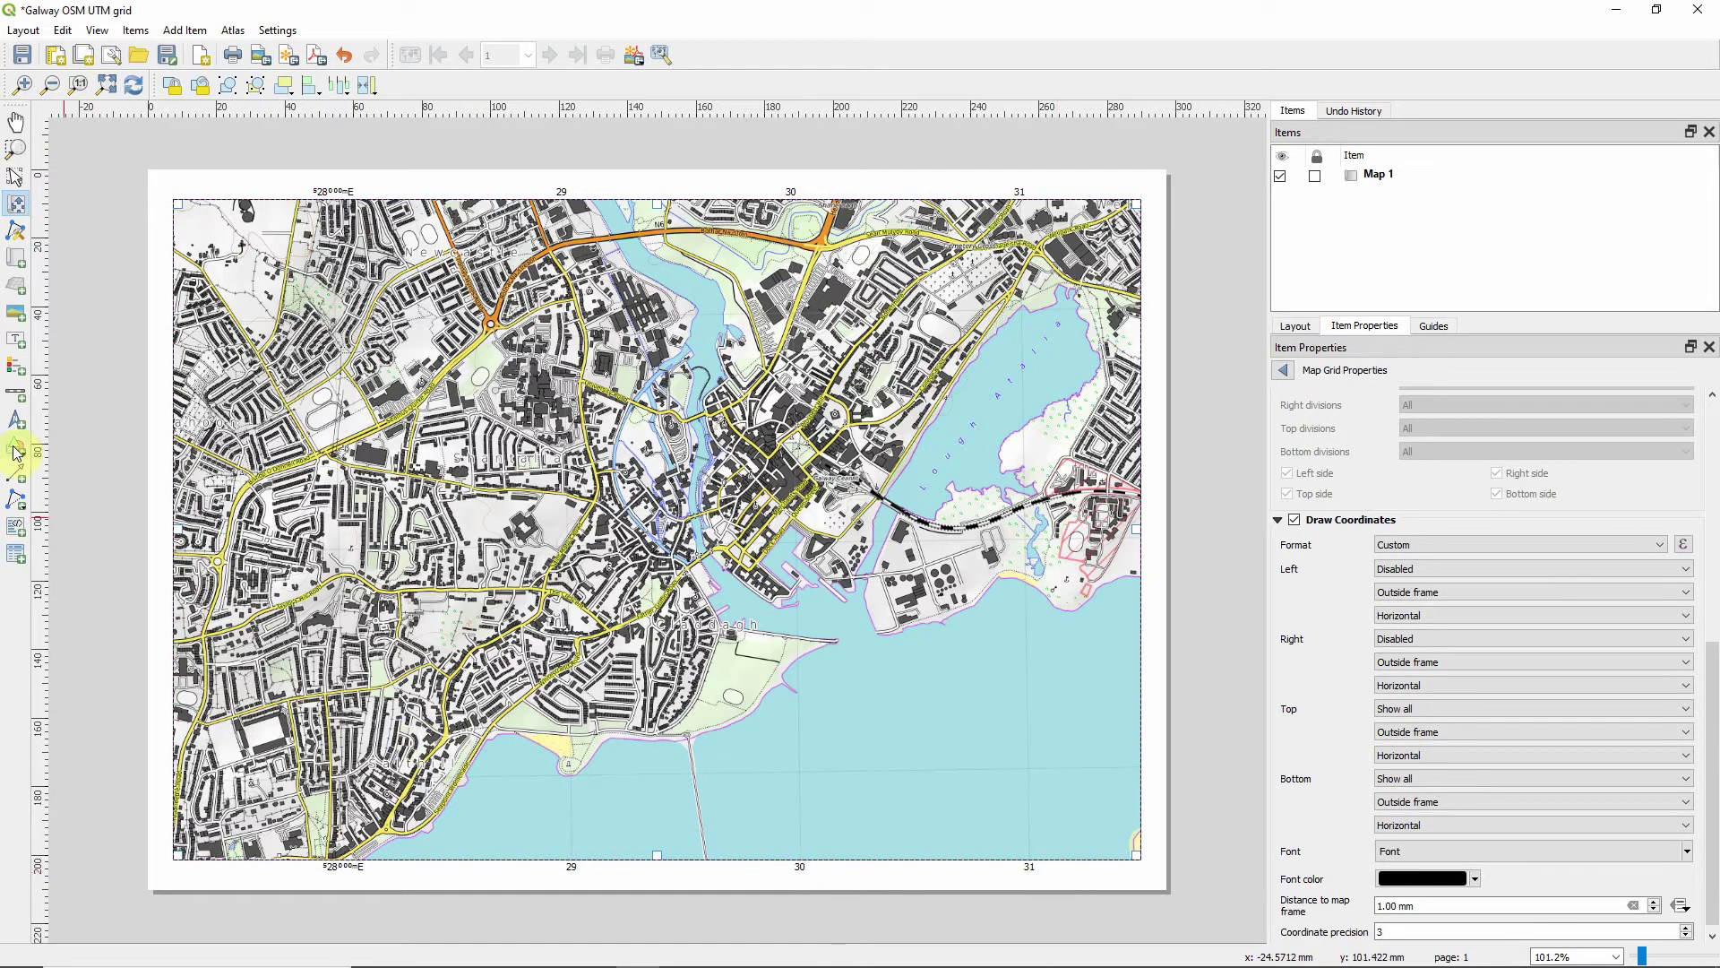
# Add Grid 2 to Map 1 and rename it 'y-axis UTM'.
pyautogui.click(1285, 369)
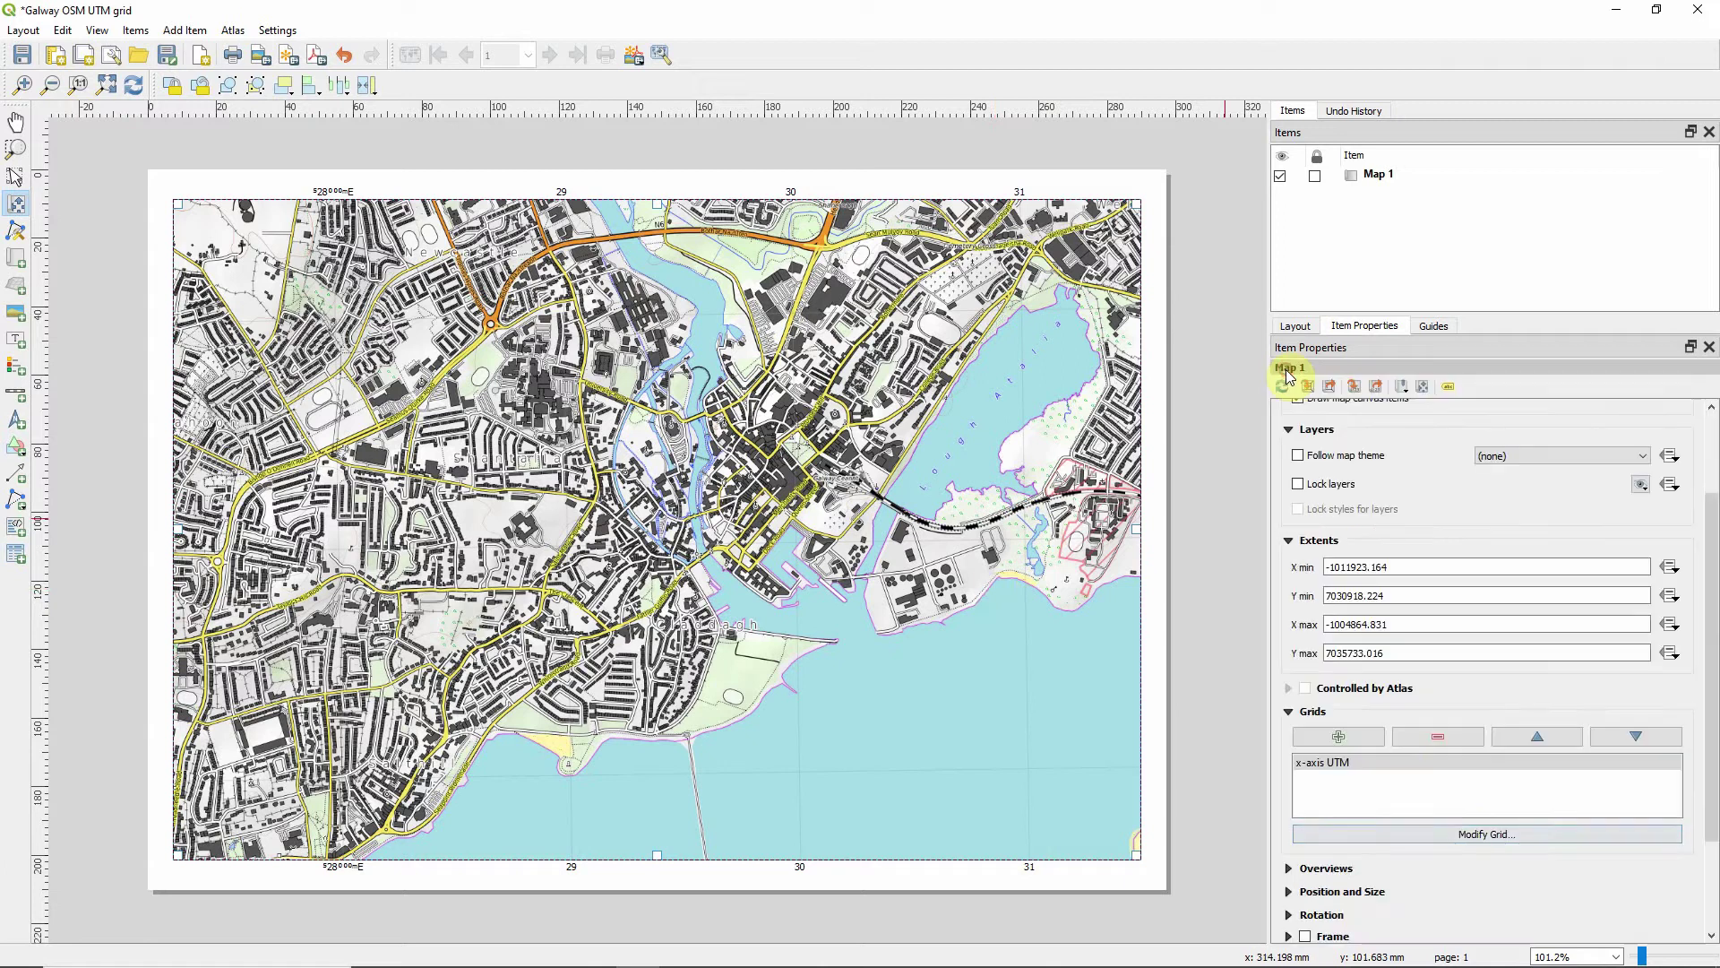
pyautogui.click(1344, 736)
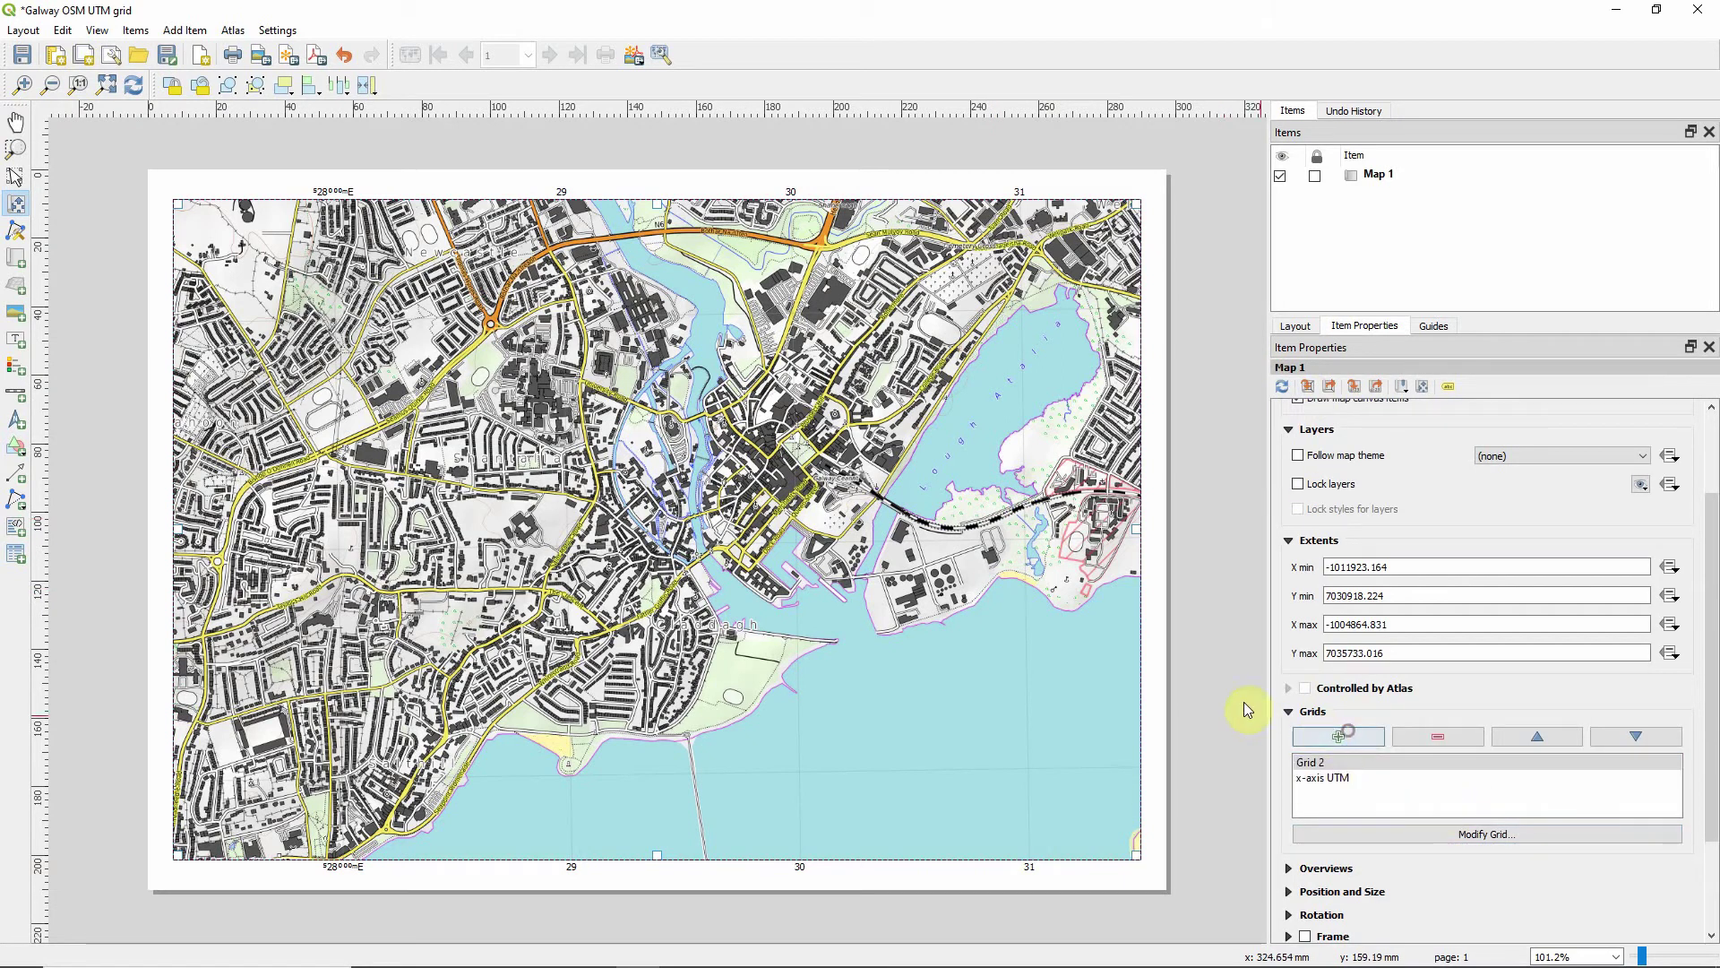
pyautogui.doubleClick(1311, 761)
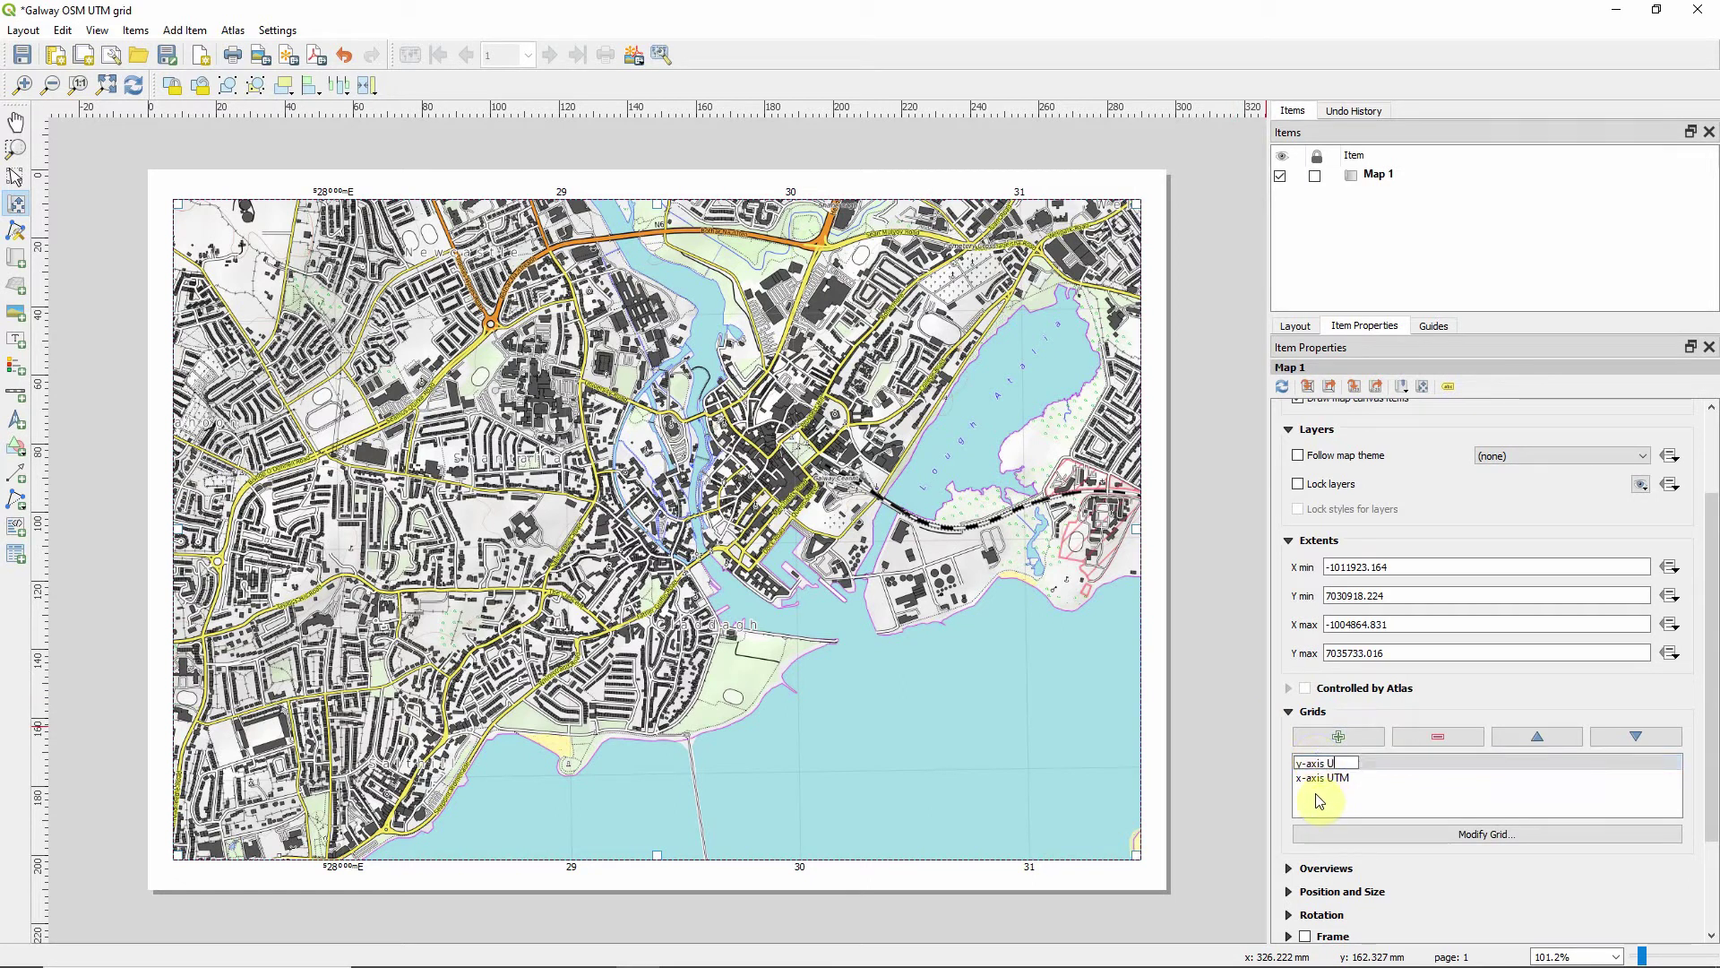
pyautogui.press('Return')
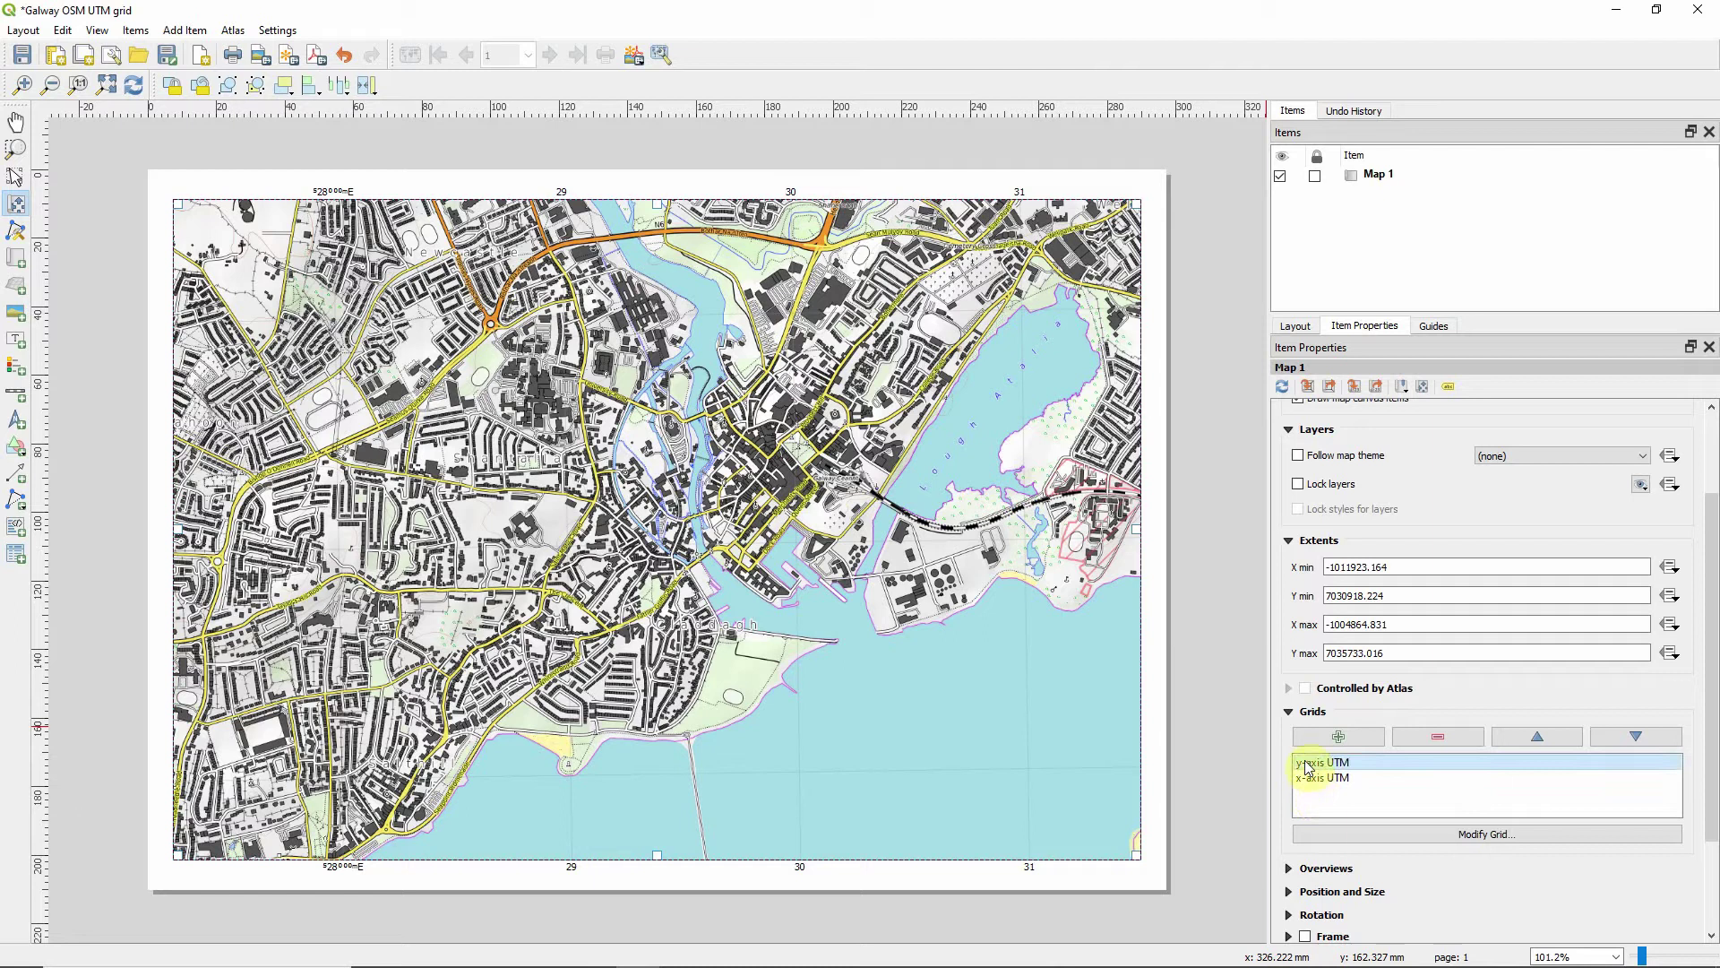
# Set the y-axis UTM grid CRS to IRENET95 / Irish Transverse Mercator with 1000 X and Y intervals.
pyautogui.click(1371, 833)
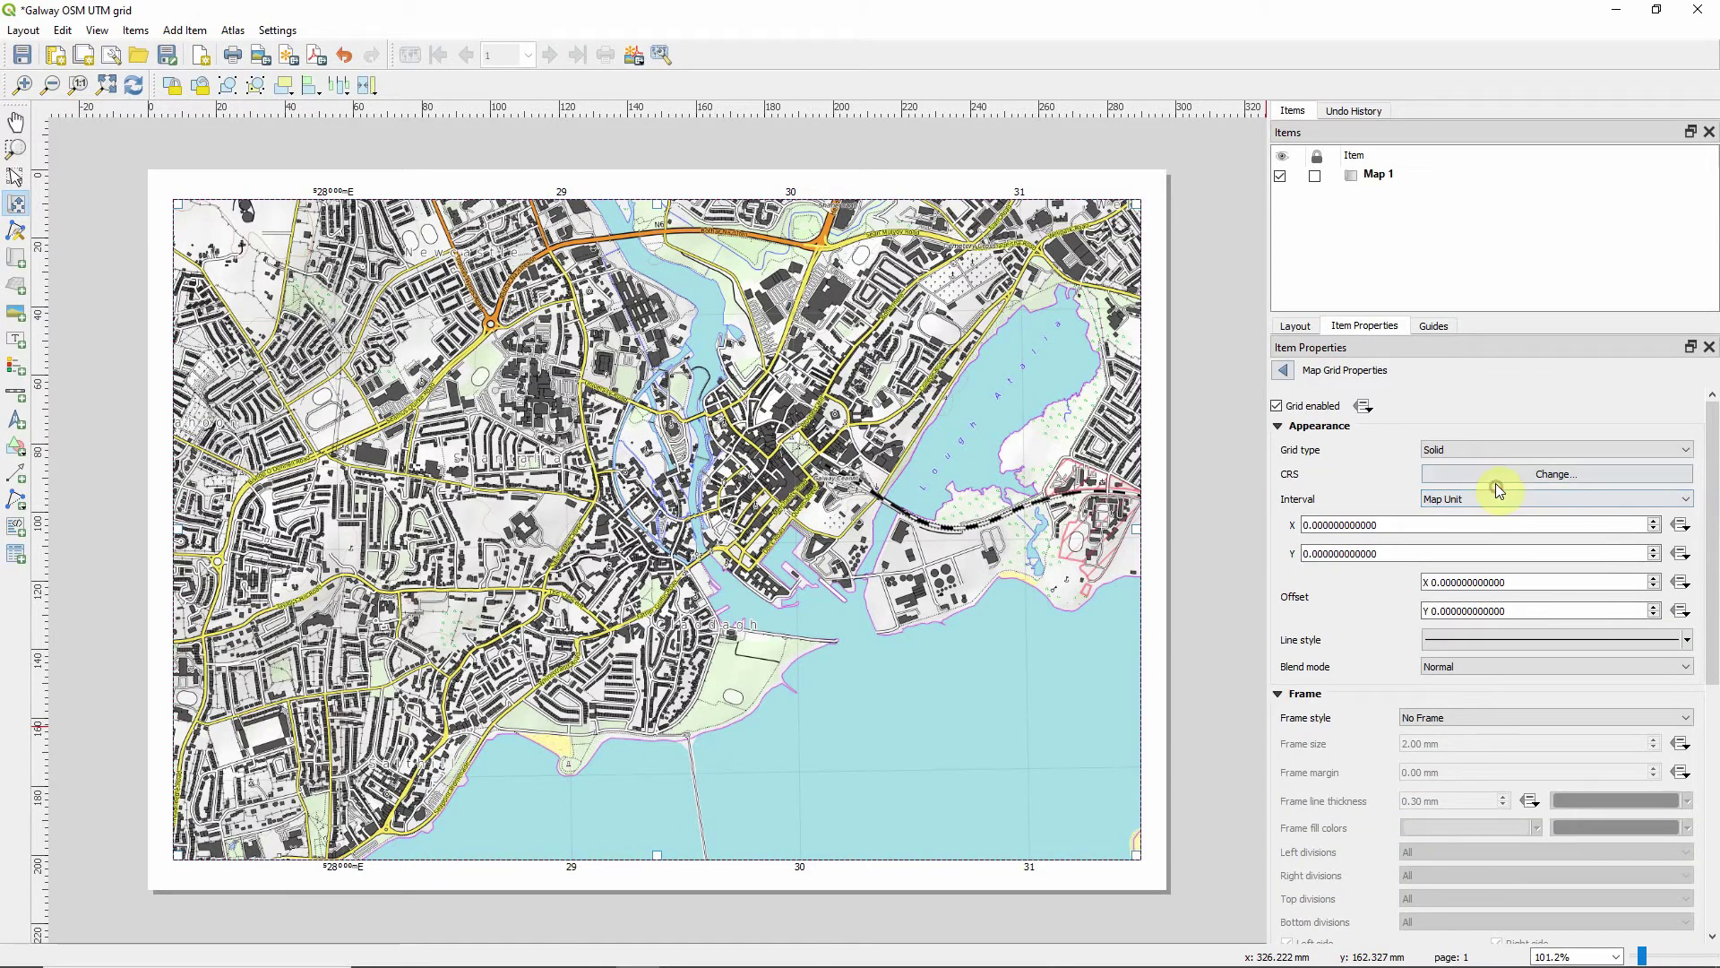
pyautogui.click(1487, 475)
pyautogui.click(537, 229)
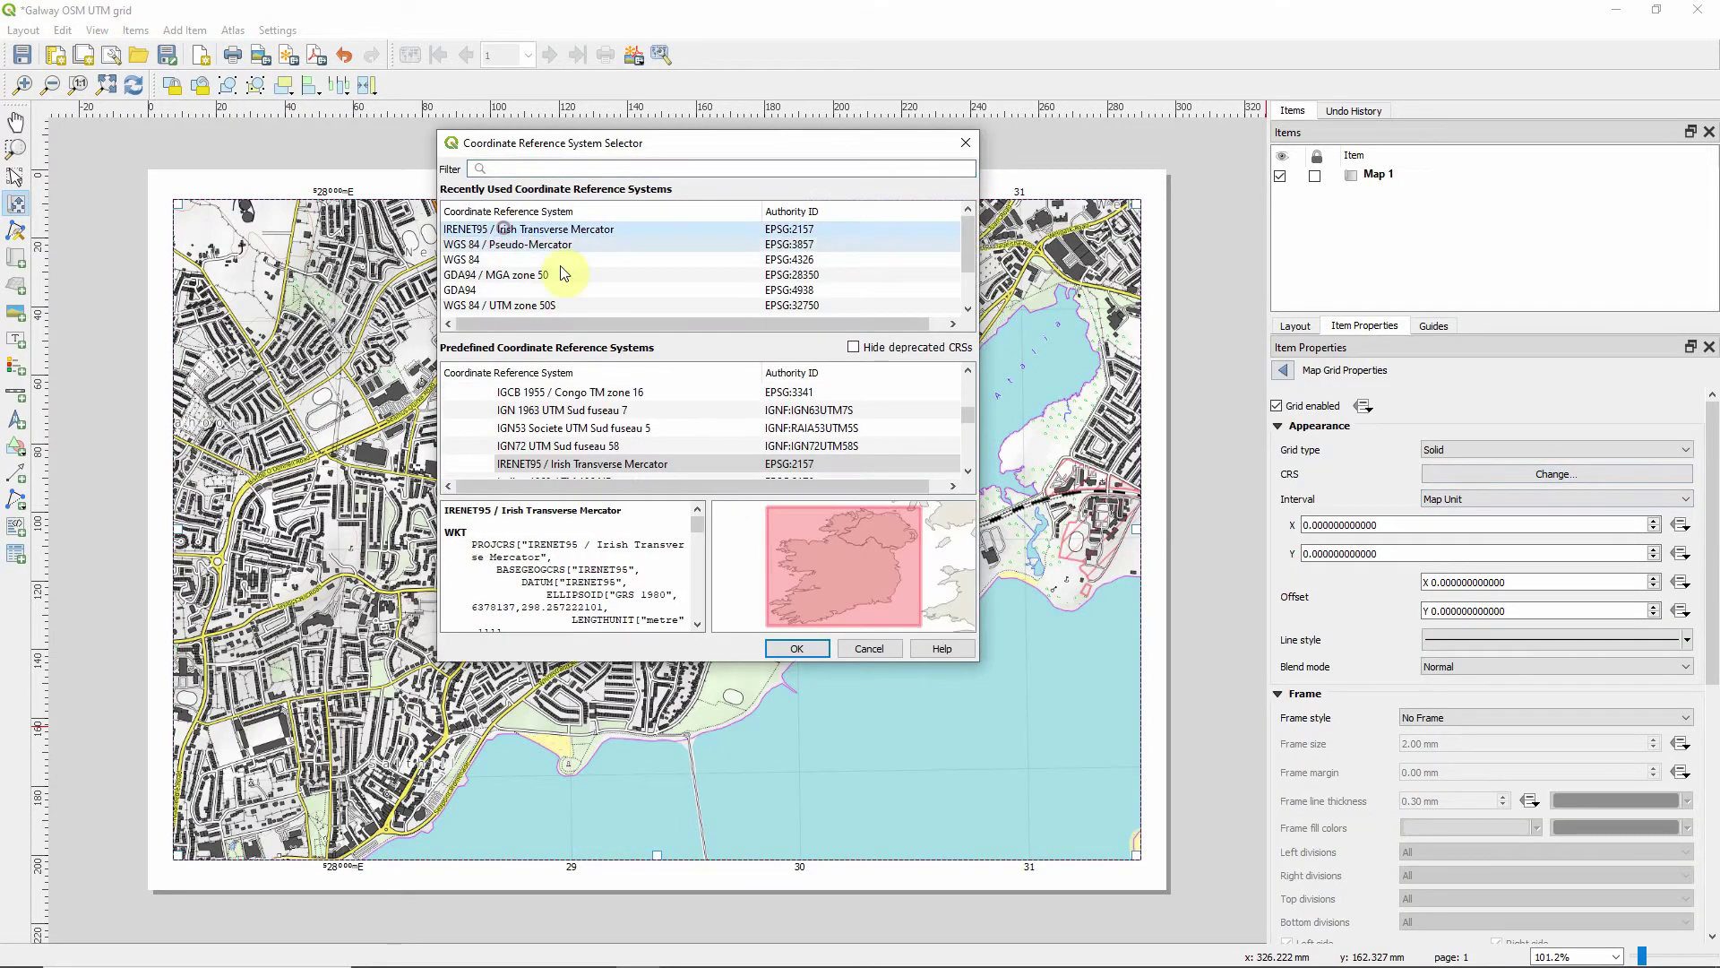
pyautogui.click(806, 654)
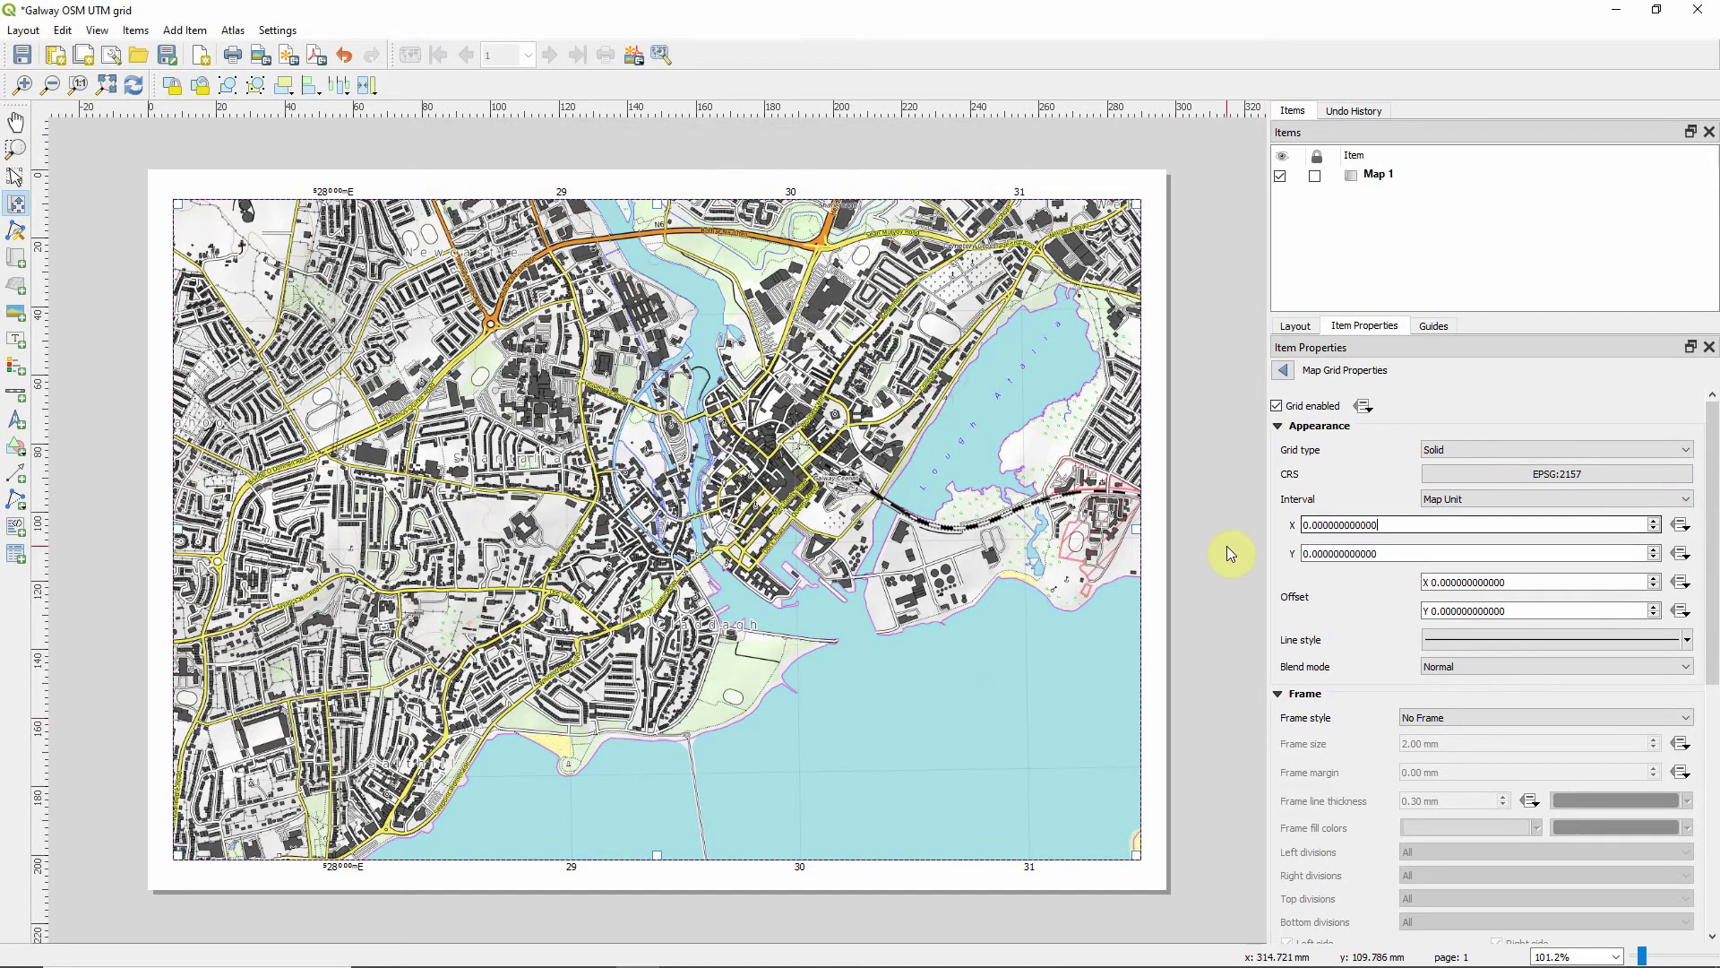
pyautogui.moveTo(1378, 525); pyautogui.dragTo(1272, 502)
pyautogui.write('1000')
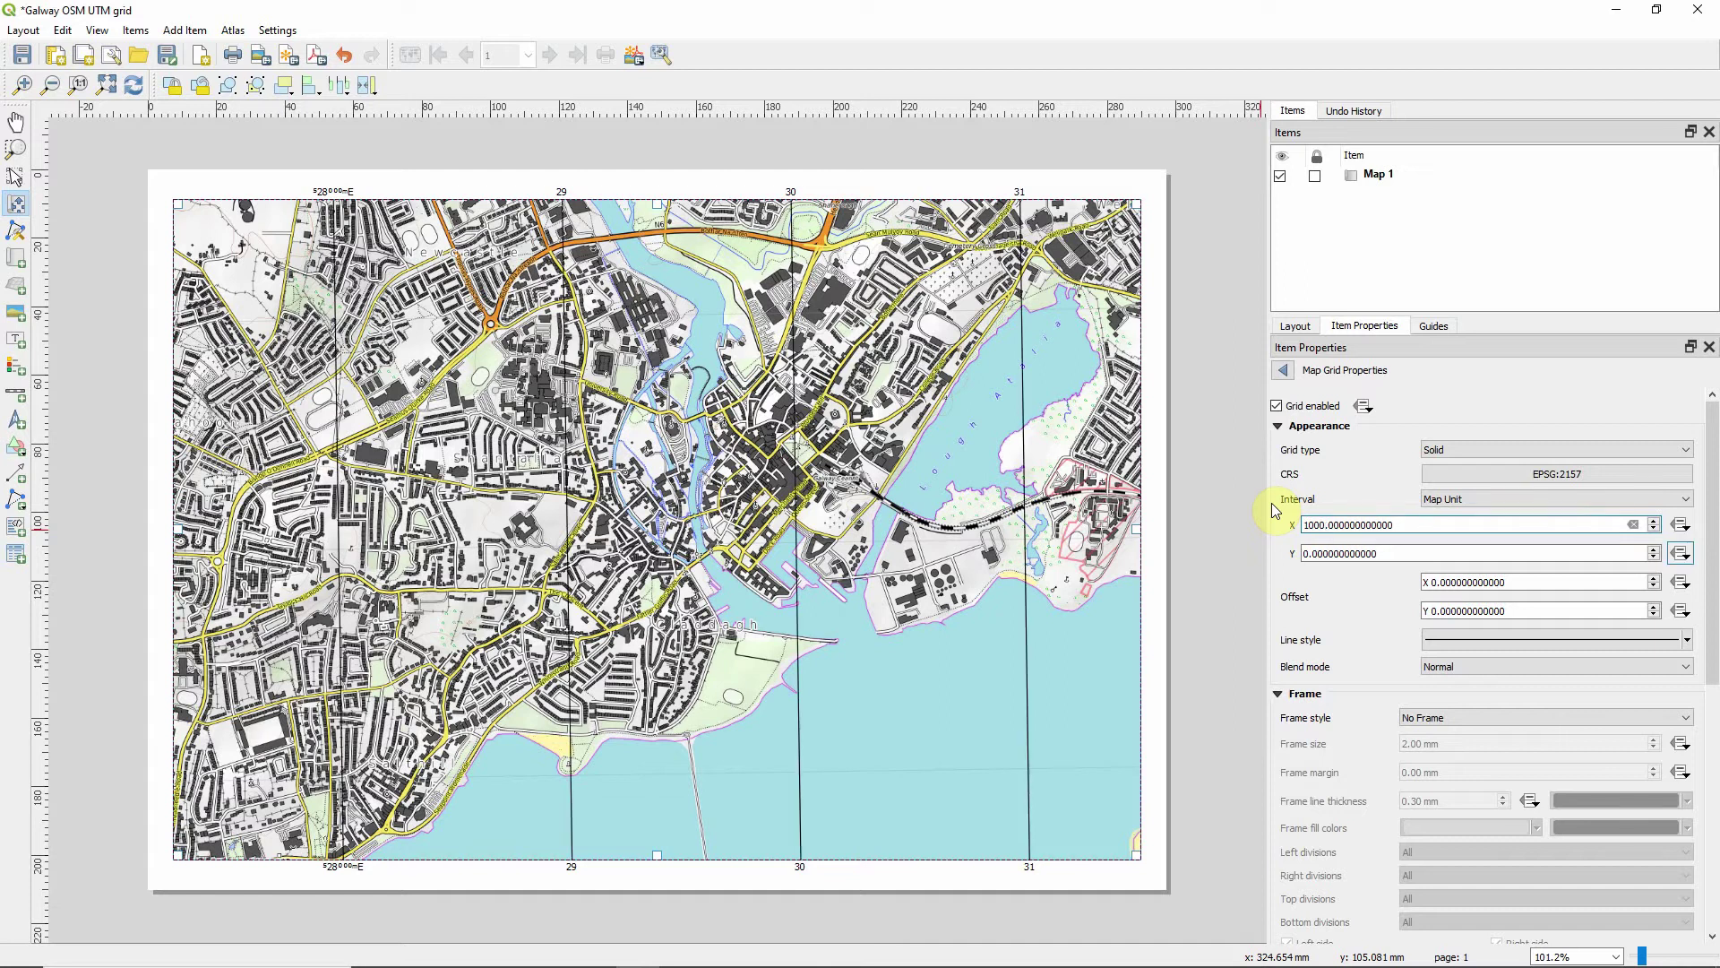
pyautogui.moveTo(1384, 554); pyautogui.dragTo(1310, 518)
pyautogui.write('1000')
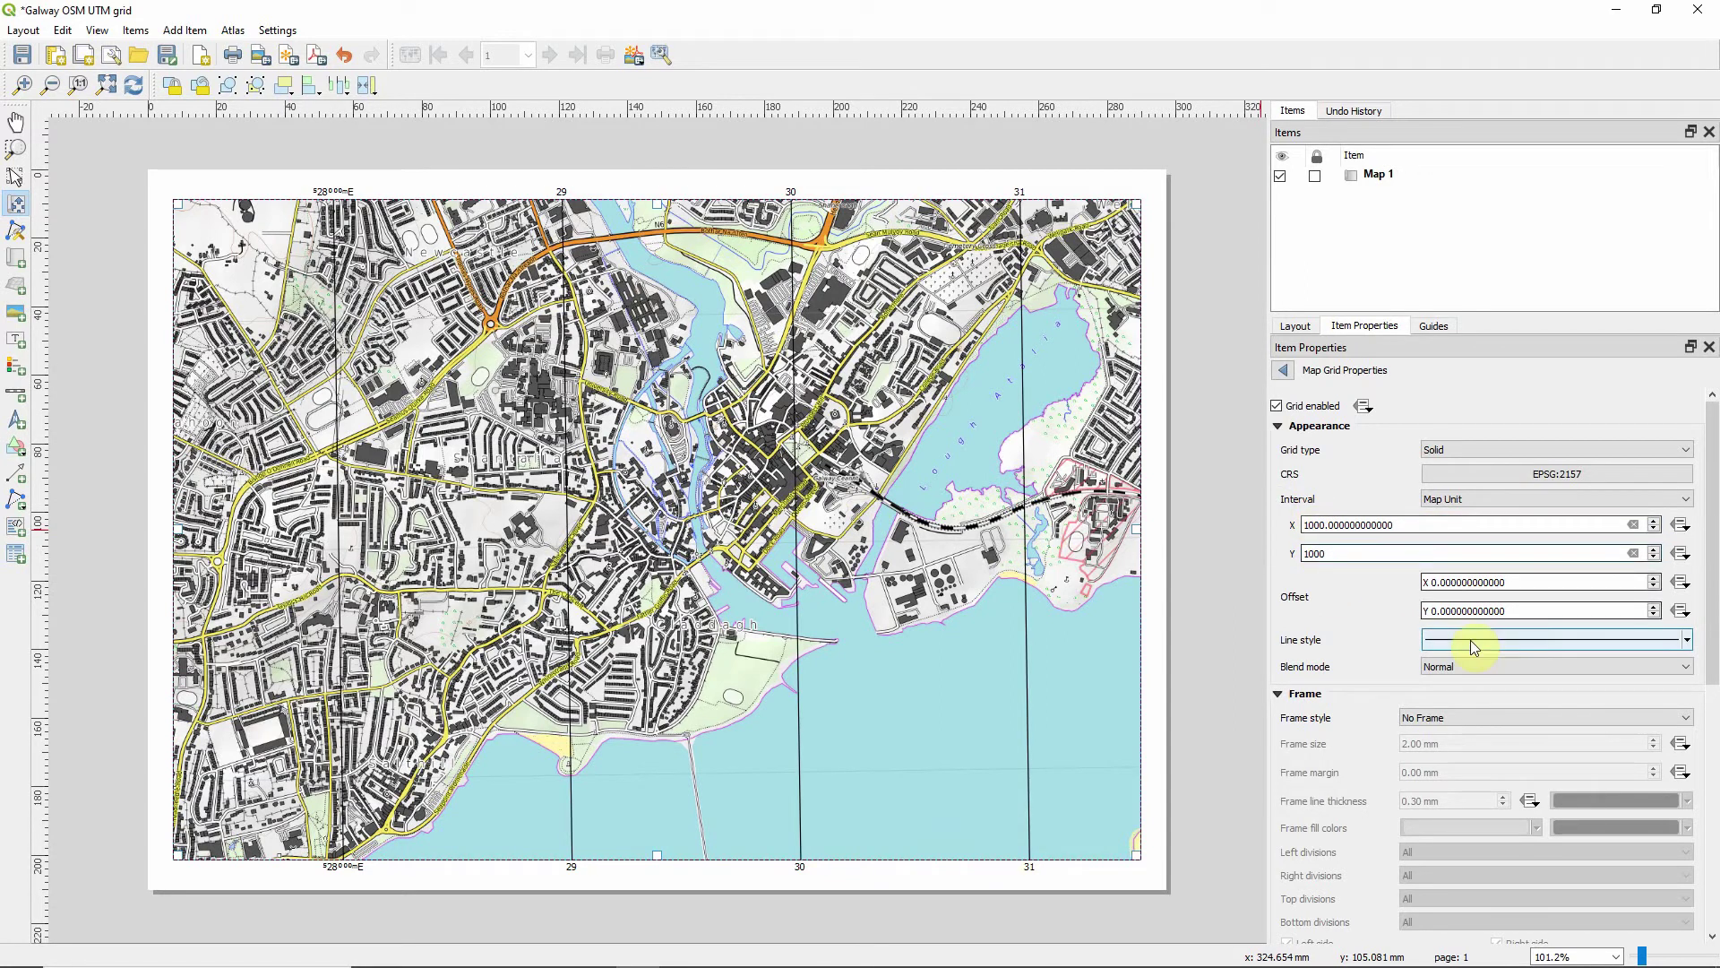
pyautogui.click(1471, 640)
# Make the grid lines invisible by setting the stroke style to No Pen.
pyautogui.click(1460, 415)
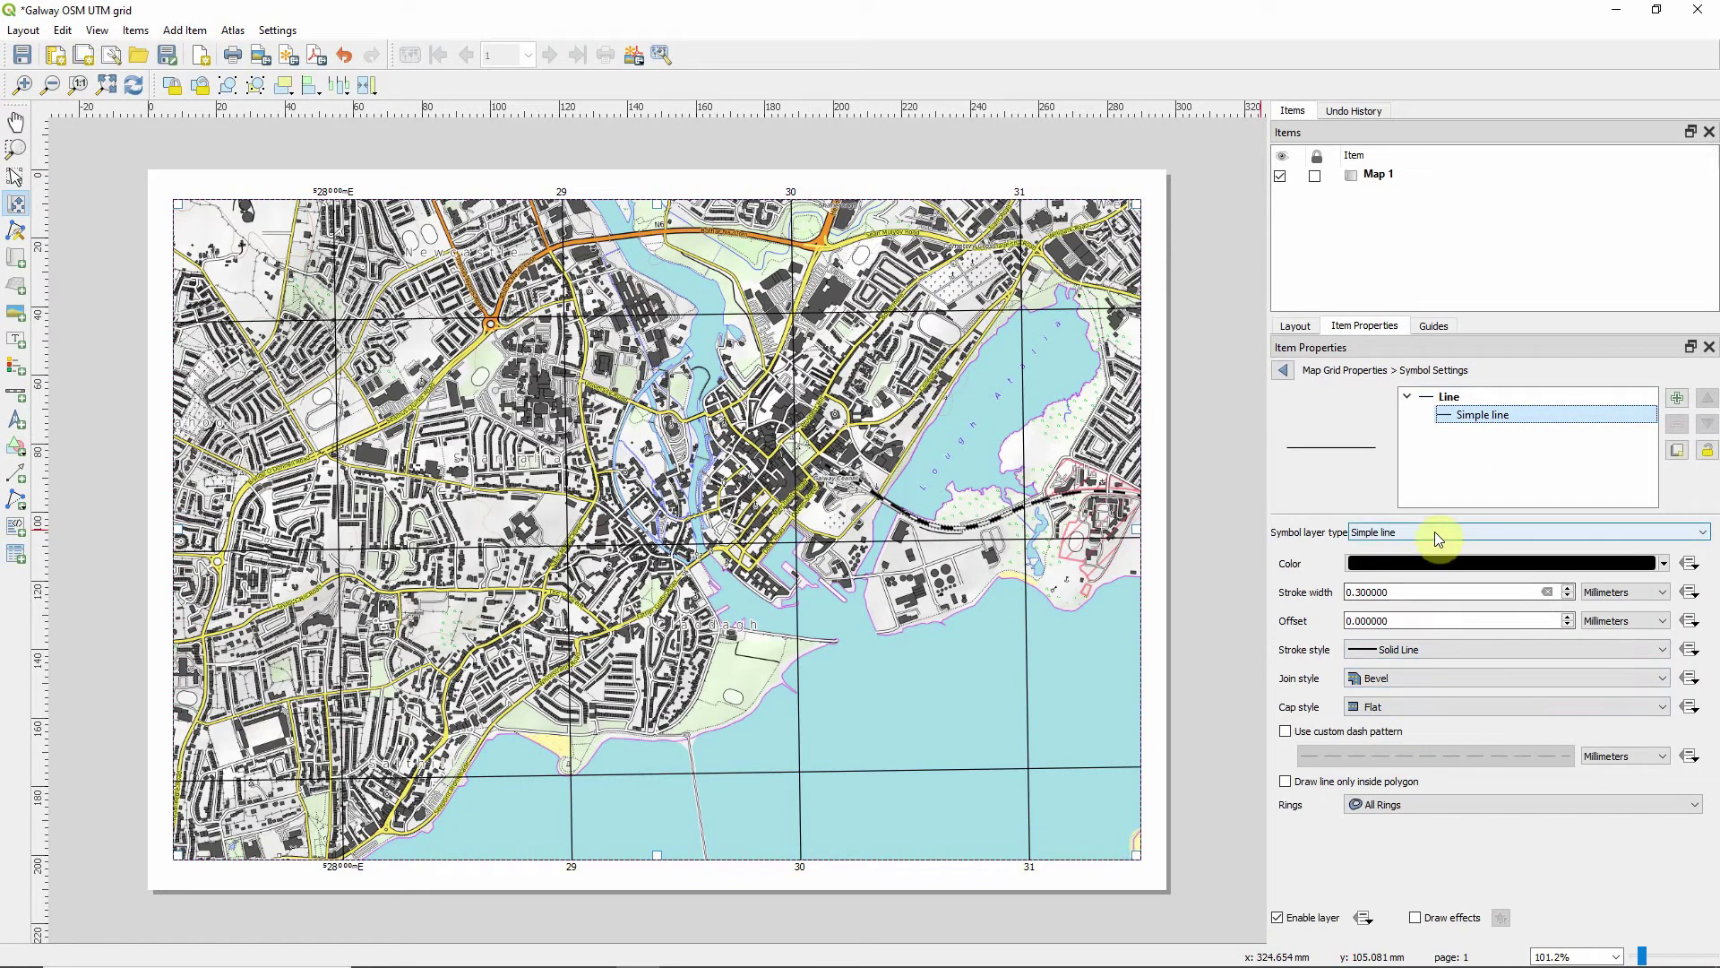
pyautogui.click(1402, 652)
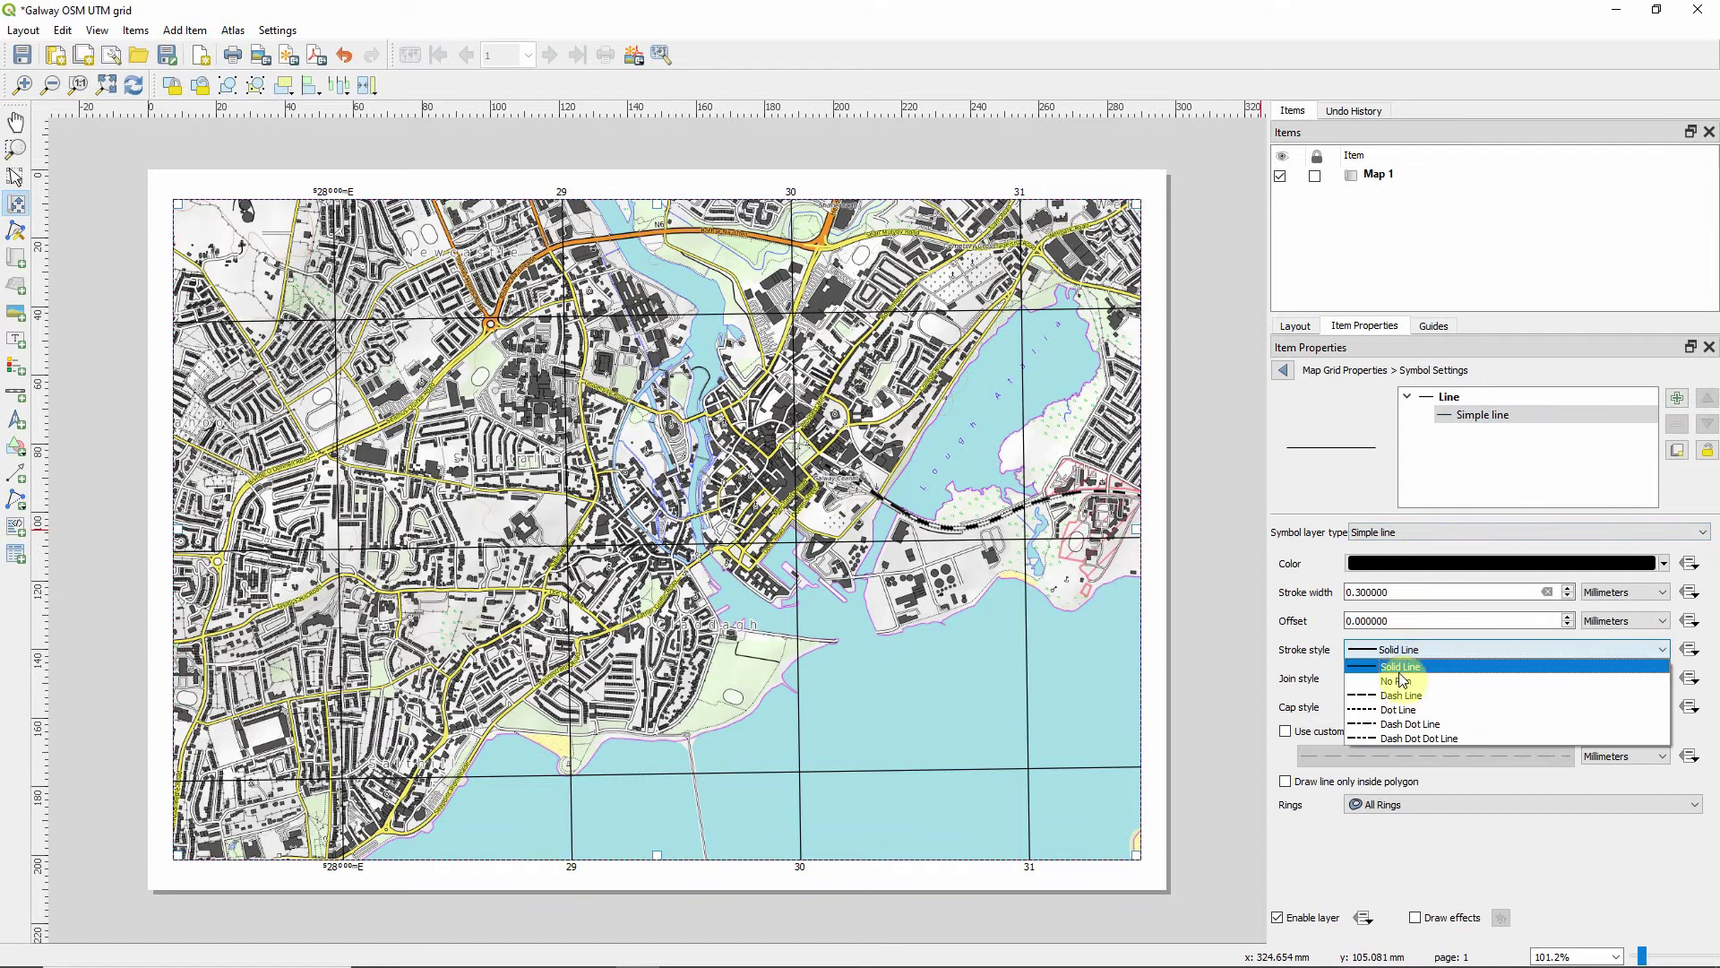
pyautogui.click(1398, 665)
pyautogui.click(1278, 375)
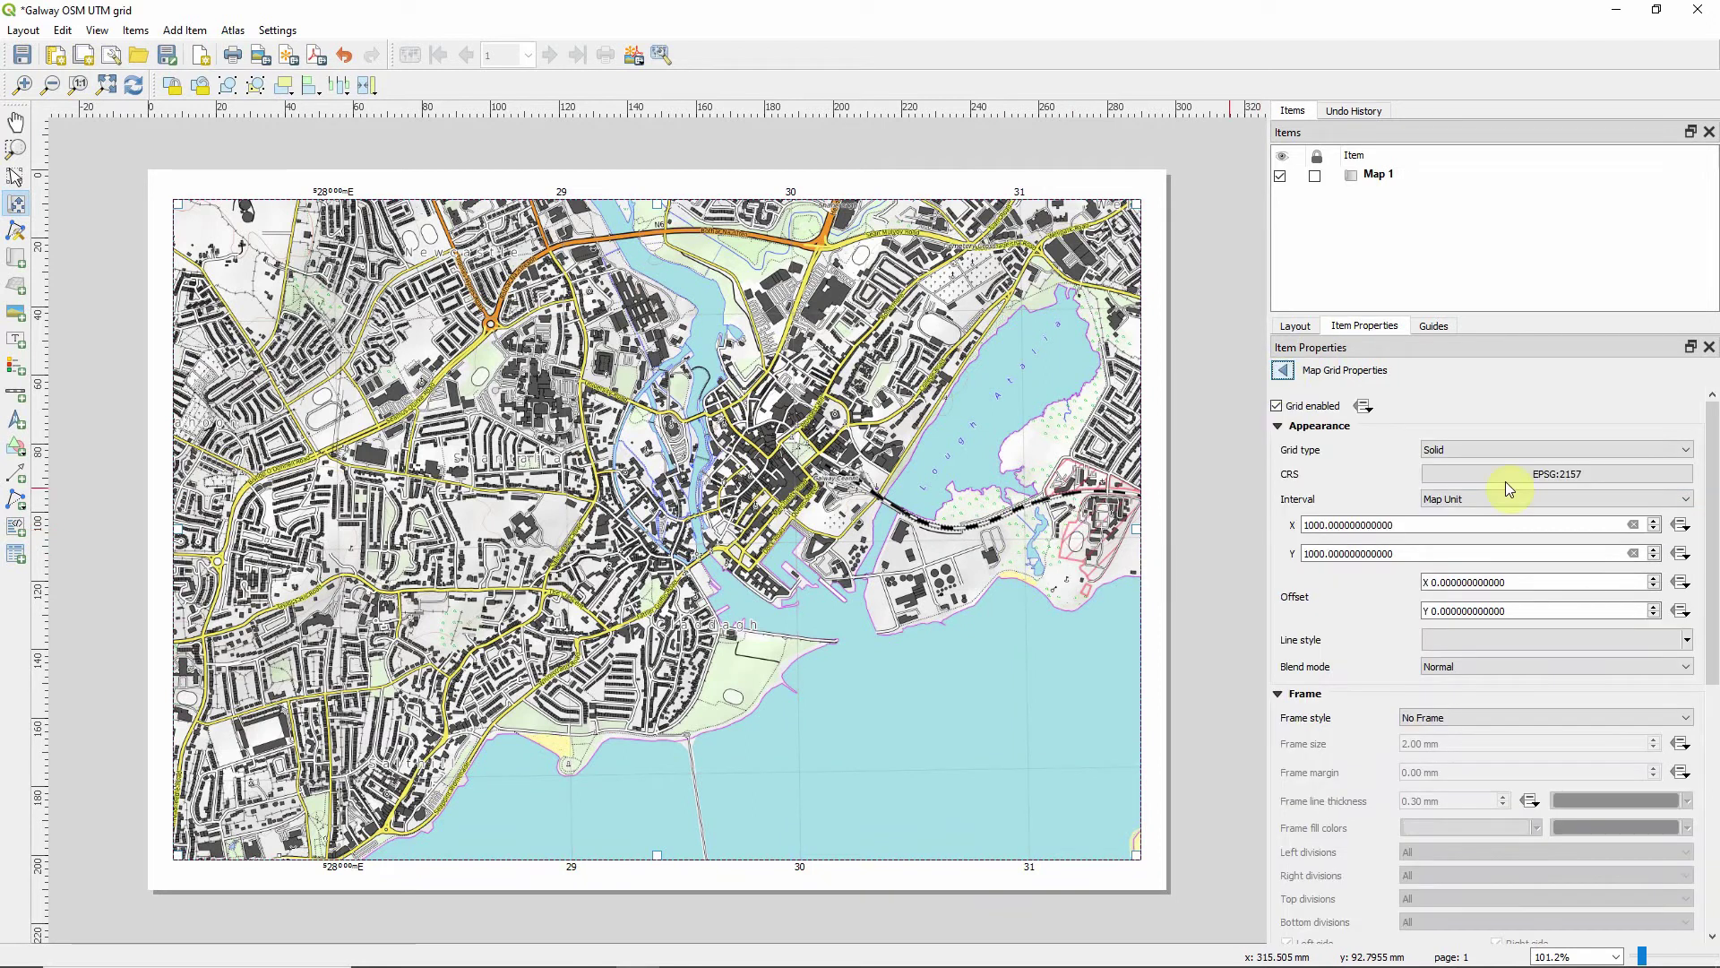
pyautogui.scroll(-10, 1488, 654)
# Turn on Draw Coordinates and disable labels on the top and bottom edges.
pyautogui.scroll(-1, 1358, 566)
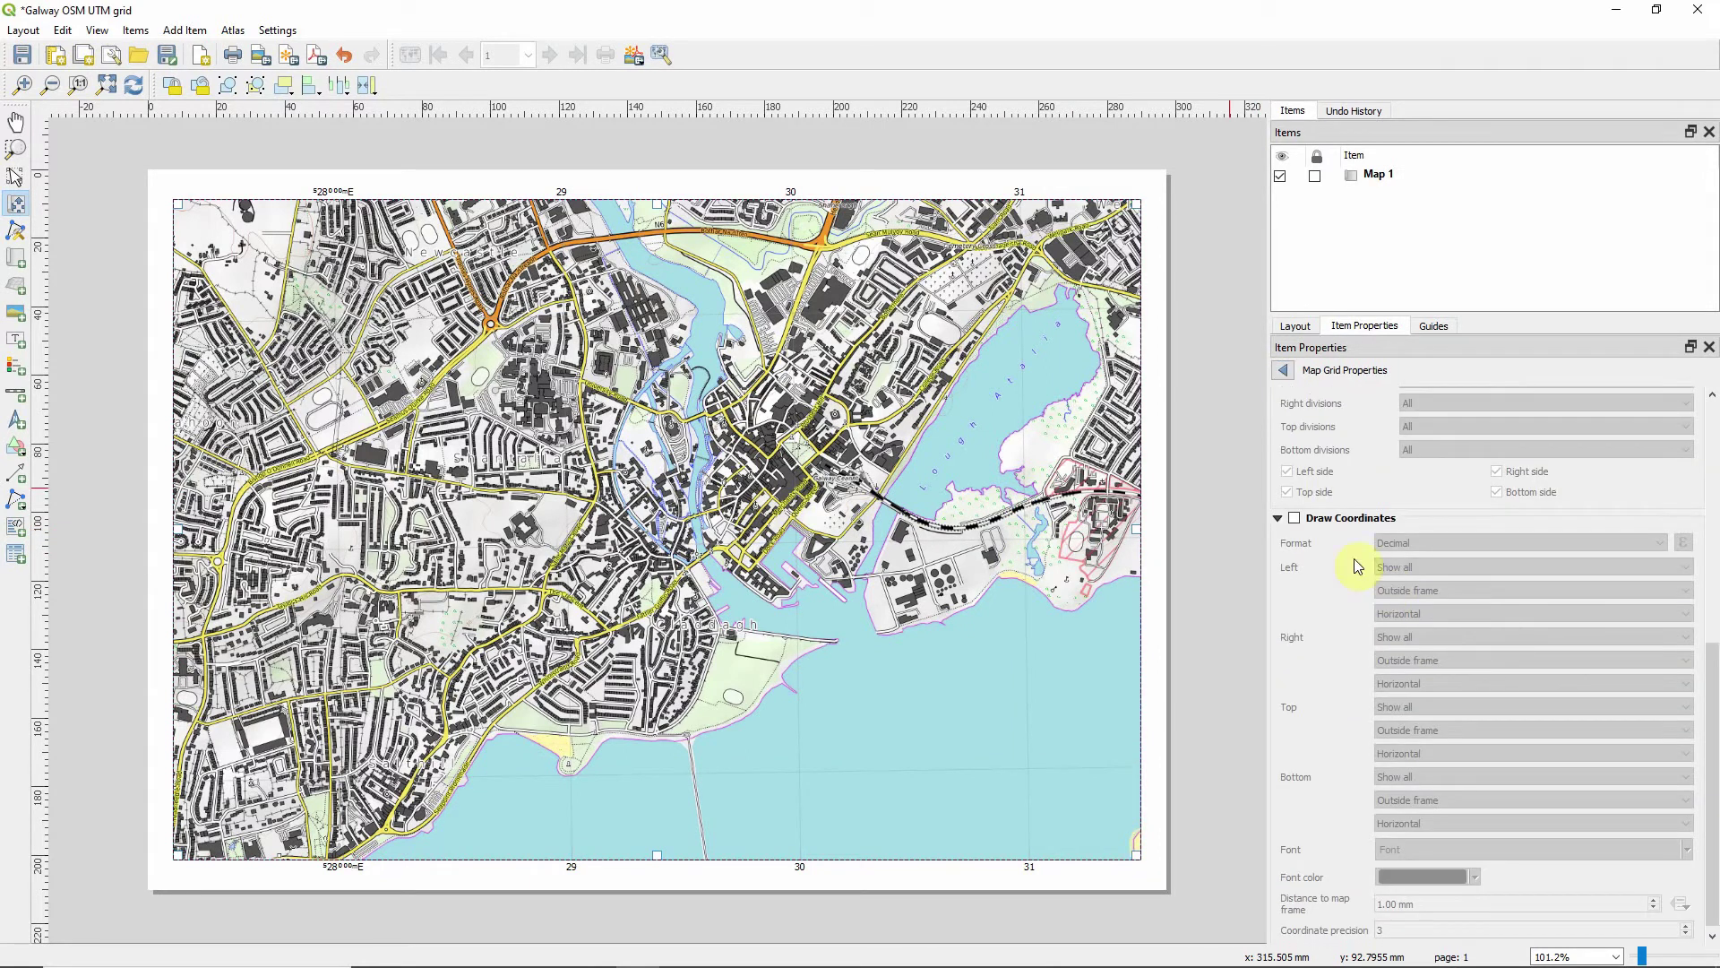
pyautogui.click(1313, 518)
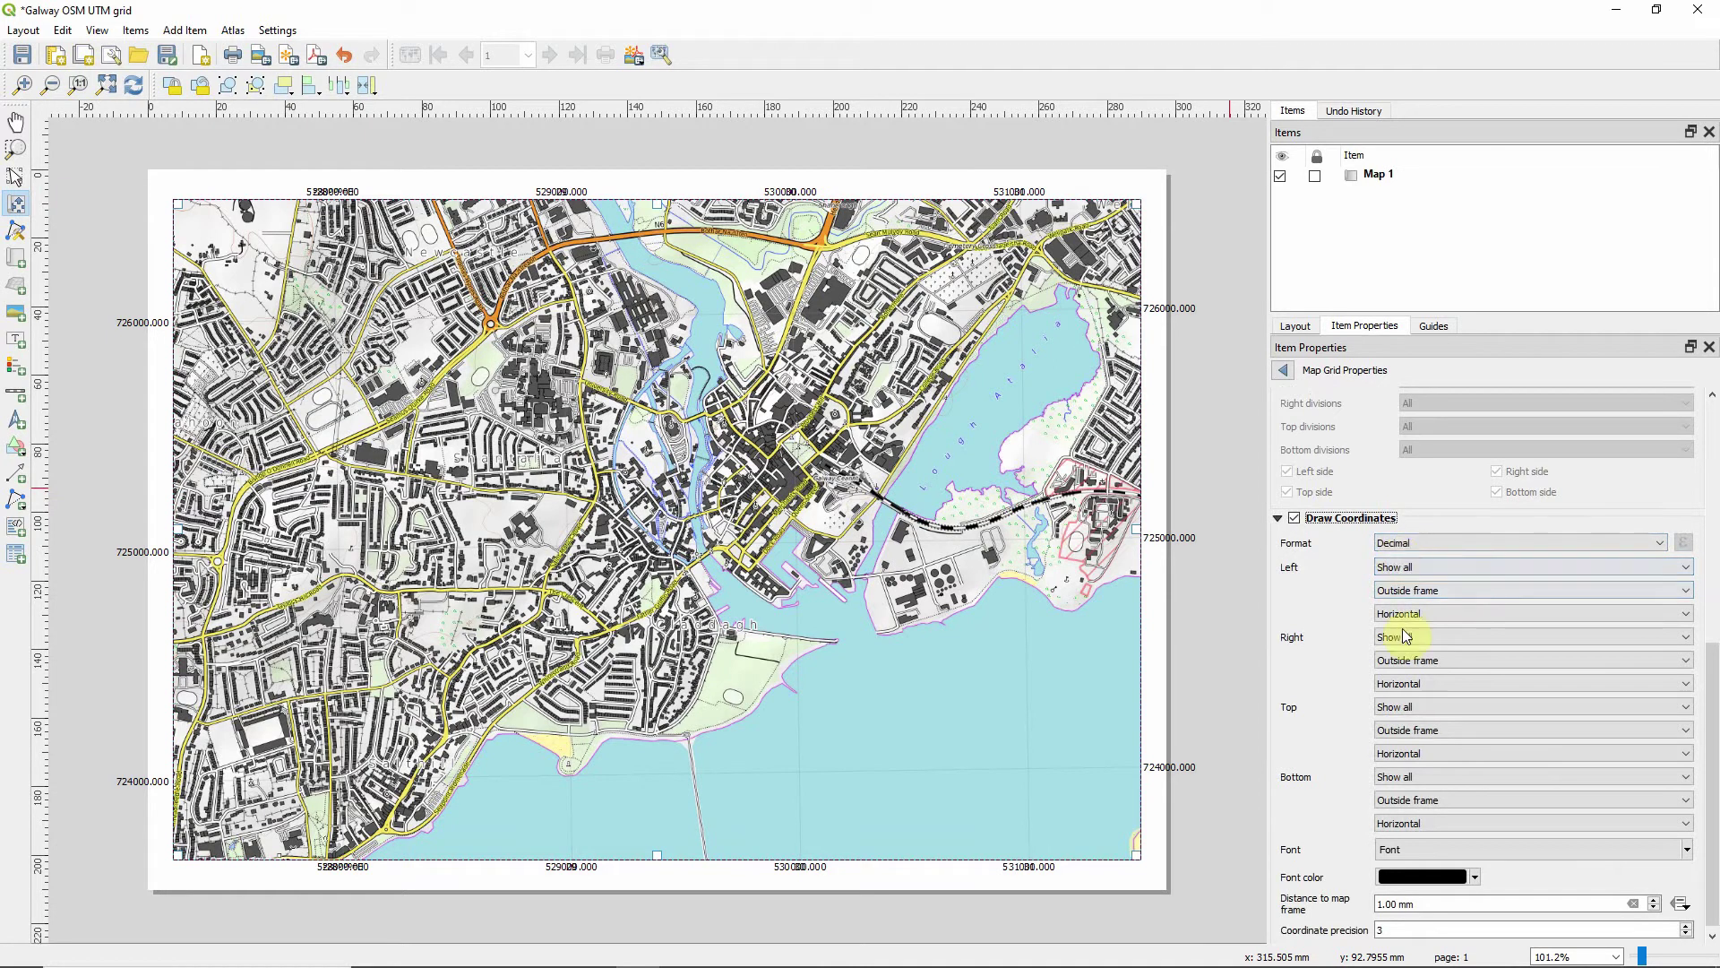
pyautogui.click(1409, 706)
pyautogui.click(1403, 753)
pyautogui.click(1390, 777)
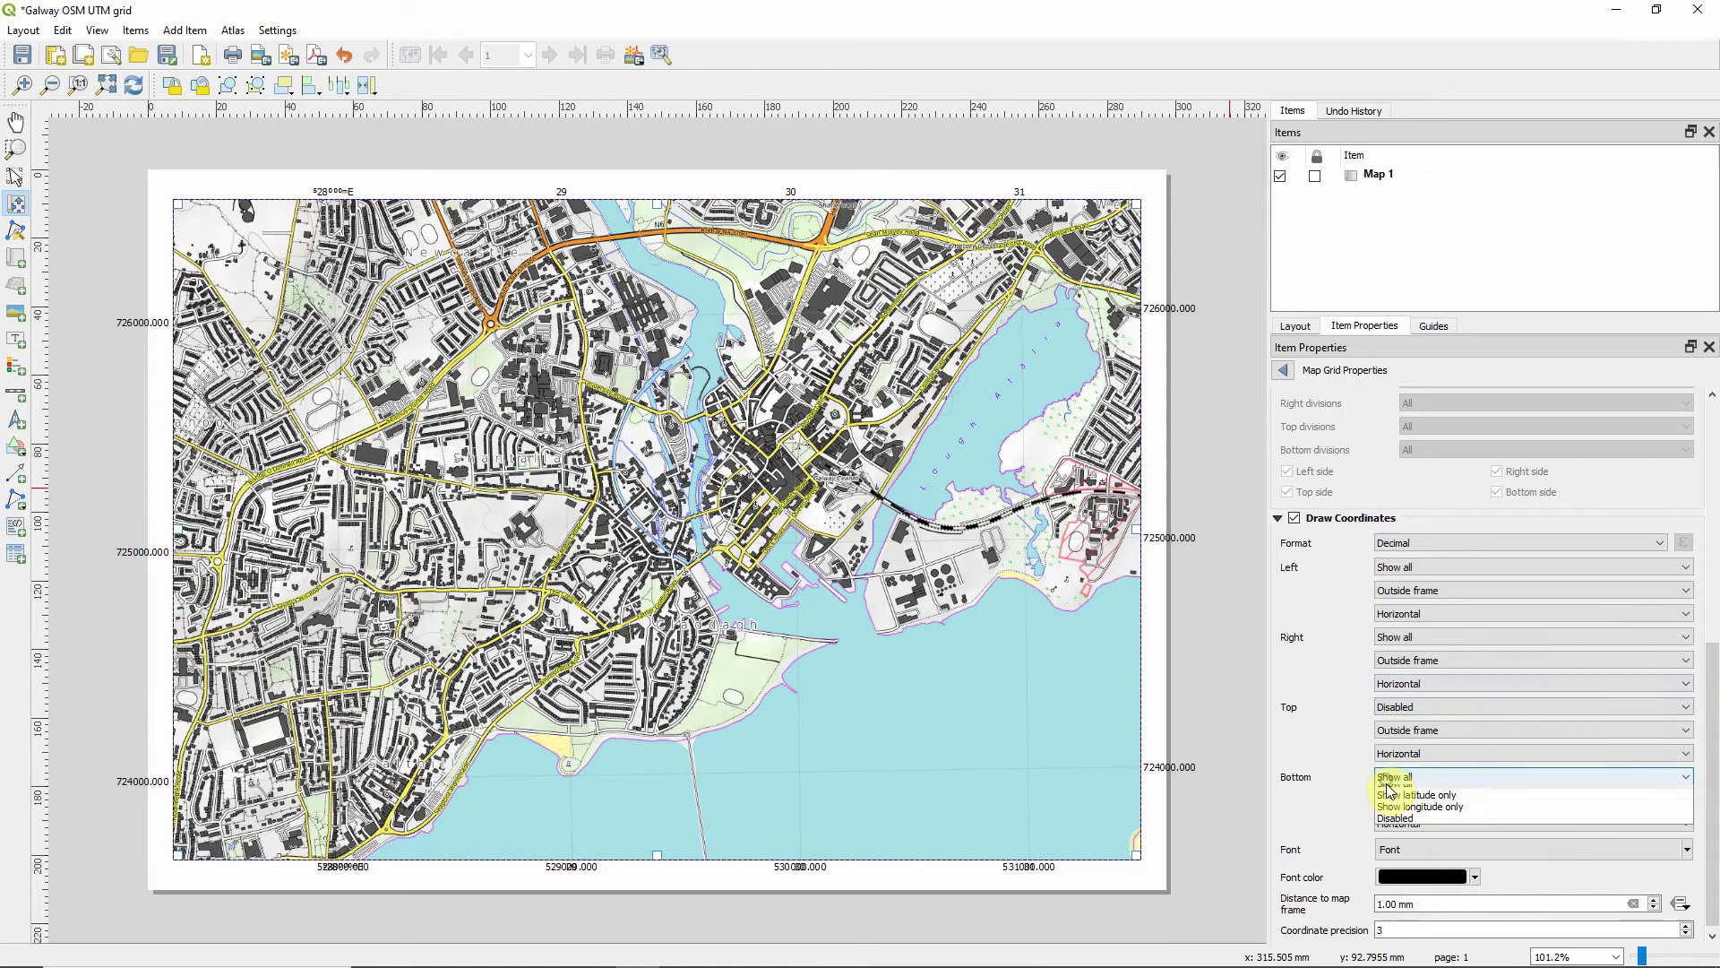
pyautogui.click(1392, 818)
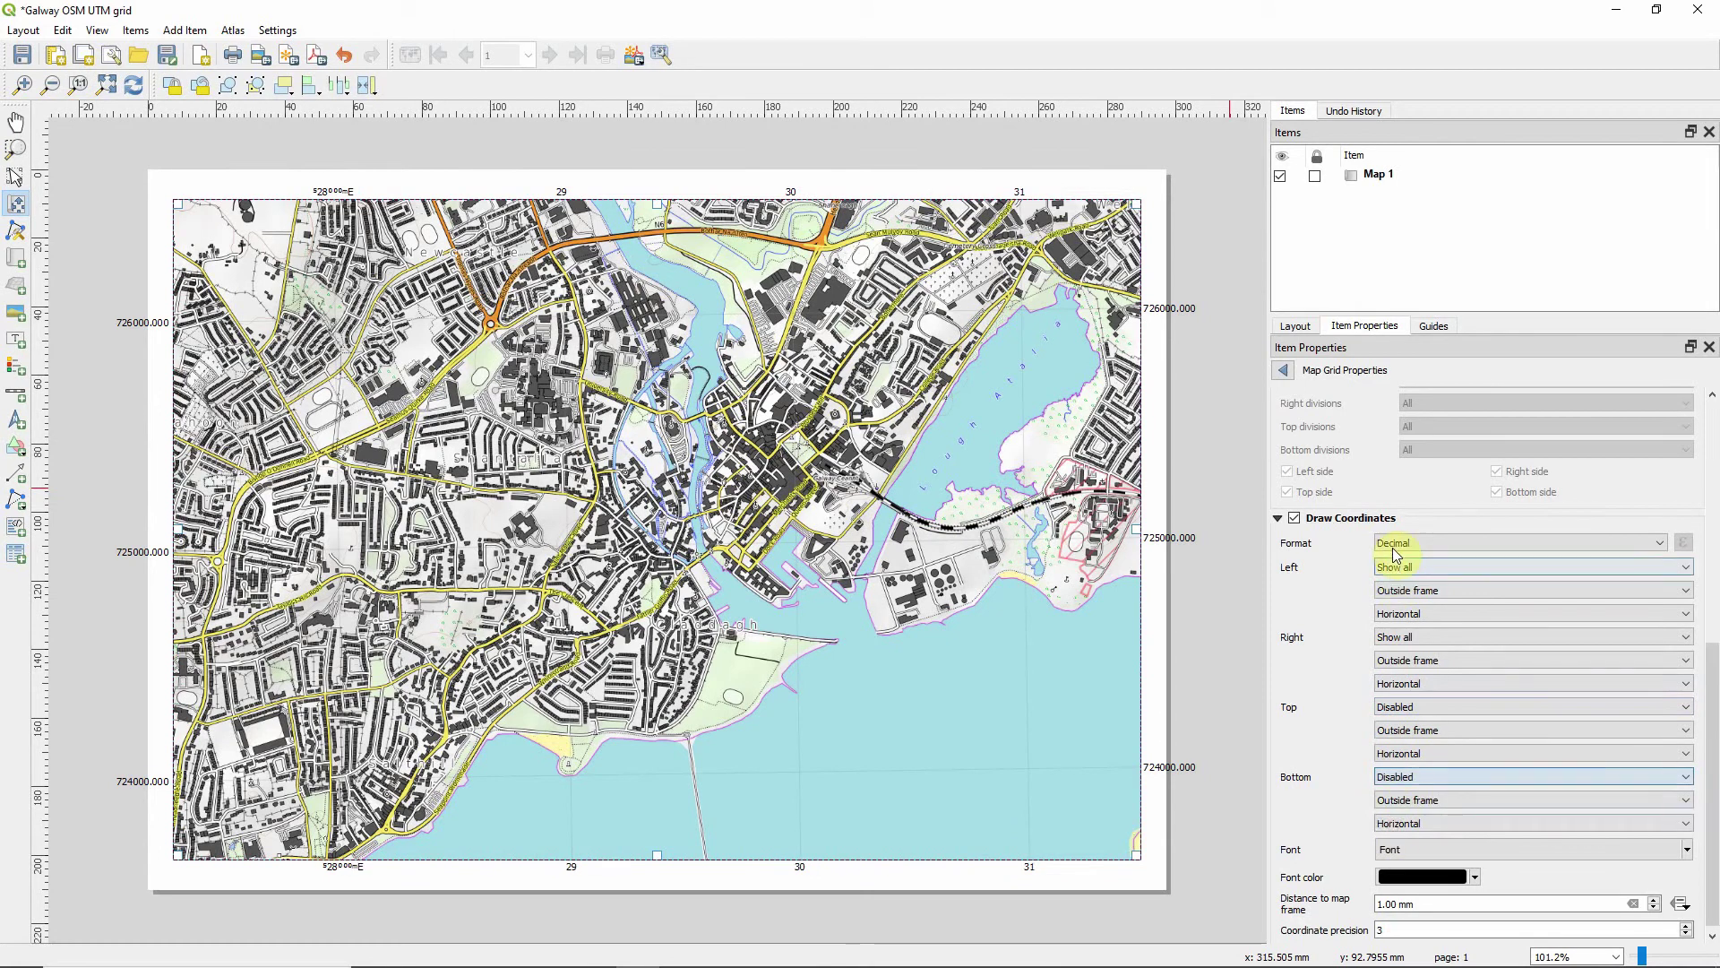
# Set the label format to Custom using the pasted label-formatting expression.
pyautogui.click(1662, 544)
pyautogui.click(1424, 646)
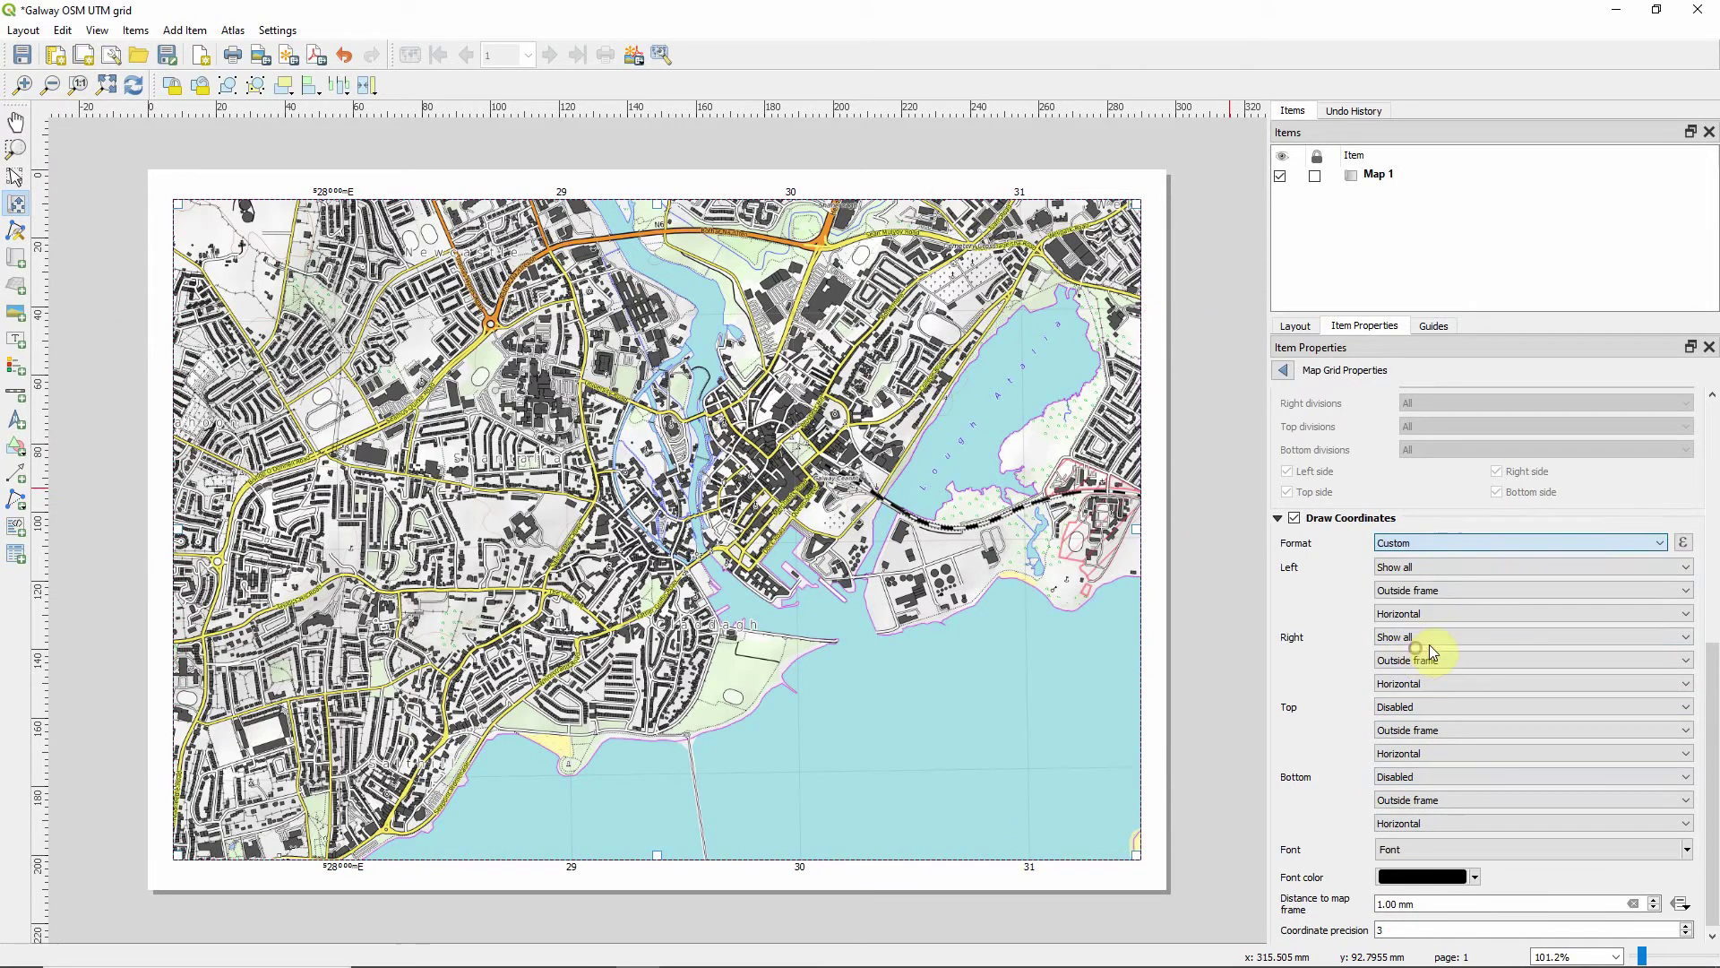
pyautogui.click(1681, 544)
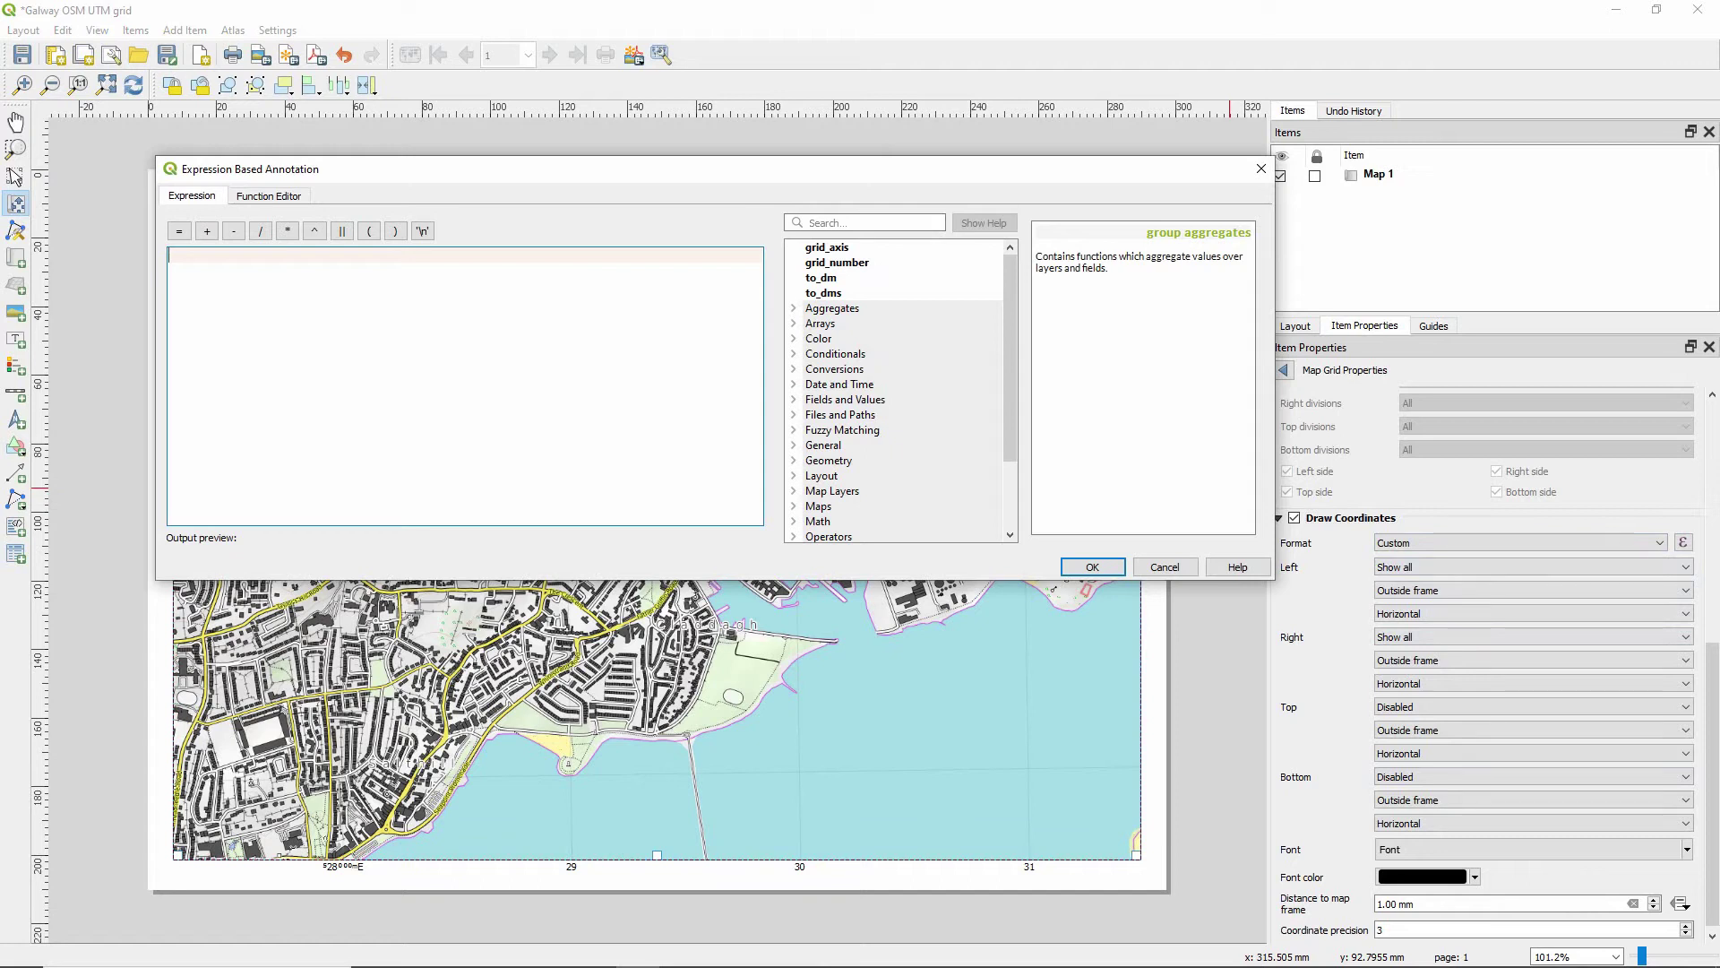
pyautogui.click(1713, 605)
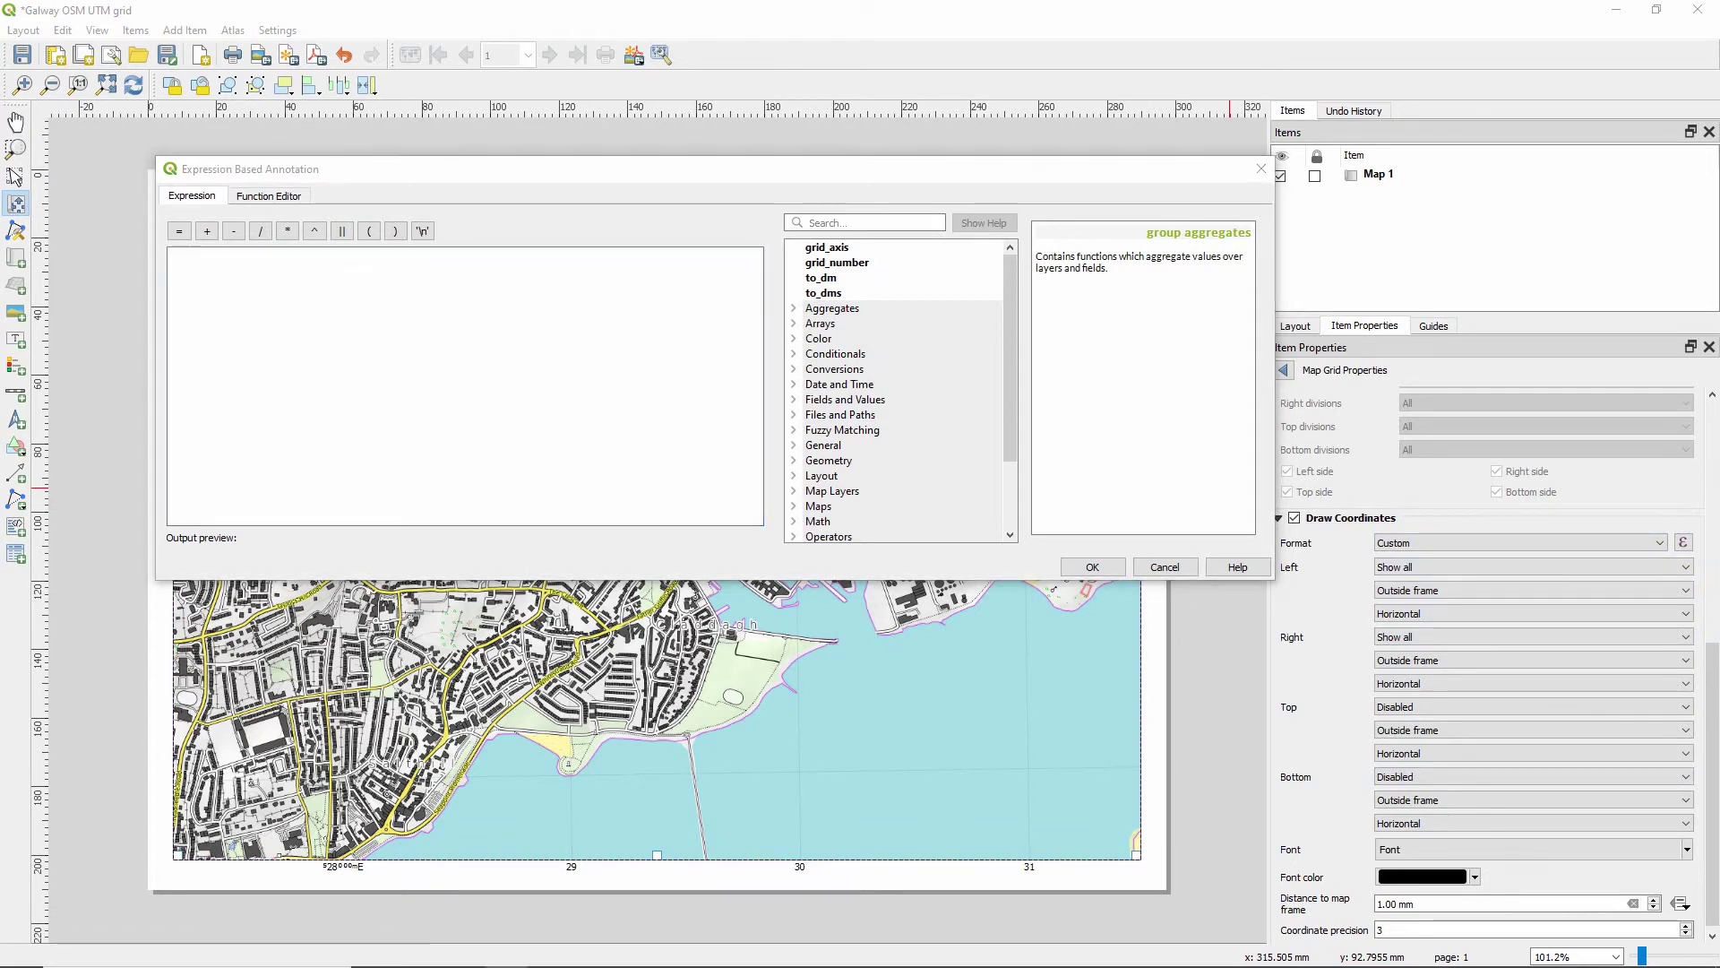
pyautogui.click(442, 256)
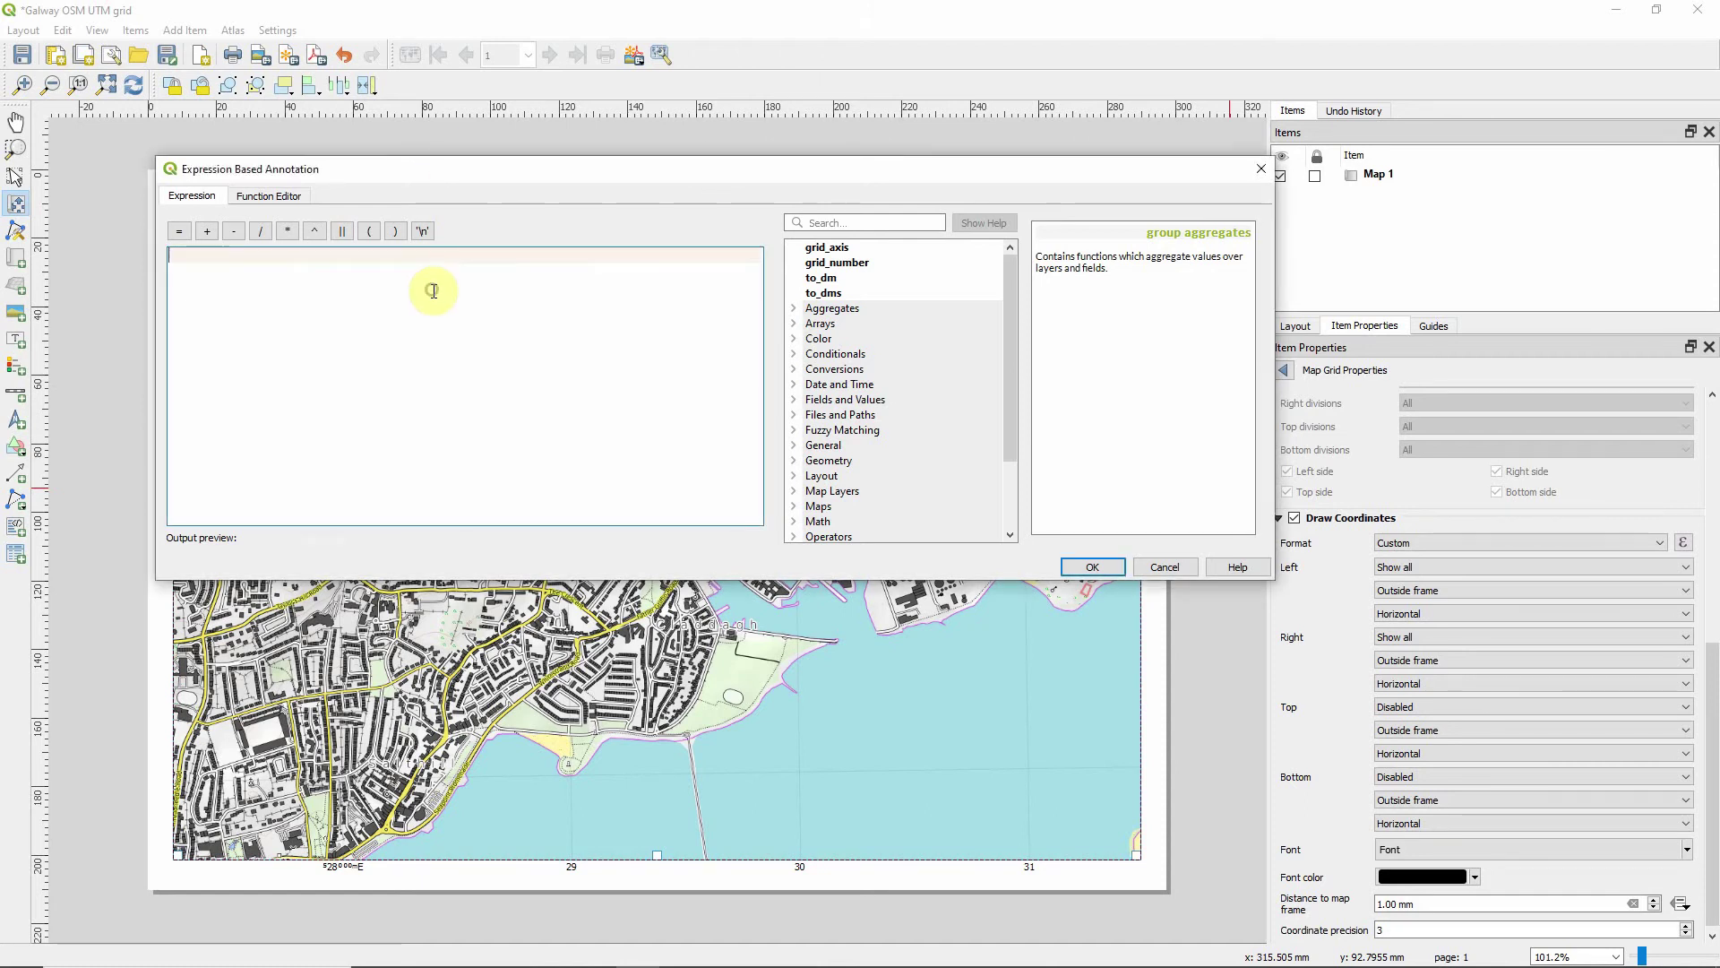
pyautogui.hotkey('ctrl', 'v')
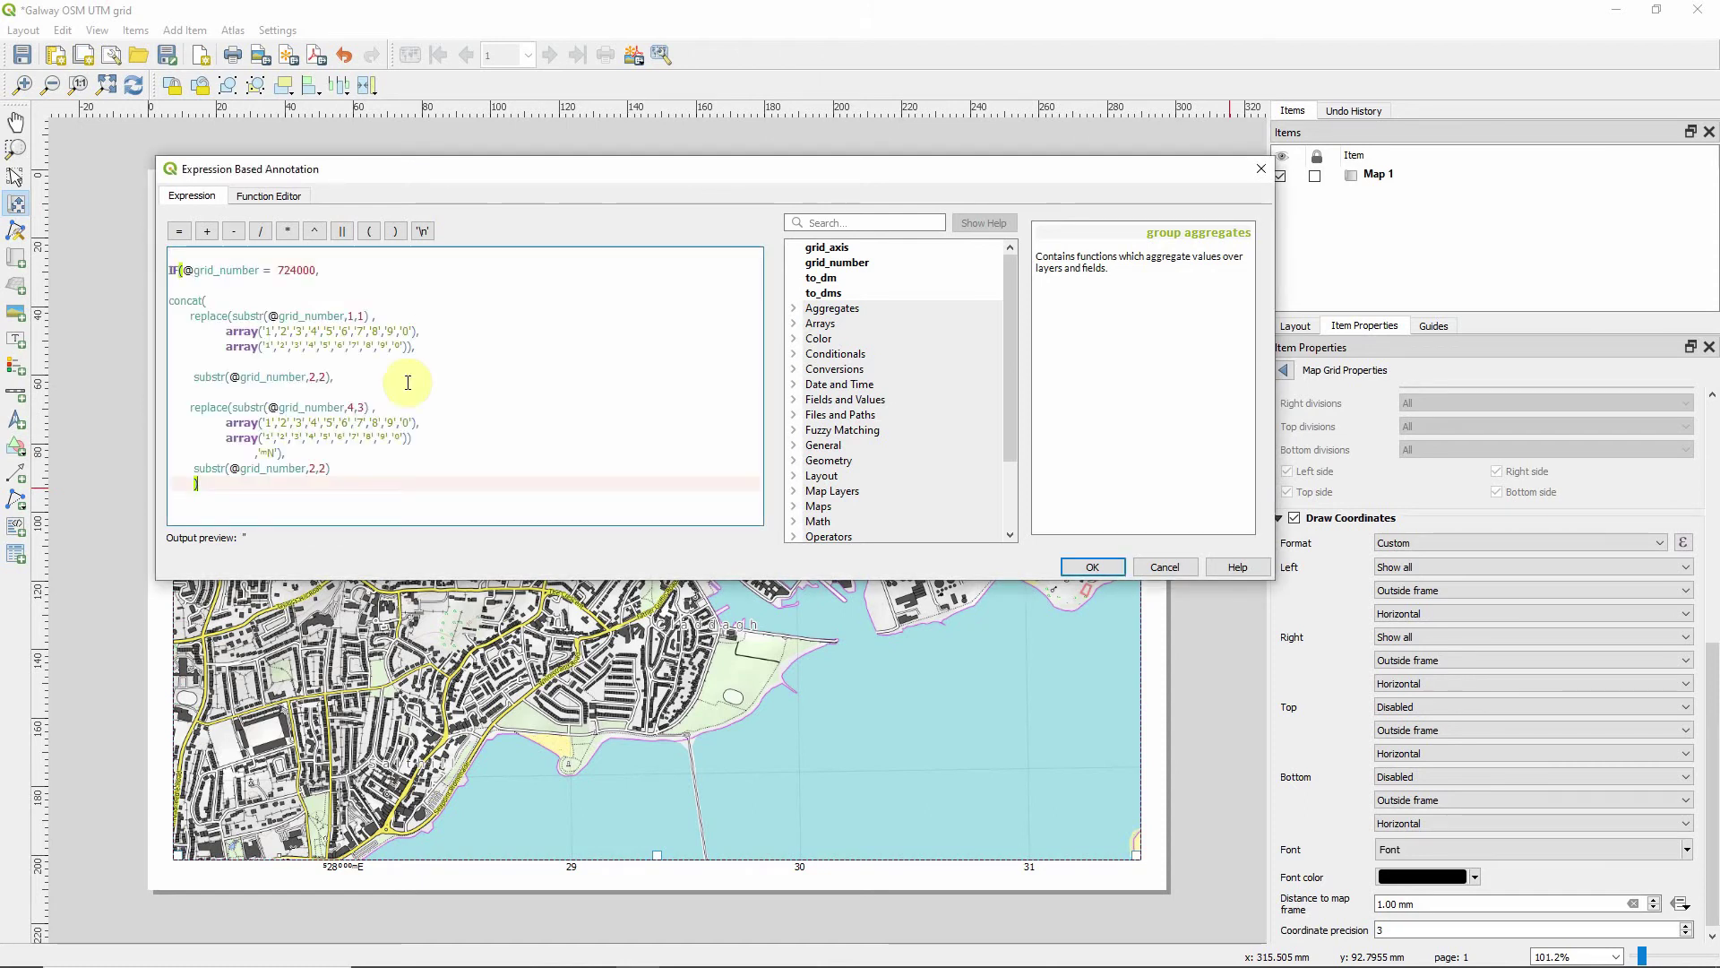
pyautogui.click(1092, 567)
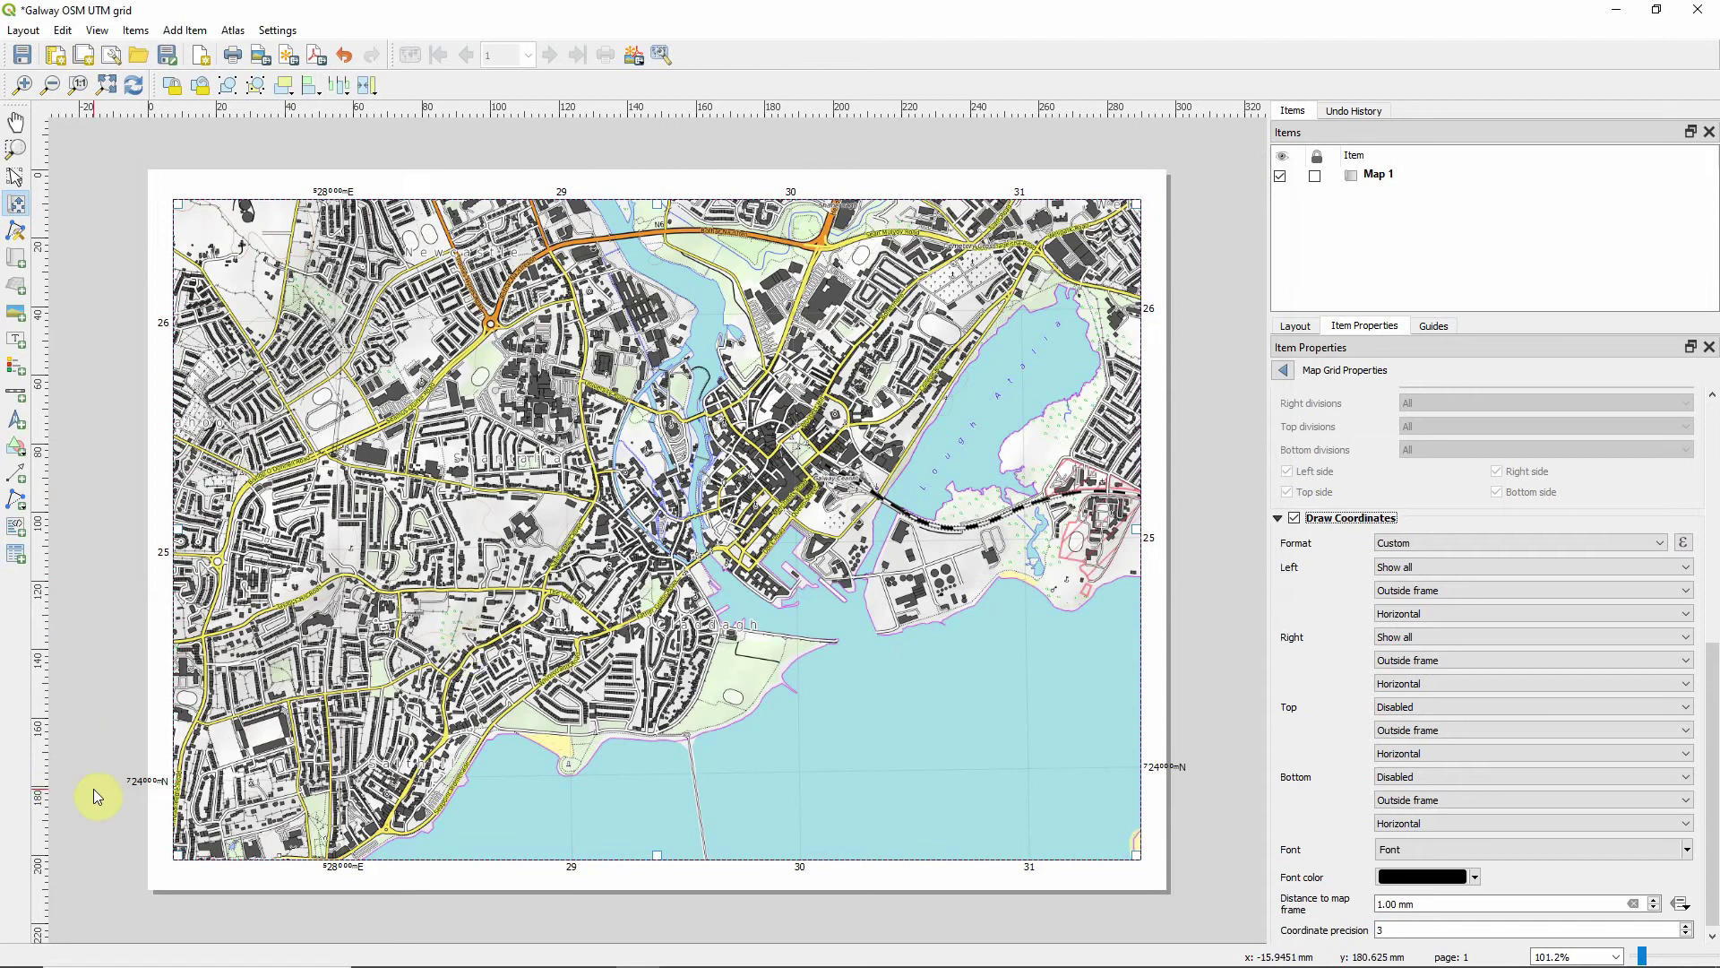
pyautogui.click(1713, 614)
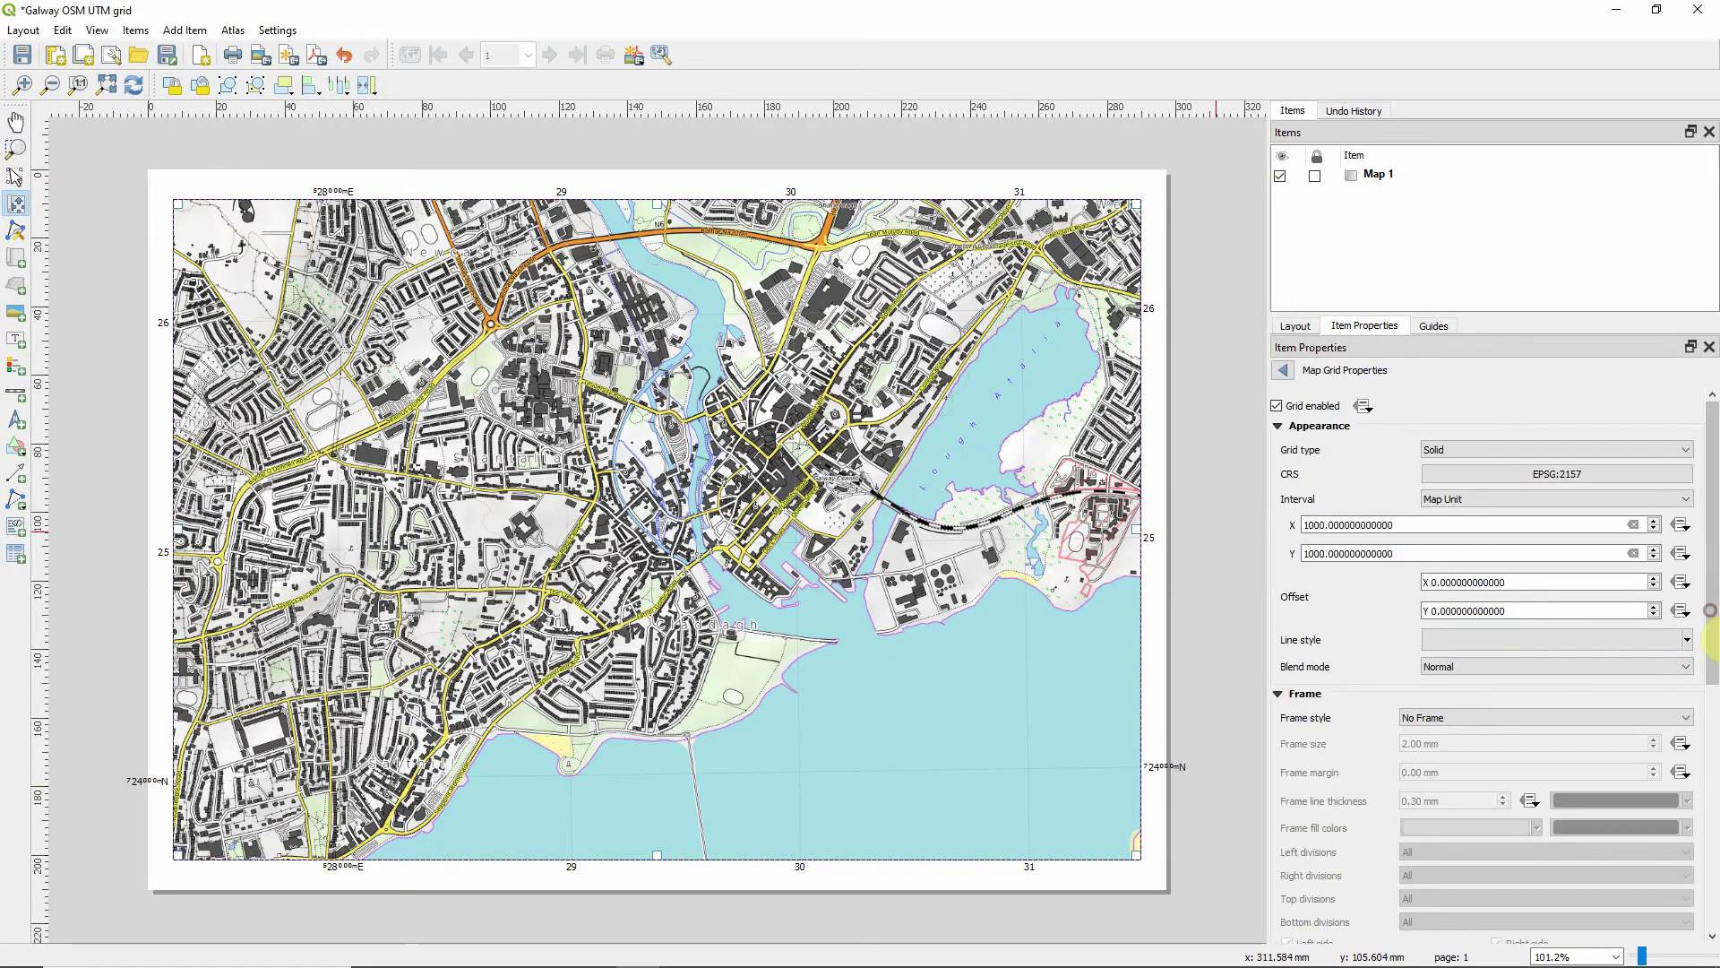
pyautogui.scroll(-8, 1433, 628)
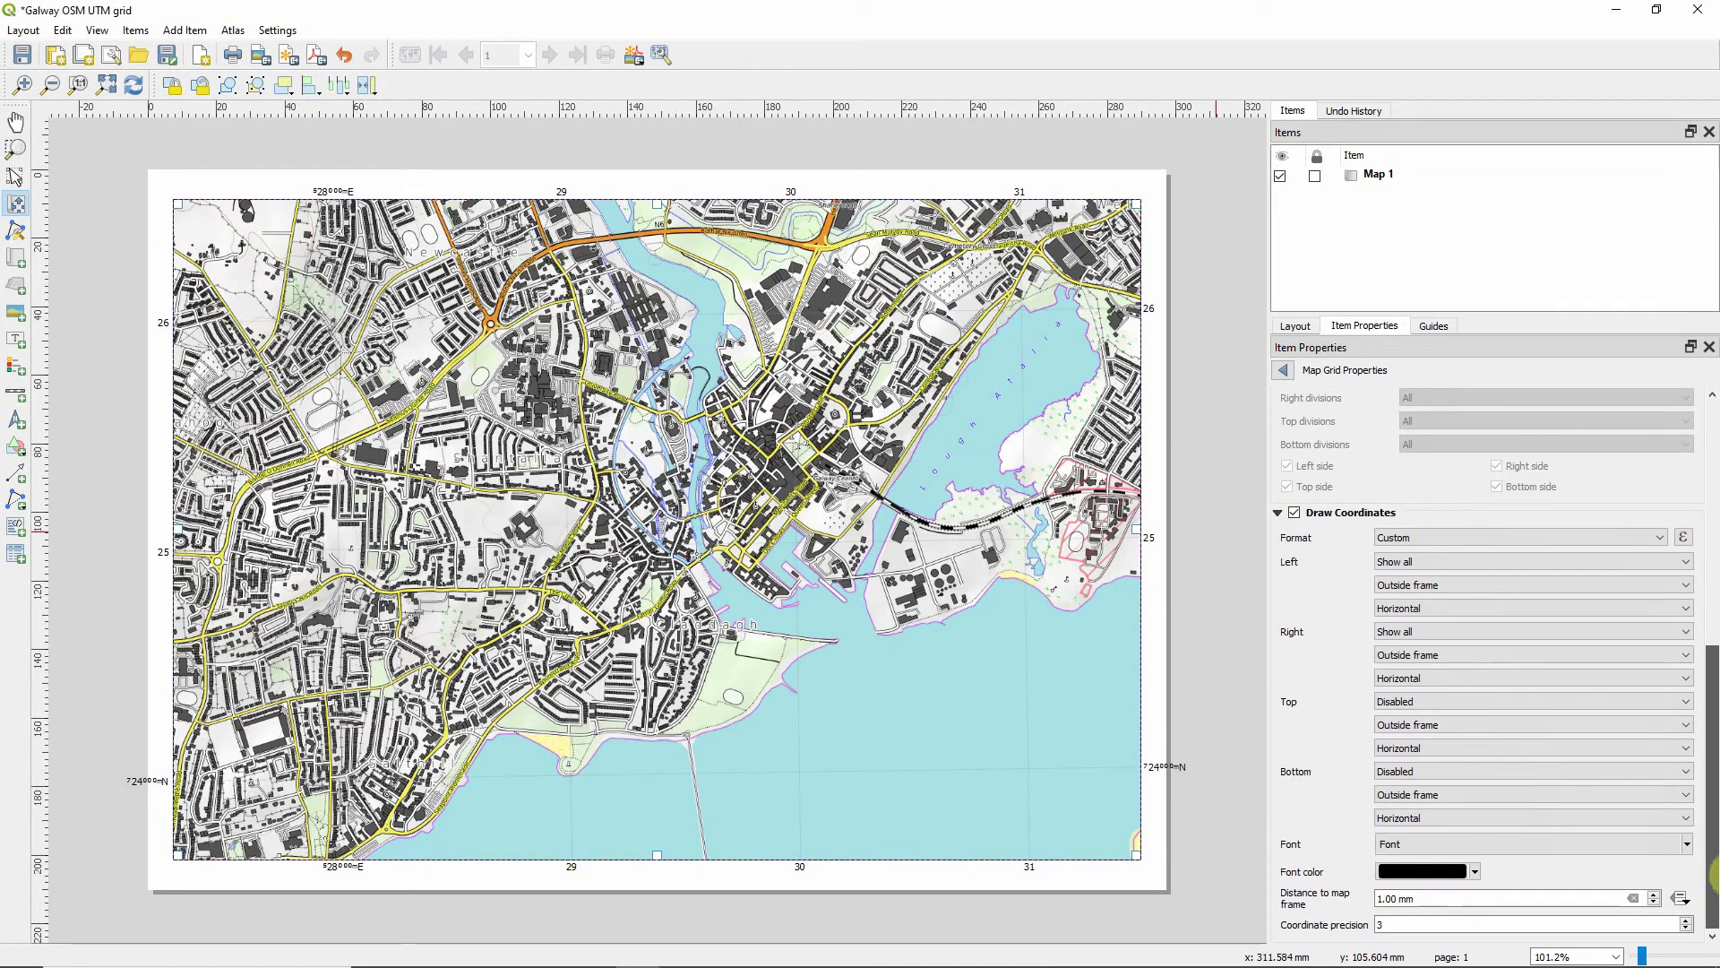
# Set left-edge labels to Vertical ascending and right-edge labels to Vertical descending.
pyautogui.click(1409, 609)
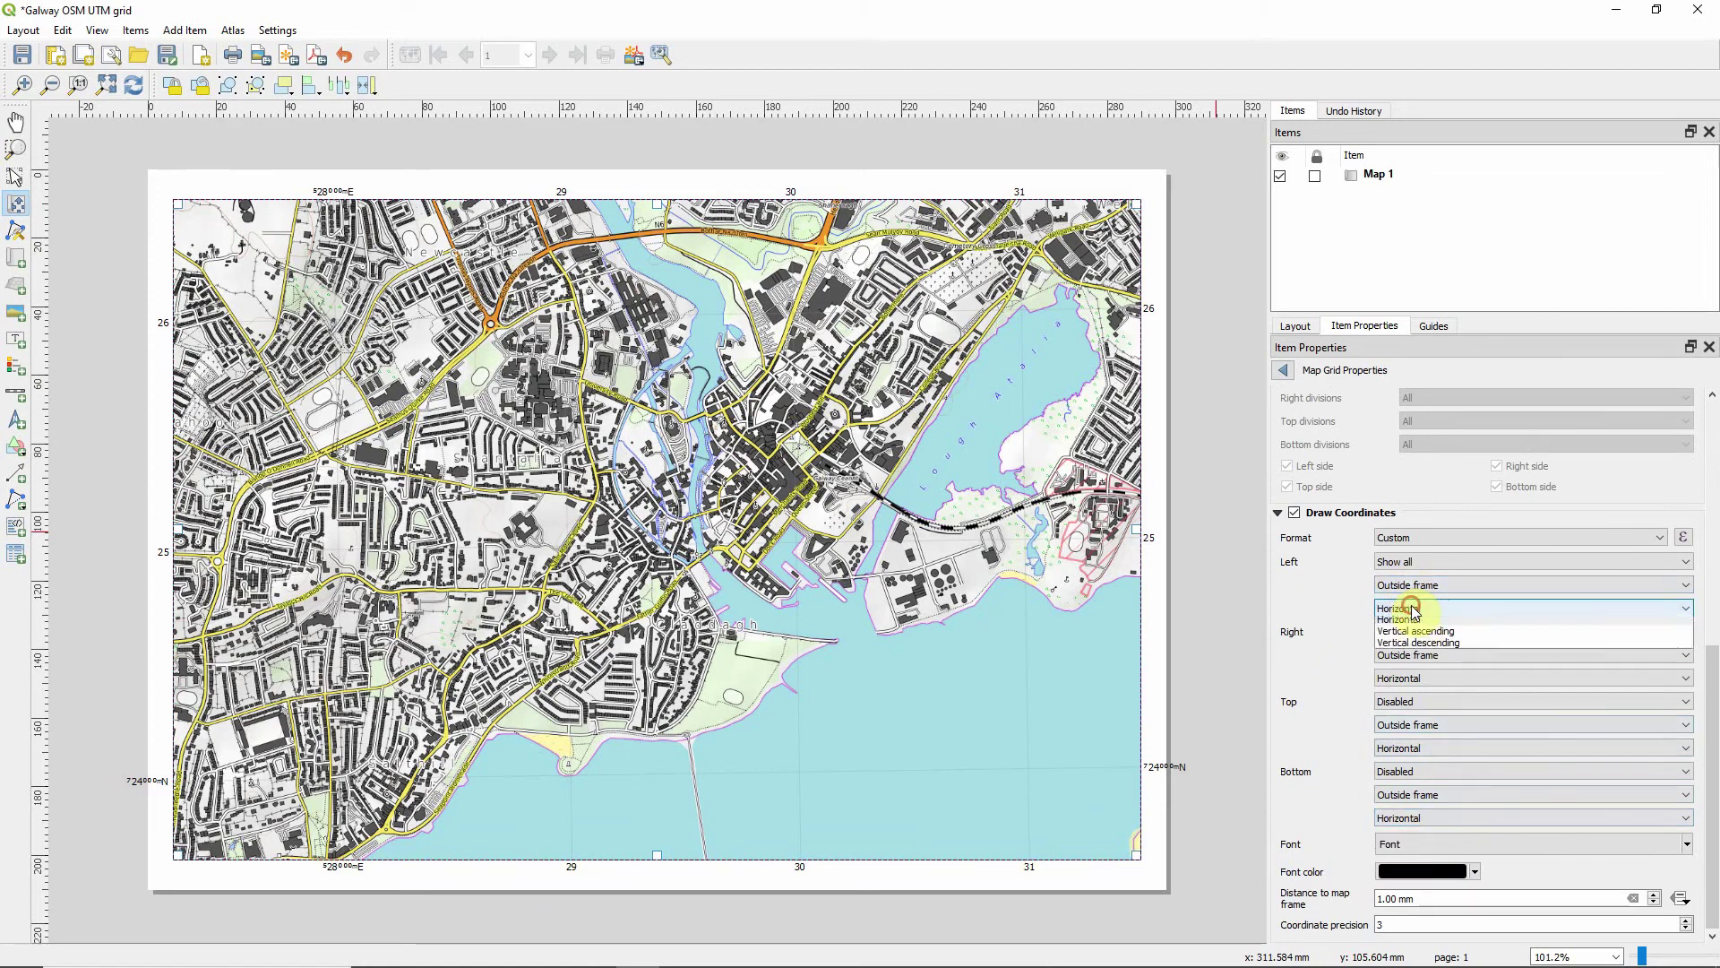
pyautogui.click(1412, 625)
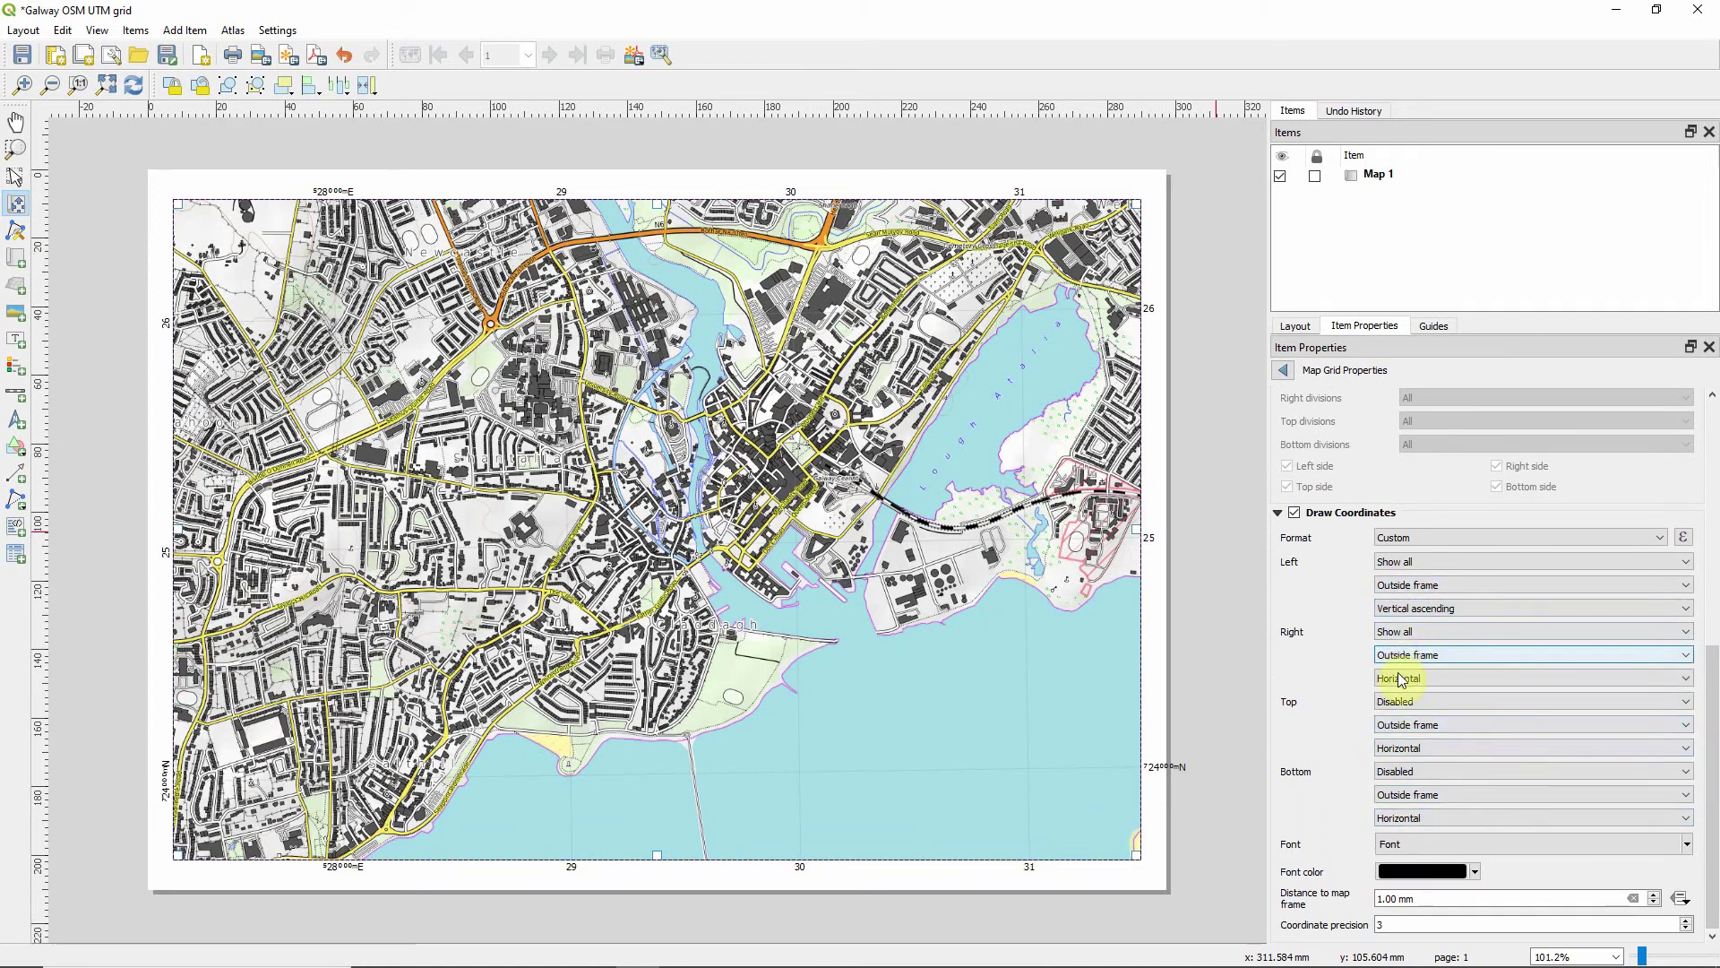
pyautogui.click(1403, 678)
pyautogui.click(1404, 716)
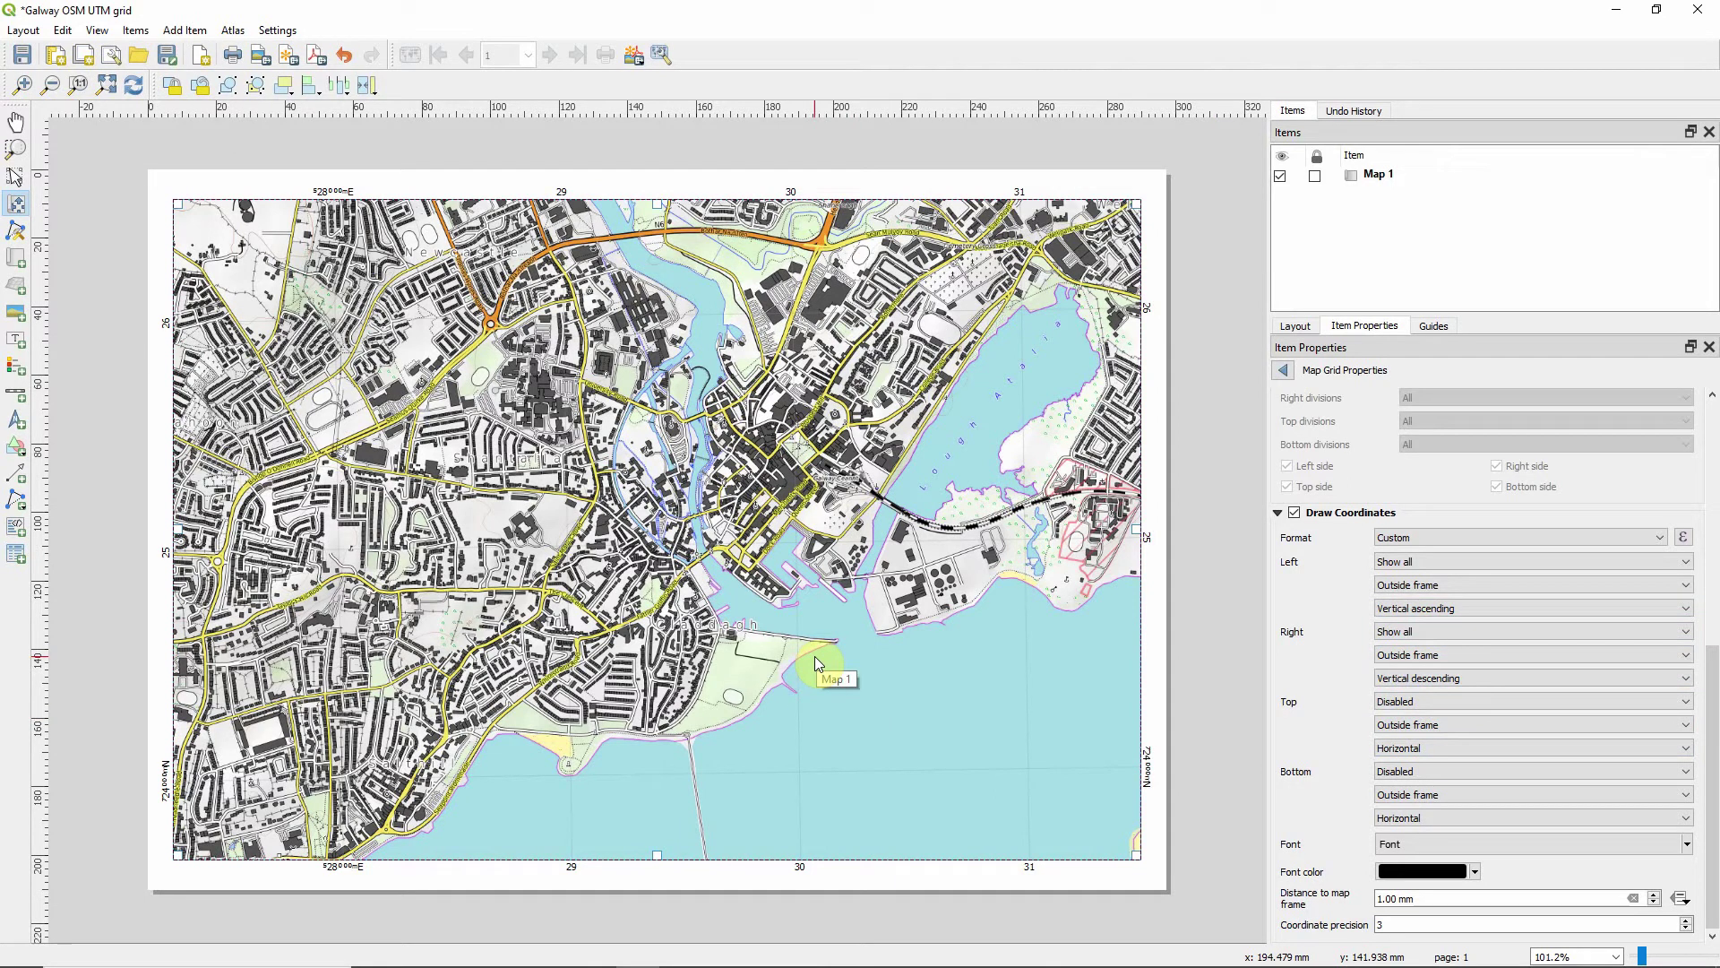
# Zoom in to inspect the grid labels along the map edges and corners.
pyautogui.click(23, 86)
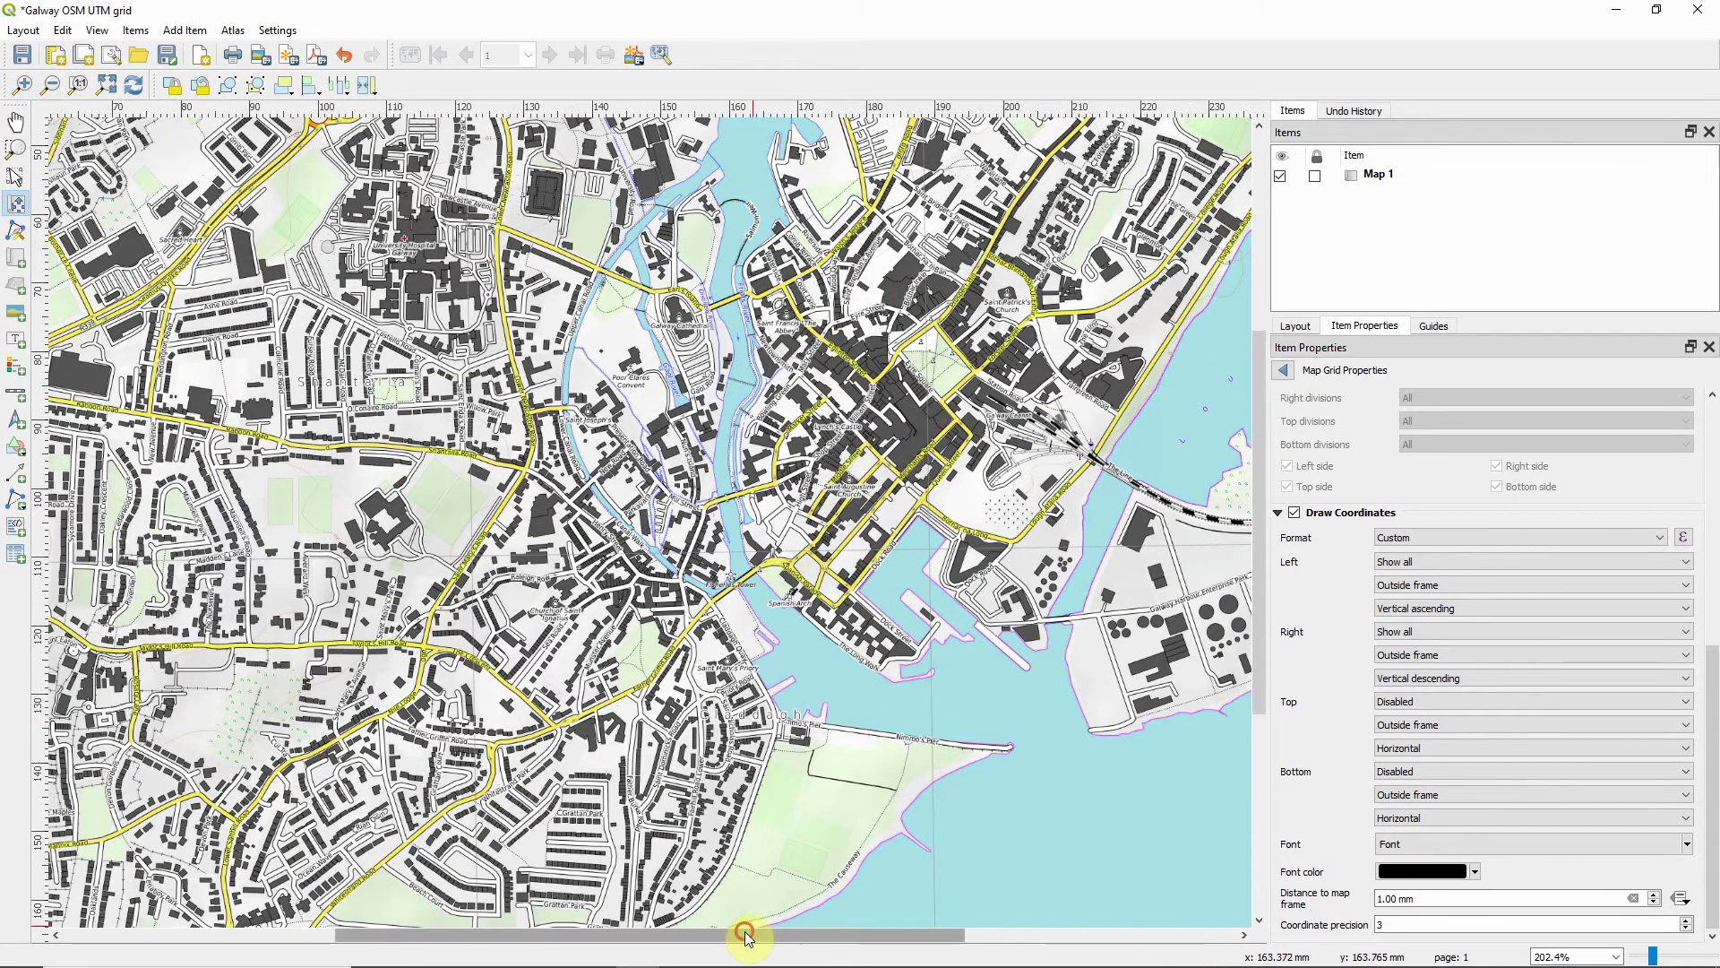
pyautogui.moveTo(749, 935); pyautogui.dragTo(475, 934)
pyautogui.moveTo(1257, 510); pyautogui.dragTo(1148, 710)
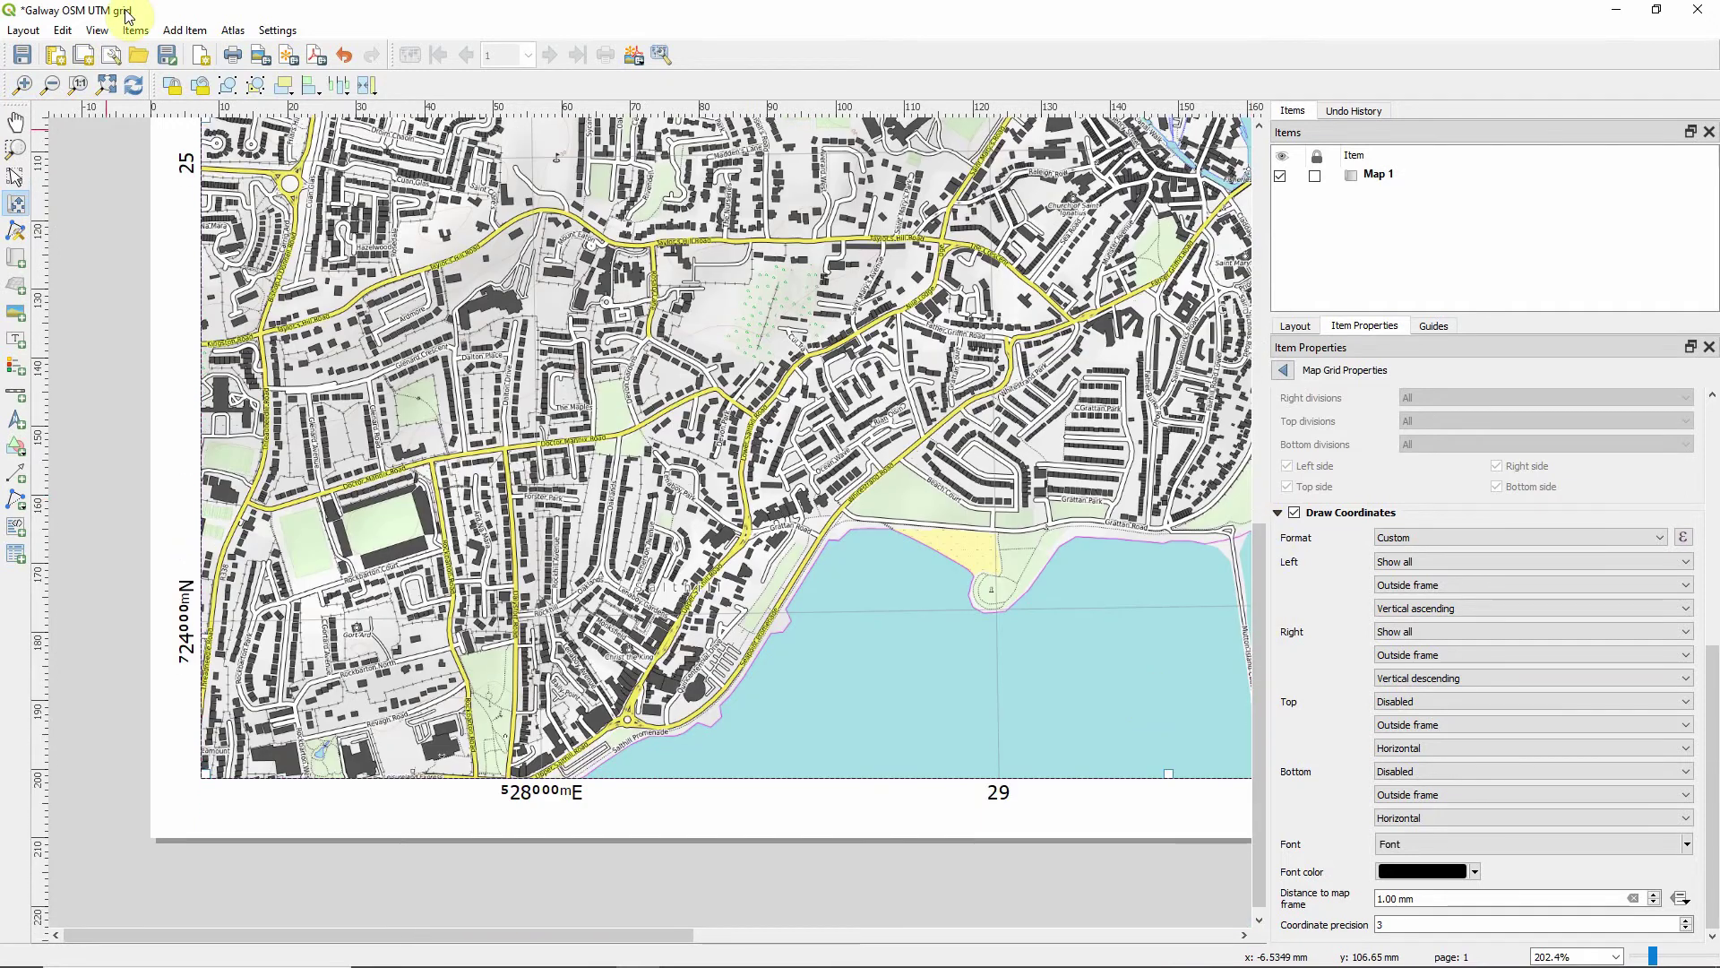
pyautogui.click(22, 86)
pyautogui.moveTo(465, 934)
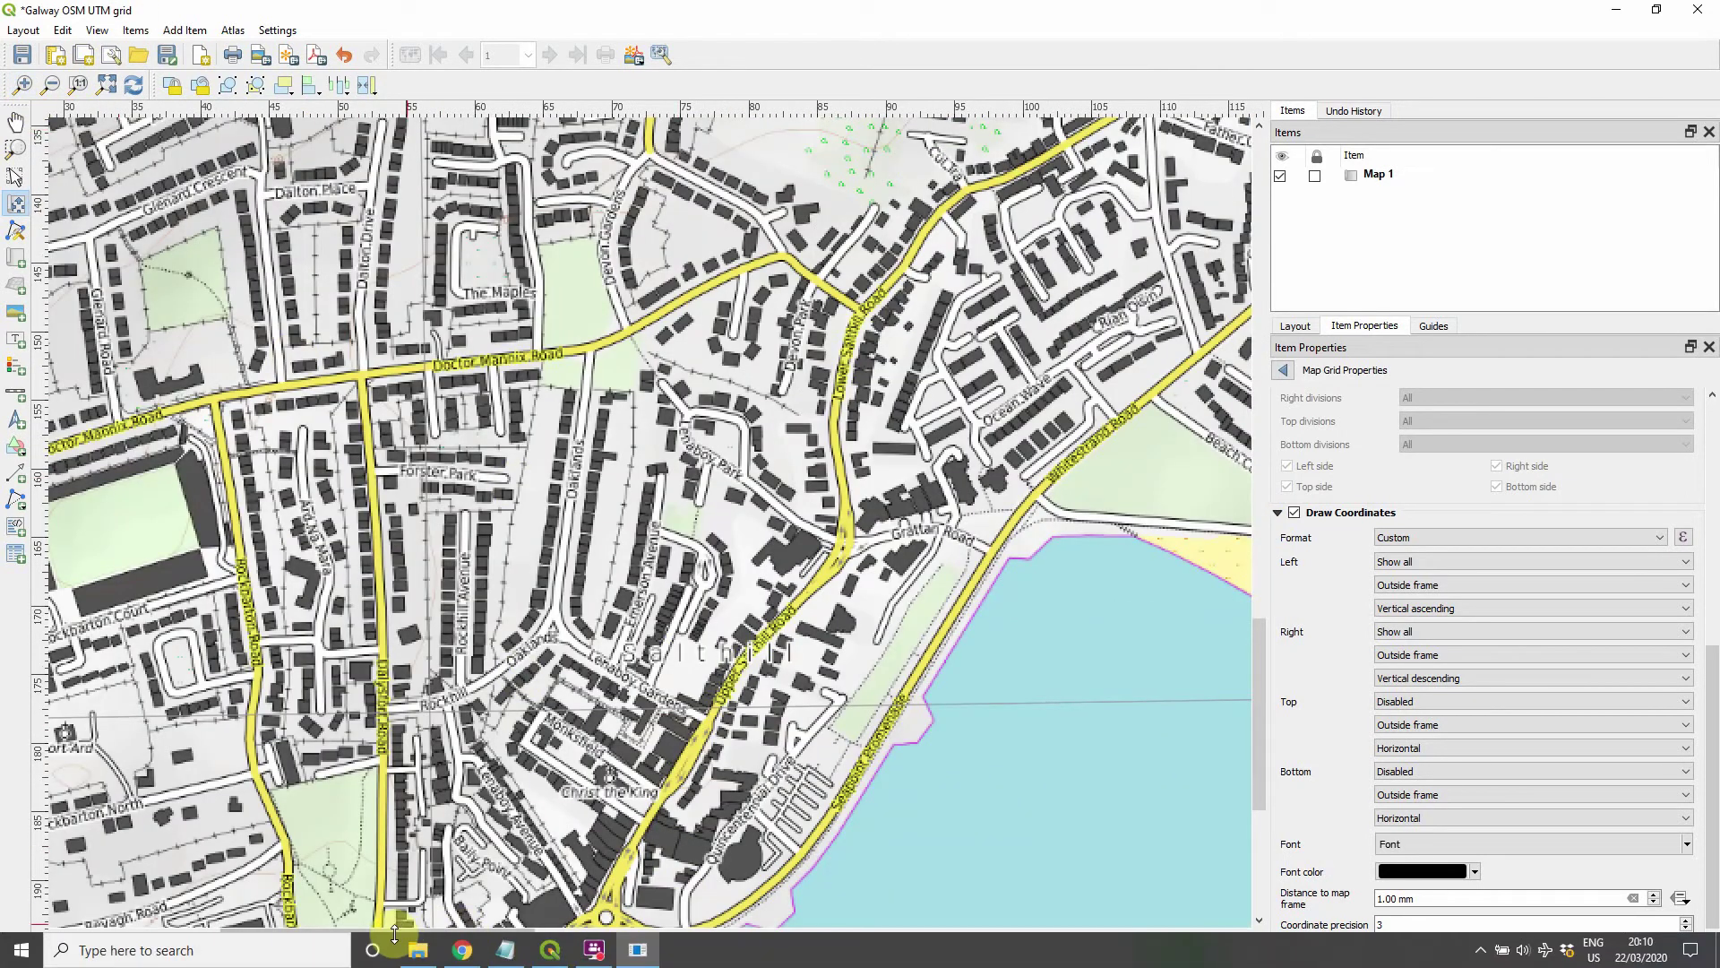
pyautogui.moveTo(380, 934); pyautogui.dragTo(242, 935)
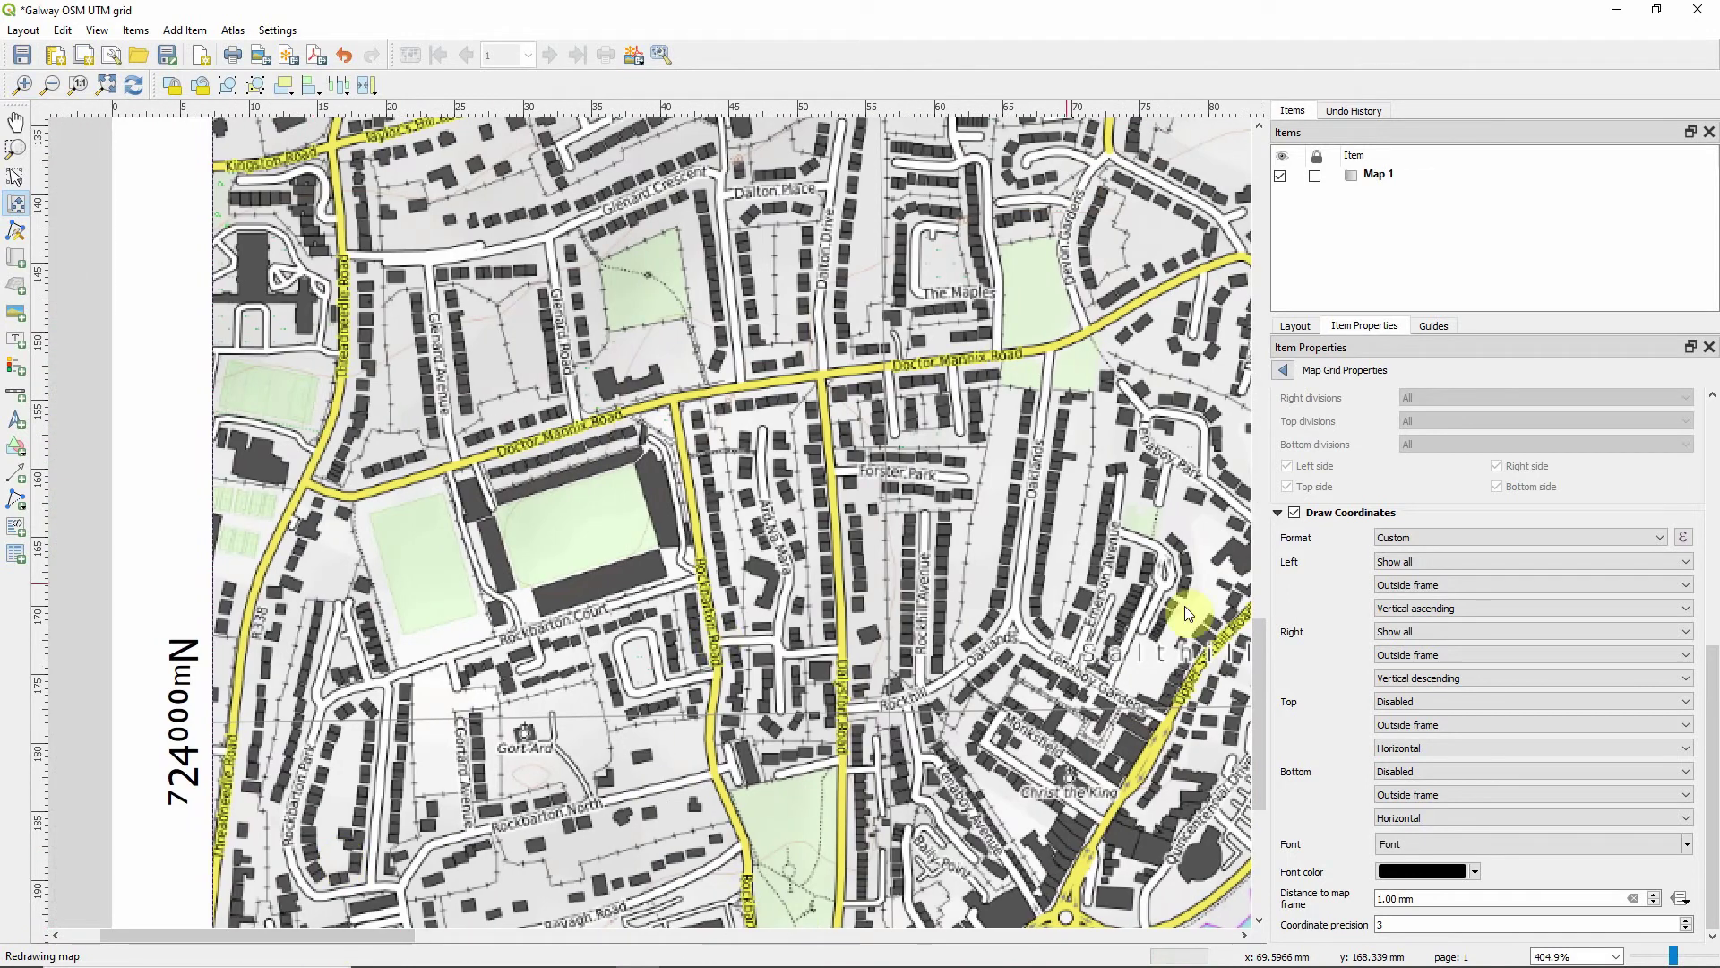
pyautogui.moveTo(1261, 660); pyautogui.dragTo(1252, 739)
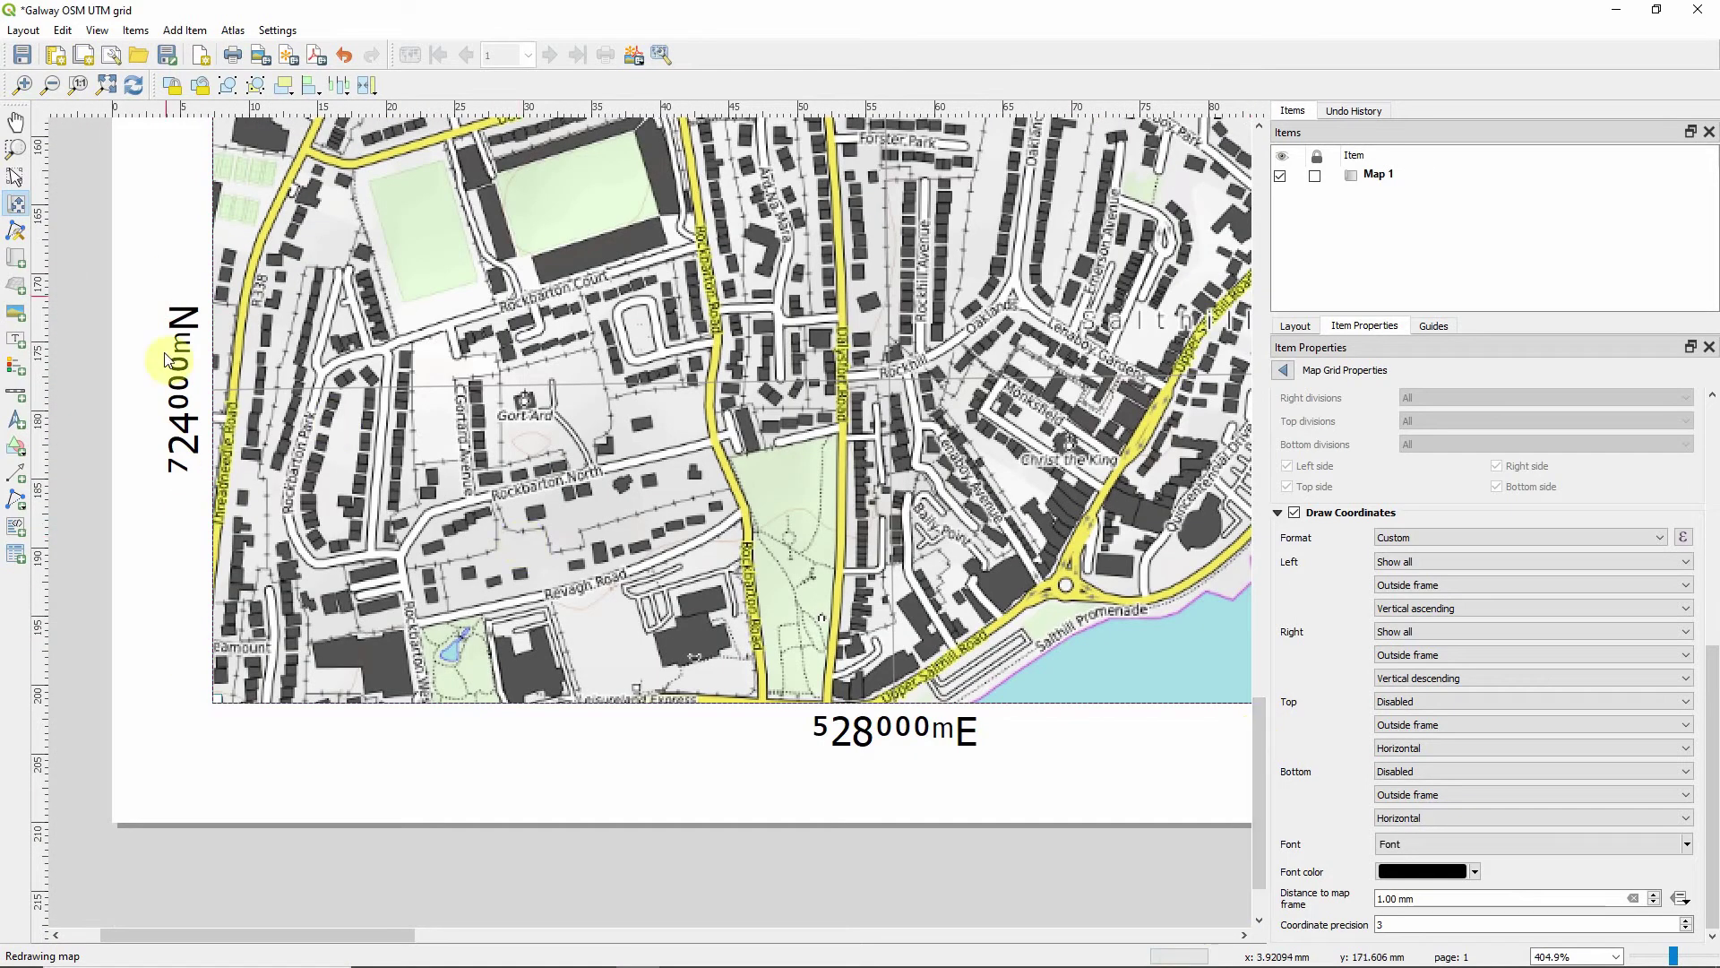
# Shift the map content left and slightly up within its frame, then view the full page.
pyautogui.click(15, 206)
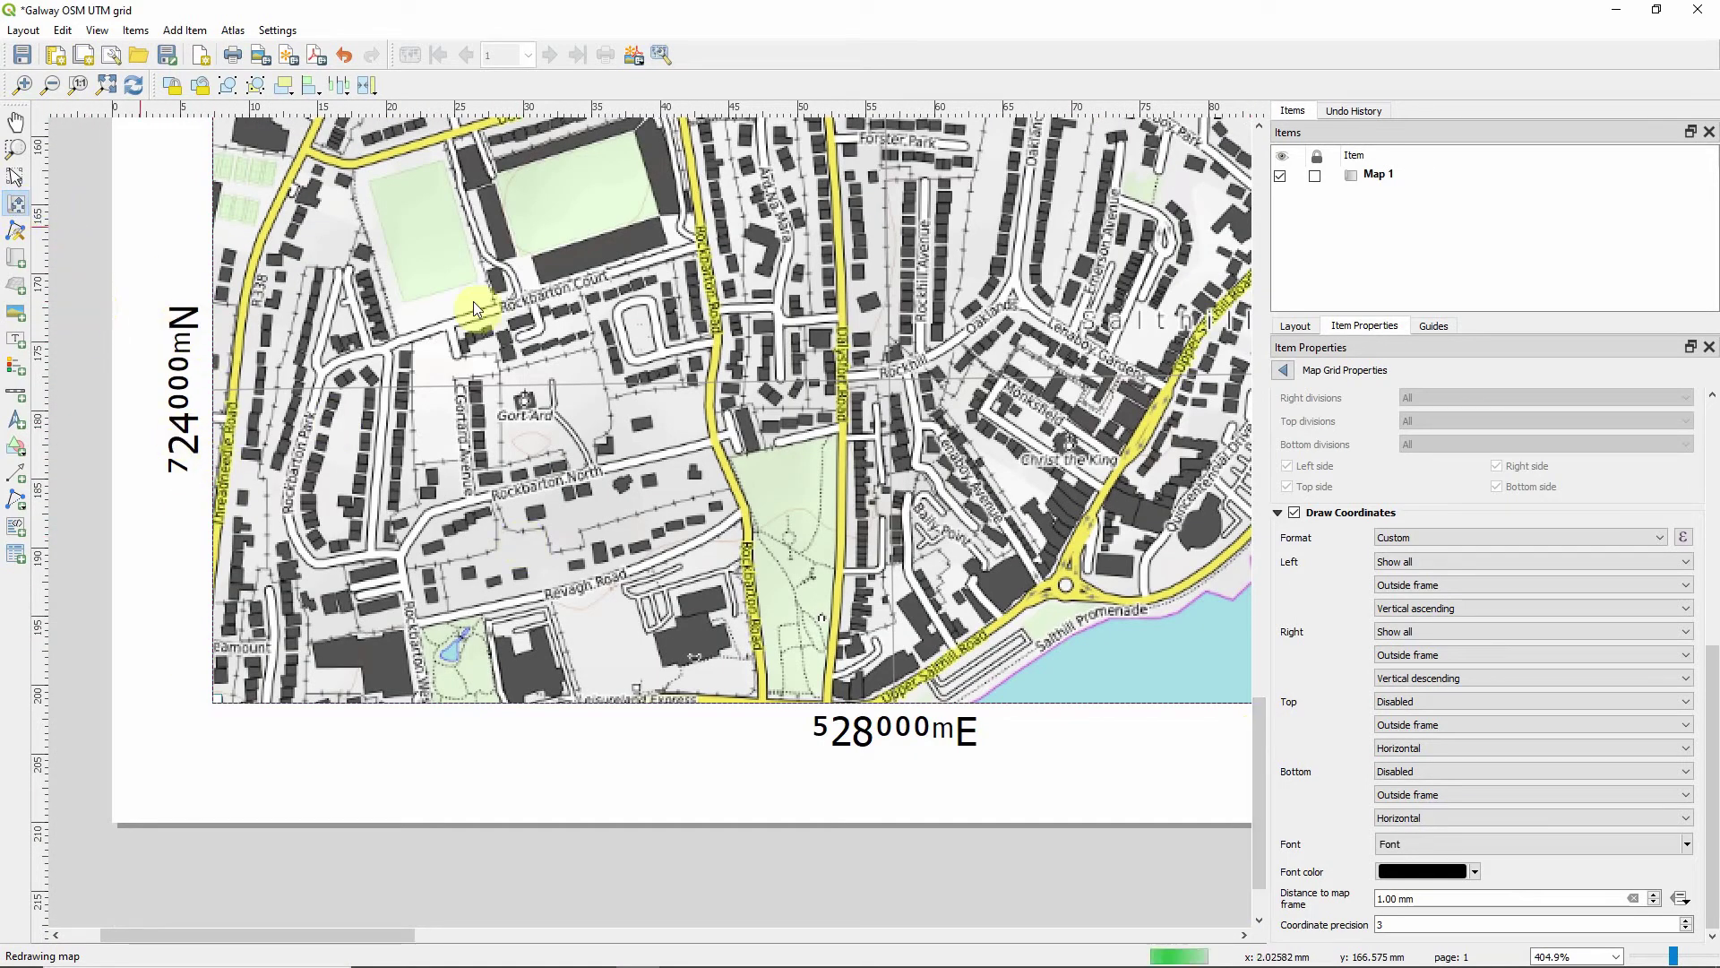
pyautogui.moveTo(502, 320); pyautogui.dragTo(357, 286)
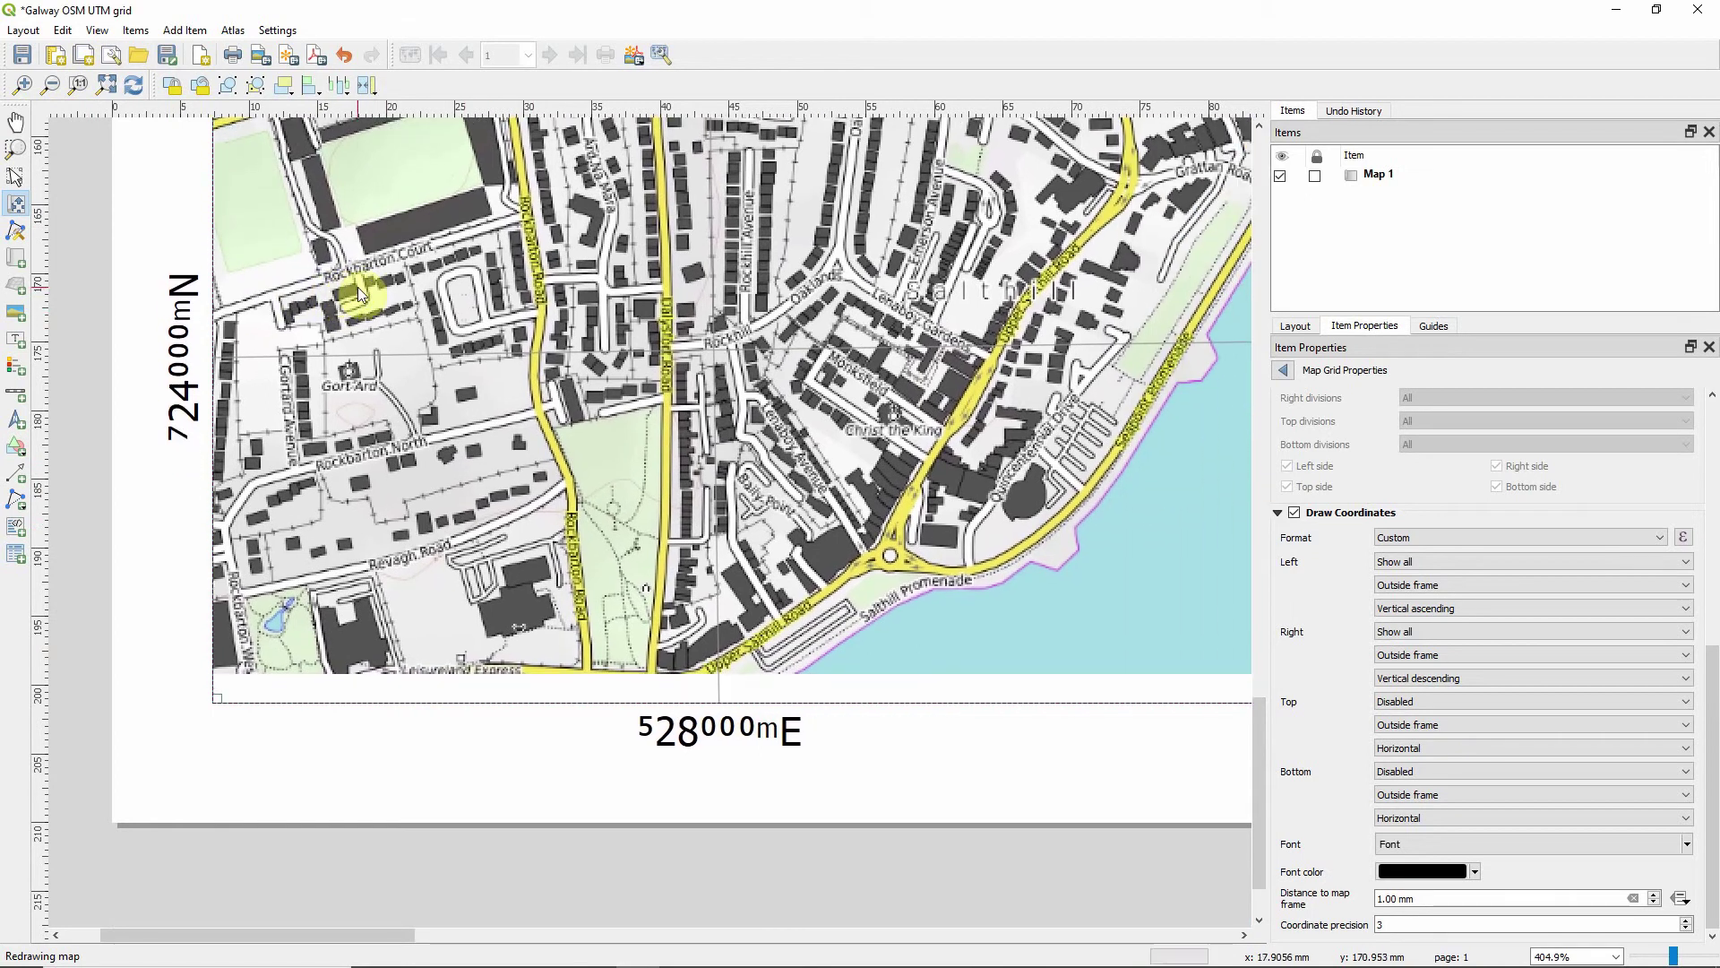
pyautogui.click(99, 88)
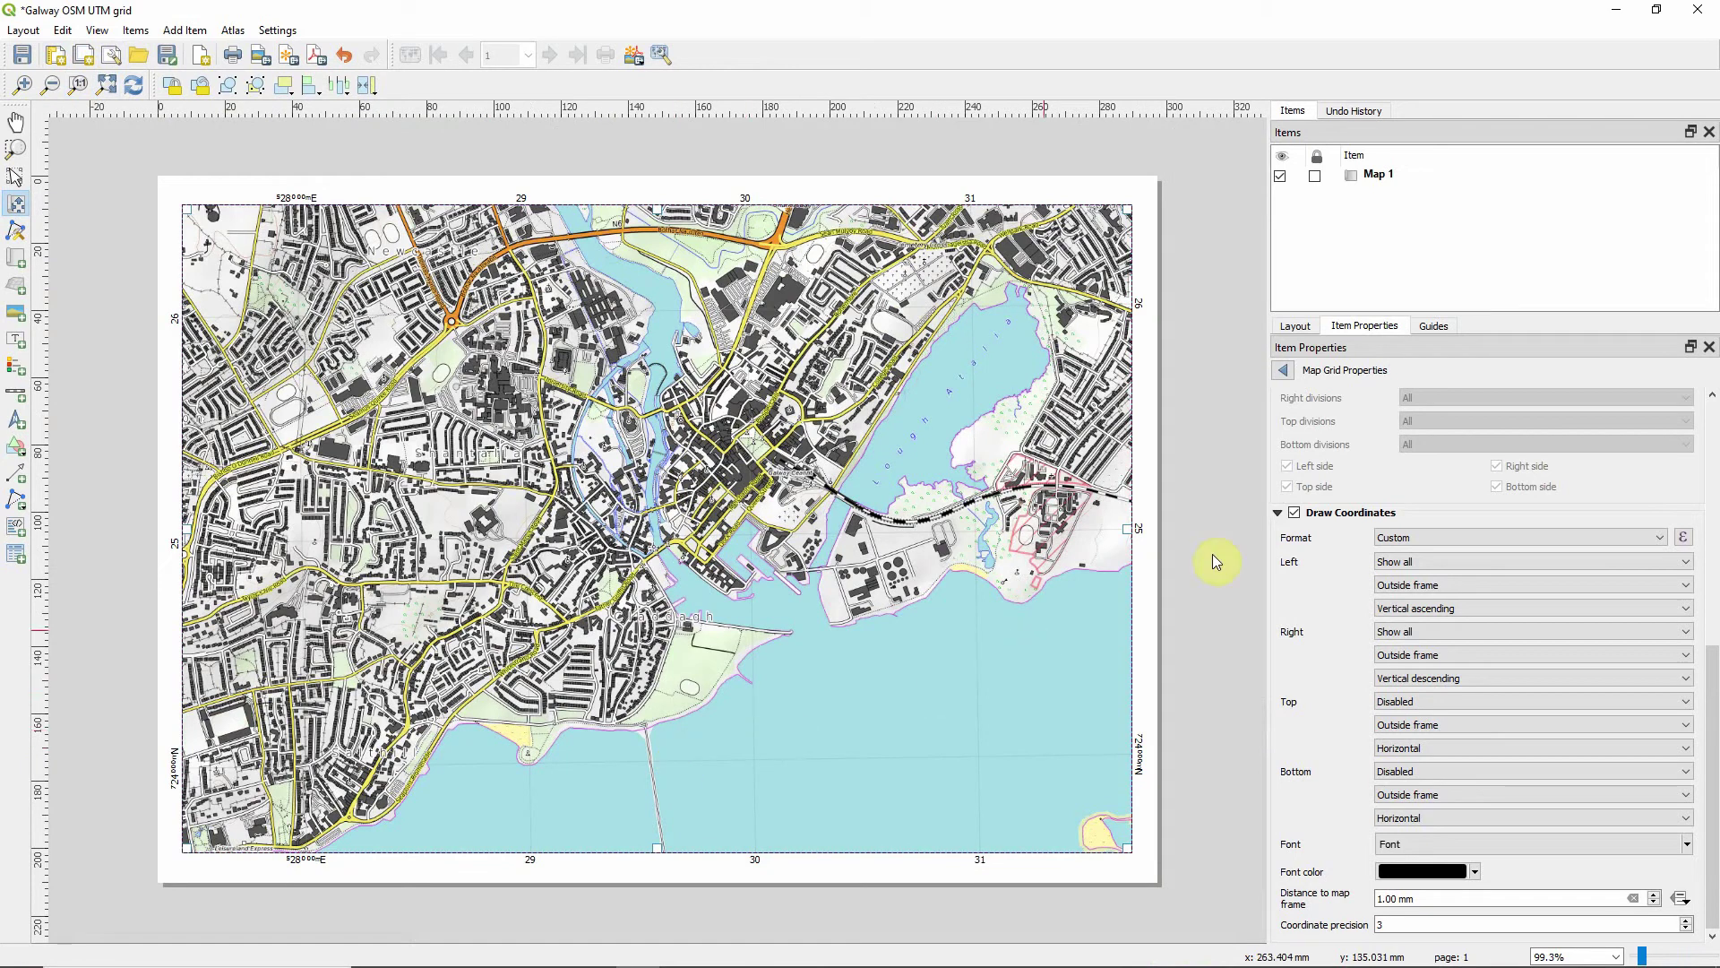
# Add Grid 3 to Map 1, rename it WGS84, and open its Modify Grid settings.
pyautogui.click(1290, 373)
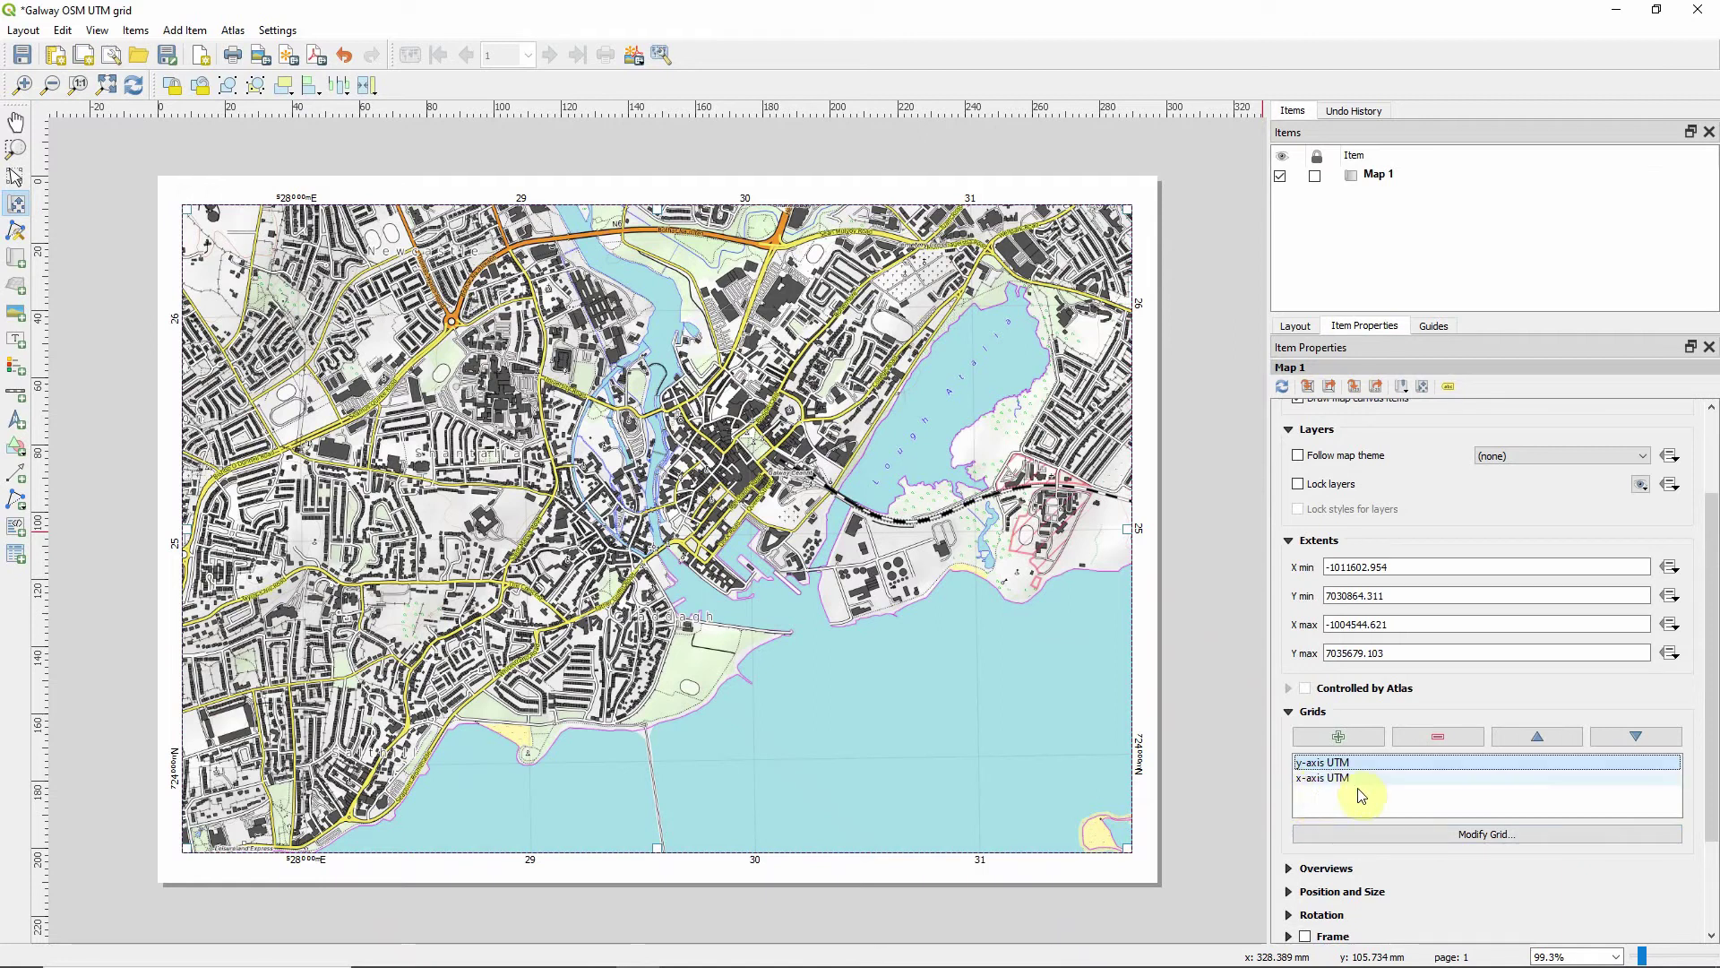
pyautogui.click(1335, 735)
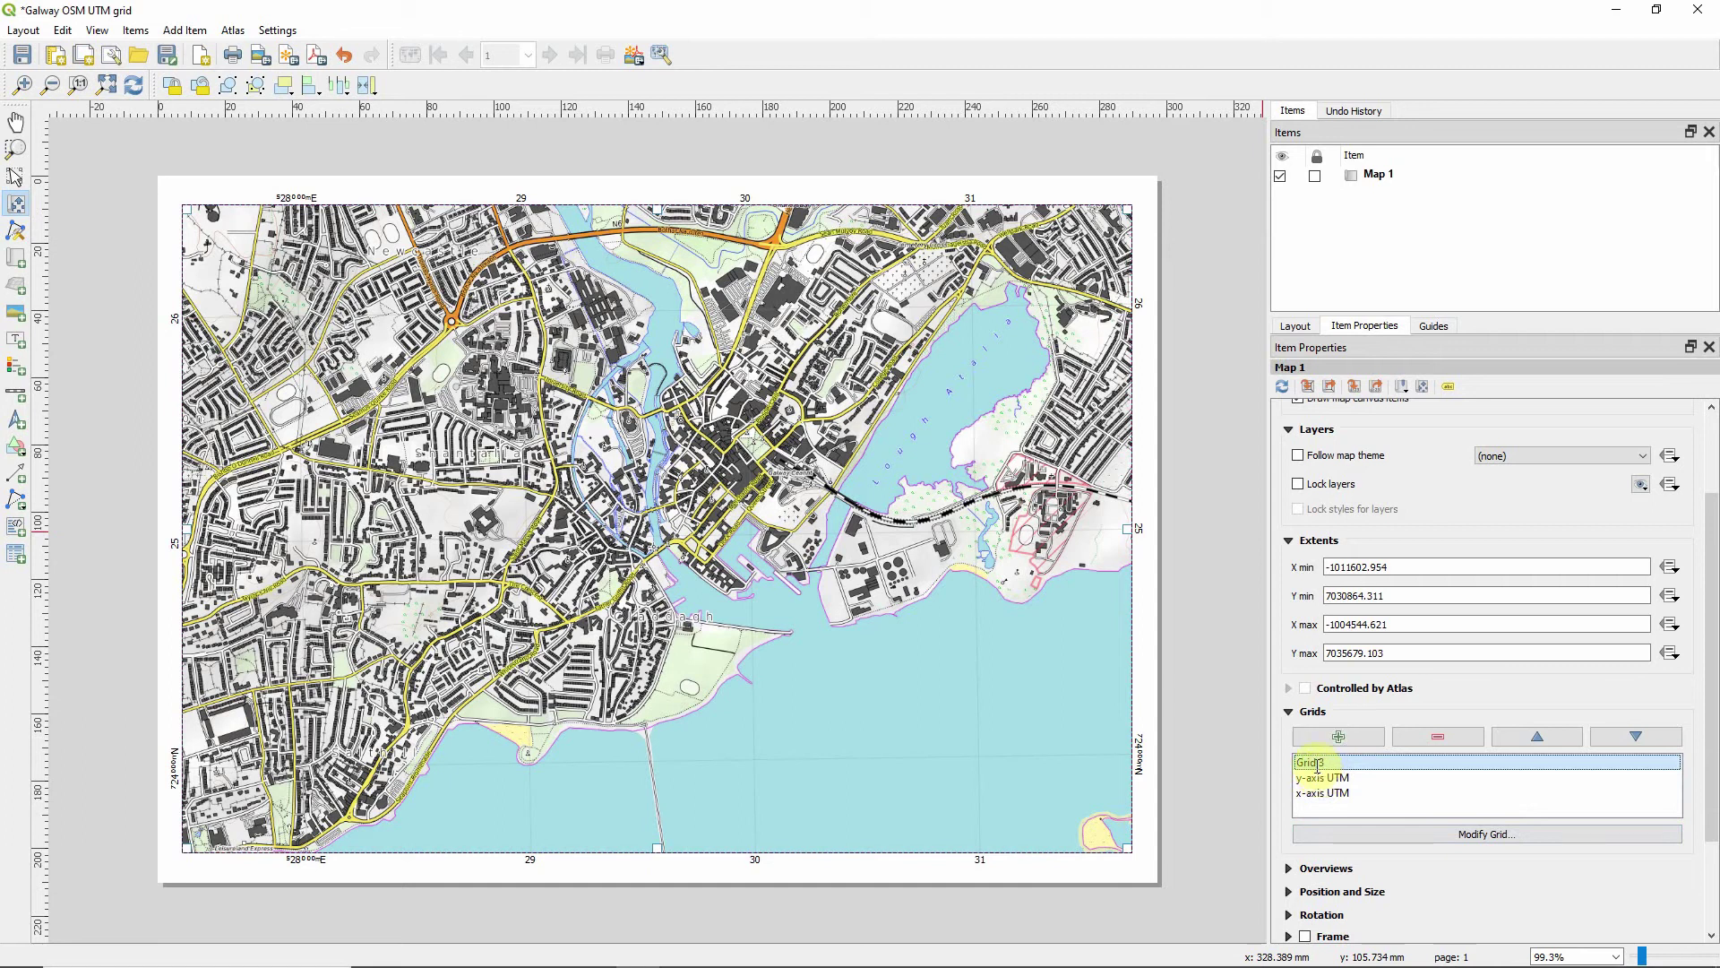
pyautogui.doubleClick(1317, 766)
pyautogui.write('WGS8')
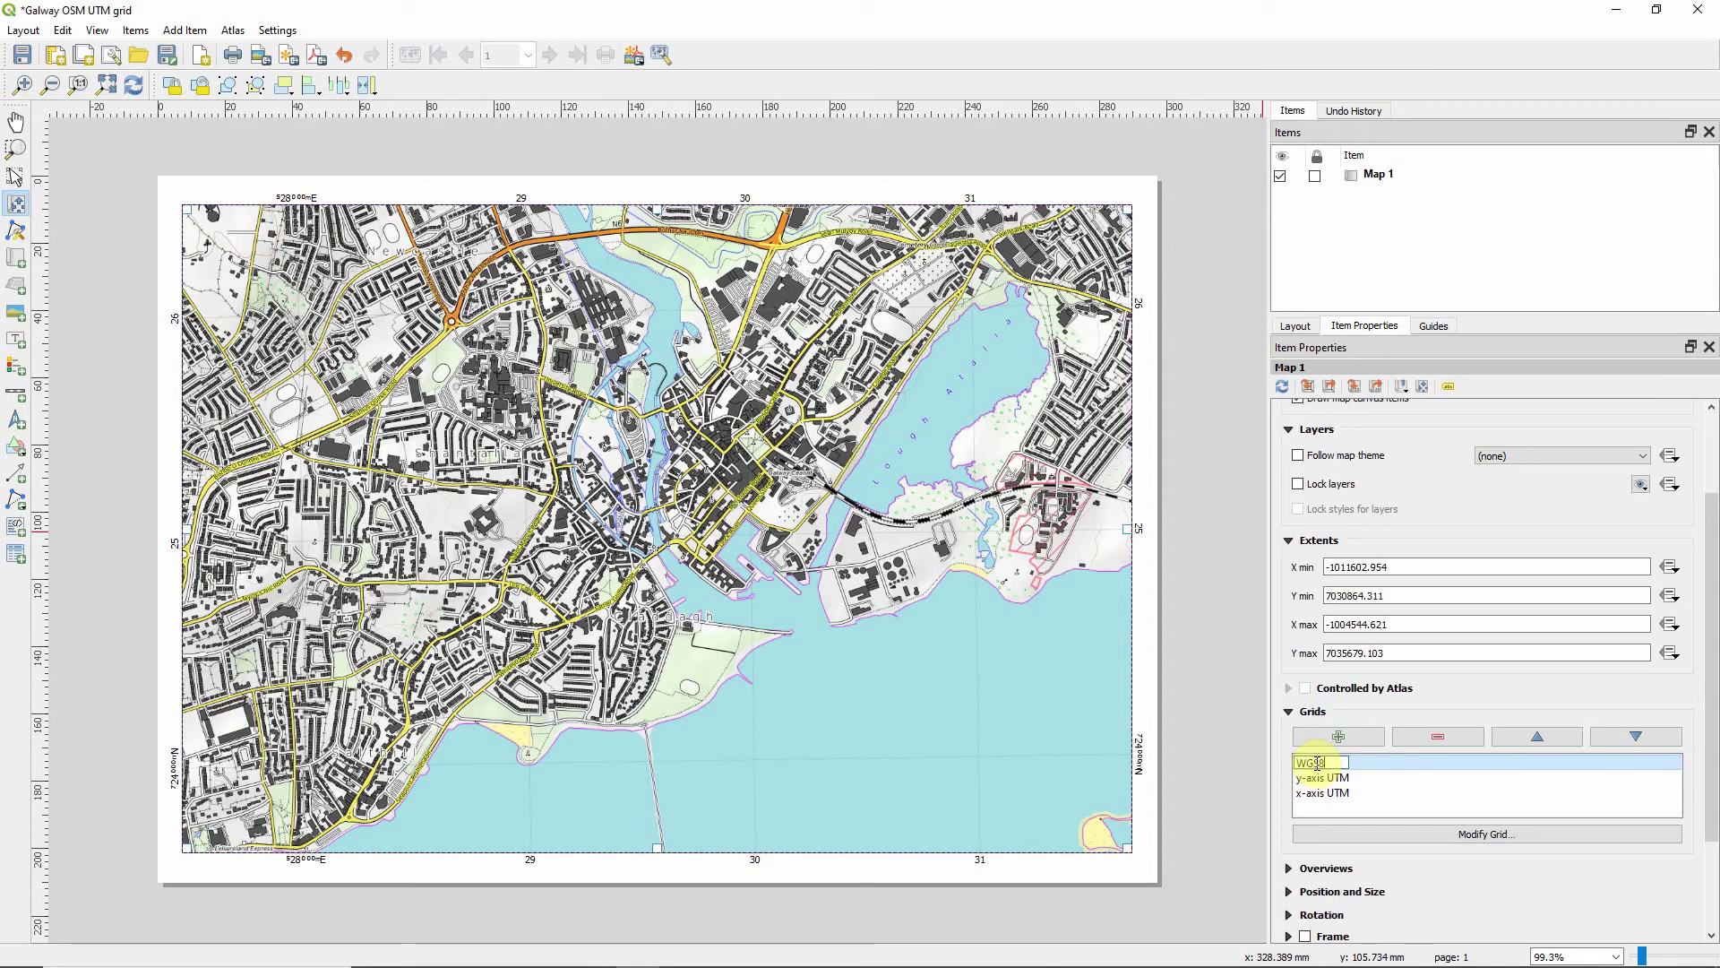
pyautogui.write('4')
pyautogui.press('Return')
pyautogui.click(1324, 762)
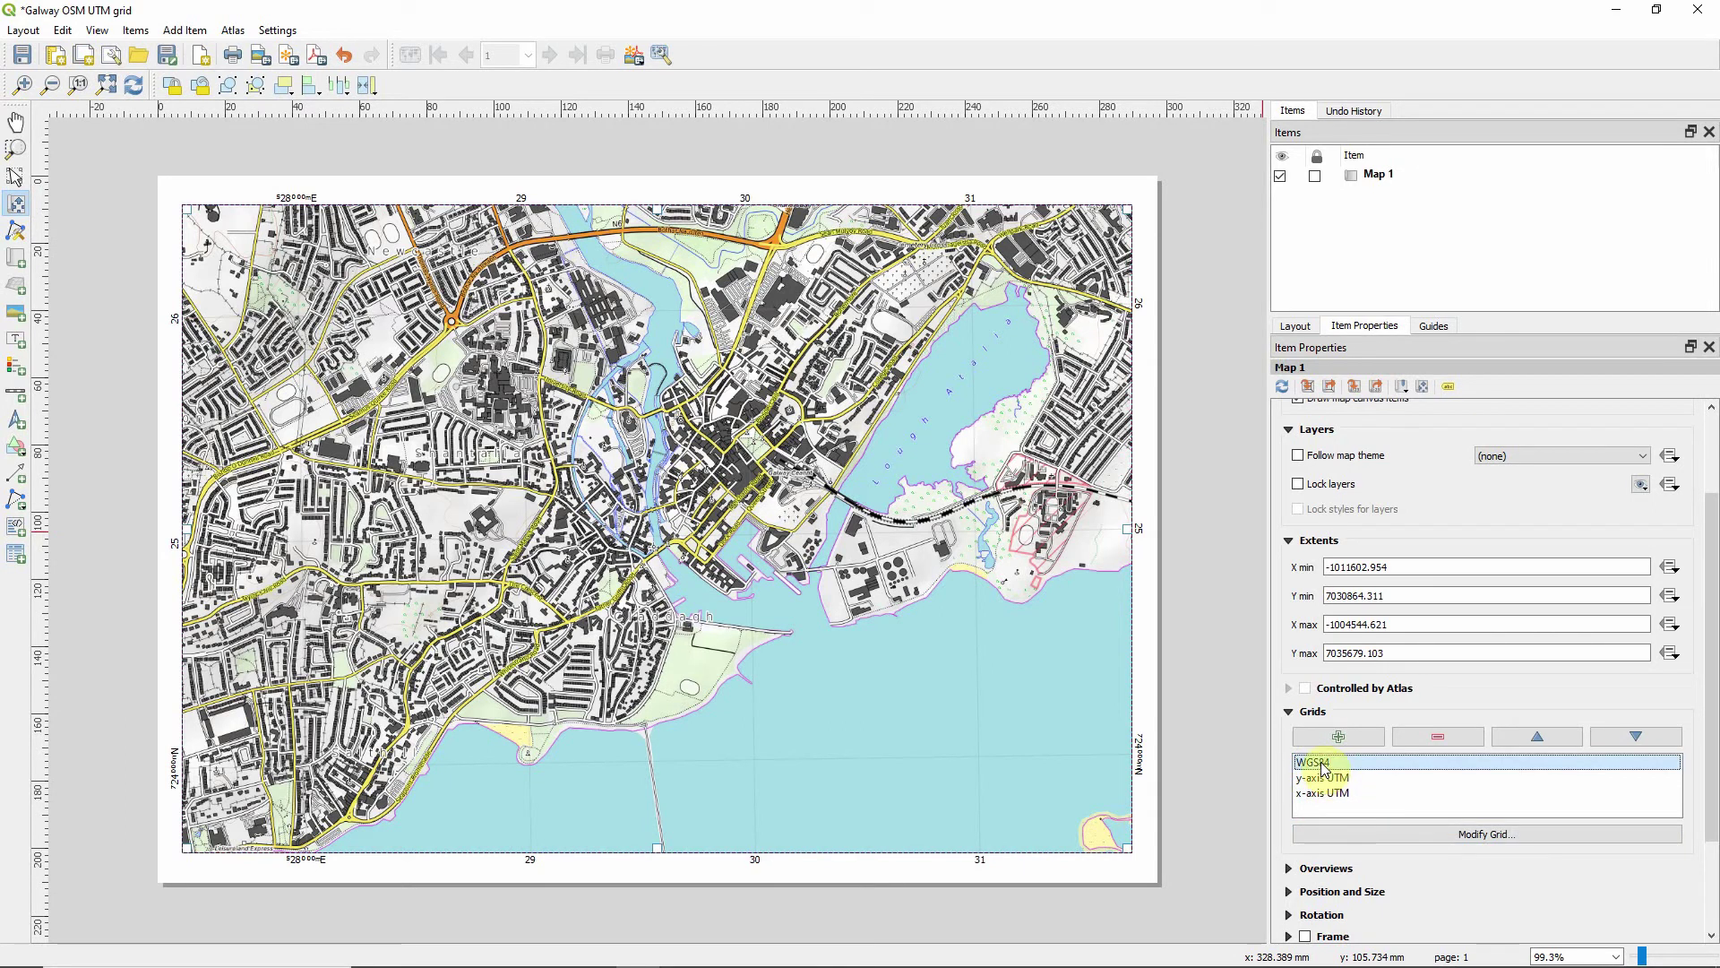
pyautogui.click(1378, 835)
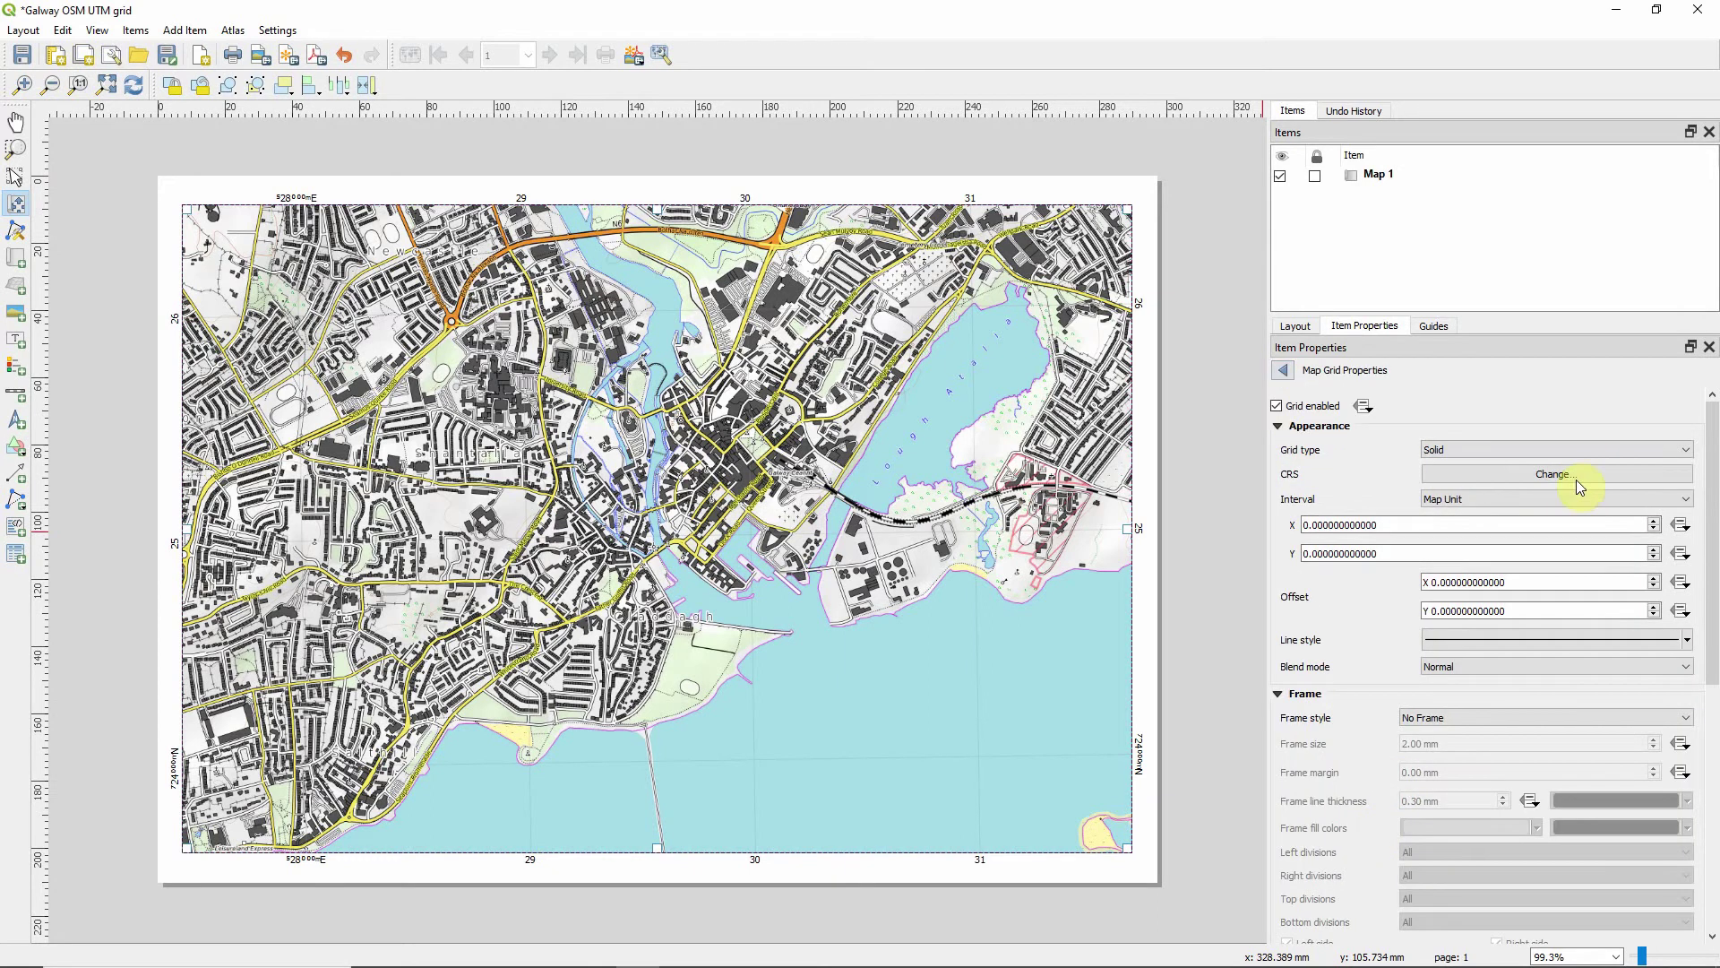
# Set the WGS84 grid's CRS to WGS 84 (EPSG:4326).
pyautogui.click(1523, 473)
pyautogui.click(541, 261)
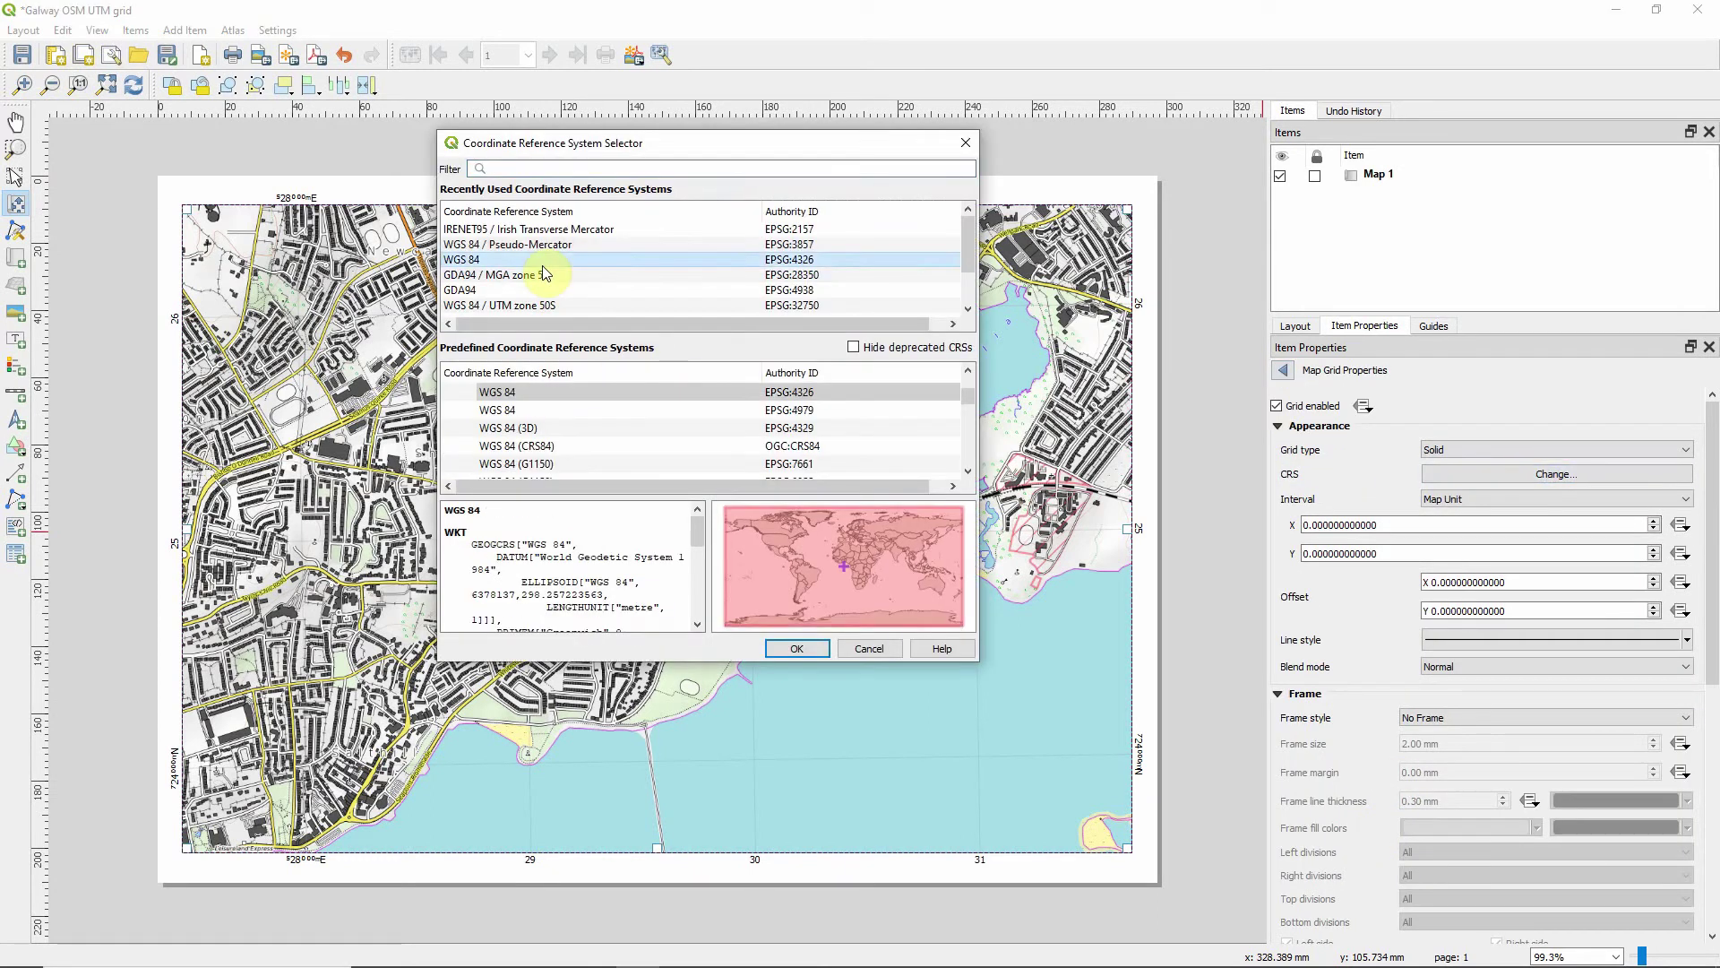
pyautogui.click(796, 647)
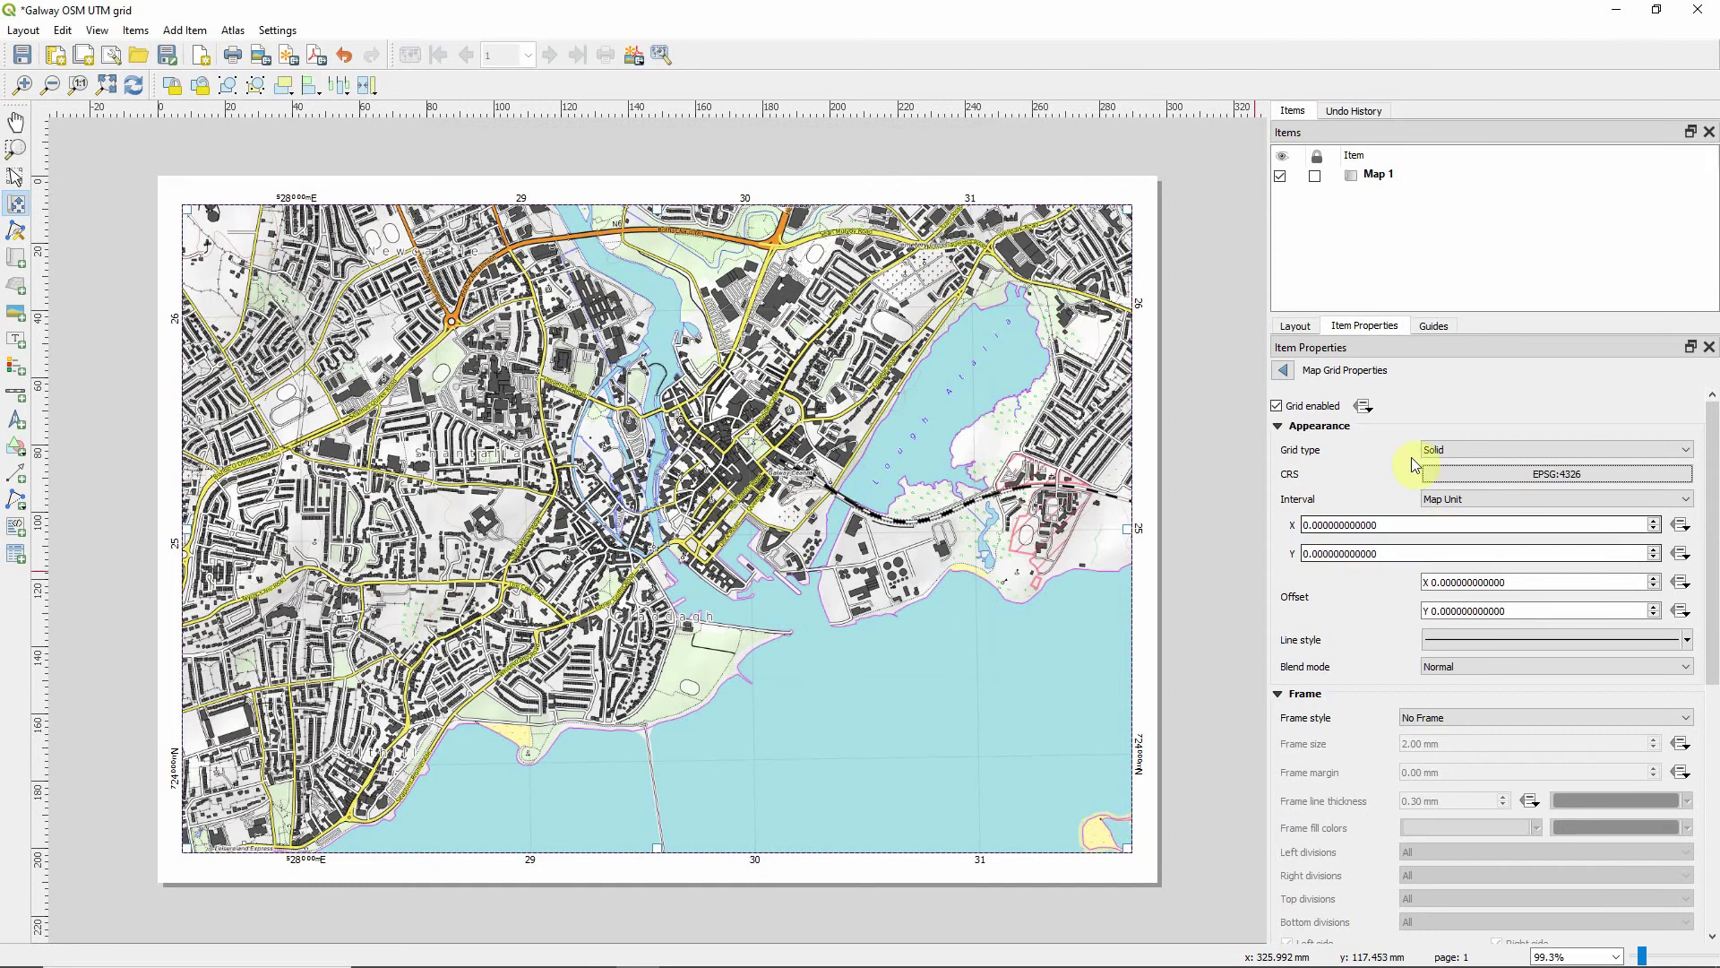
# Set the grid intervals to 0.06 in X and 0.025 in Y.
pyautogui.moveTo(1397, 524); pyautogui.dragTo(1331, 521)
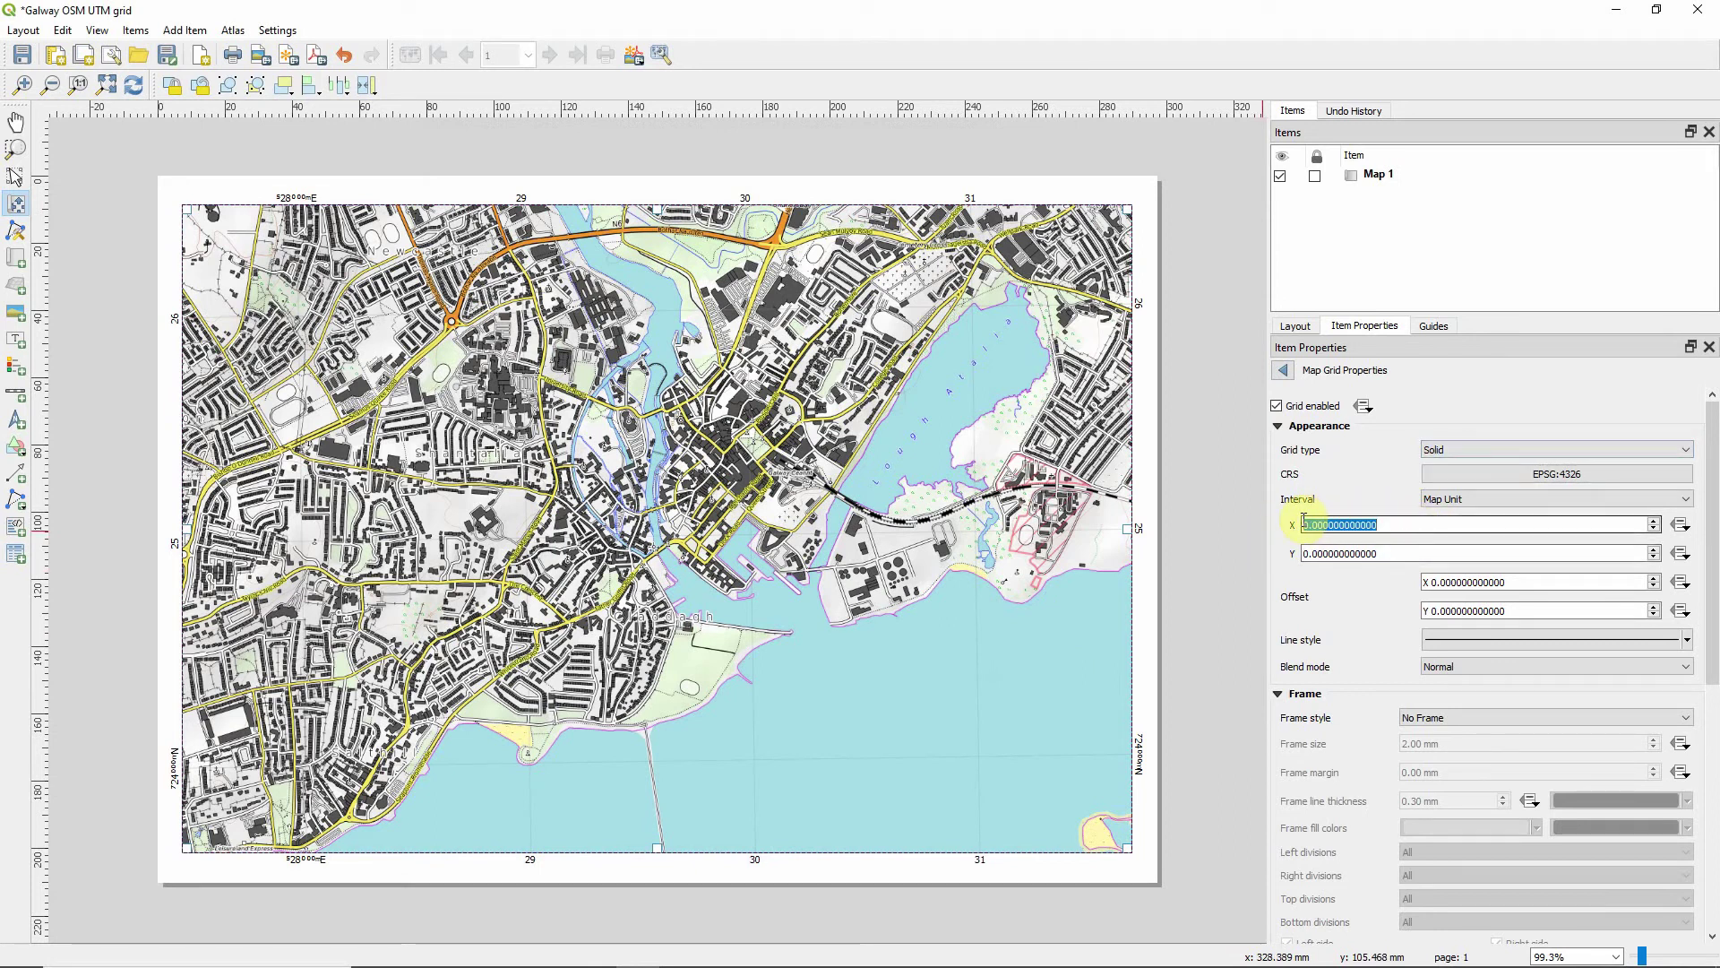
pyautogui.press('BackSpace')
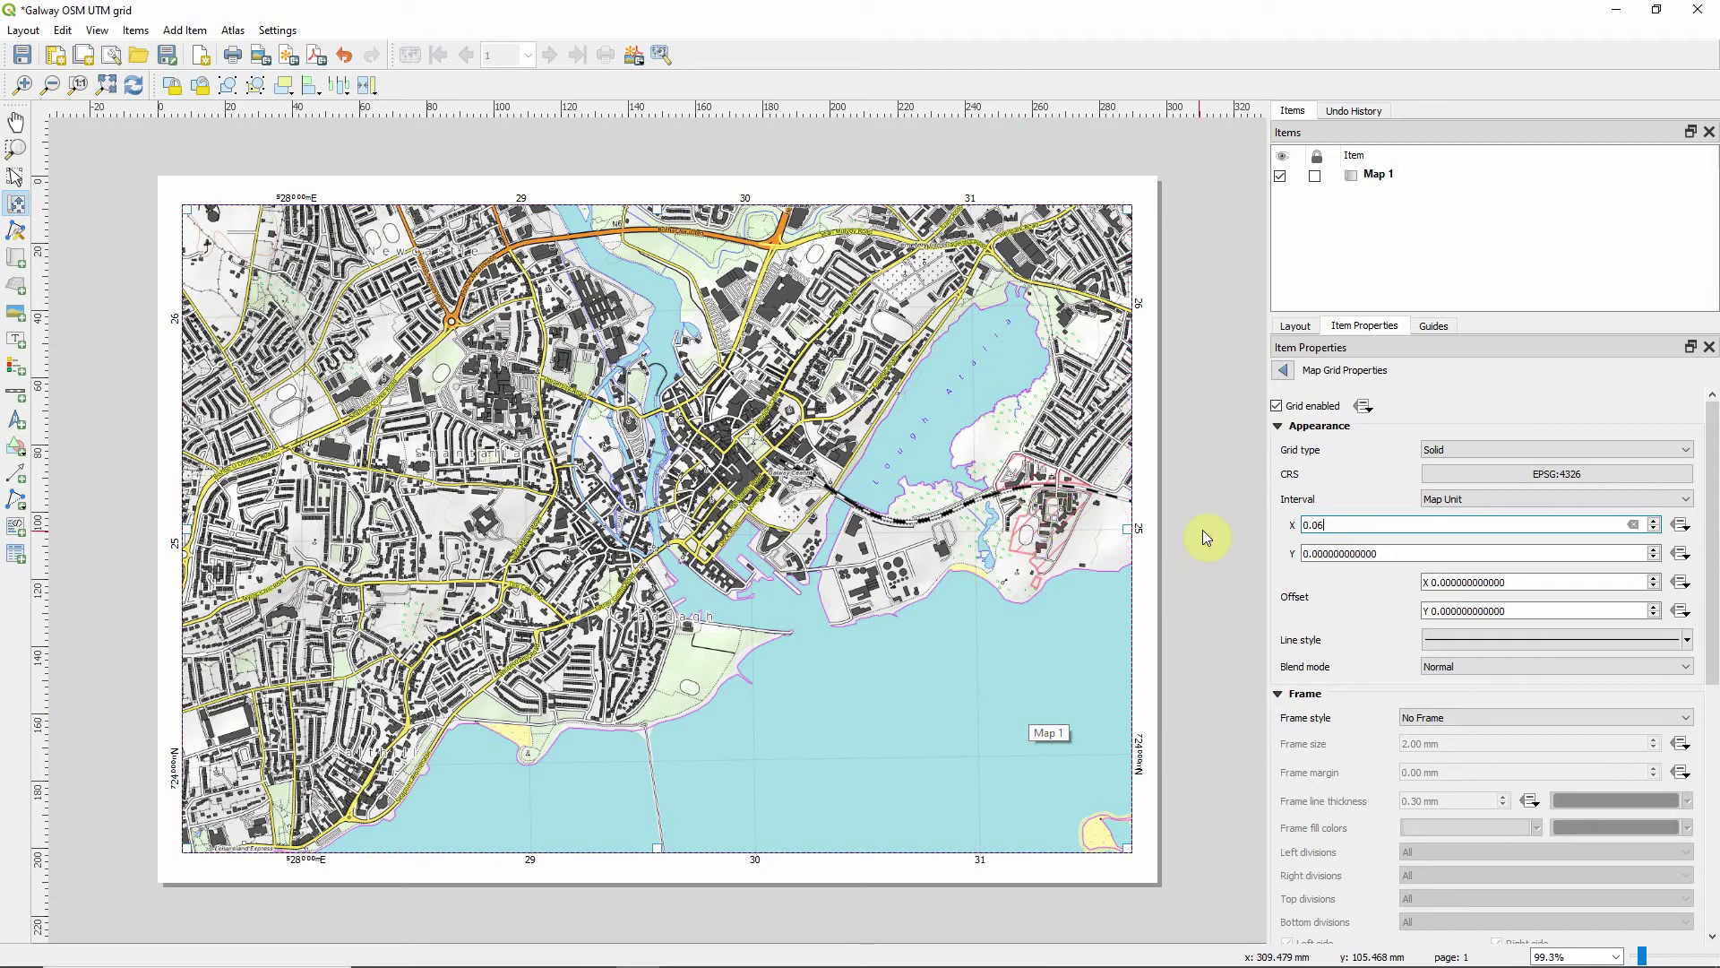
pyautogui.press('Tab')
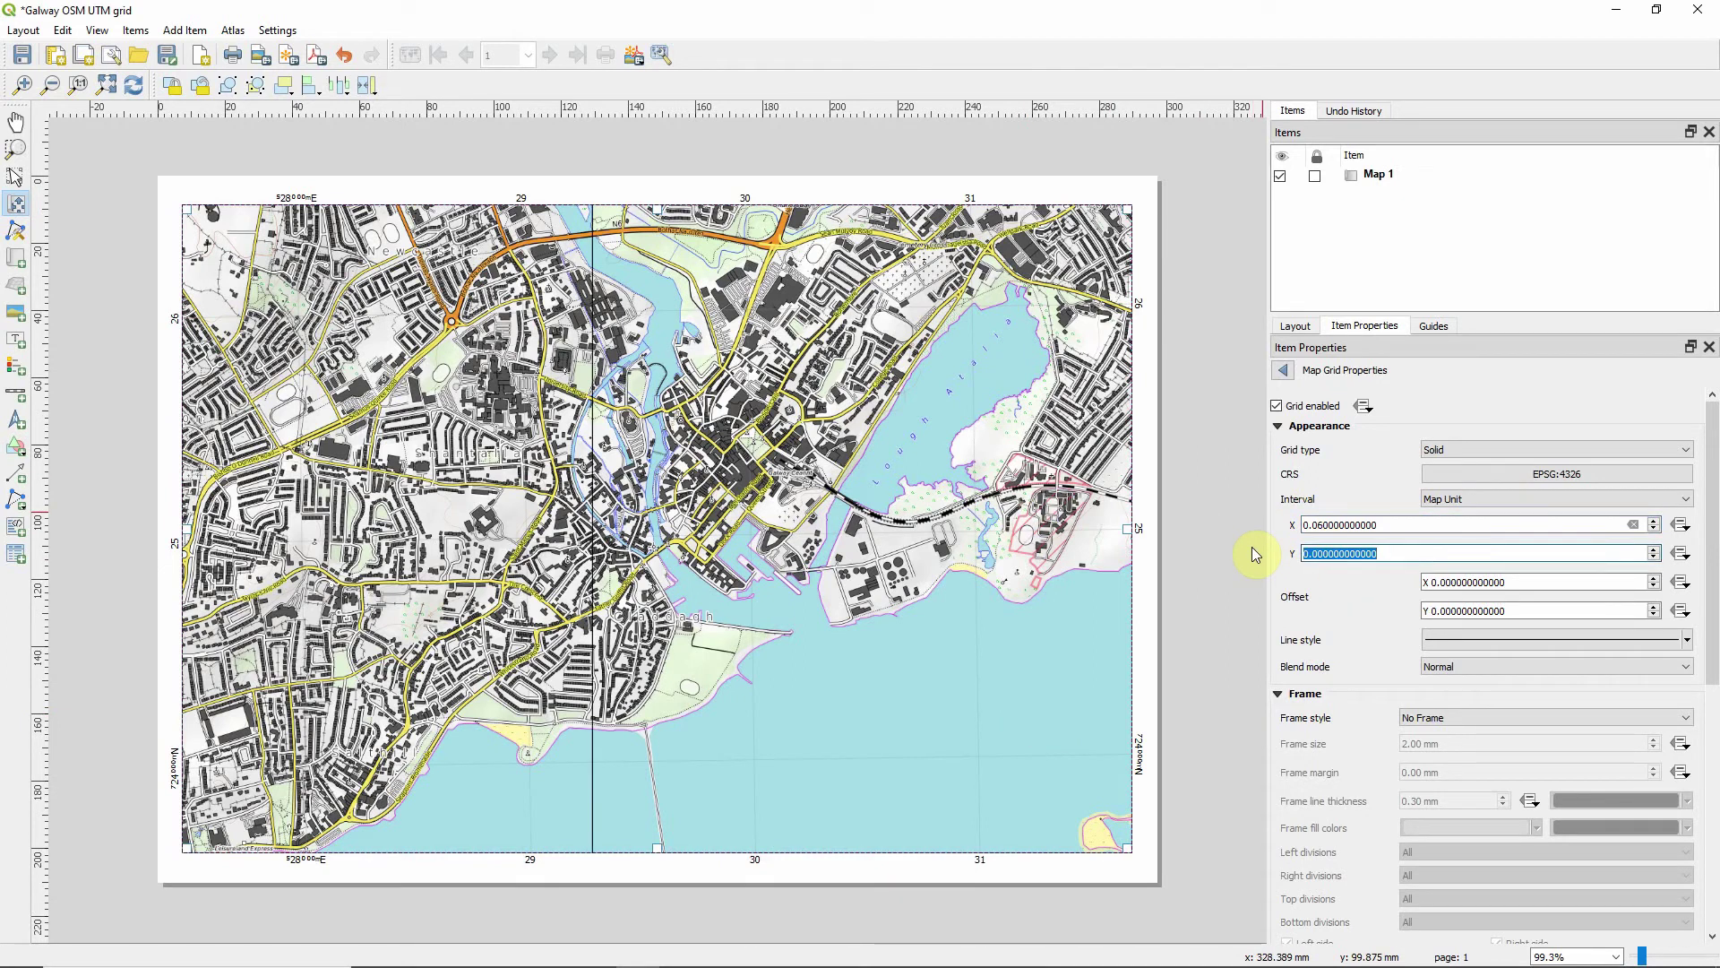
pyautogui.write('0.025')
pyautogui.click(1404, 523)
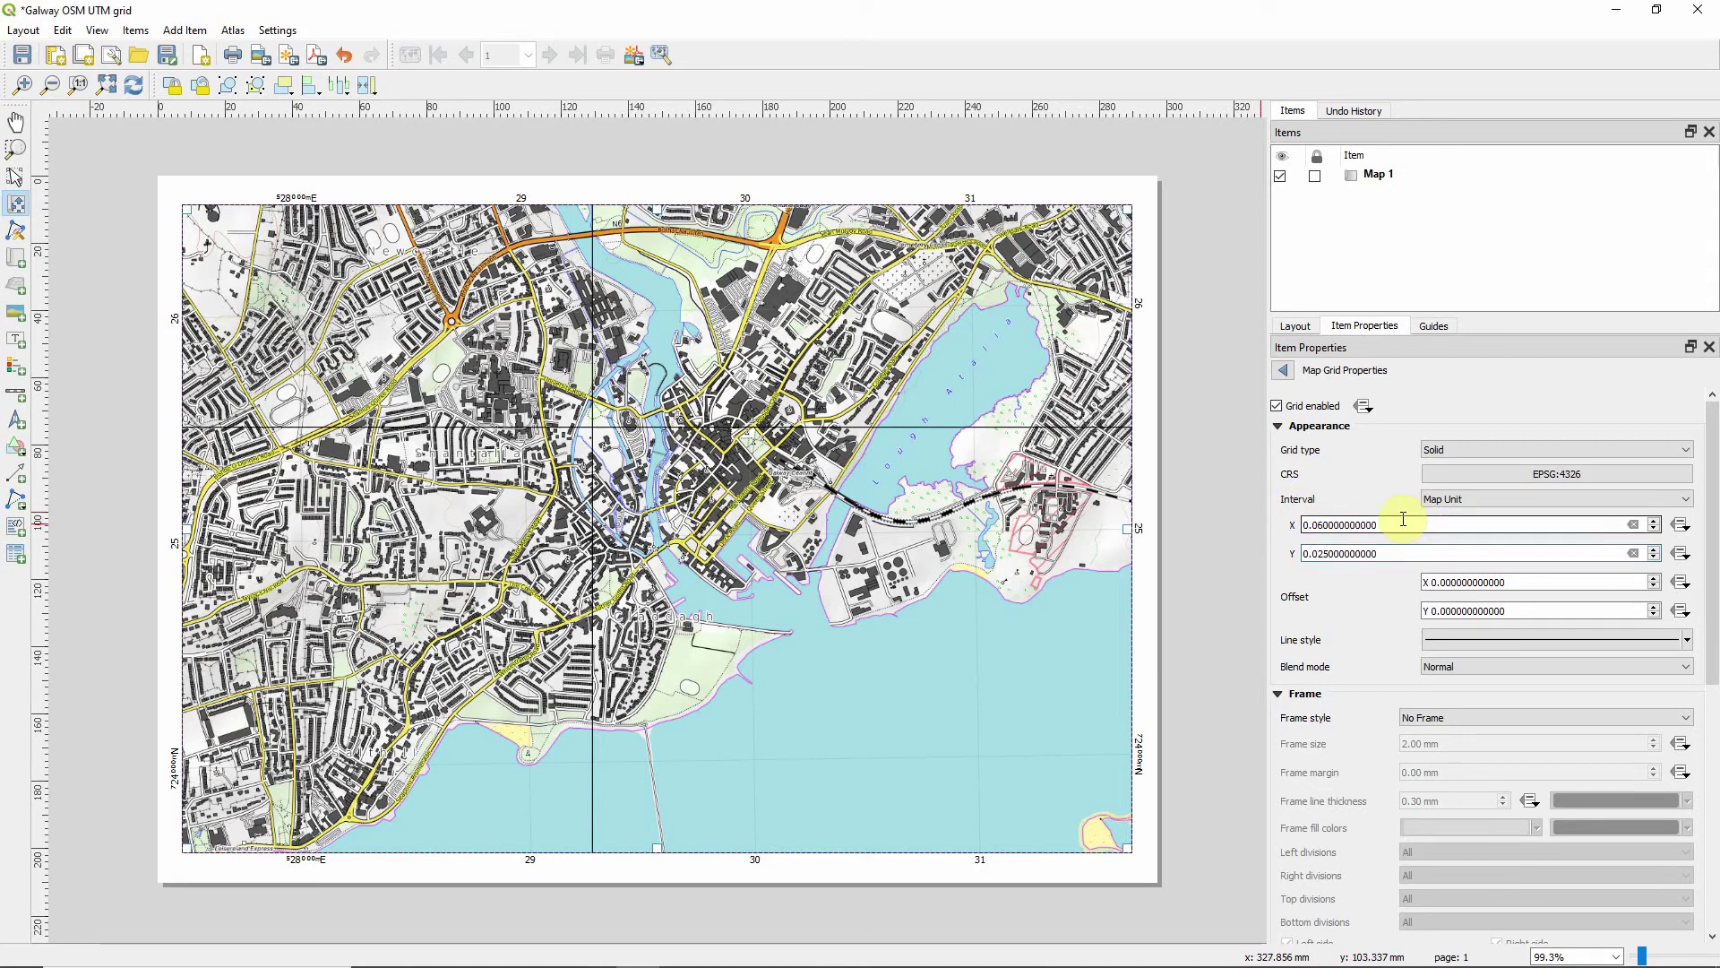
# Style the grid lines as blue #0000ff at 75 opacity with 0.1 mm stroke width.
pyautogui.scroll(-4, 1538, 560)
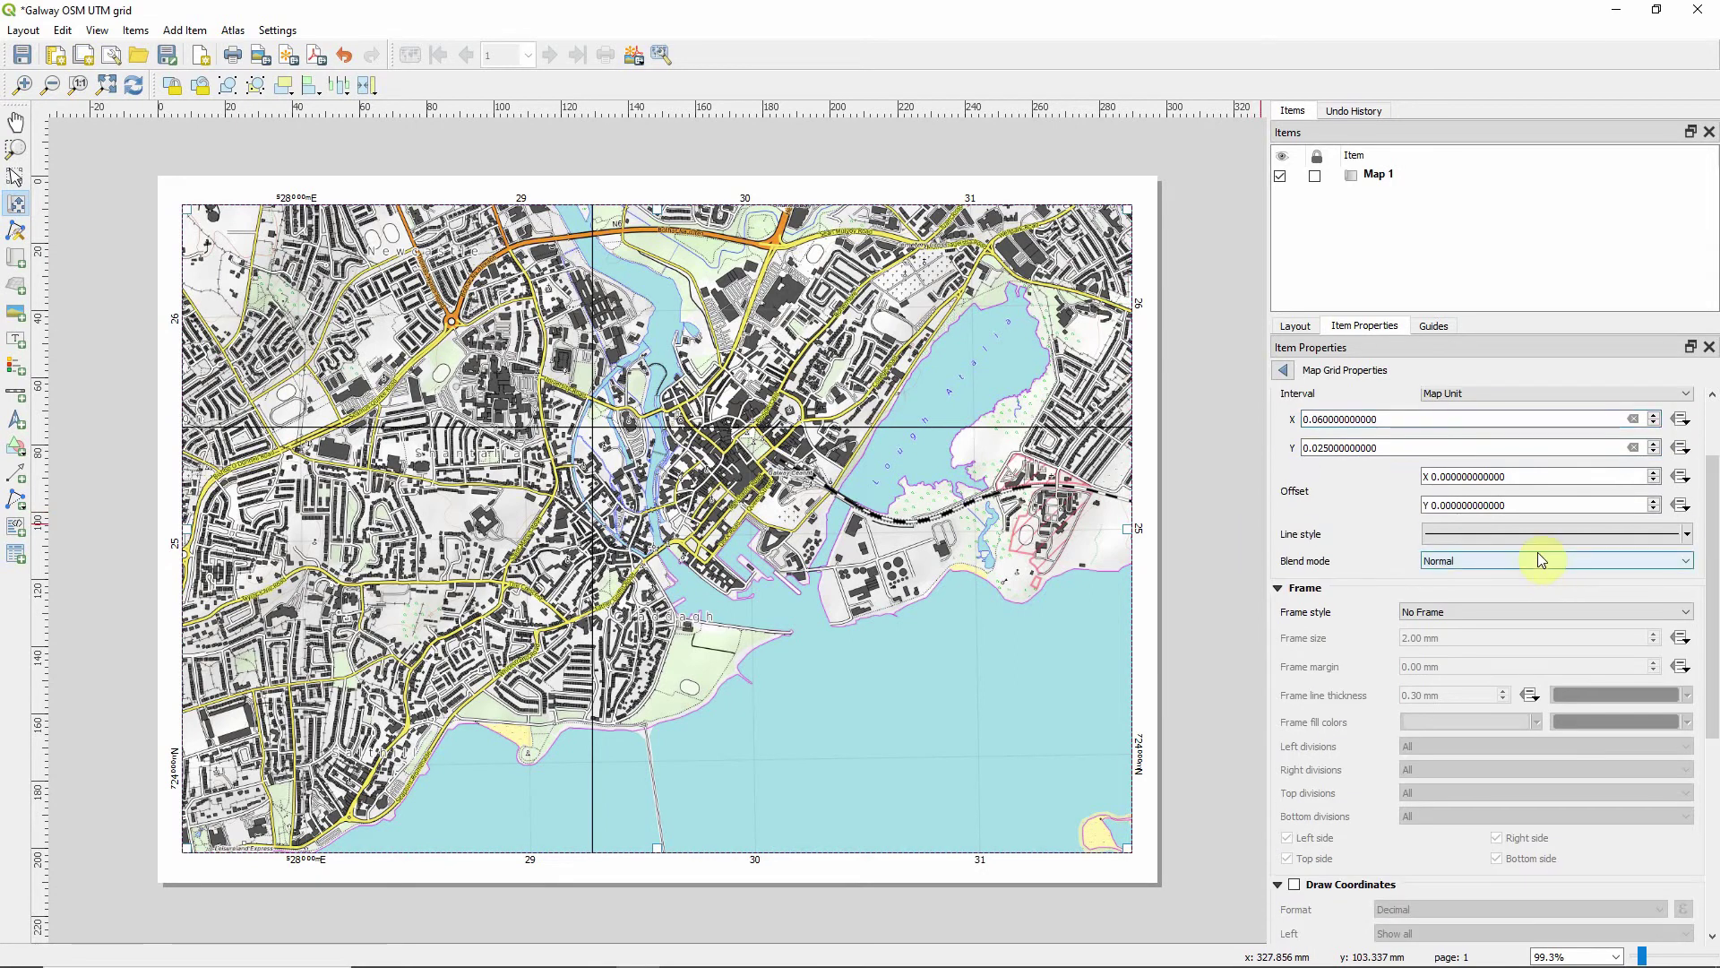
pyautogui.click(1534, 536)
pyautogui.click(1452, 414)
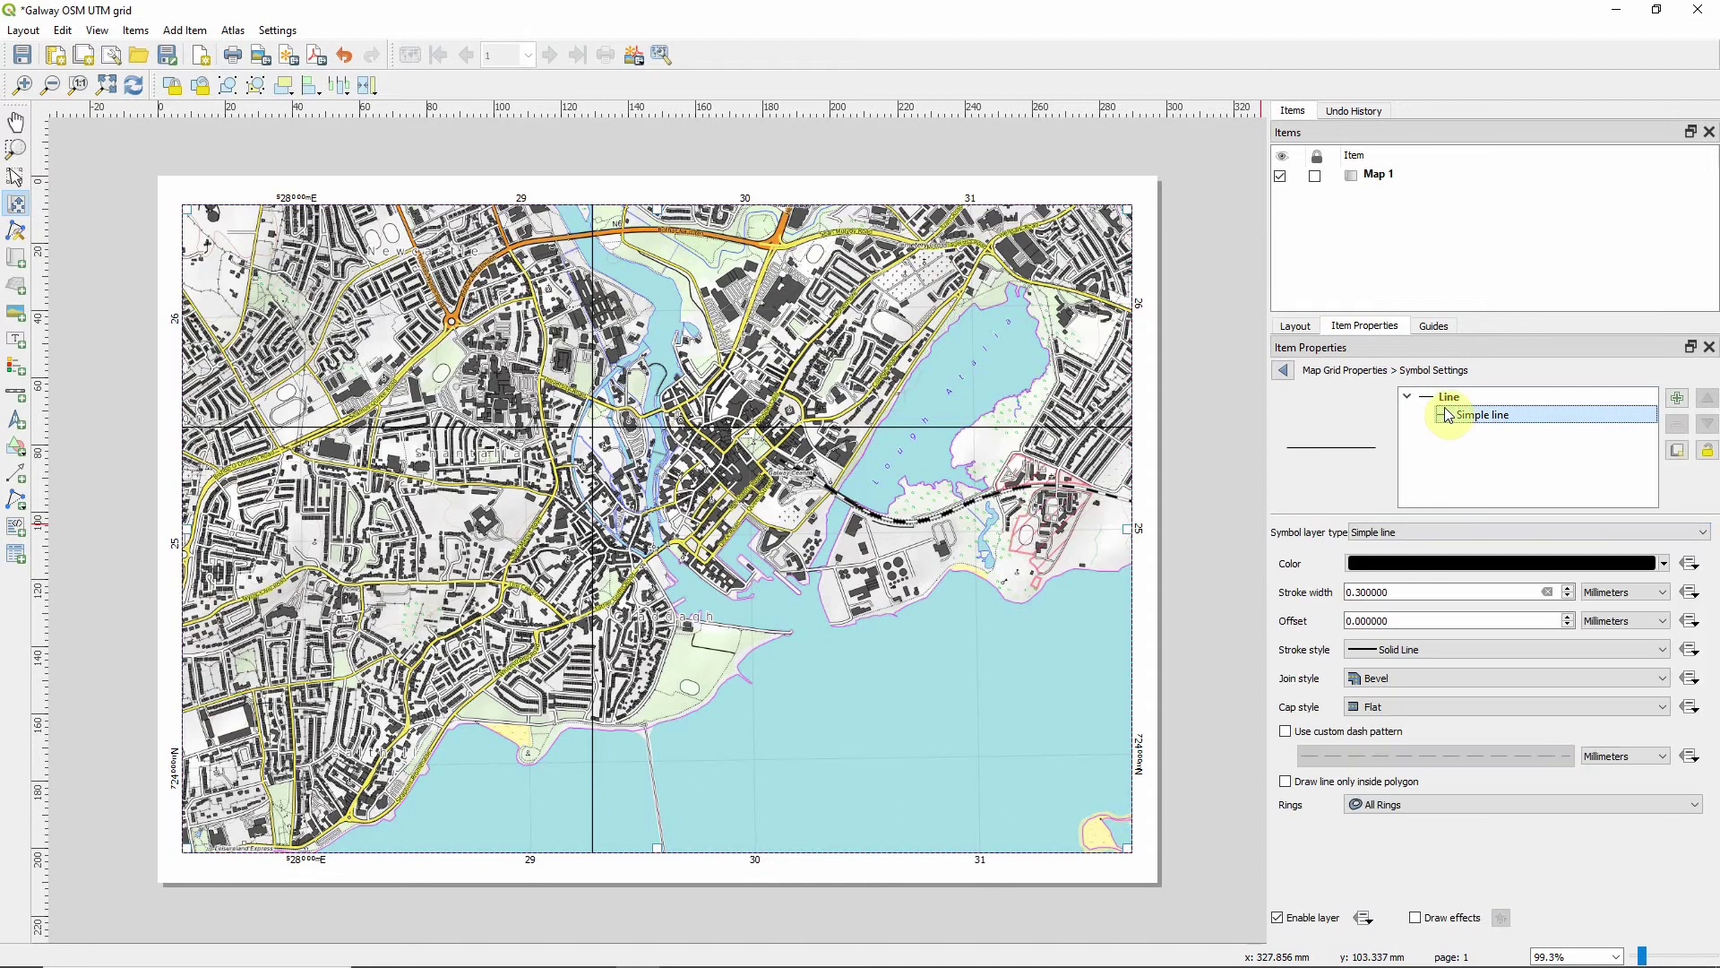
pyautogui.click(1422, 566)
pyautogui.click(1326, 536)
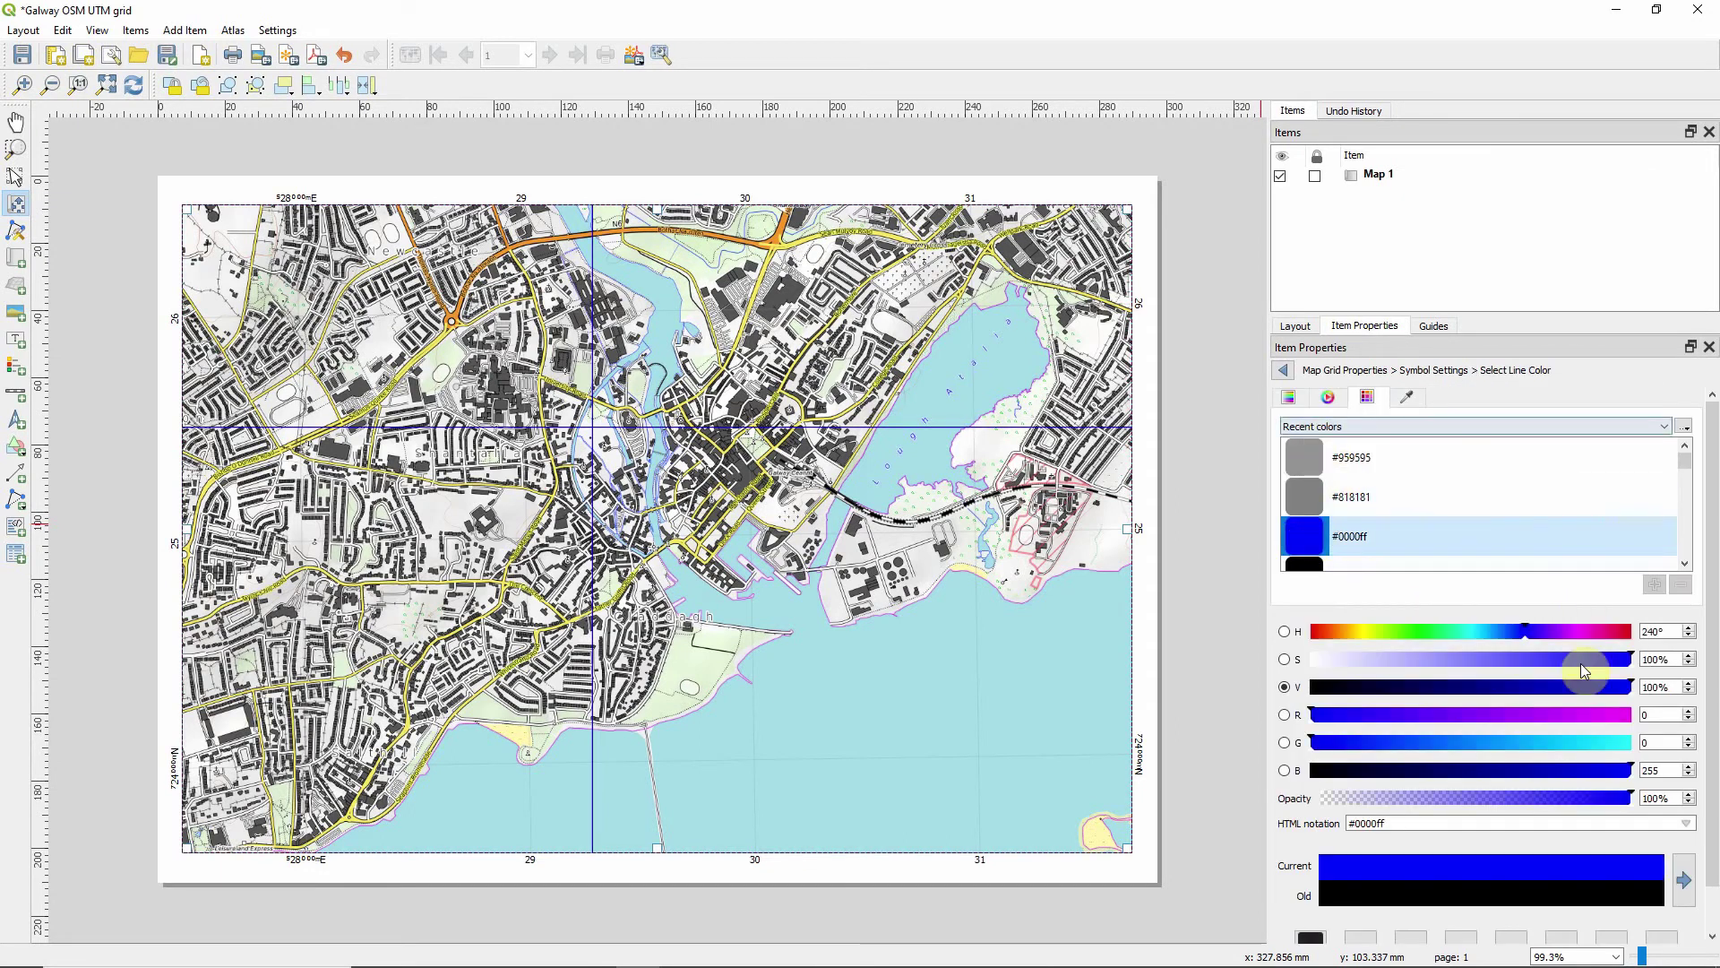
pyautogui.doubleClick(1651, 797)
pyautogui.write('7')
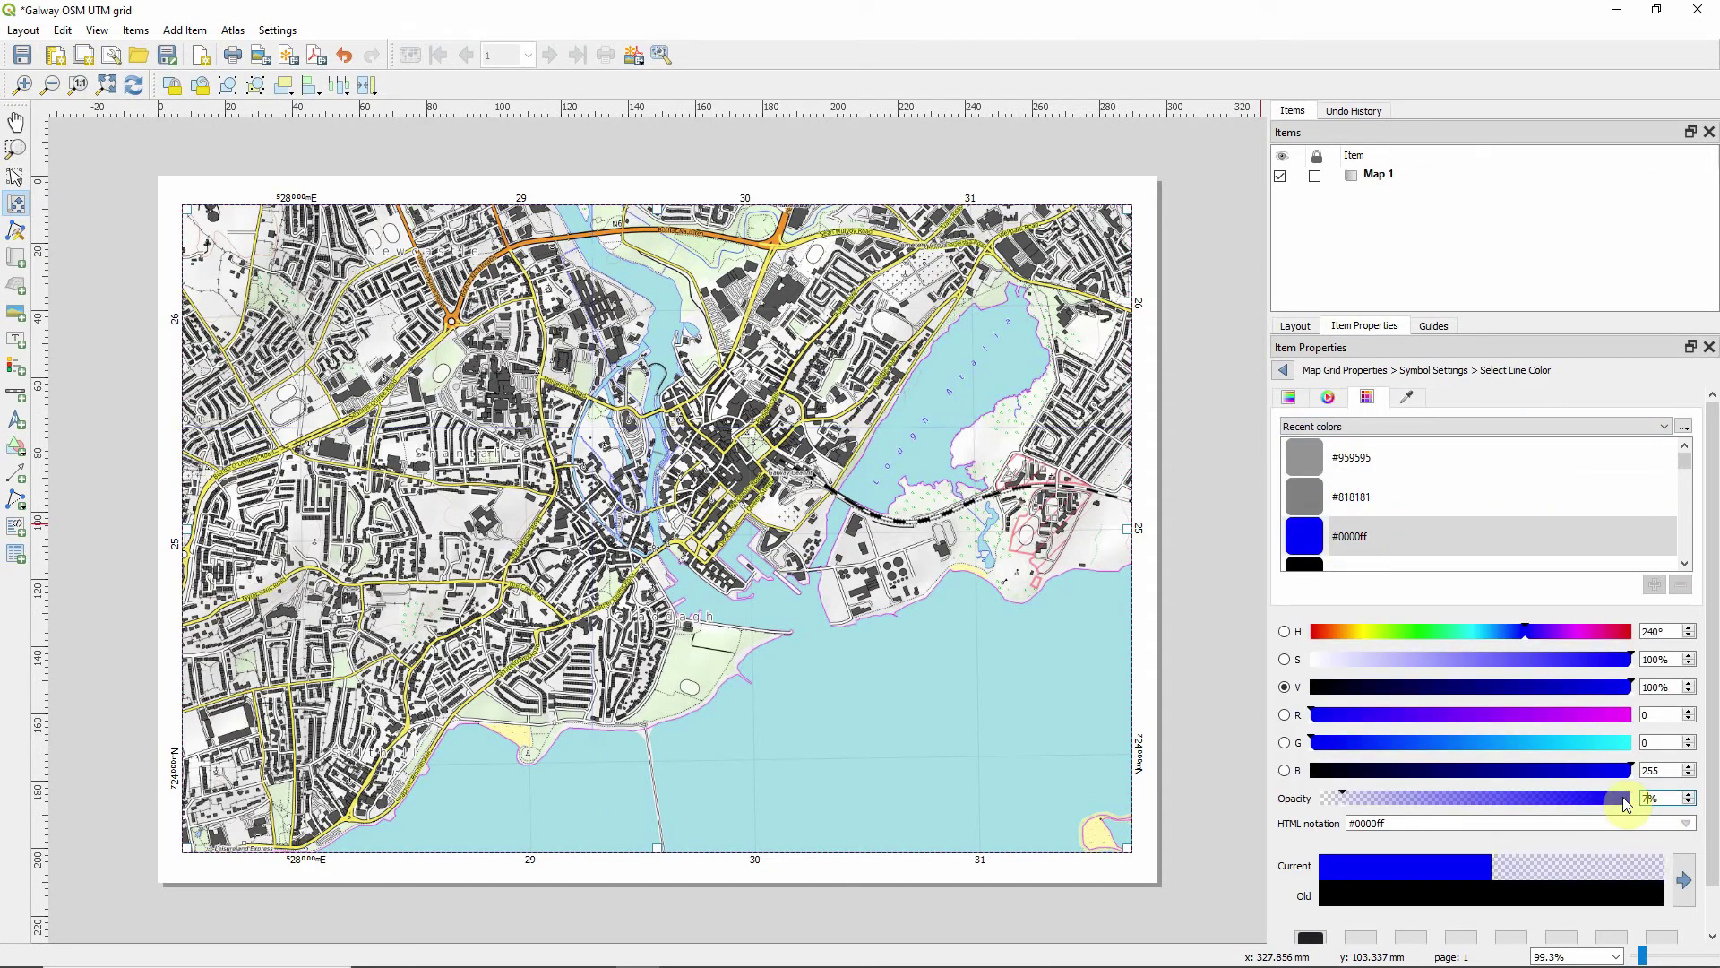
pyautogui.write('5')
pyautogui.click(1283, 371)
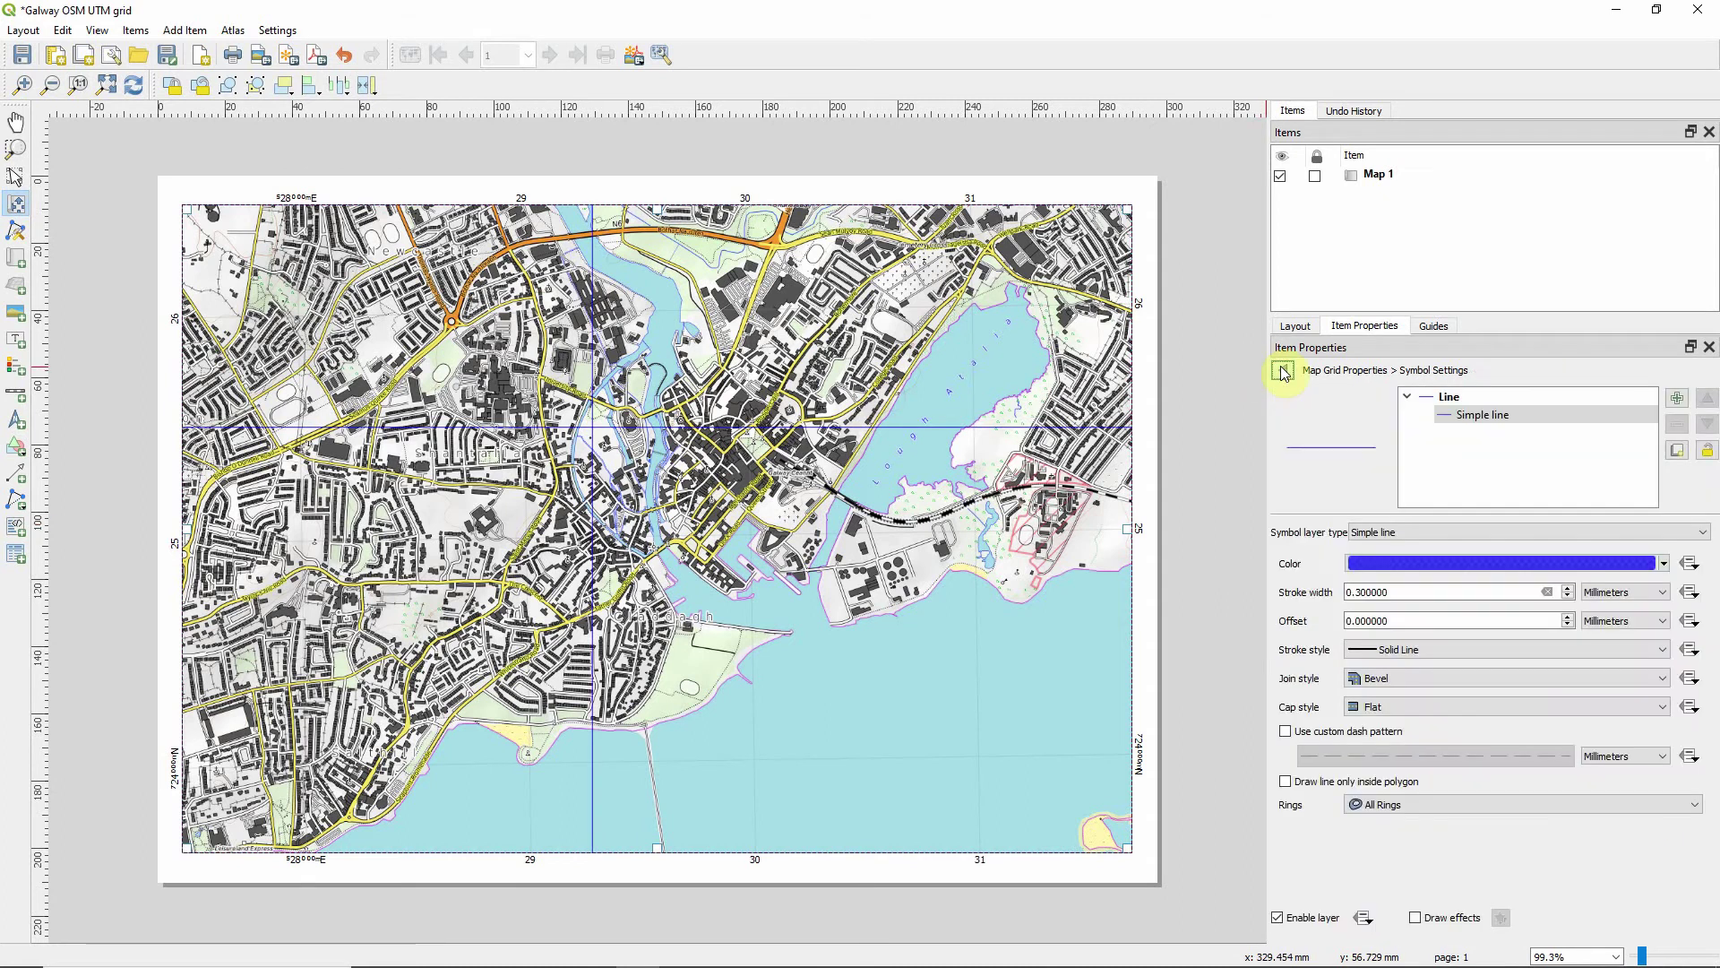
pyautogui.moveTo(1413, 592); pyautogui.dragTo(1355, 591)
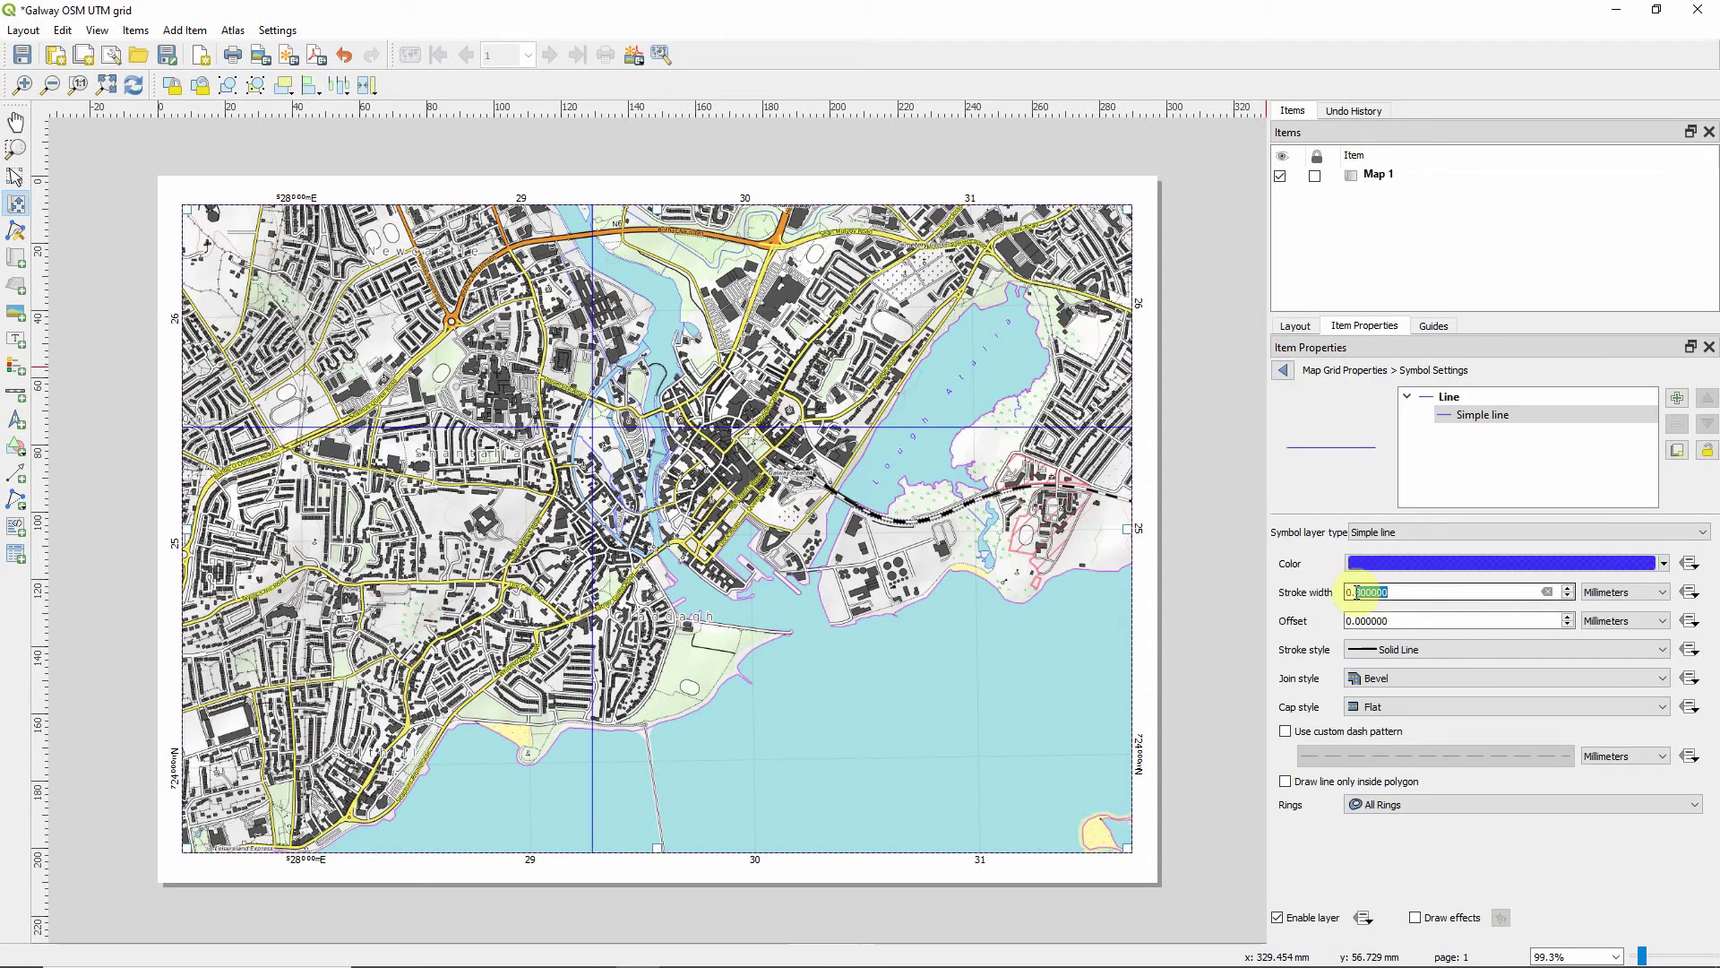
pyautogui.write('1')
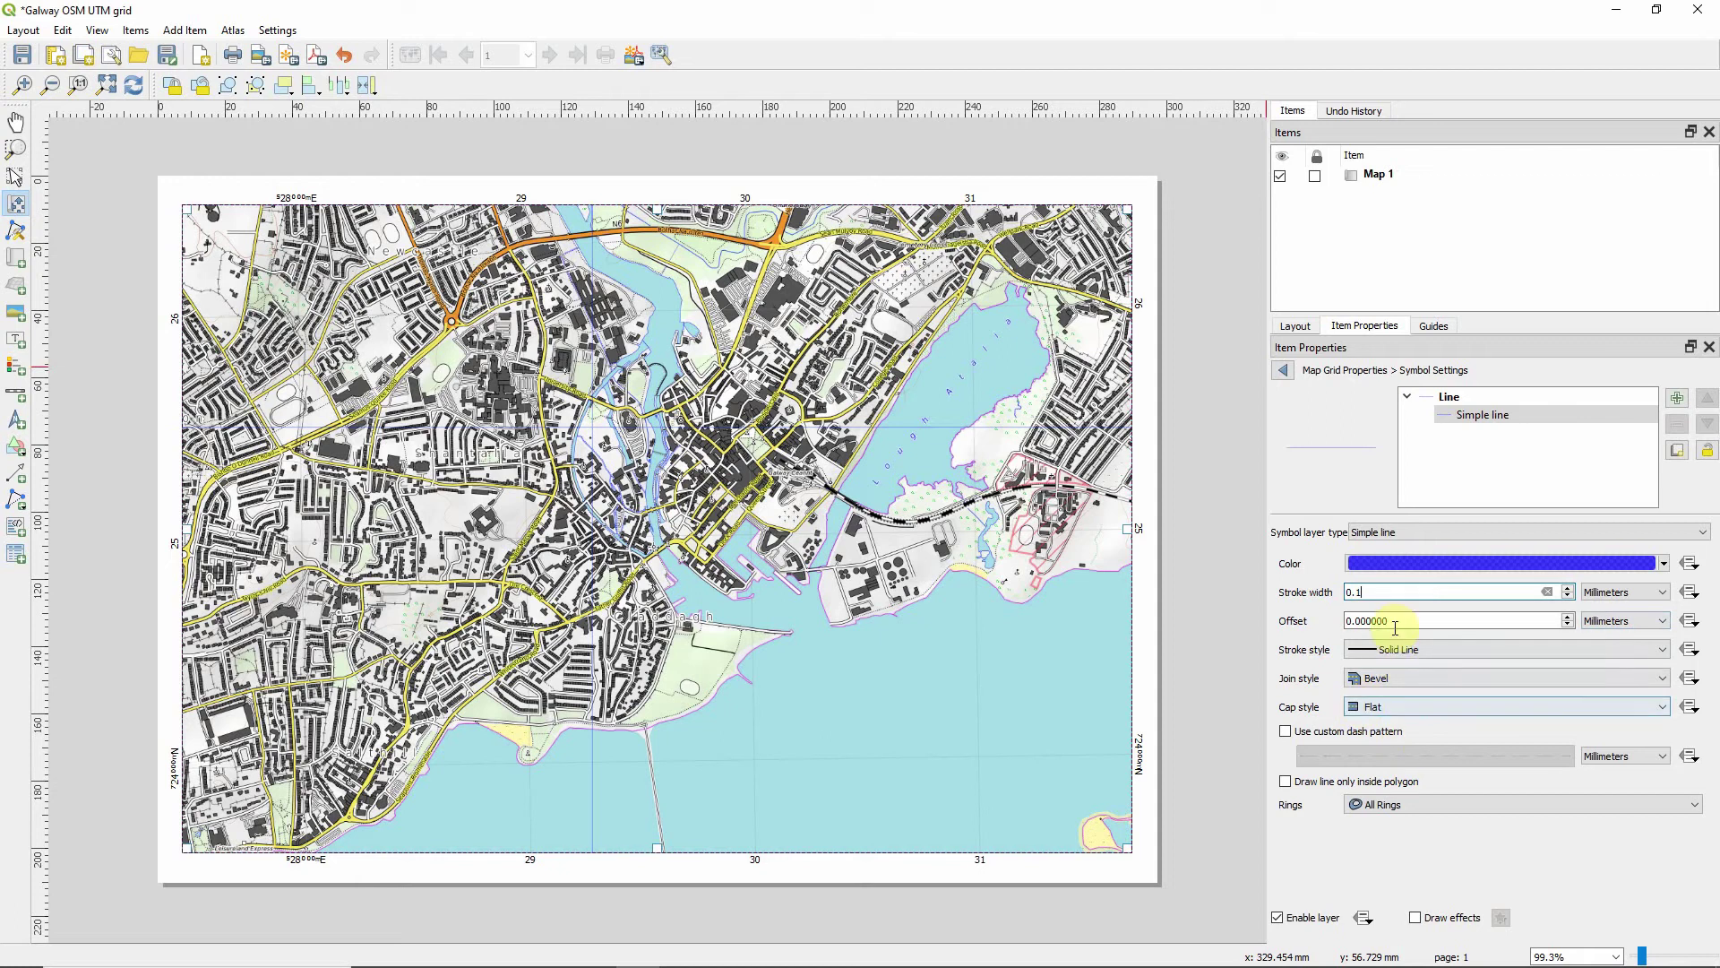
pyautogui.click(1284, 371)
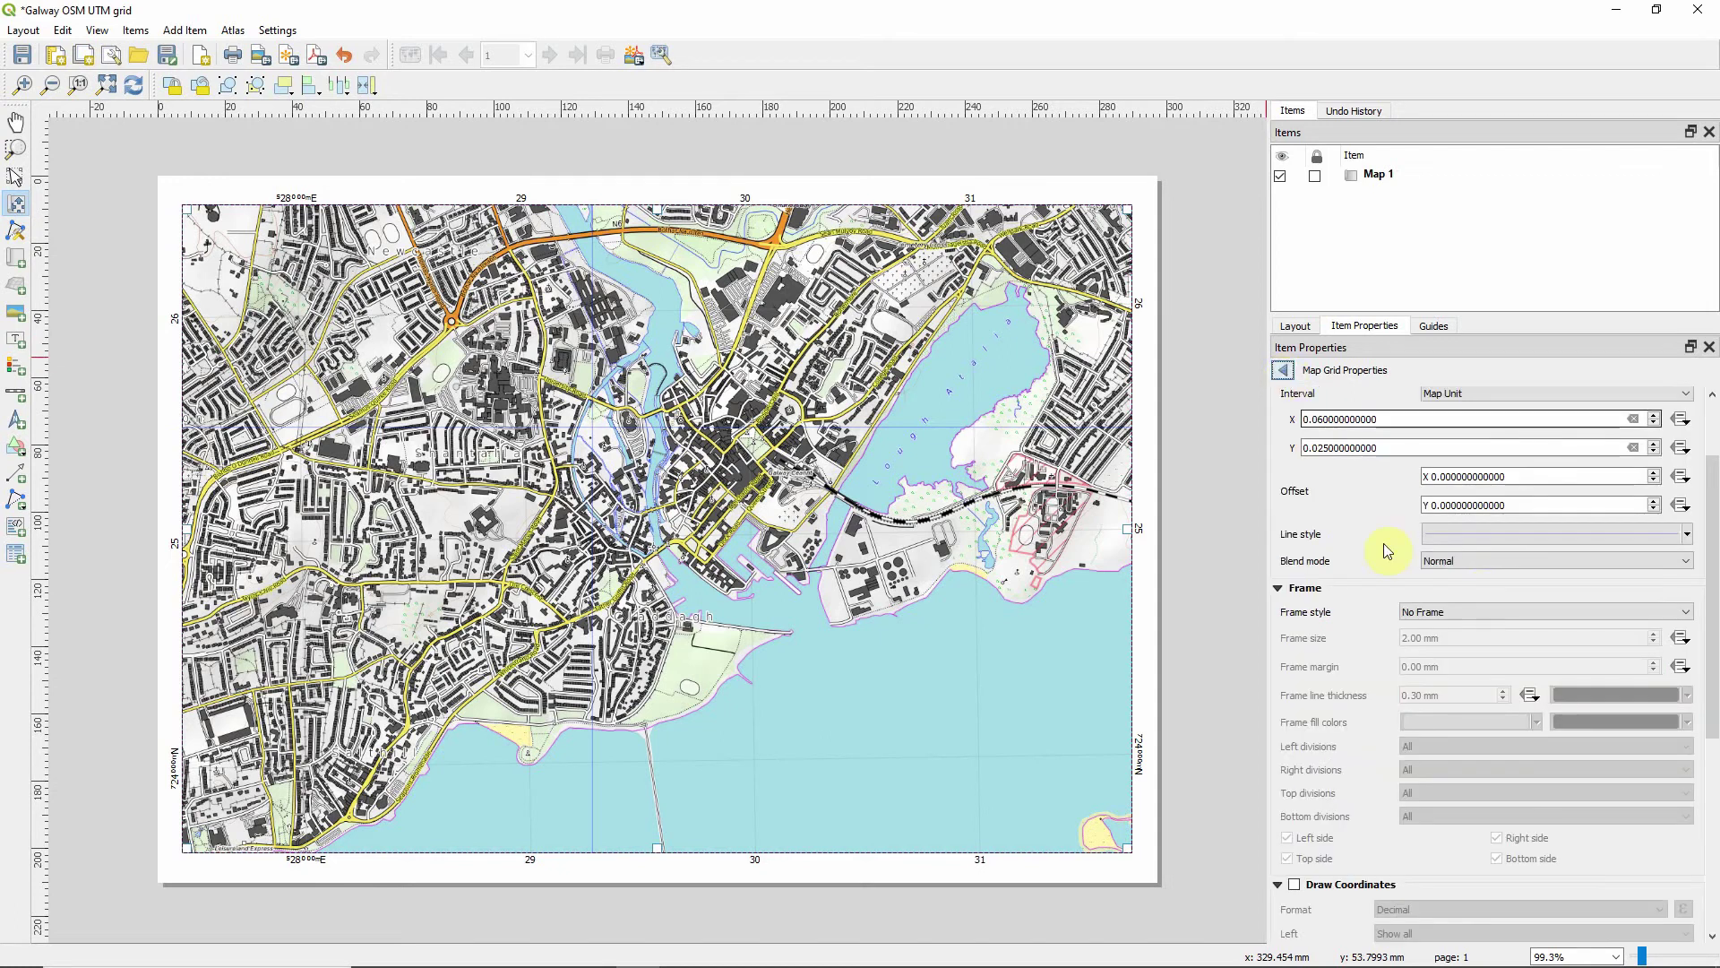
# Give the WGS84 grid an Exterior Ticks frame of 1 mm size and 0.1 mm thickness.
pyautogui.click(1451, 612)
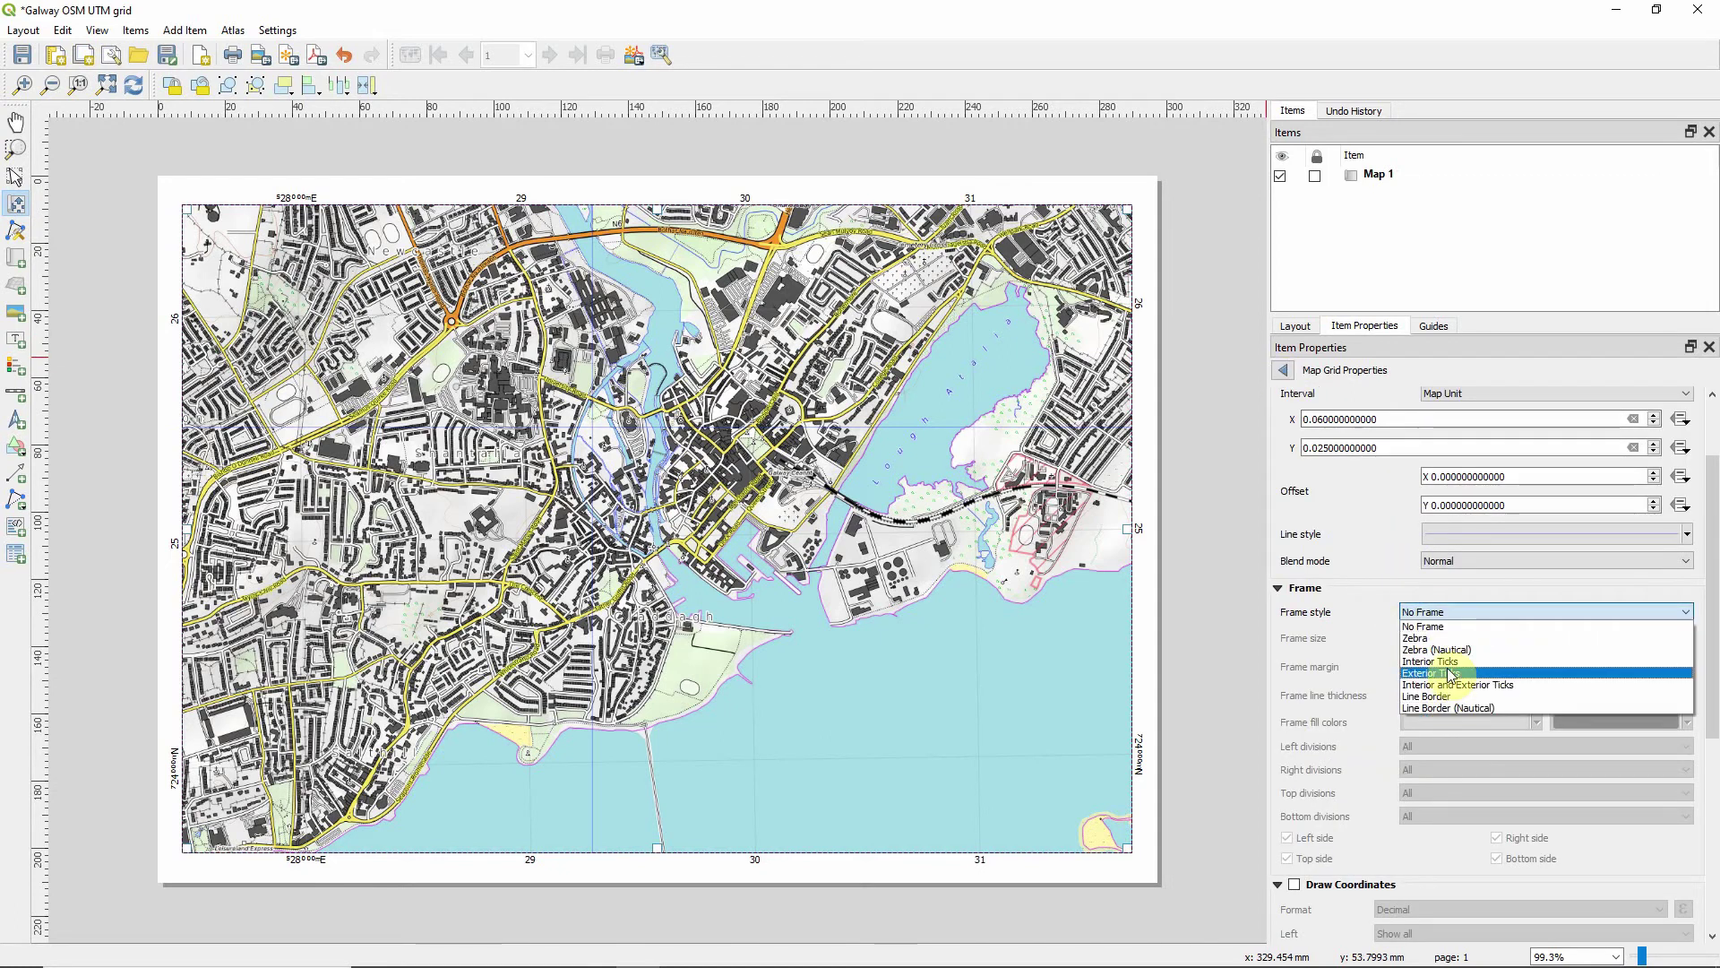
pyautogui.click(1438, 673)
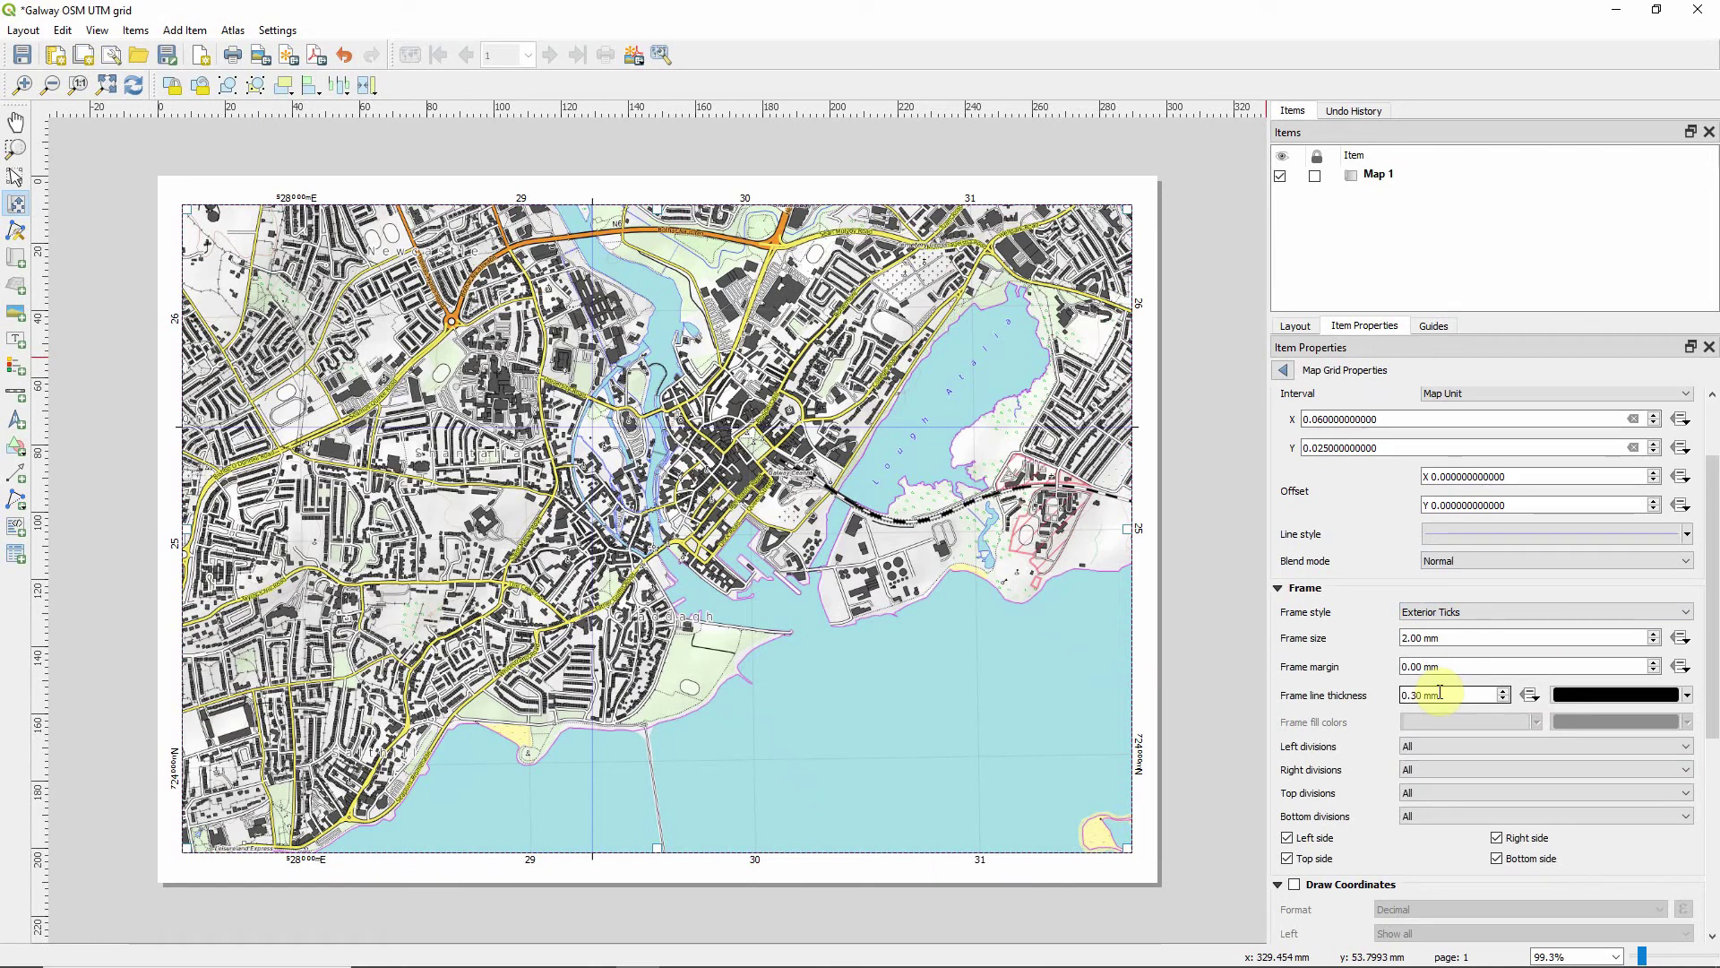
pyautogui.moveTo(1430, 638); pyautogui.dragTo(1381, 636)
pyautogui.write('1')
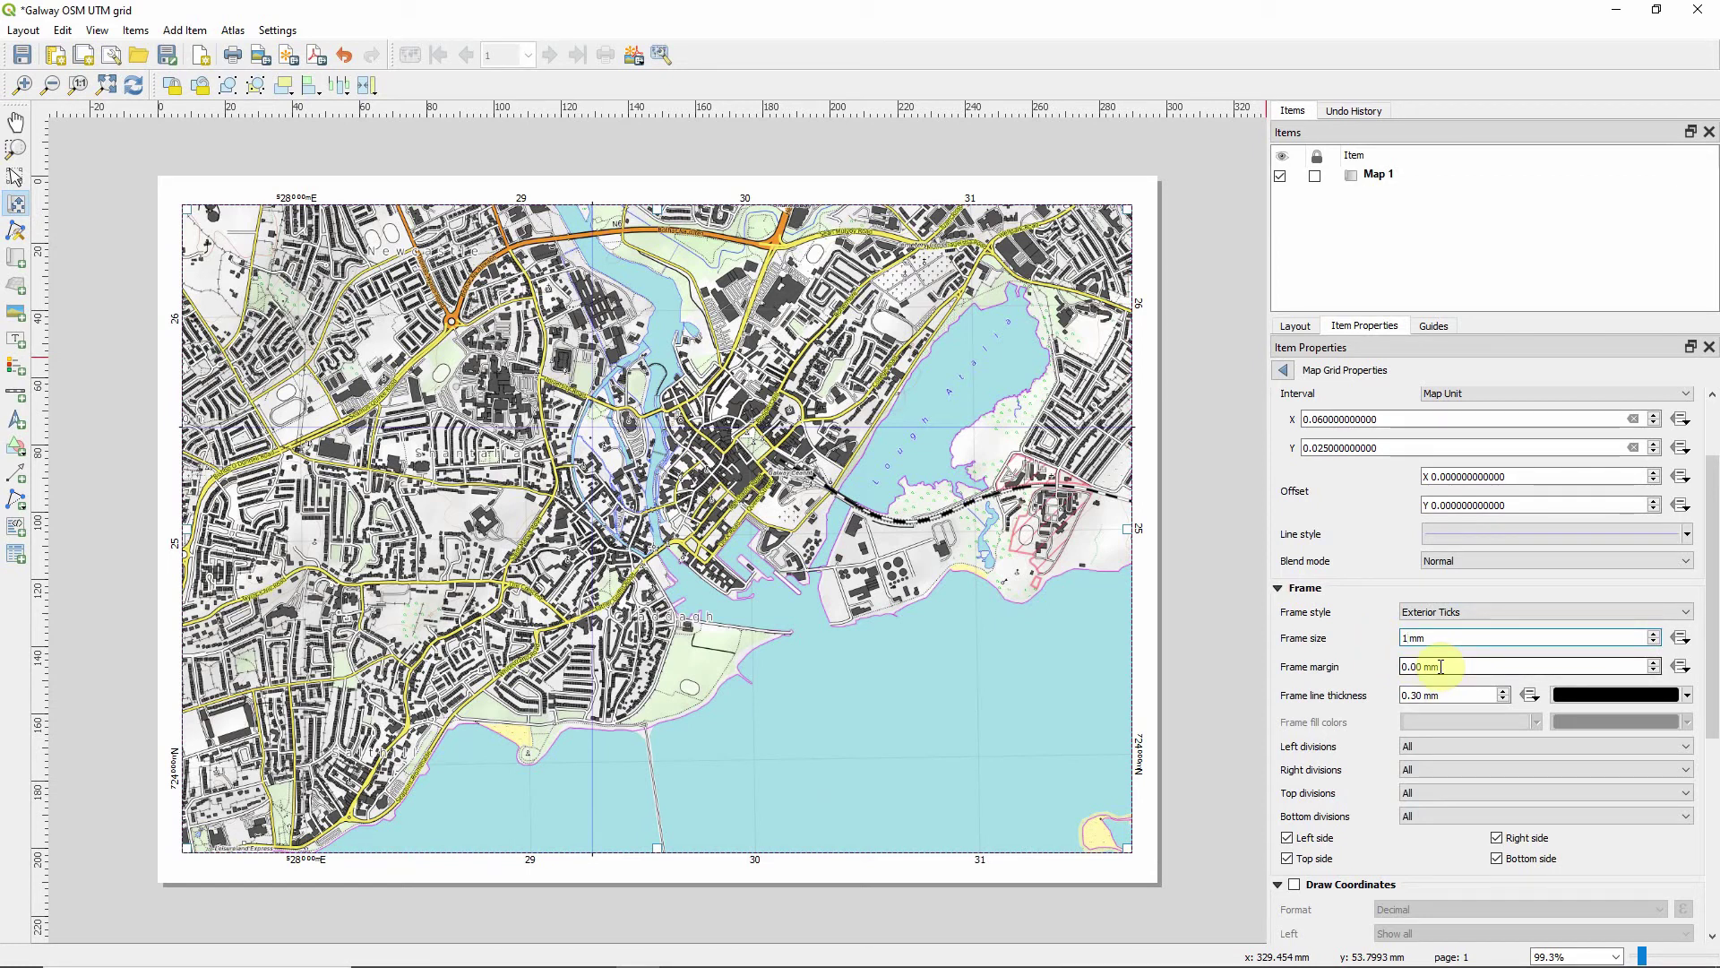
pyautogui.moveTo(1439, 695); pyautogui.dragTo(1420, 690)
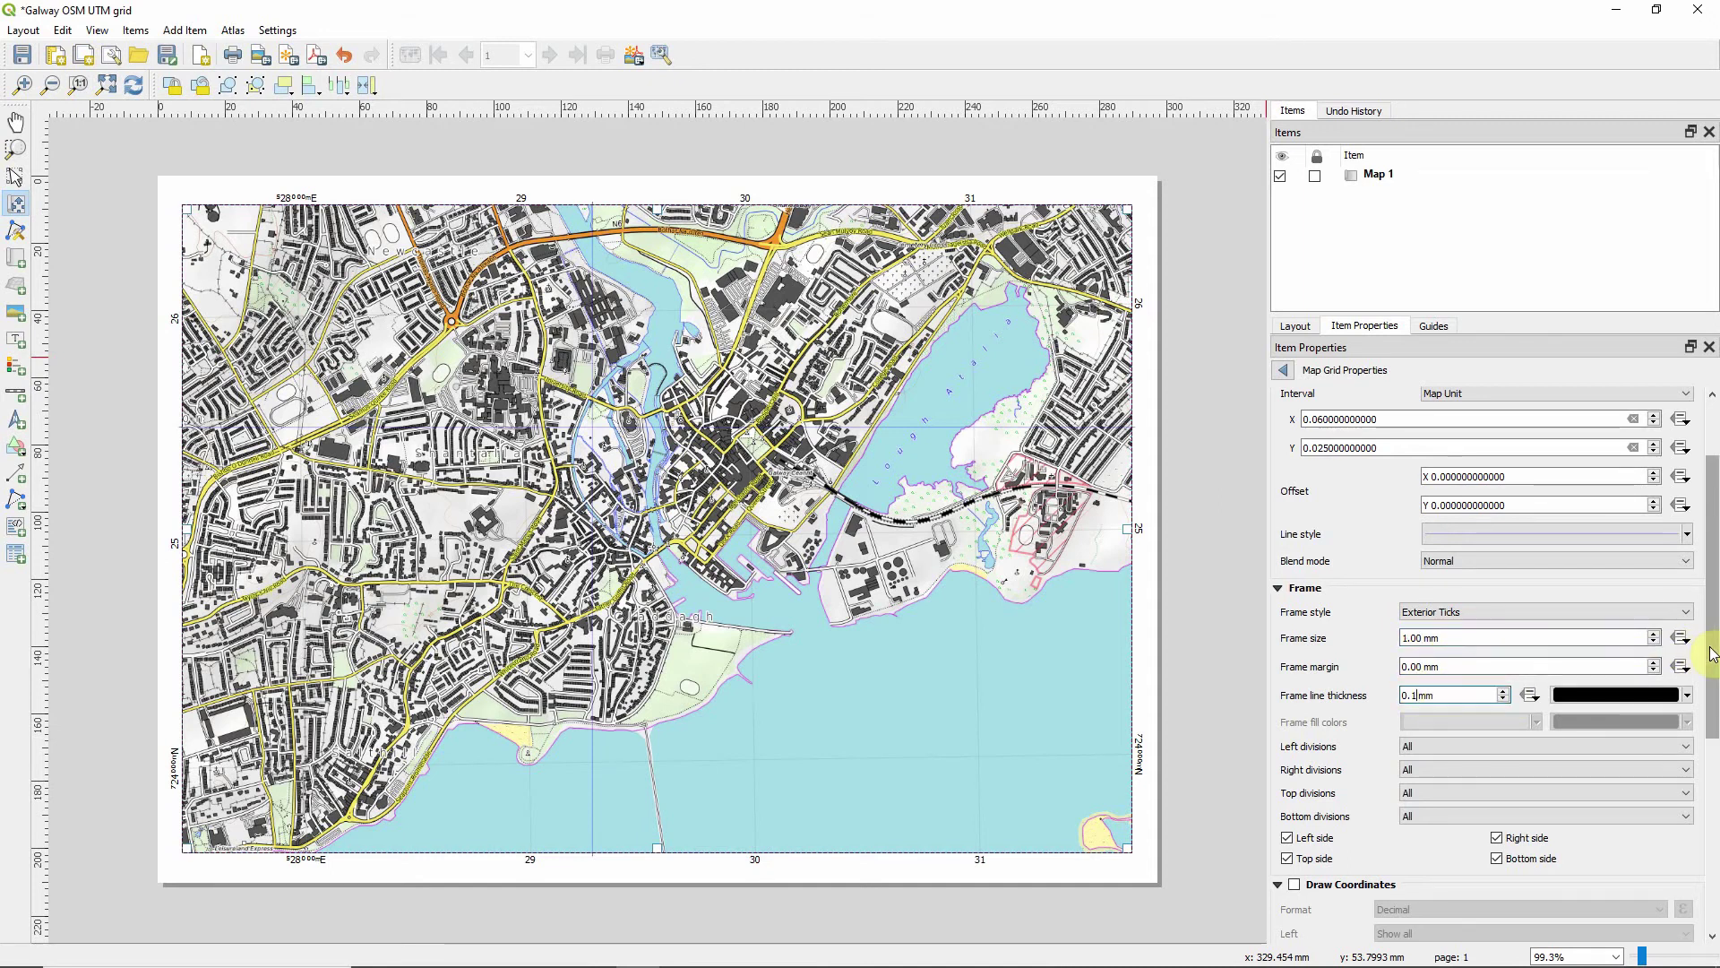
pyautogui.moveTo(1713, 698); pyautogui.dragTo(1715, 855)
# Turn on grid coordinate labels in degrees, minutes, seconds with suffix and 0 precision.
pyautogui.click(1294, 708)
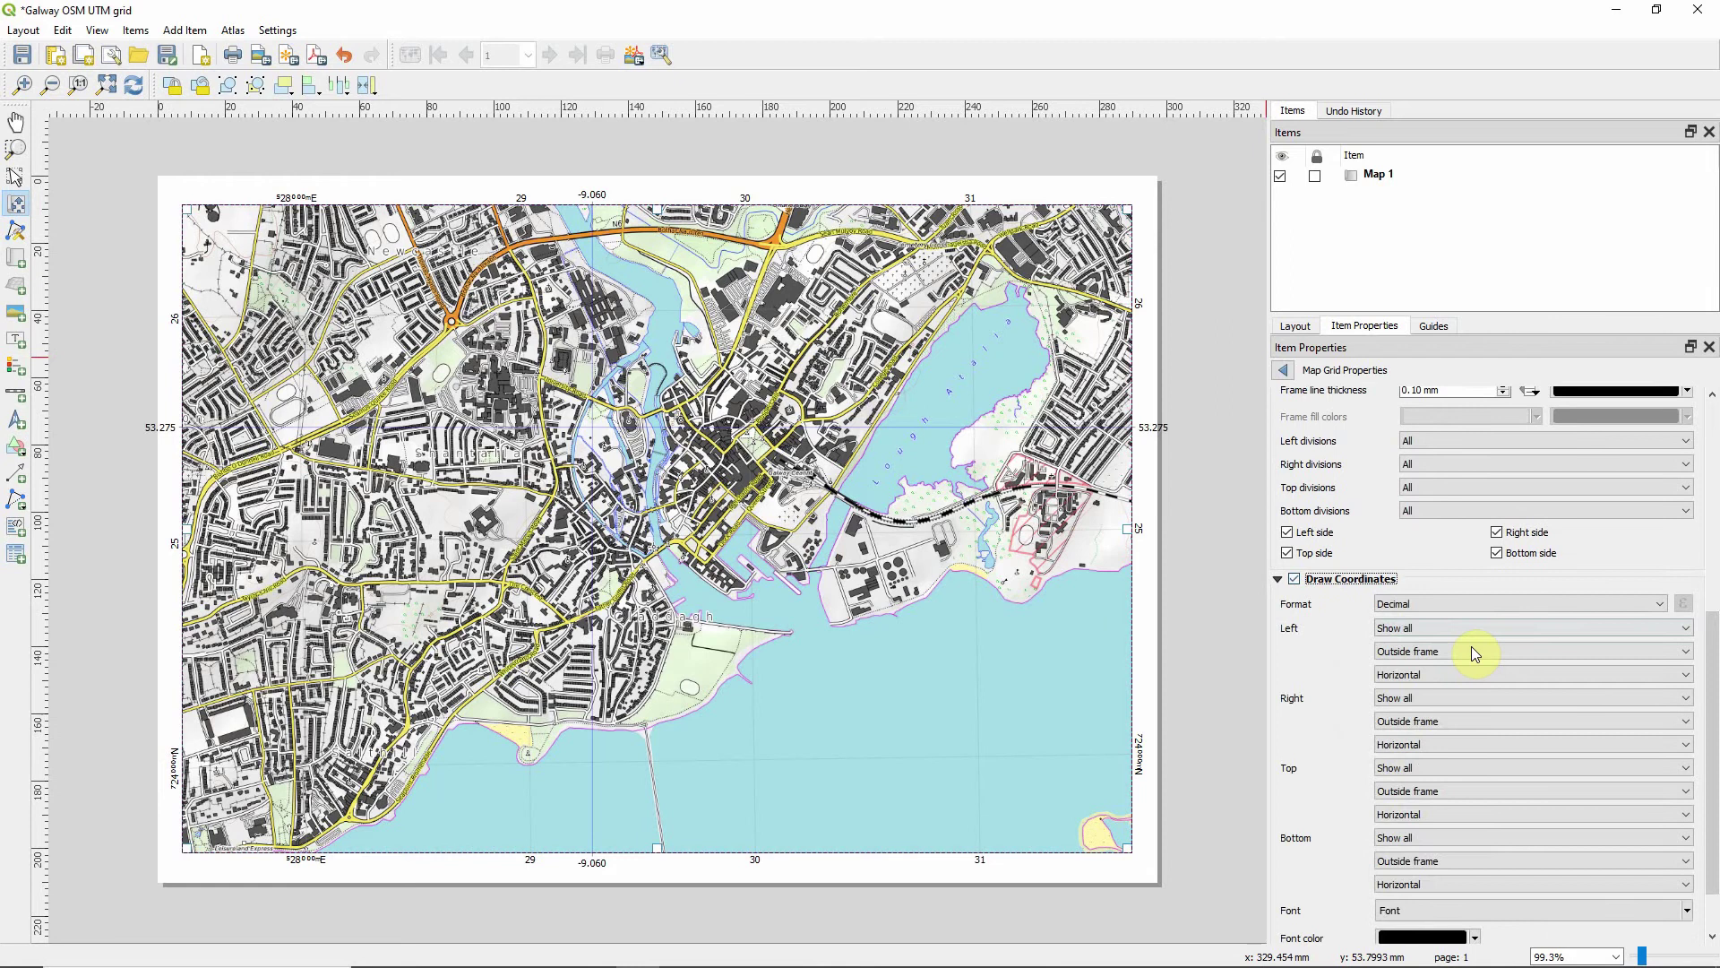
pyautogui.click(1460, 614)
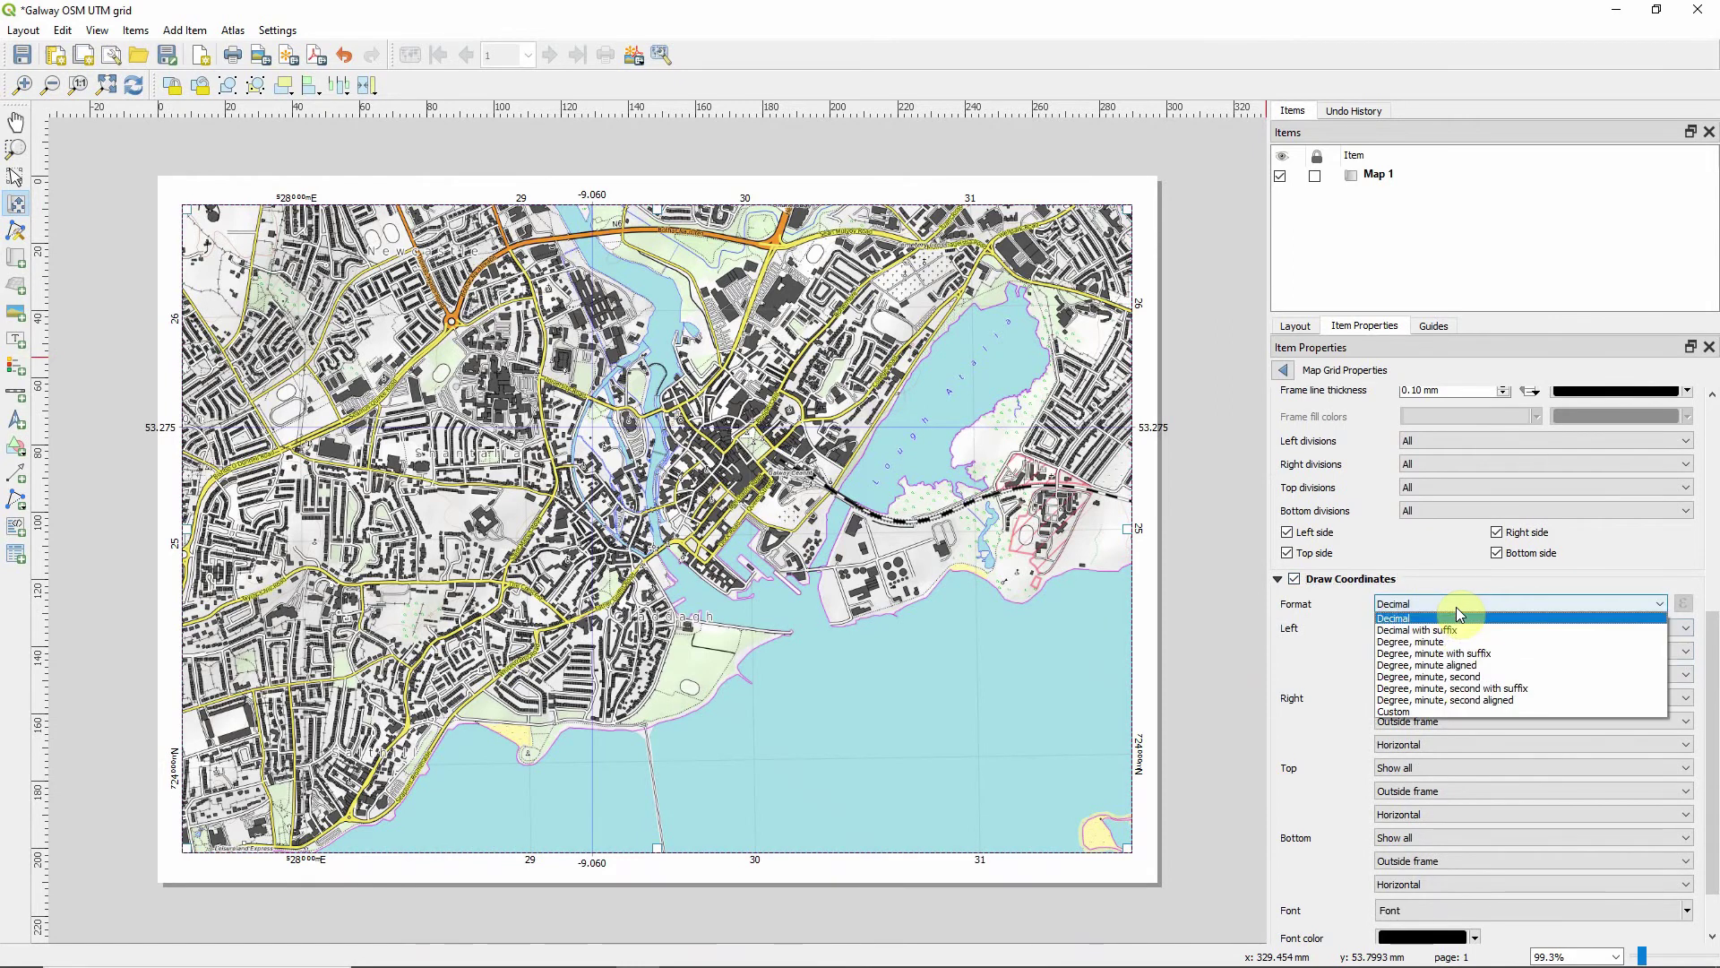
pyautogui.click(1466, 697)
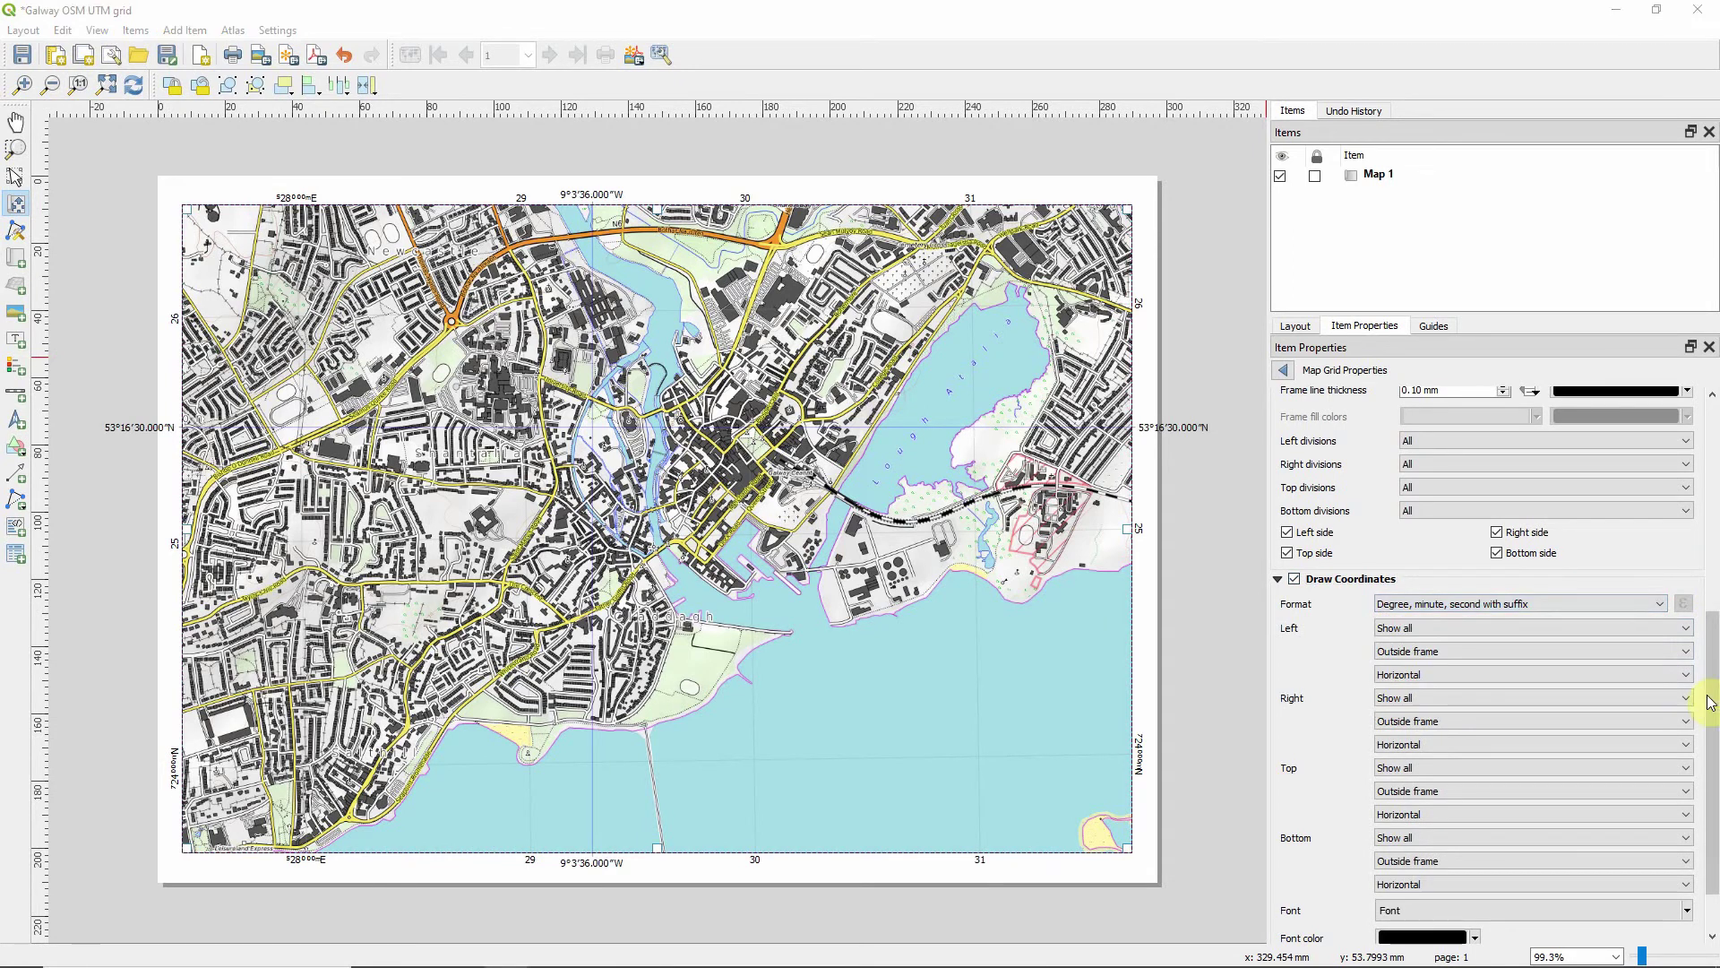
pyautogui.scroll(5, 1586, 874)
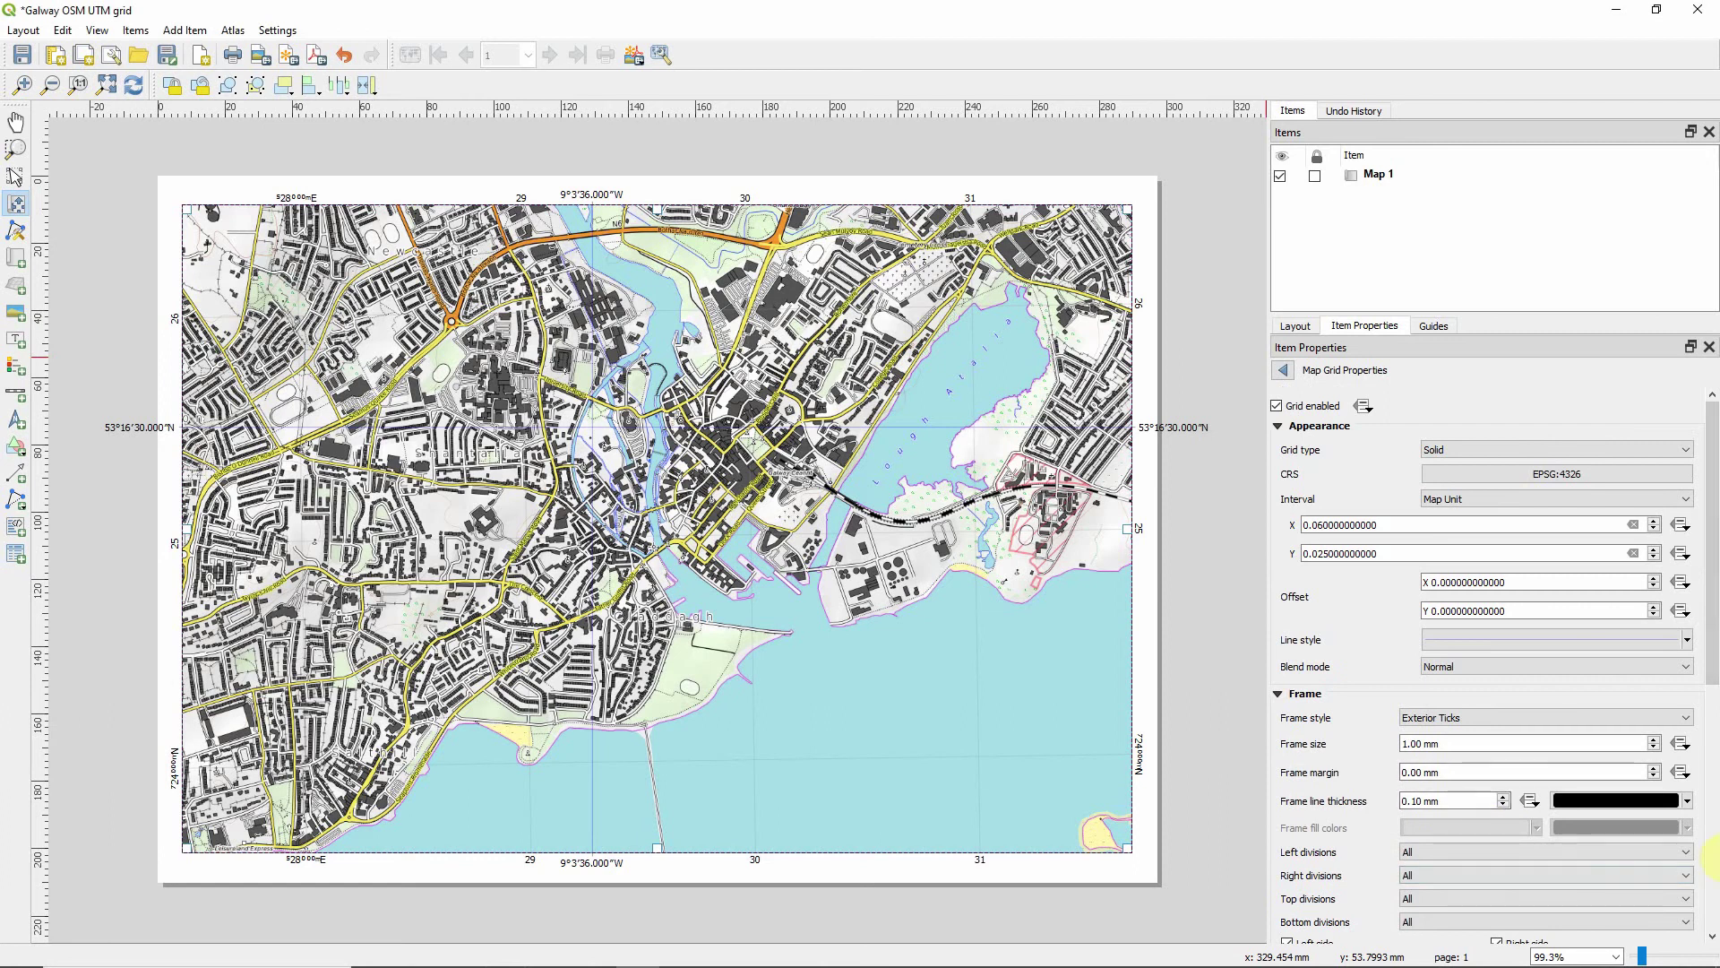
pyautogui.moveTo(1712, 627); pyautogui.dragTo(1712, 871)
pyautogui.click(1382, 924)
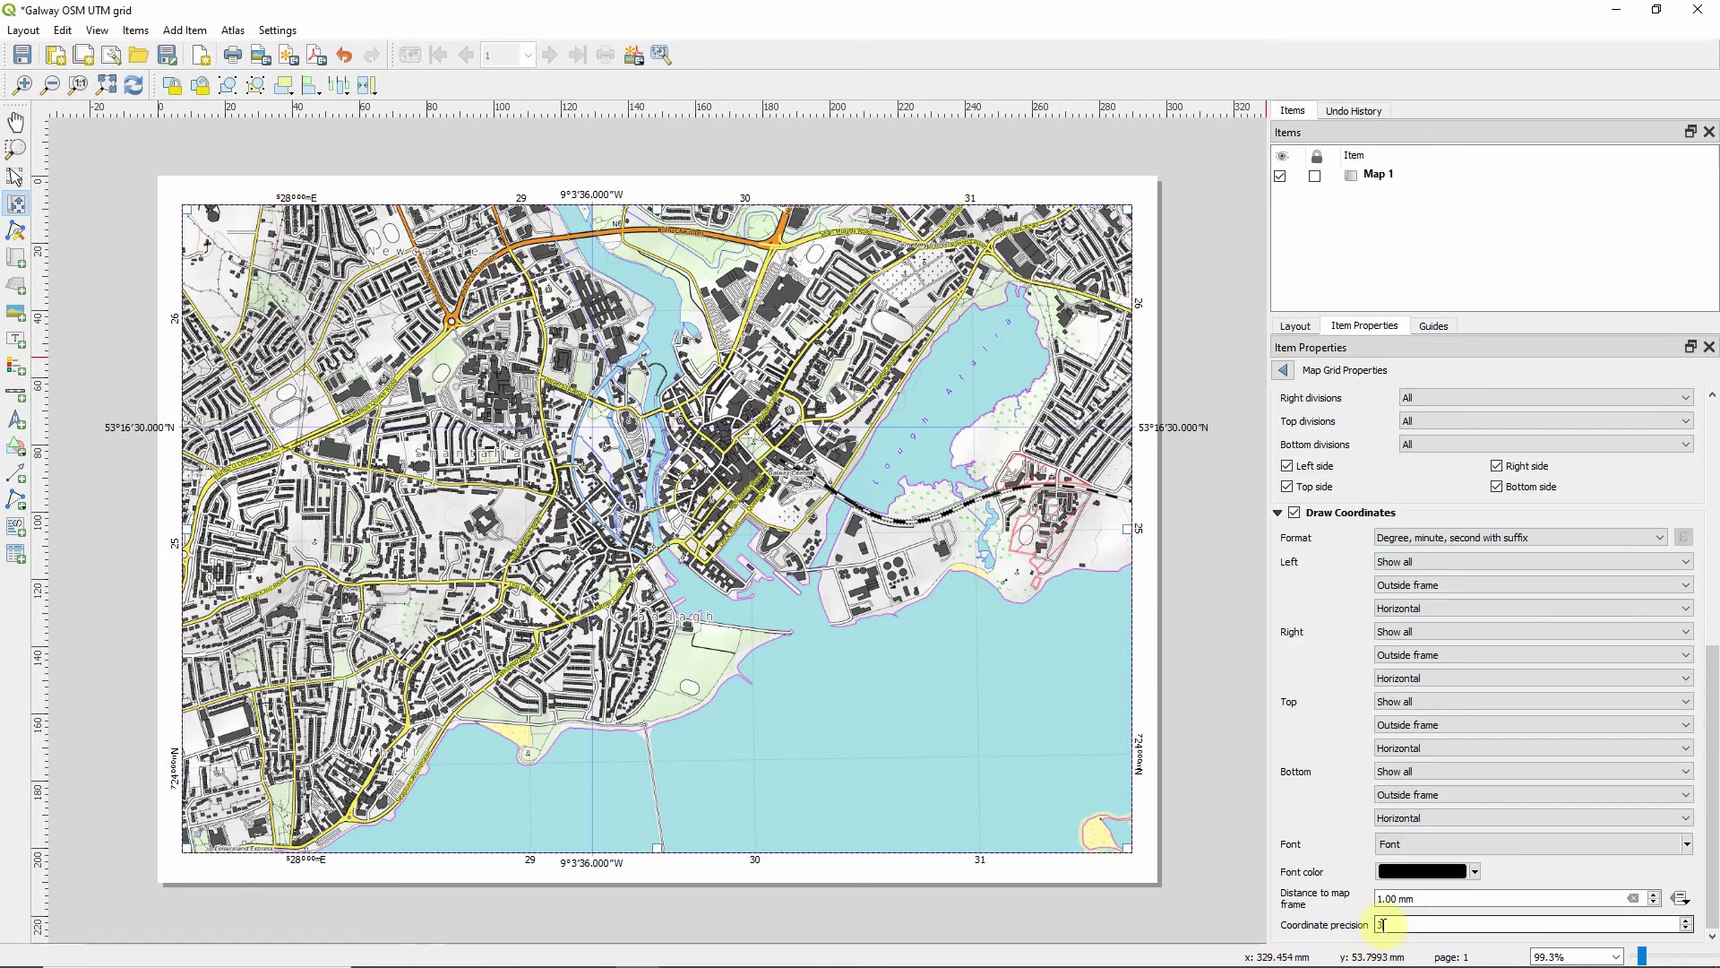
pyautogui.write('0')
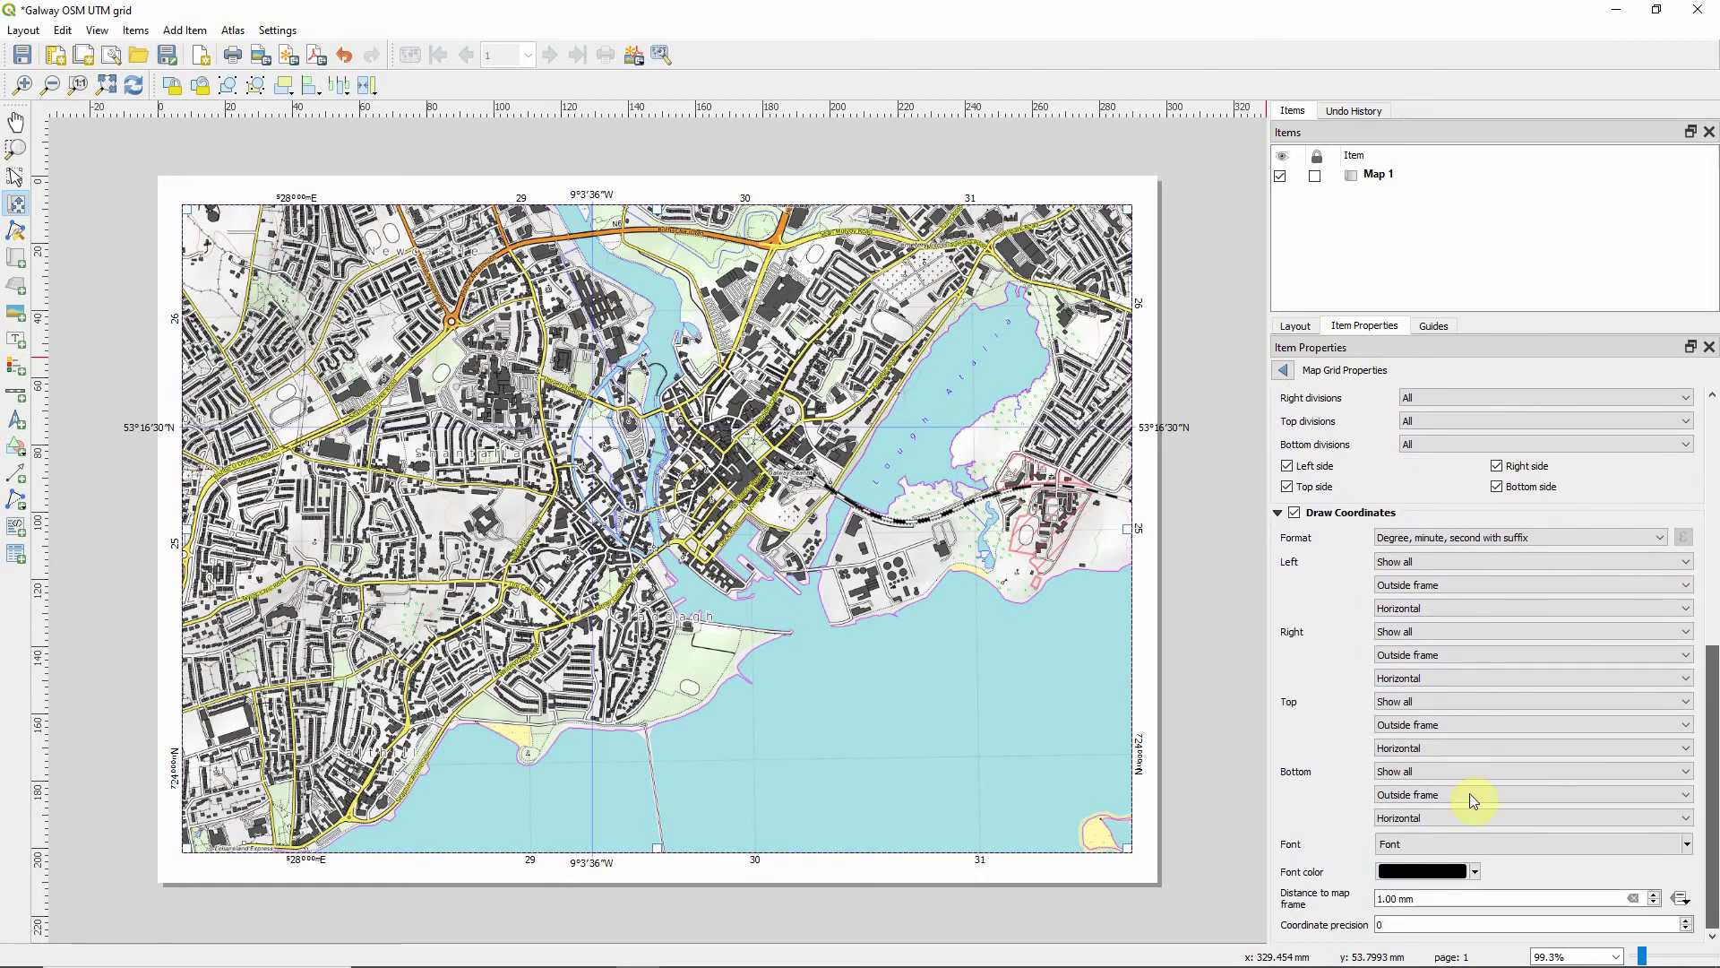
# Color the labels blue and place them 1.50 mm from the map frame.
pyautogui.click(1425, 871)
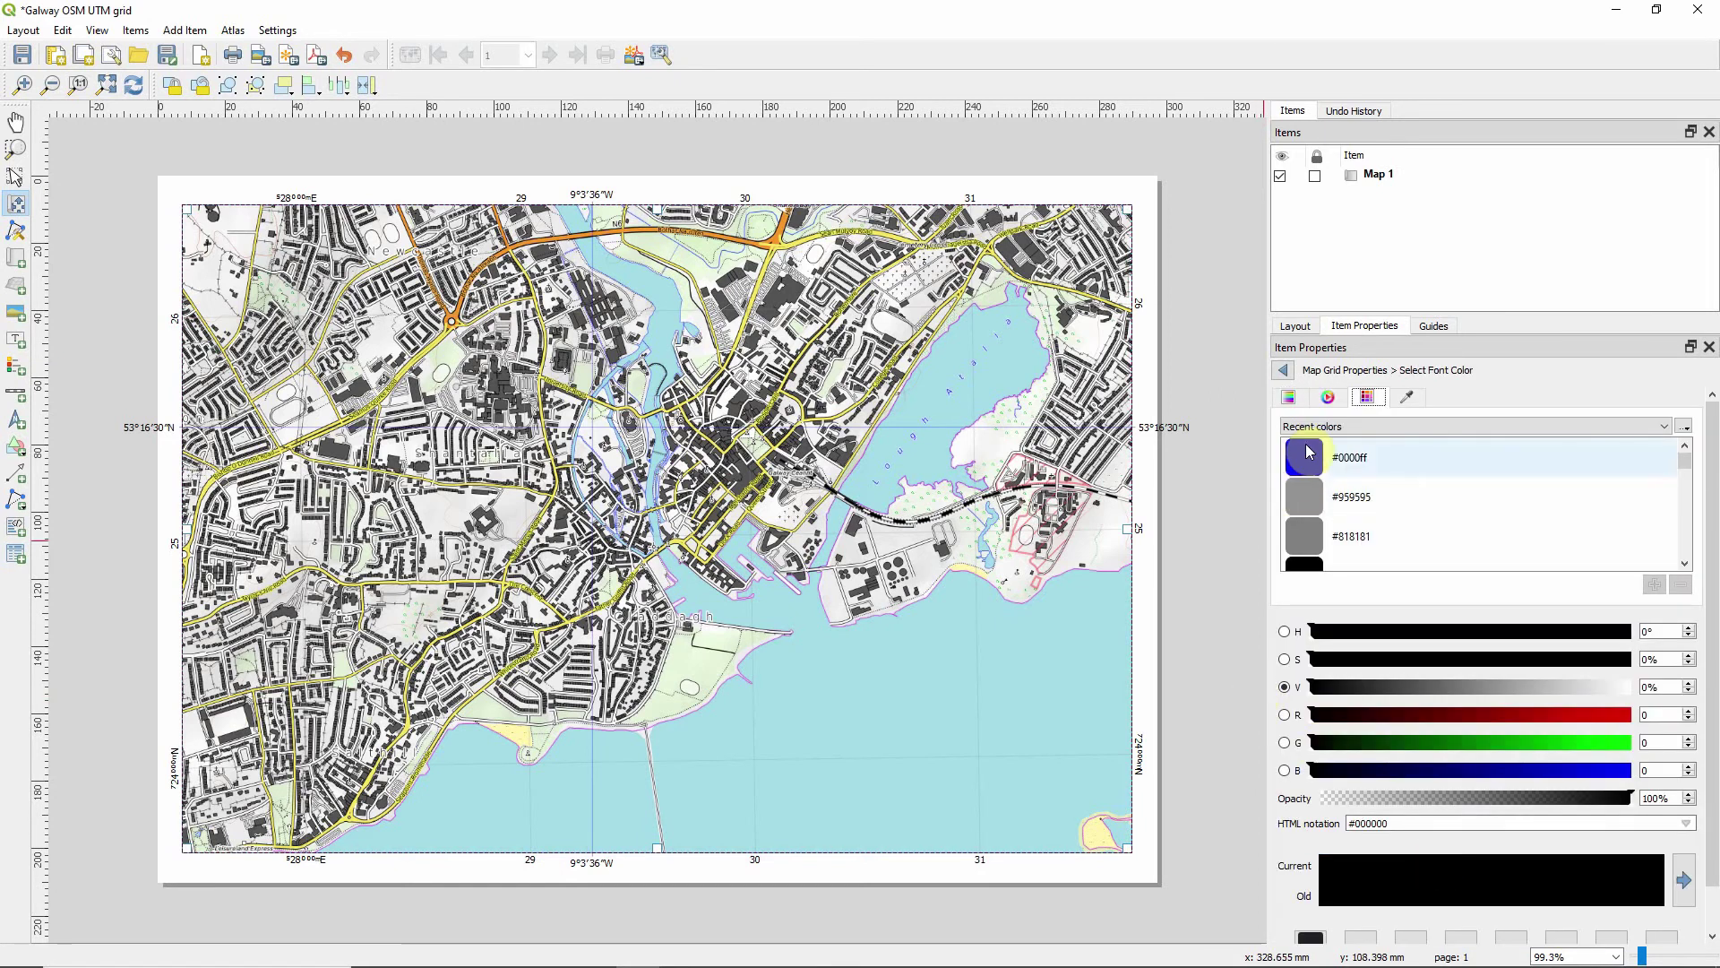
pyautogui.click(1351, 458)
pyautogui.click(1284, 369)
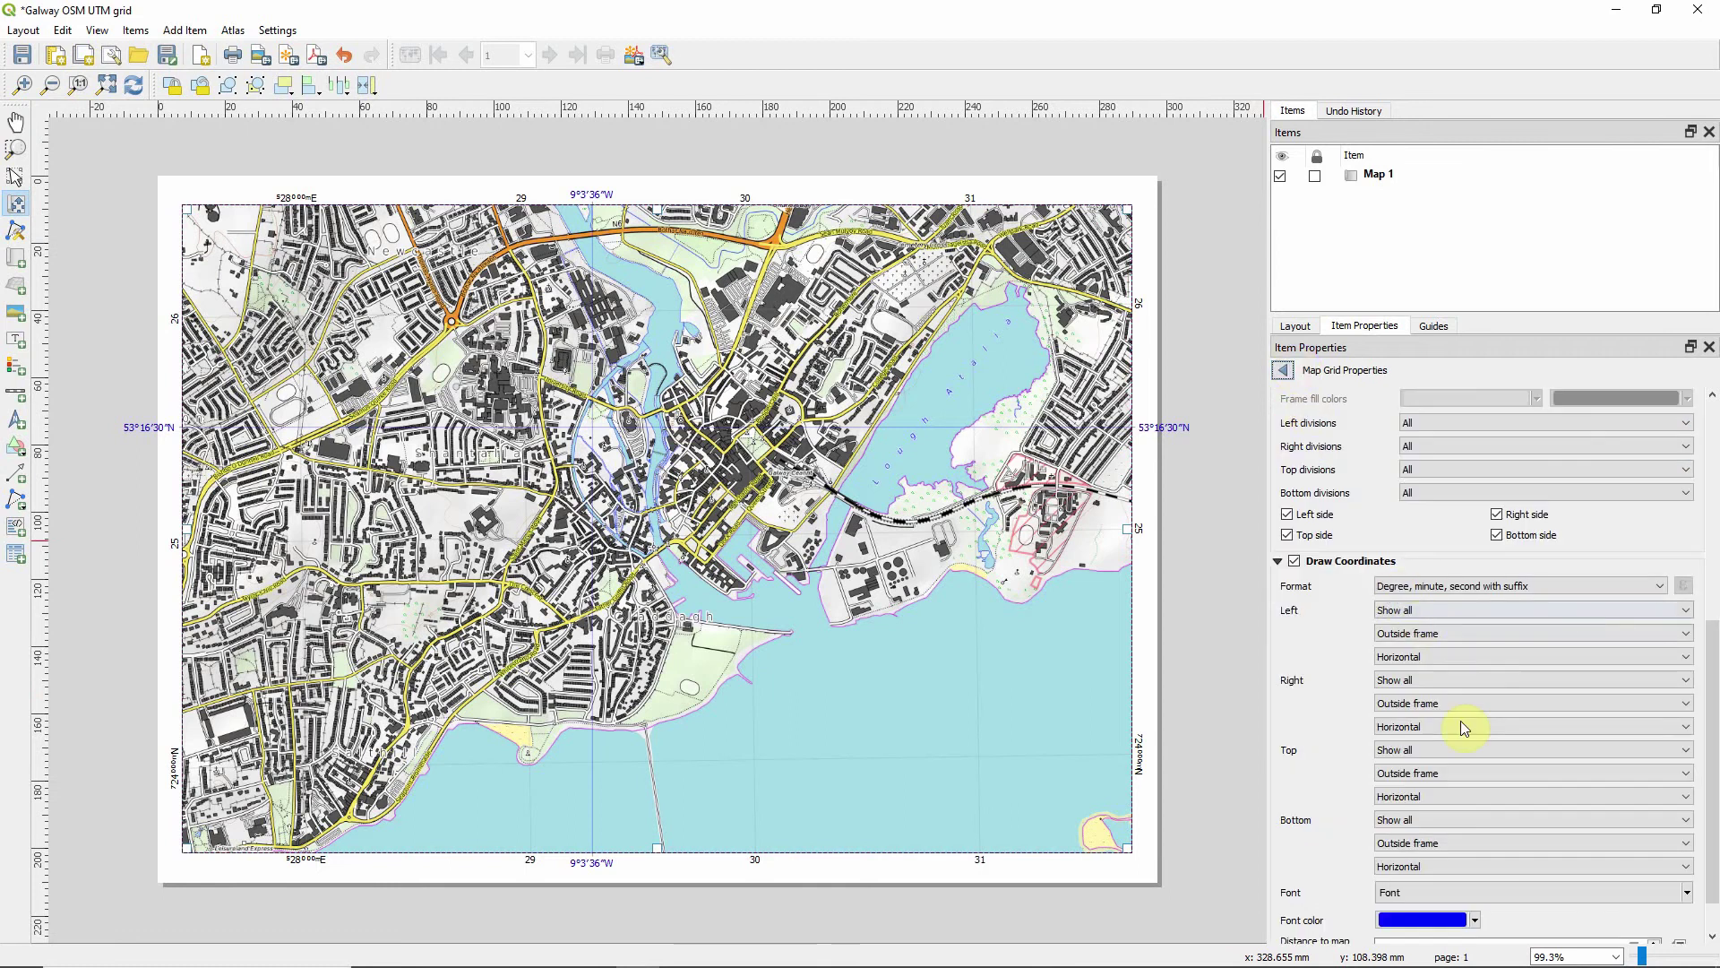
pyautogui.scroll(-2, 1694, 775)
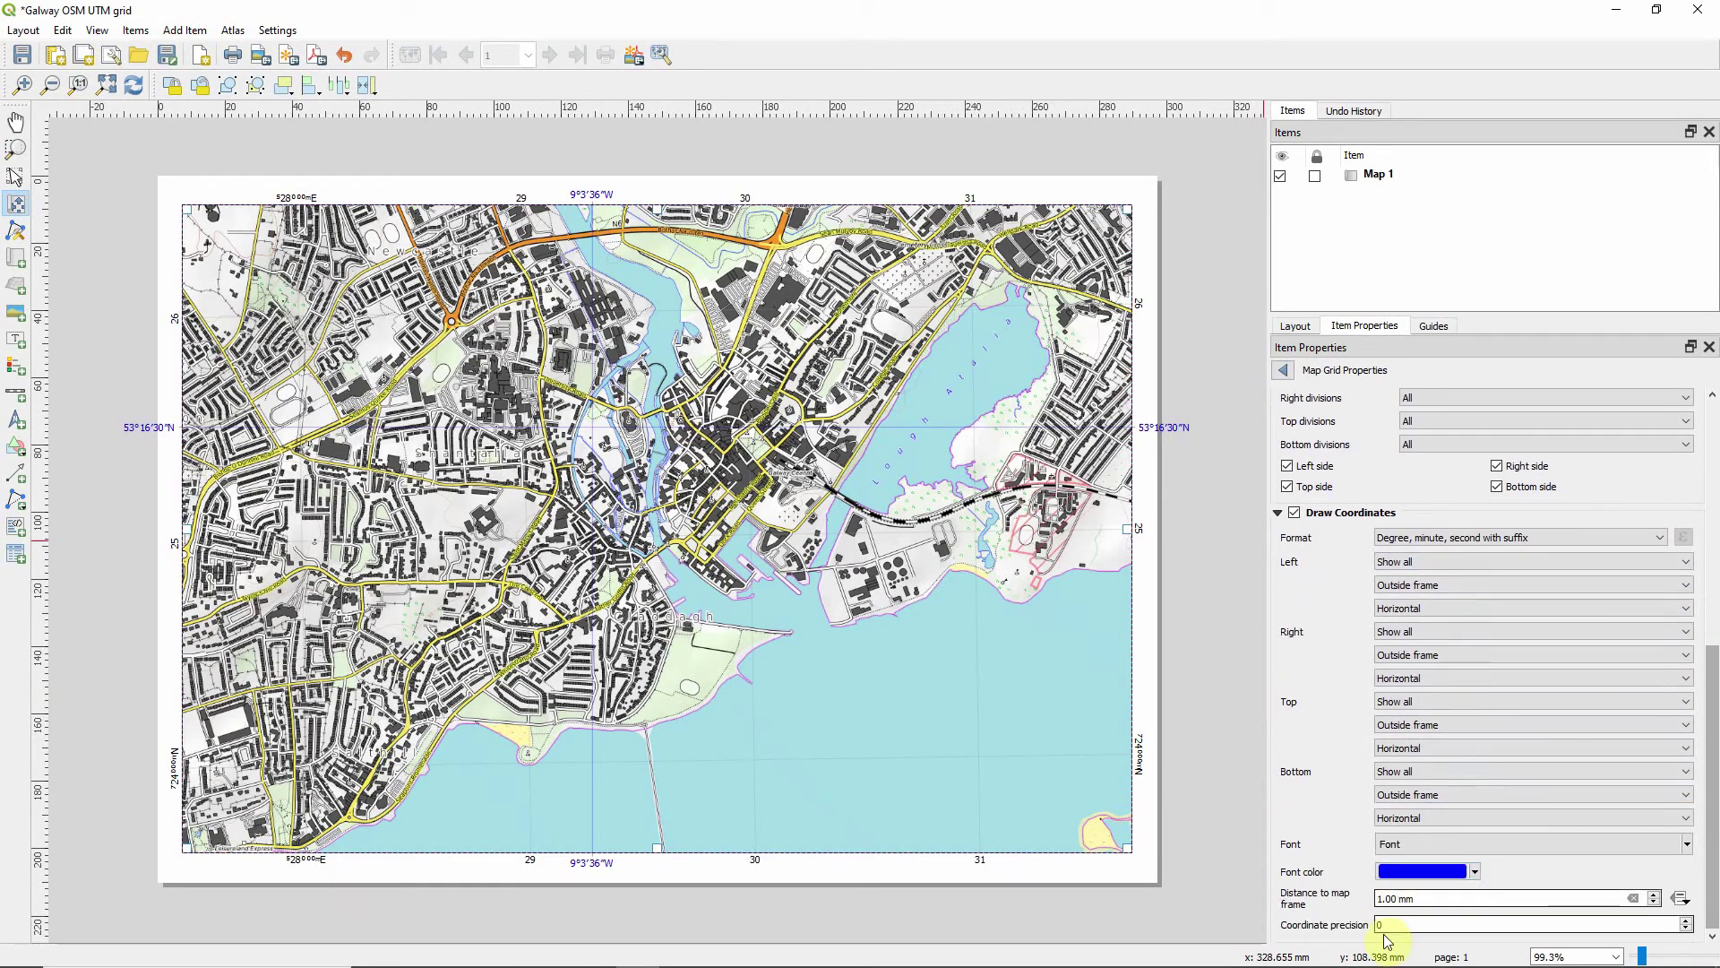
pyautogui.click(1390, 897)
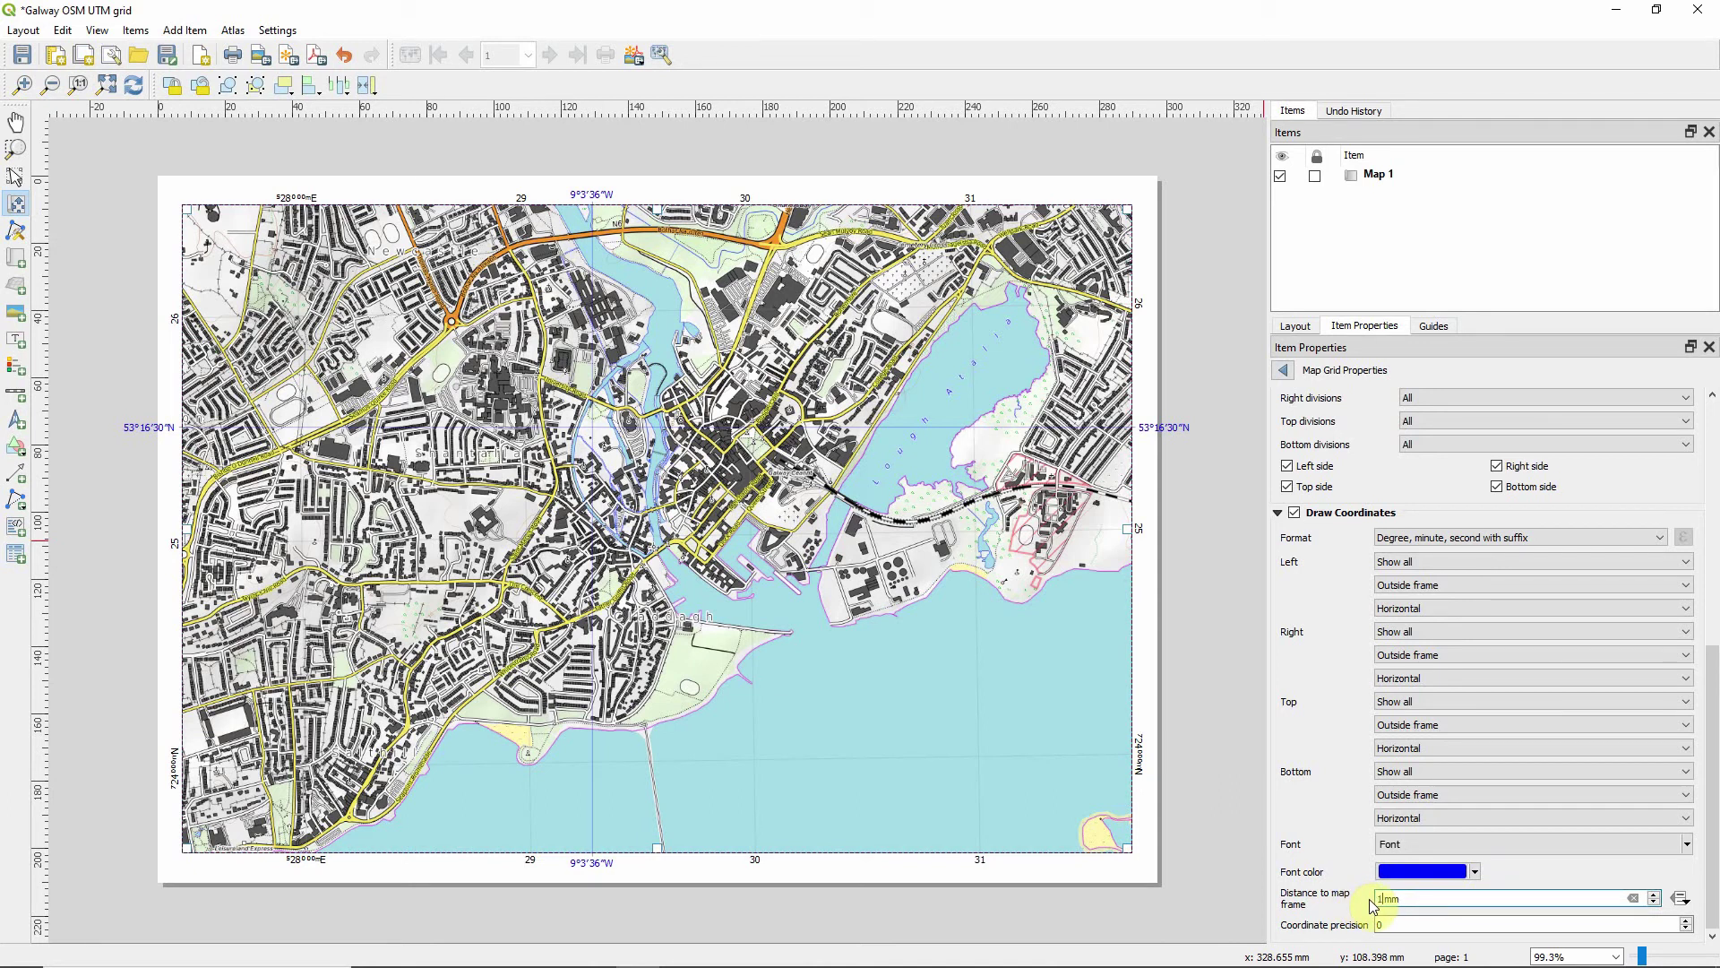
pyautogui.write('1.50')
# Set the label font to Arial size 6.
pyautogui.click(1476, 846)
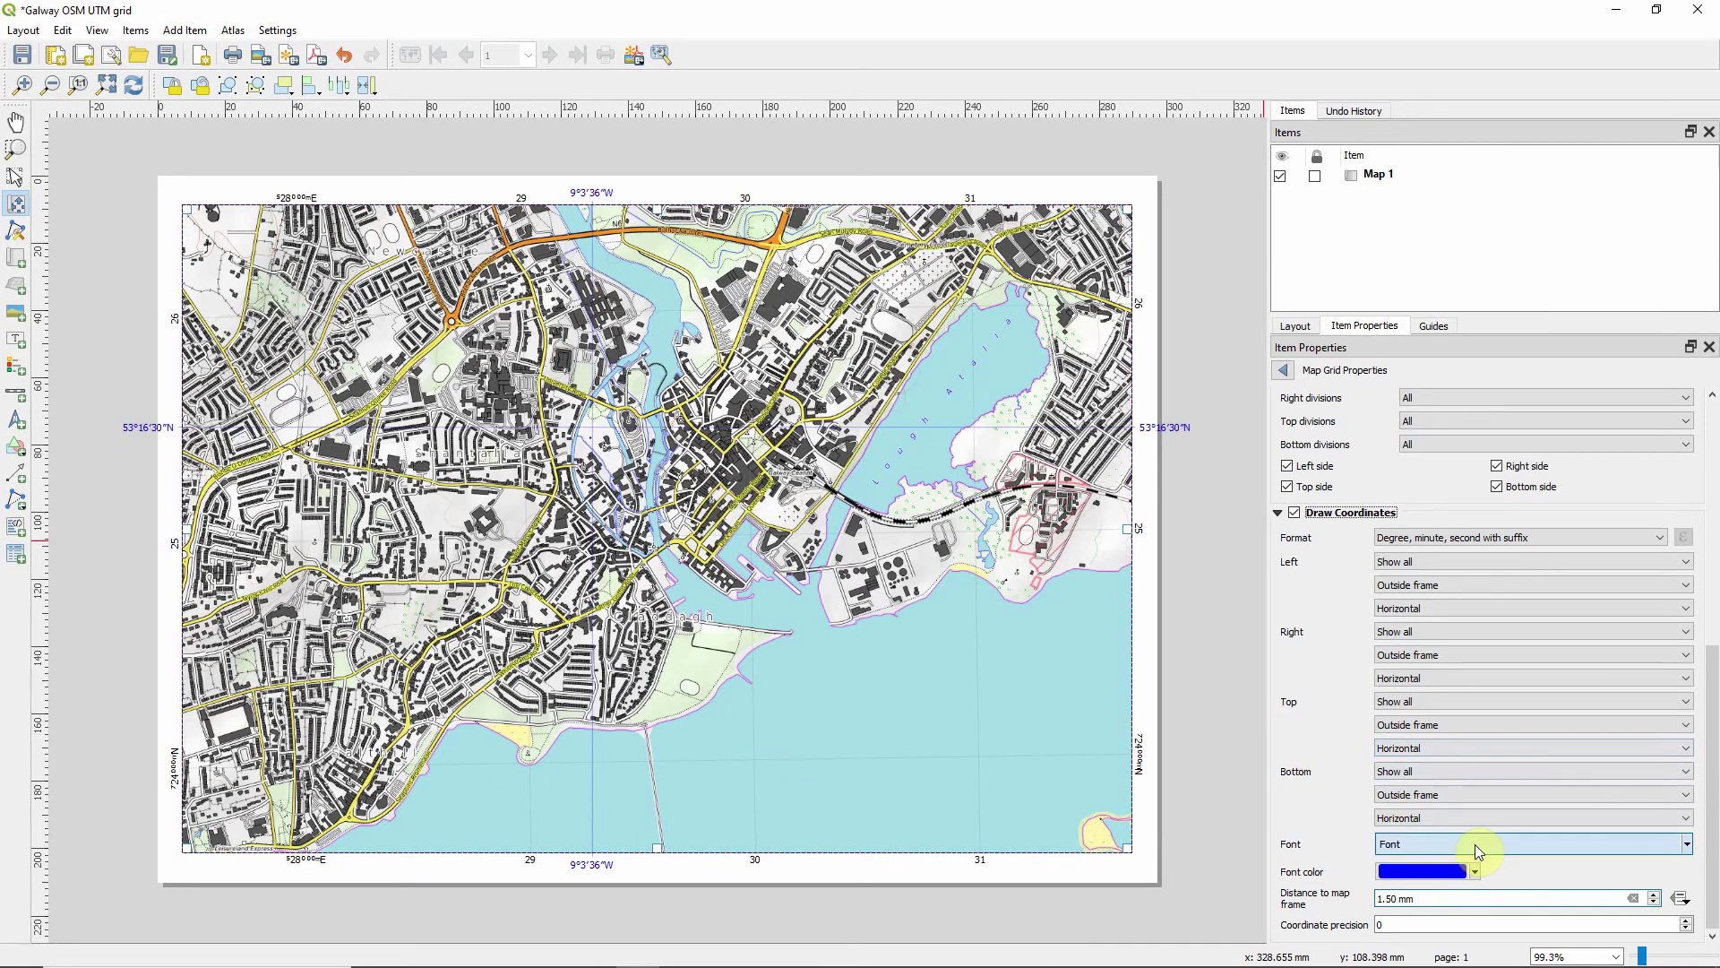
pyautogui.moveTo(854, 447); pyautogui.dragTo(851, 387)
pyautogui.click(690, 402)
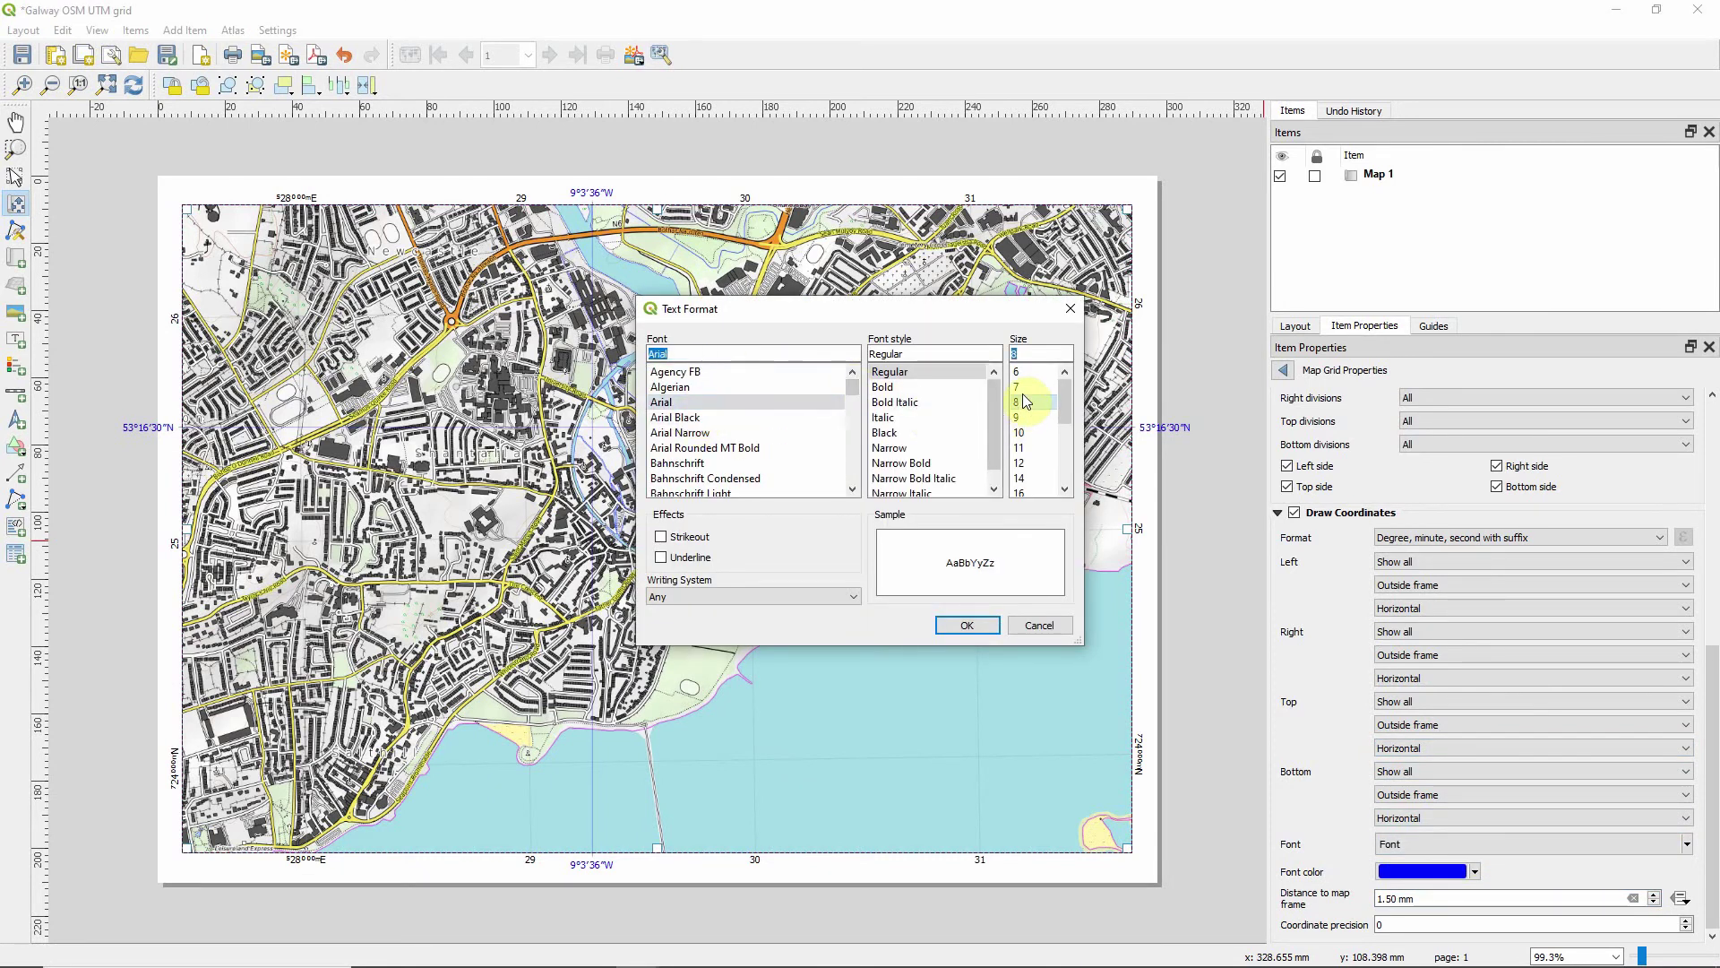
pyautogui.click(1018, 372)
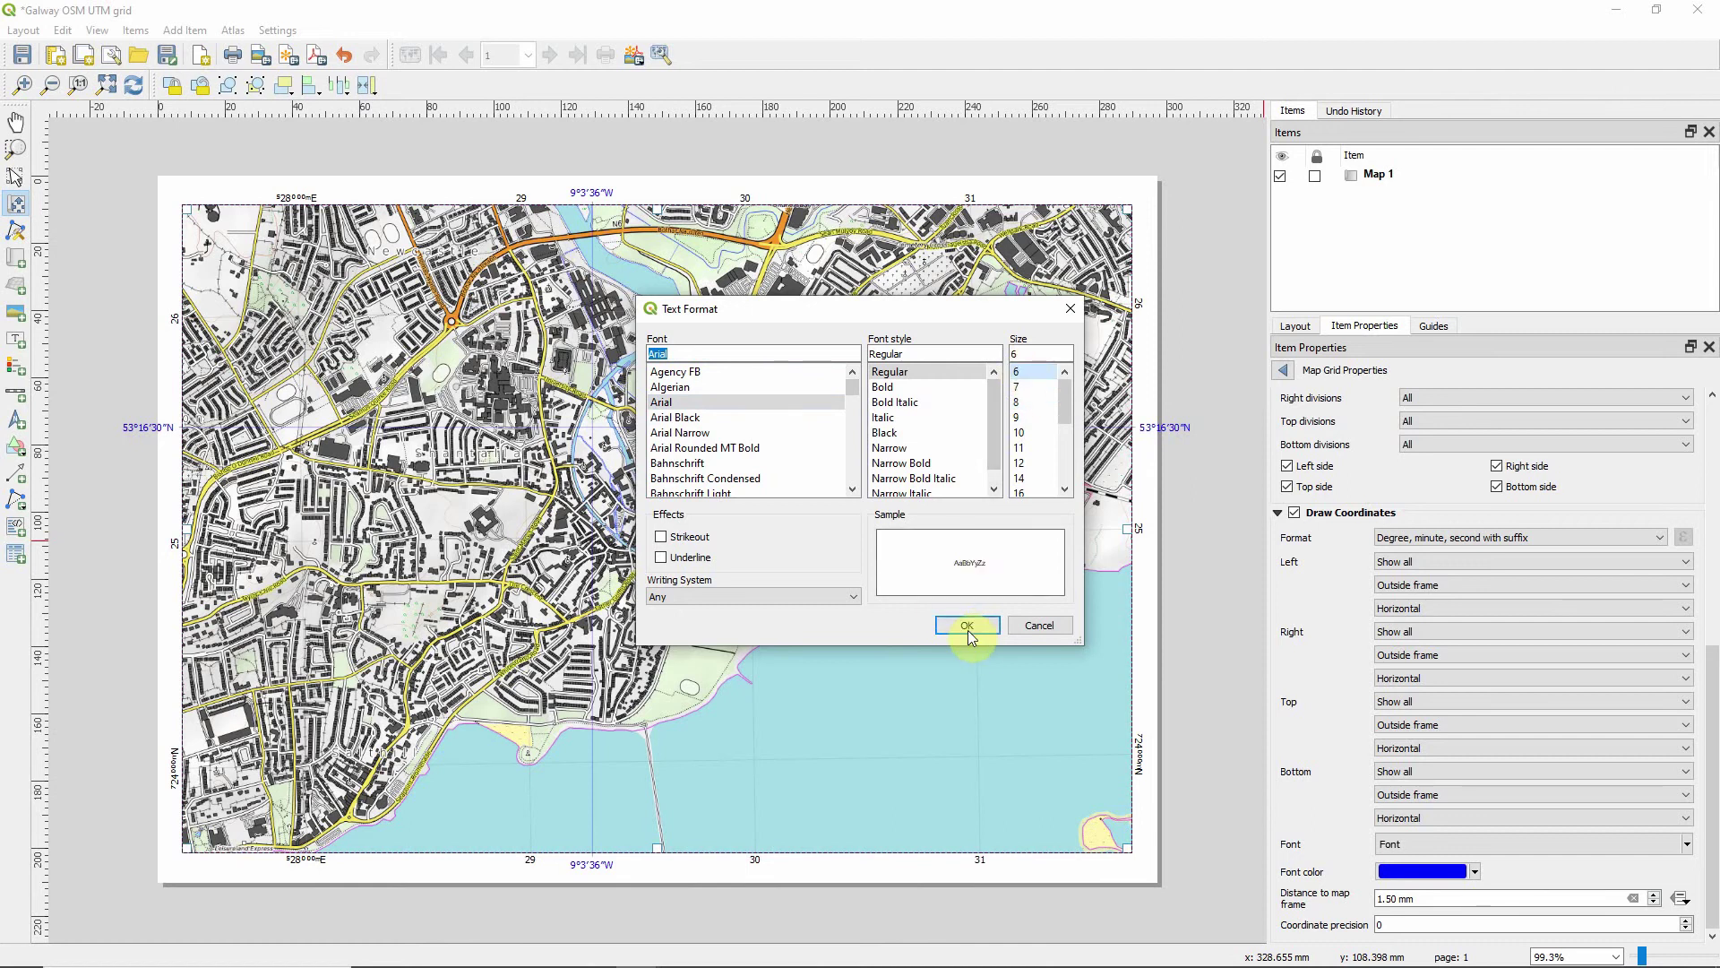
pyautogui.click(968, 629)
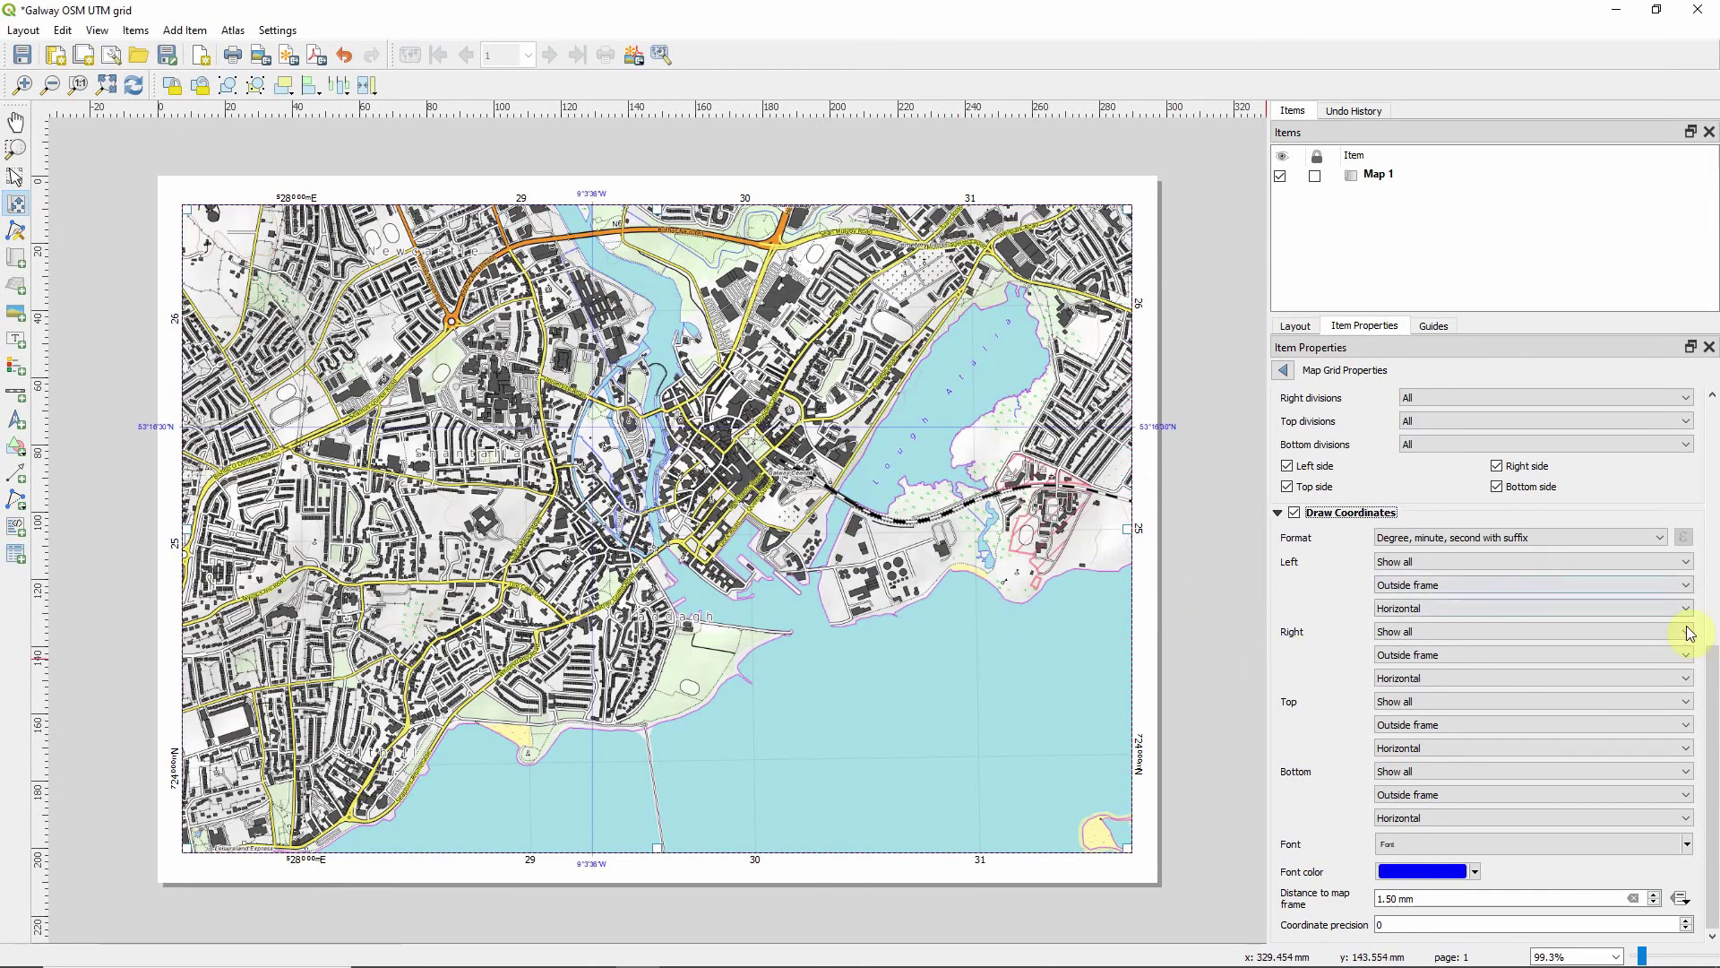
# Run left labels vertical ascending and right labels vertical descending.
pyautogui.scroll(1, 1706, 690)
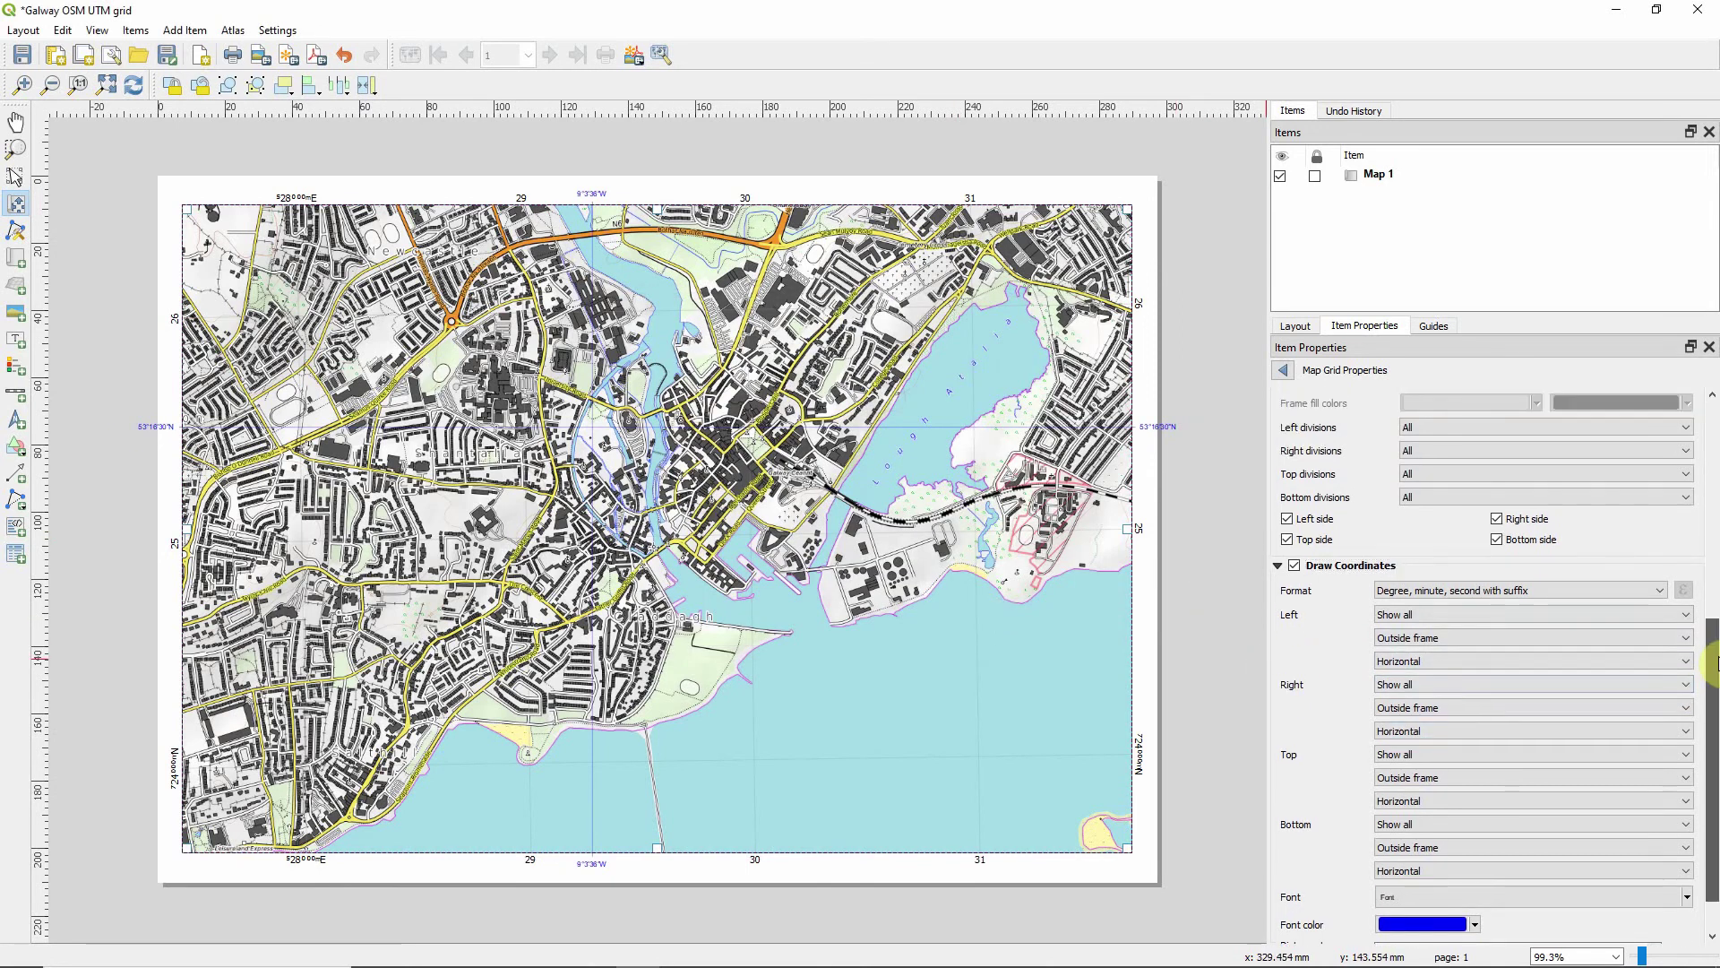
pyautogui.click(1428, 663)
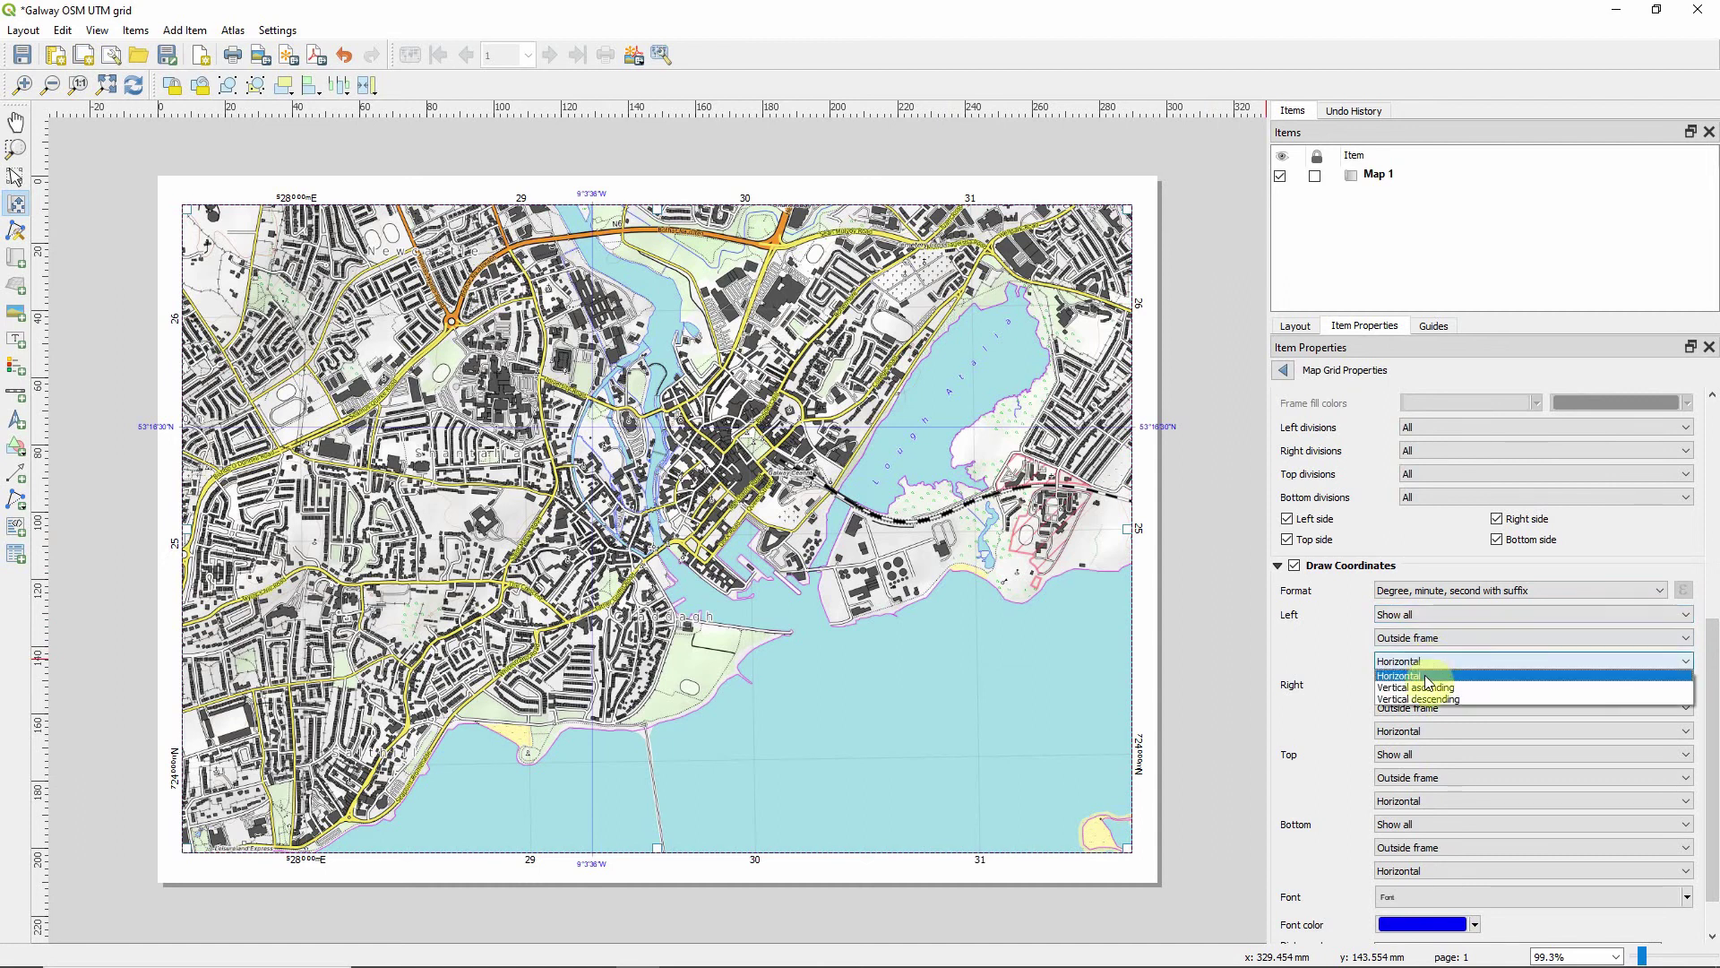
pyautogui.click(1429, 692)
pyautogui.click(1404, 731)
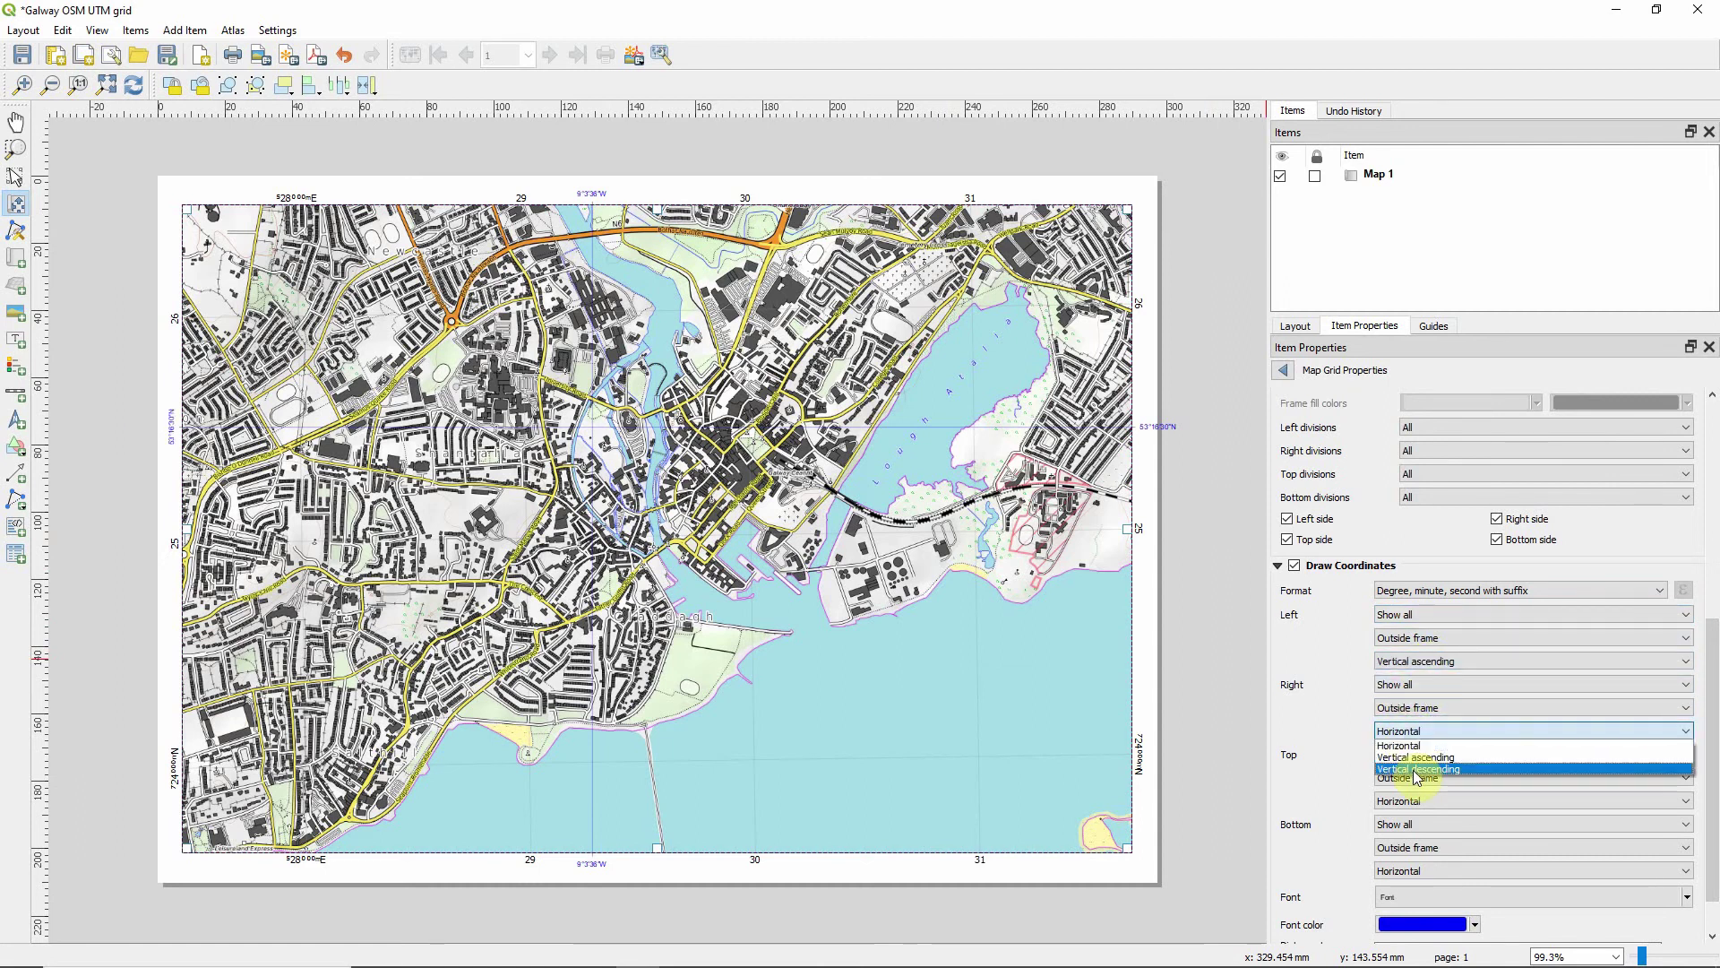
pyautogui.click(1411, 769)
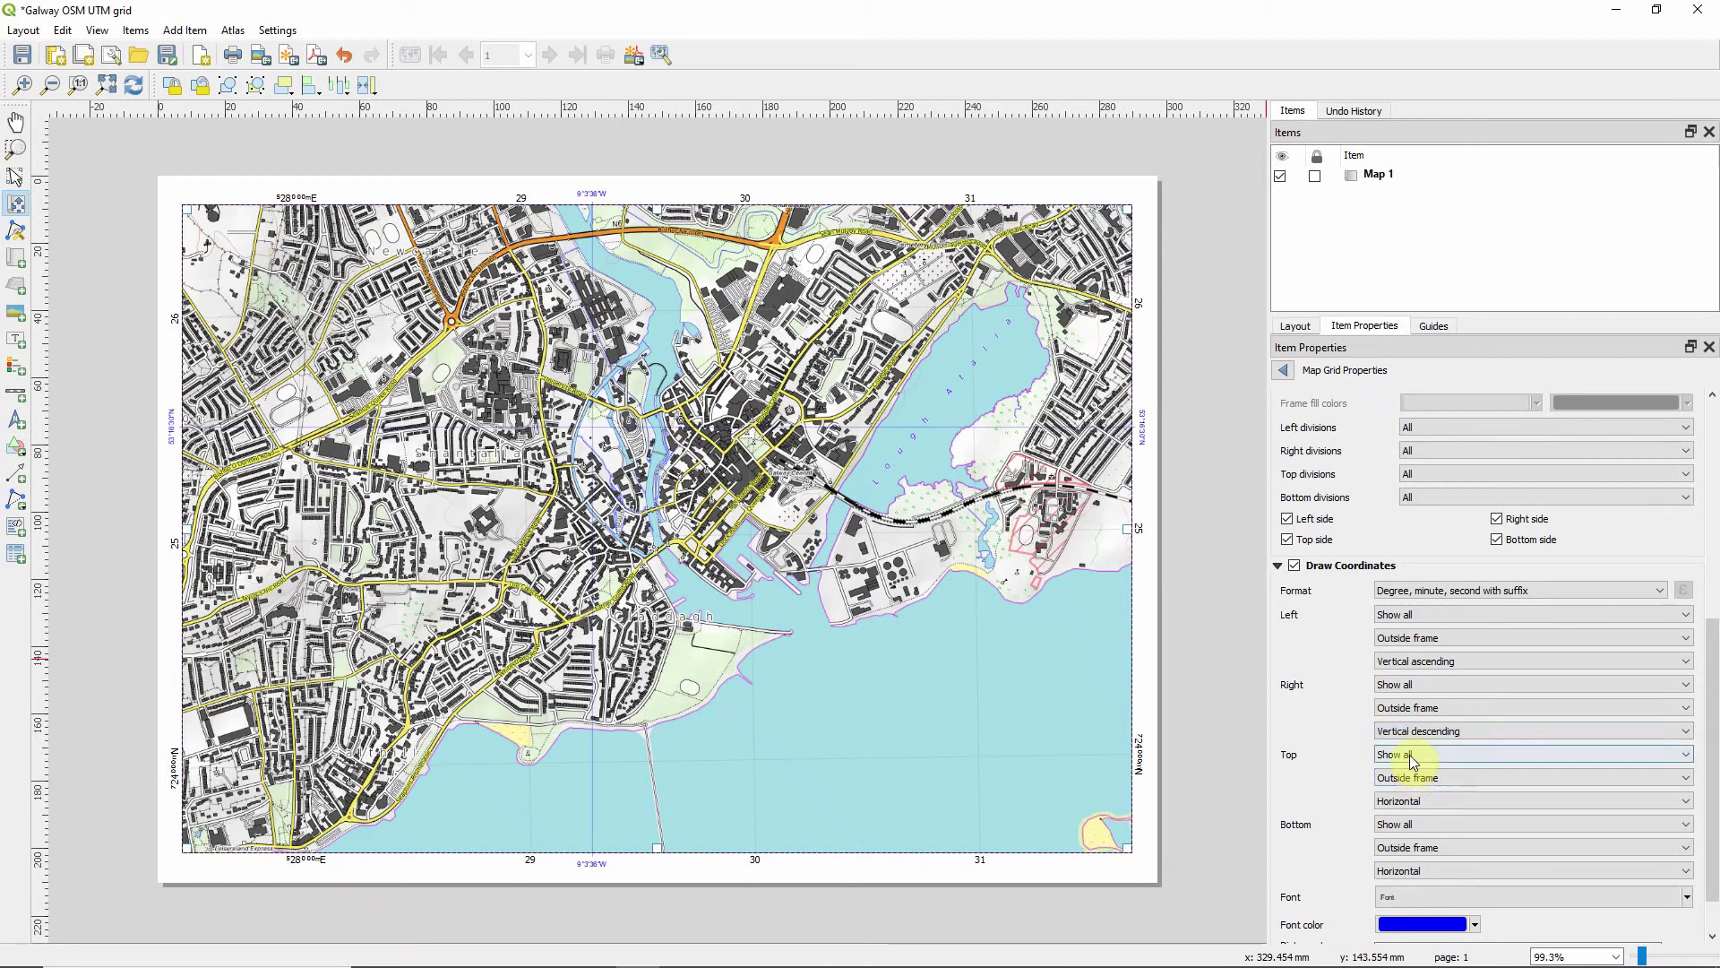
pyautogui.moveTo(1713, 650); pyautogui.dragTo(1712, 432)
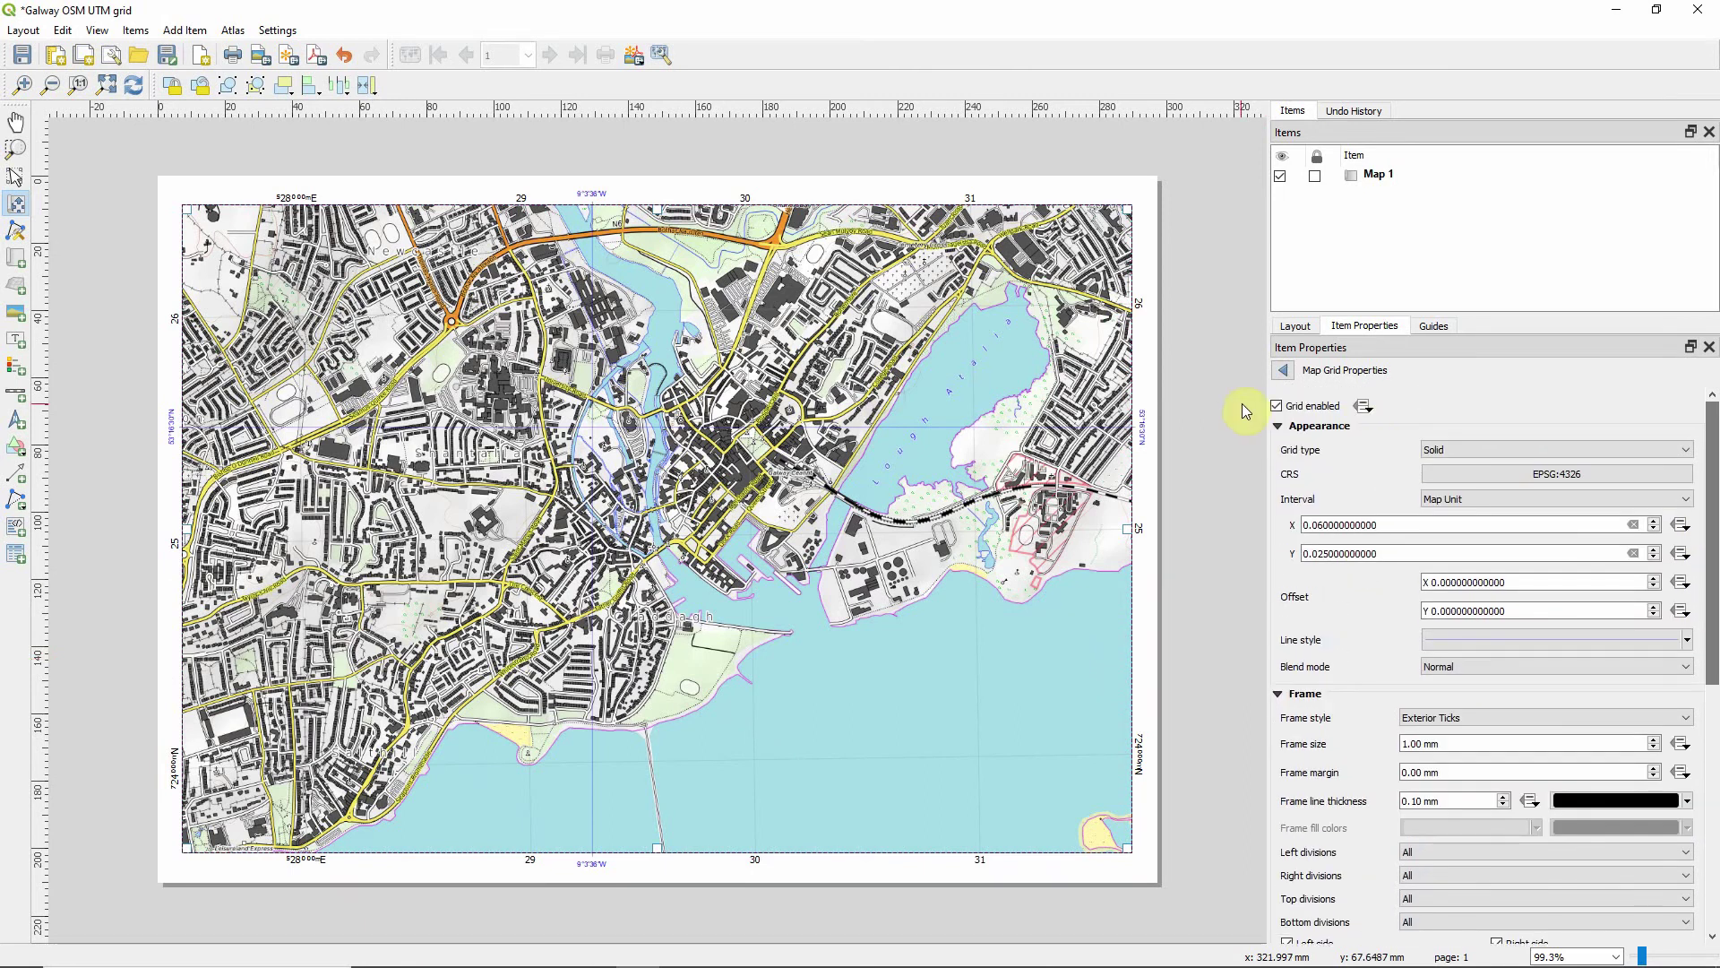
# Change the y-axis UTM grid's label font to Arial.
pyautogui.click(1283, 374)
pyautogui.click(1335, 777)
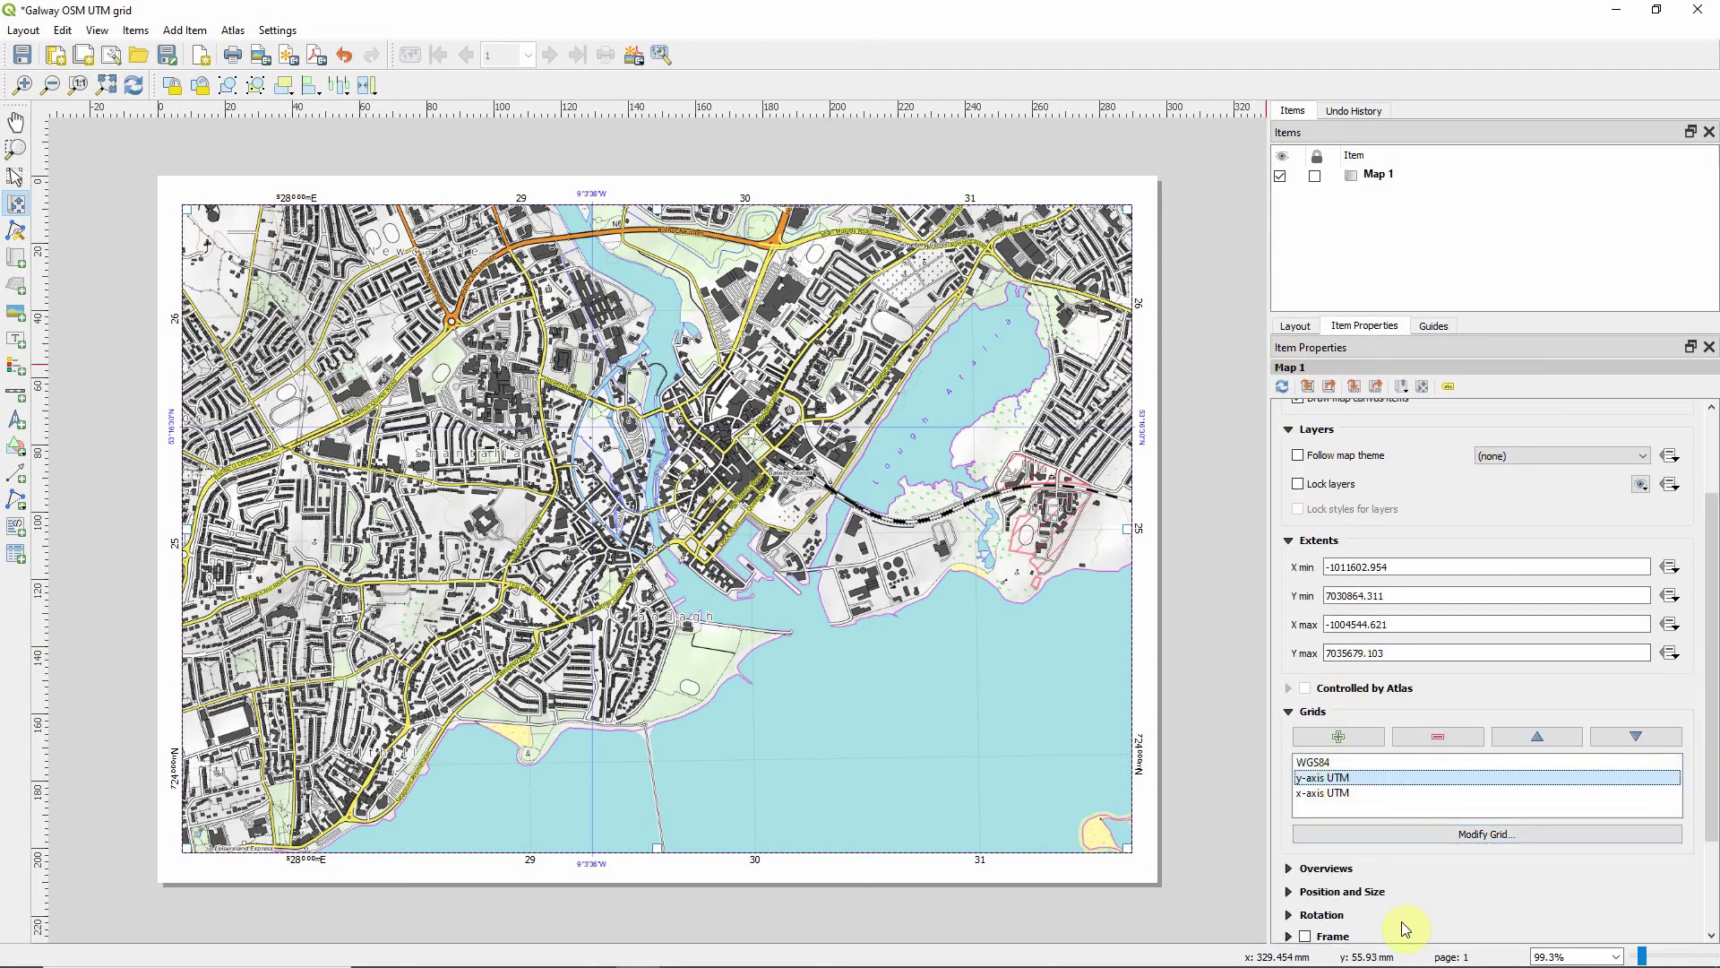
pyautogui.click(1378, 838)
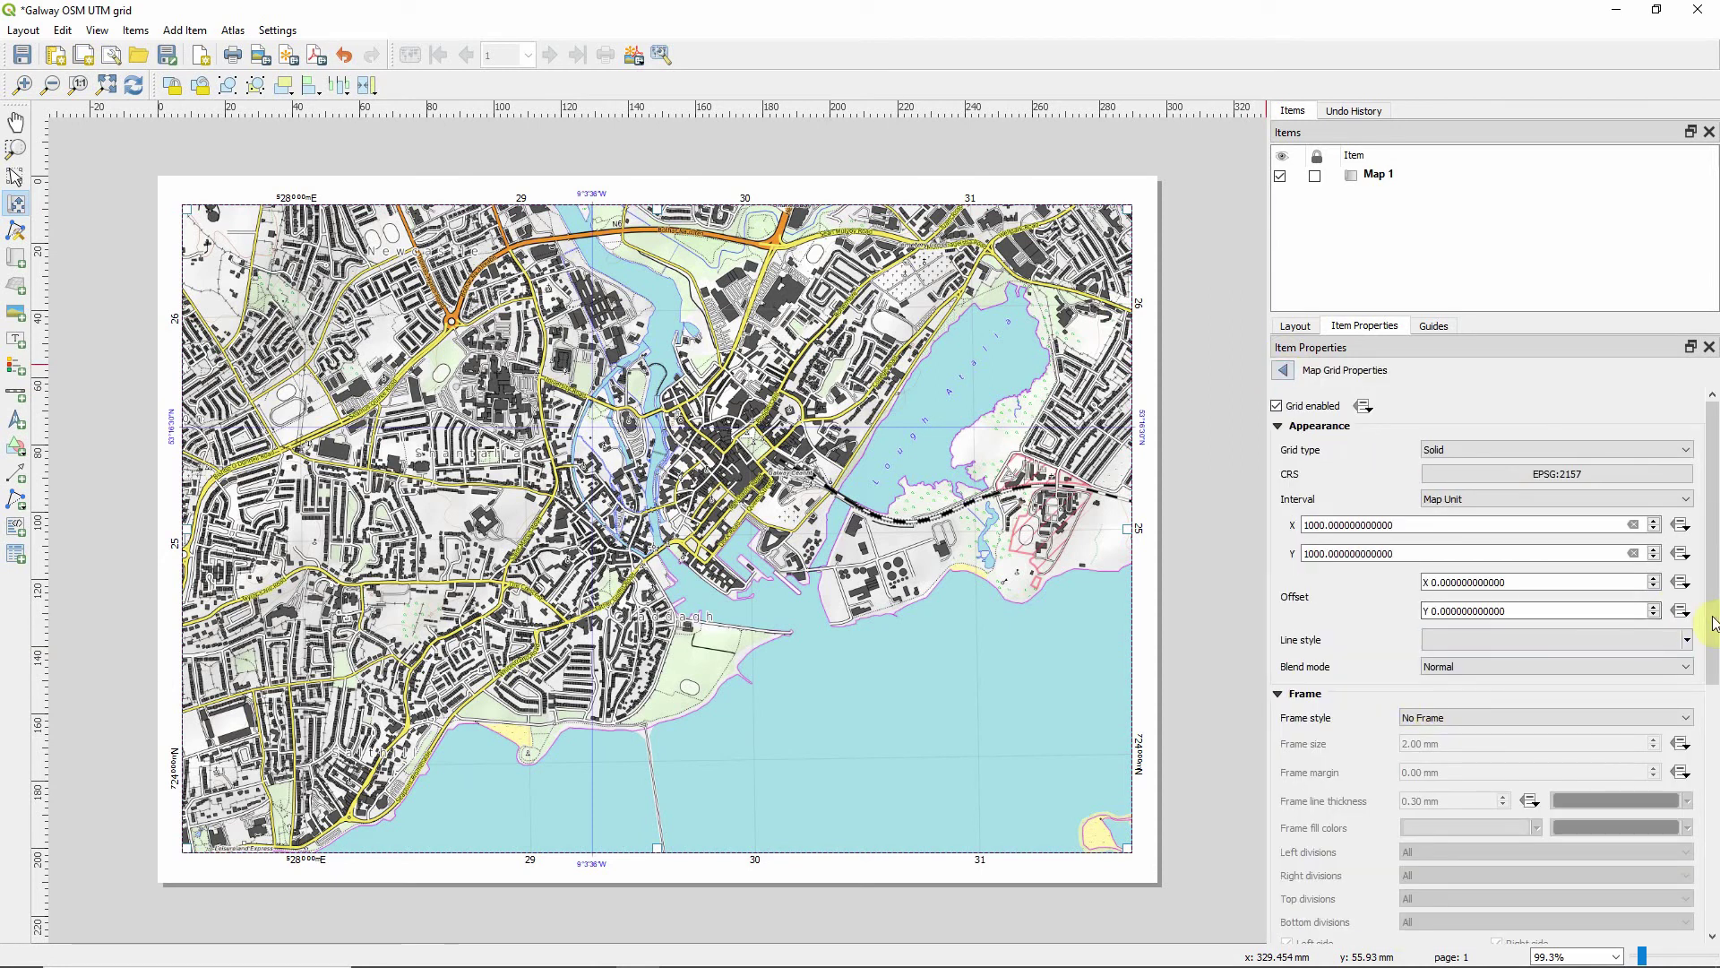
pyautogui.moveTo(1713, 618); pyautogui.dragTo(1713, 863)
pyautogui.click(1469, 843)
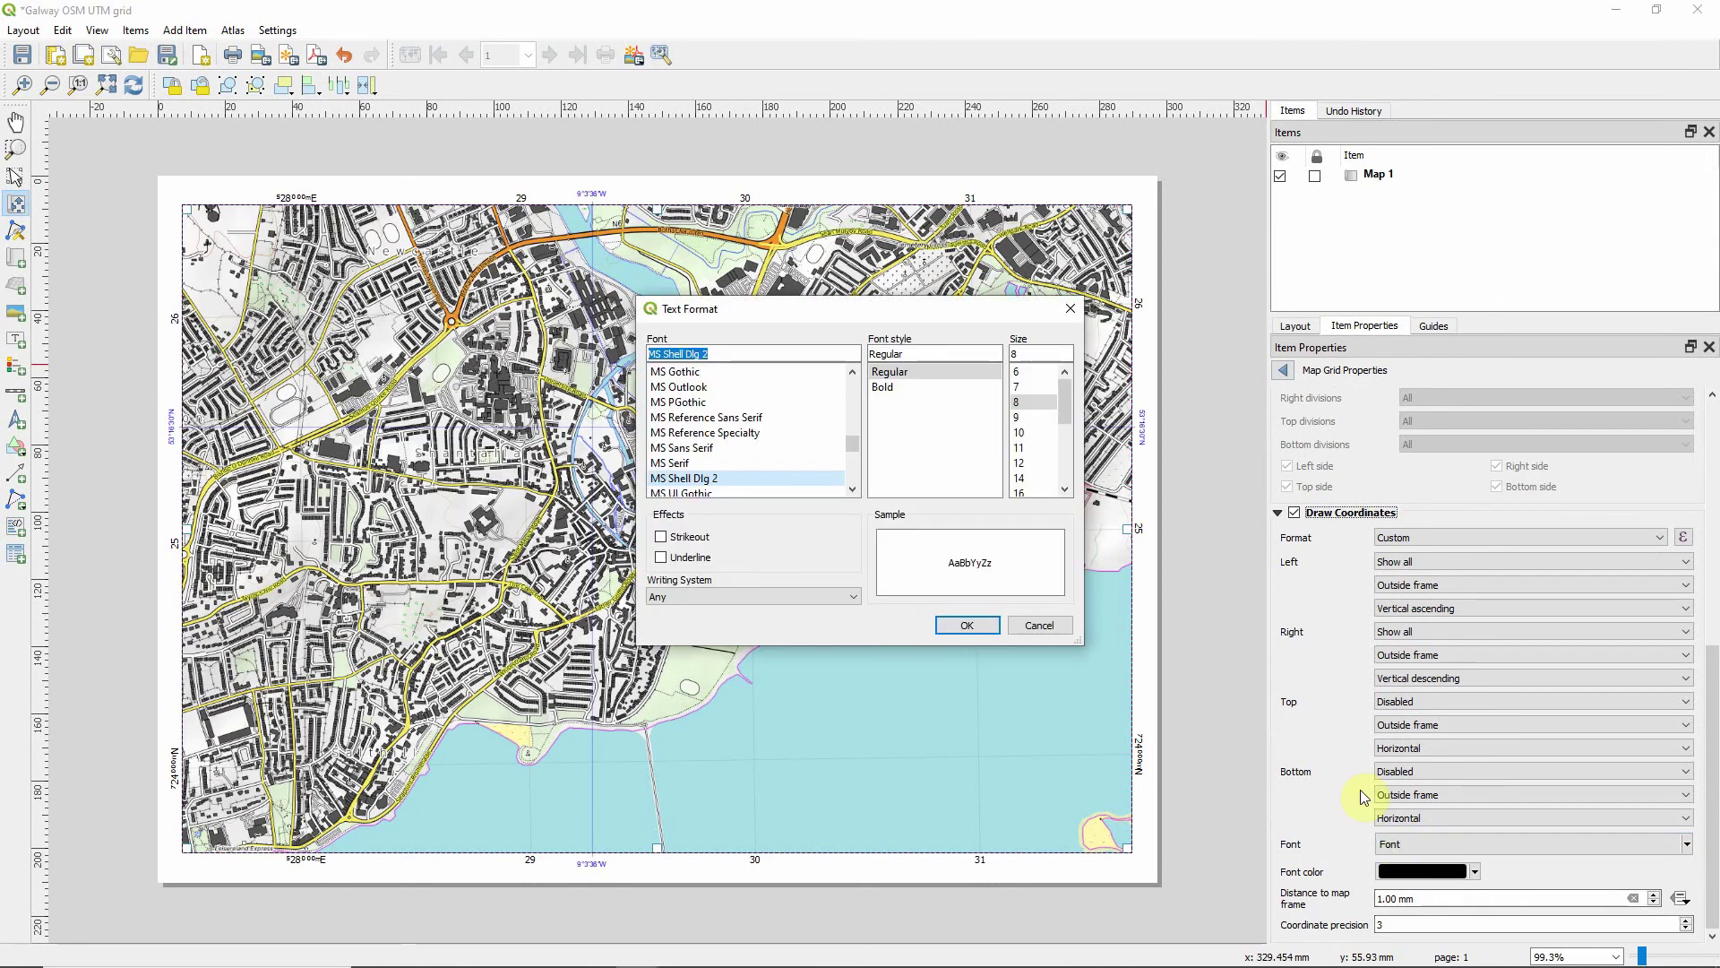
pyautogui.moveTo(852, 439); pyautogui.dragTo(851, 378)
pyautogui.click(735, 405)
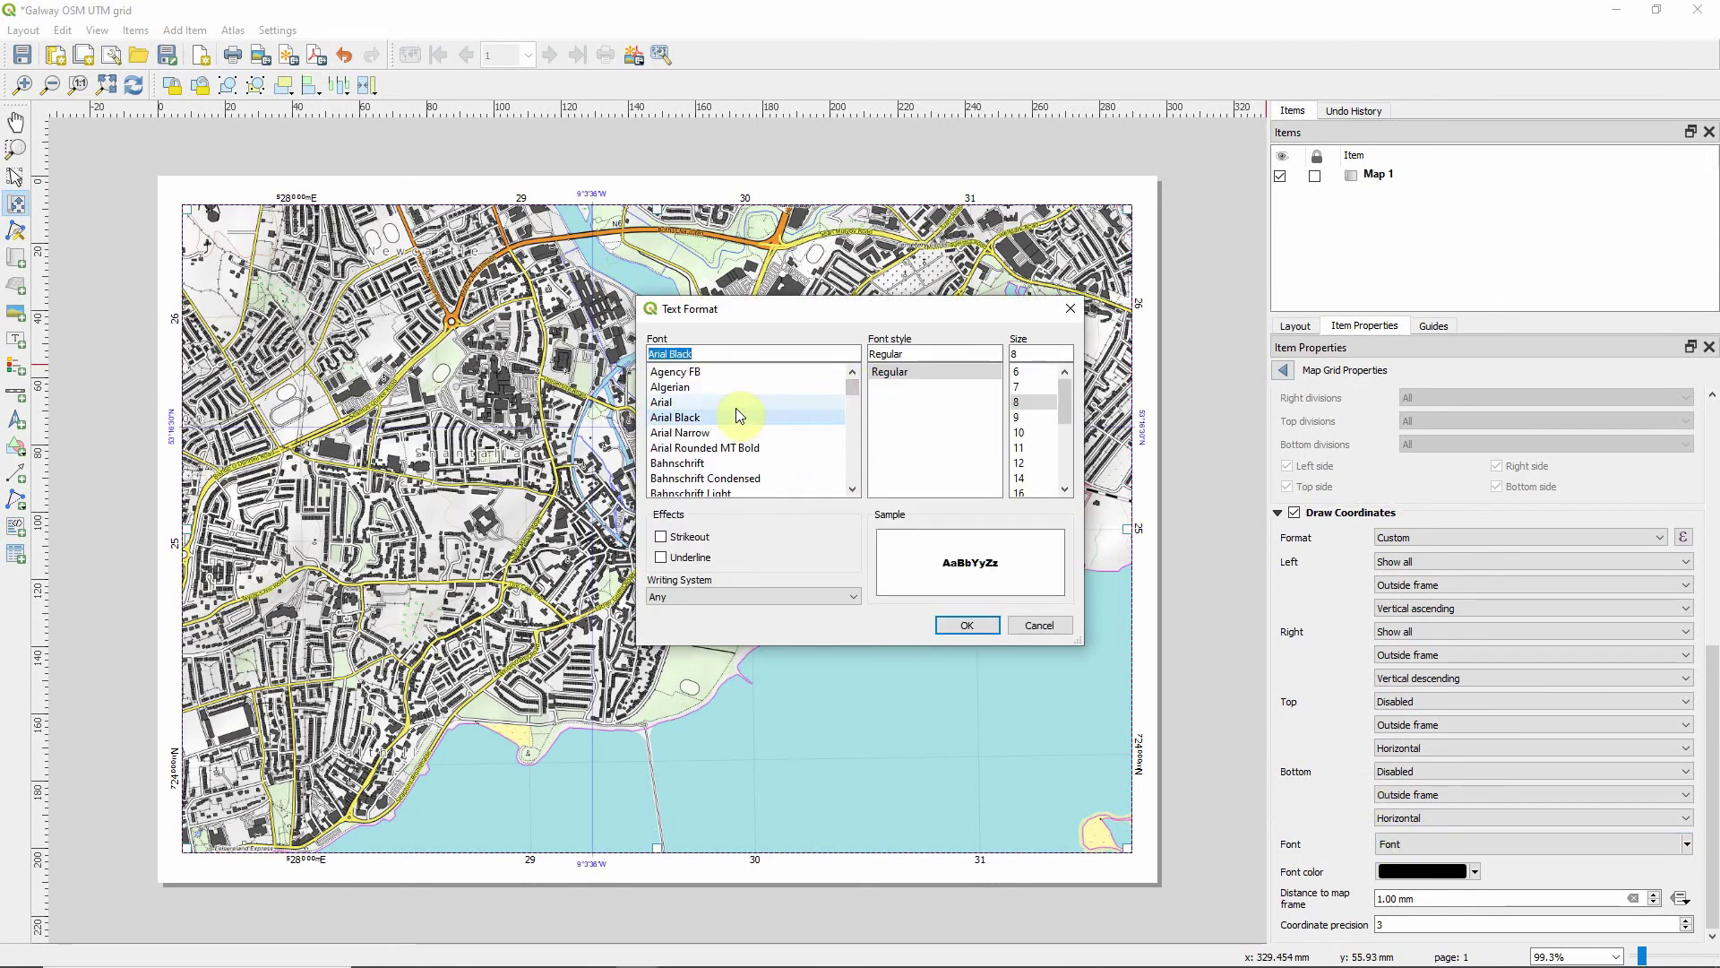
pyautogui.click(976, 628)
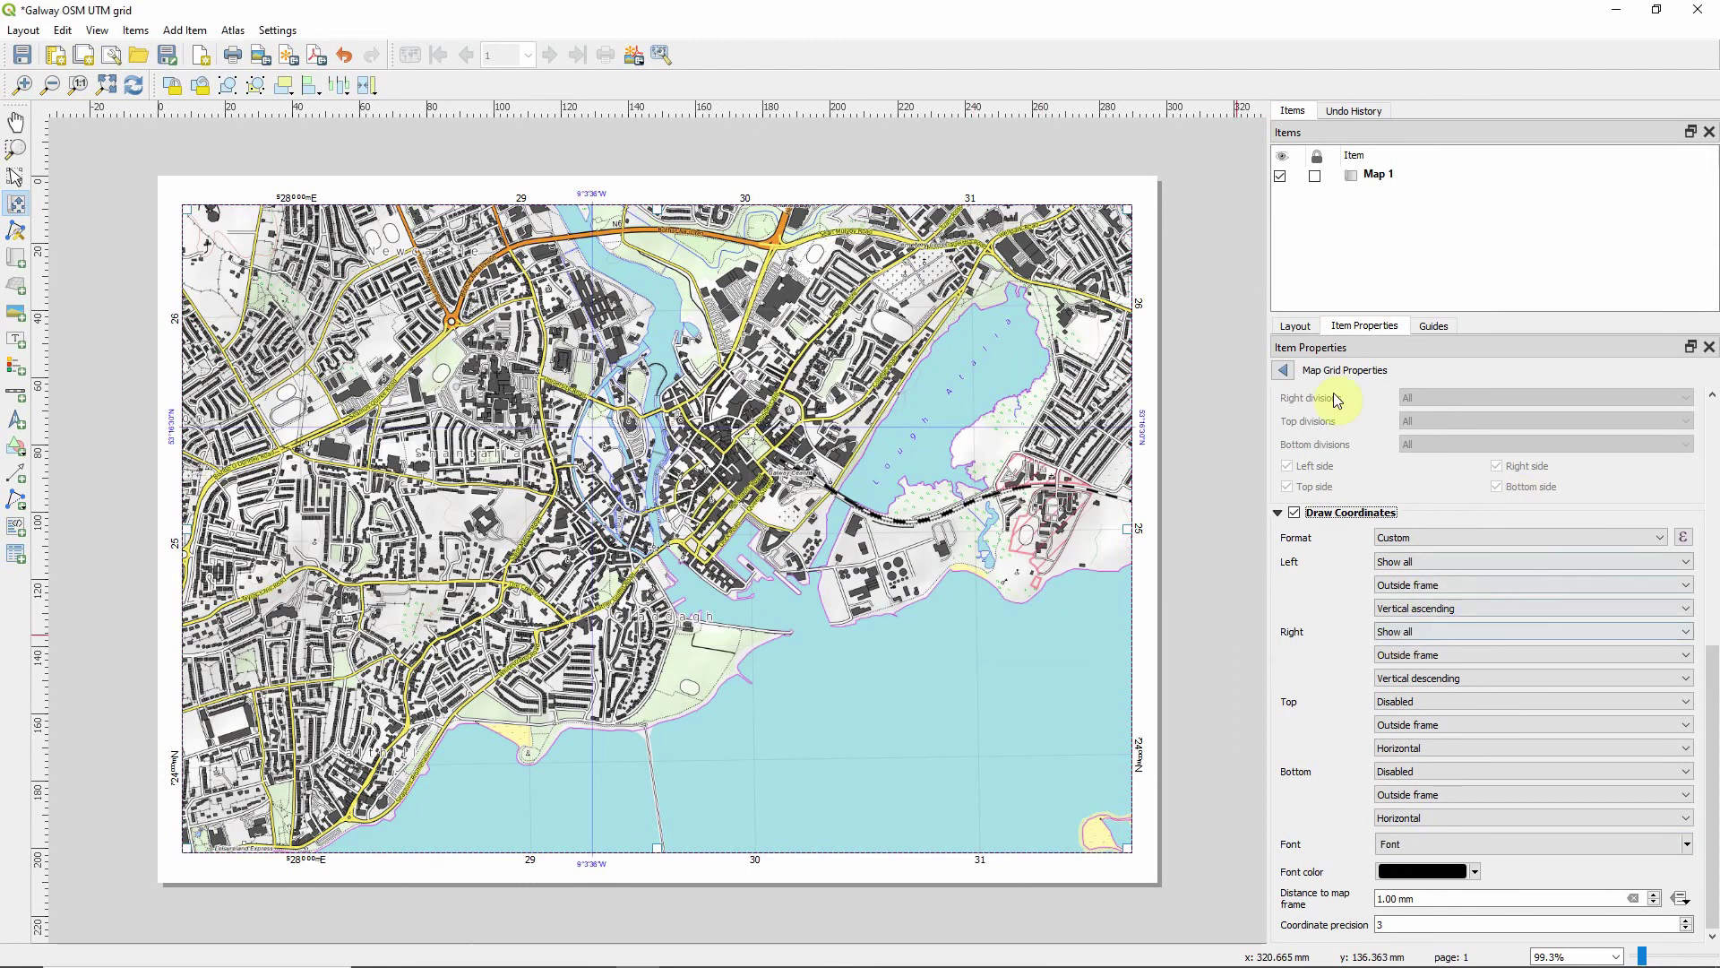
pyautogui.click(1283, 370)
# Change the x-axis UTM grid's label font to Arial.
pyautogui.scroll(-2, 1383, 792)
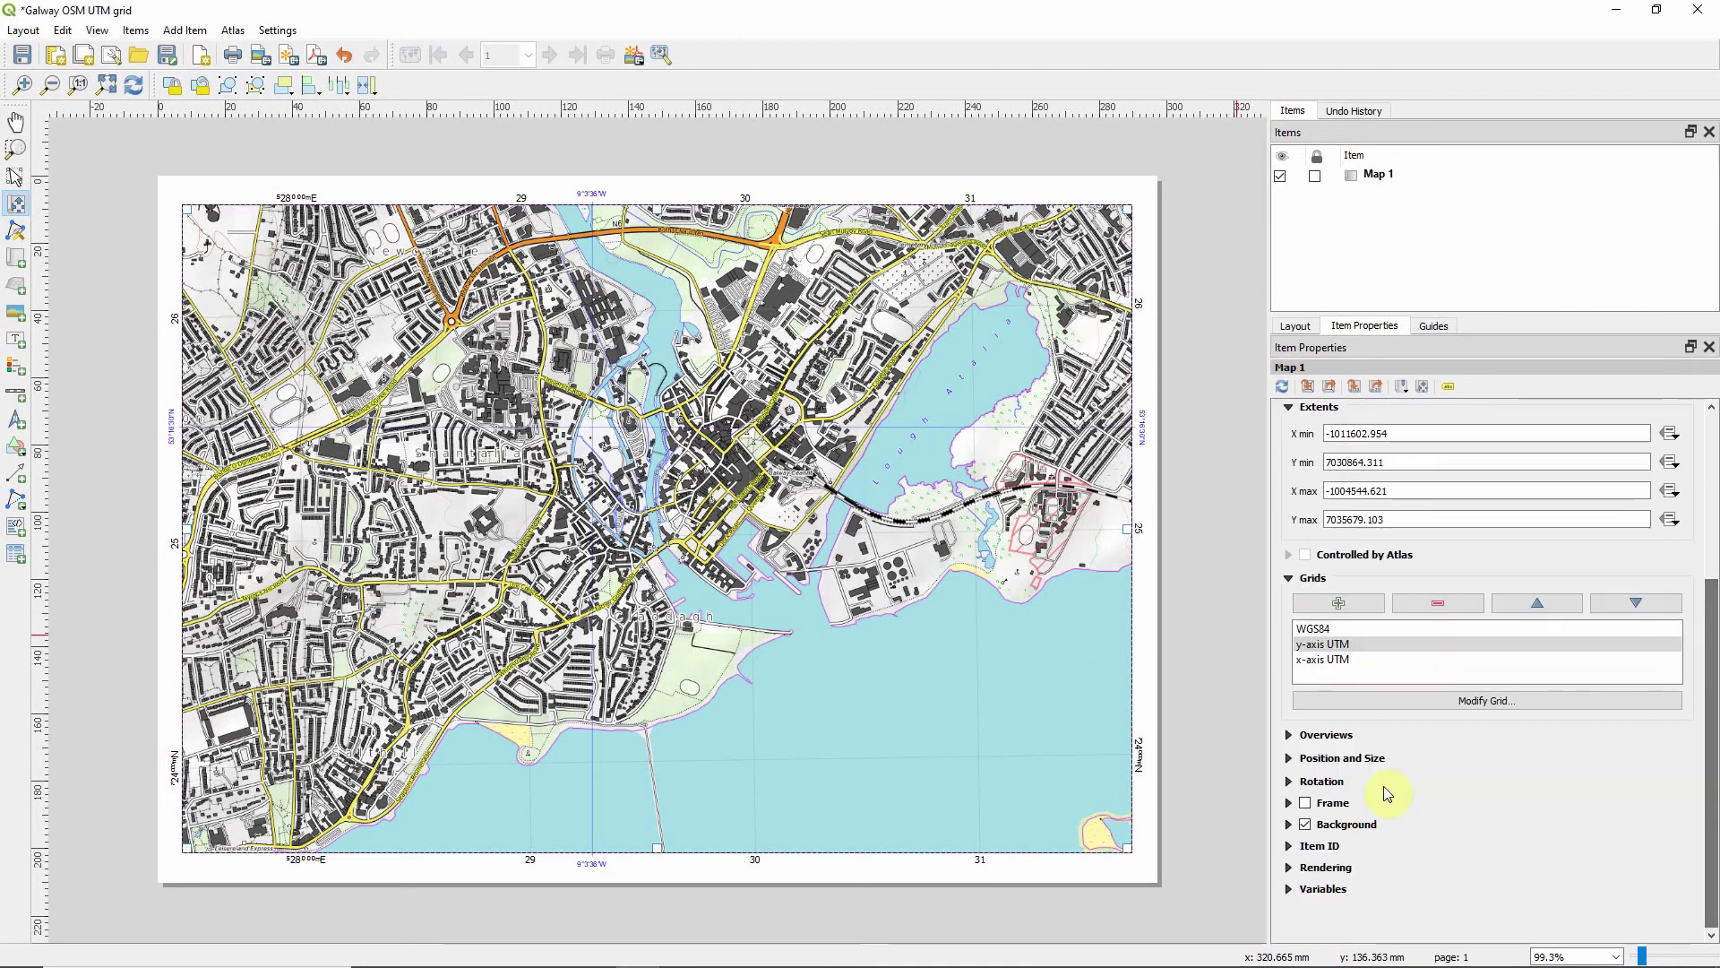
pyautogui.click(1362, 659)
pyautogui.click(1363, 704)
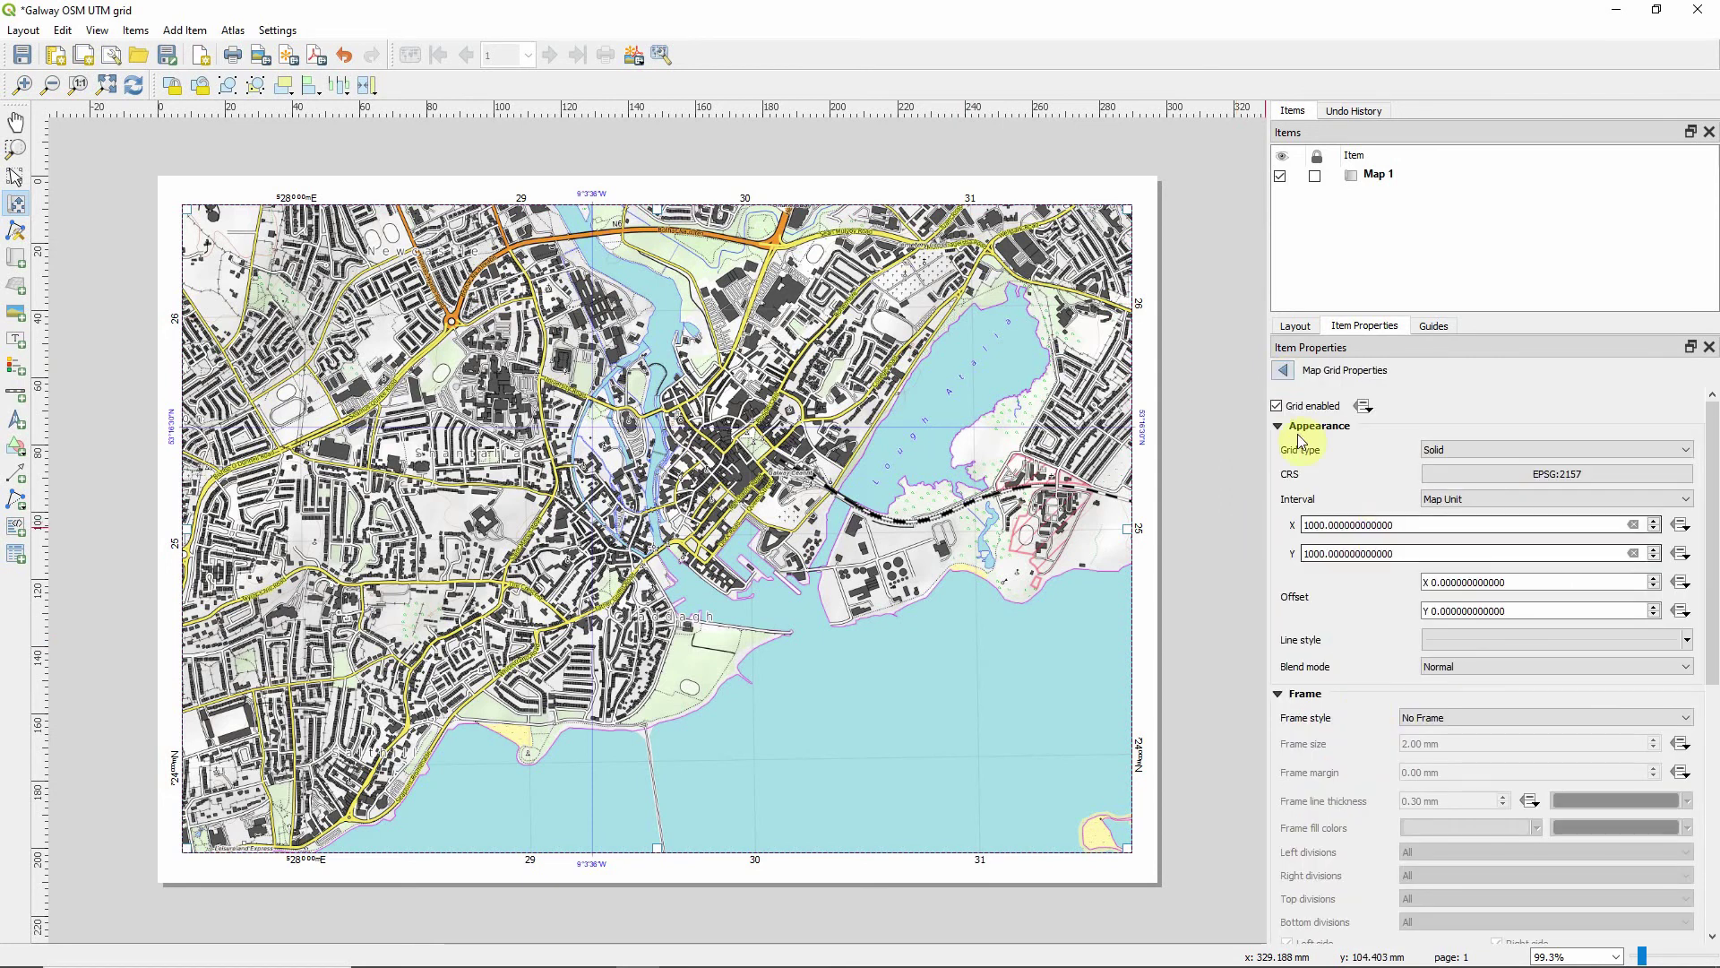
pyautogui.scroll(-5, 1696, 654)
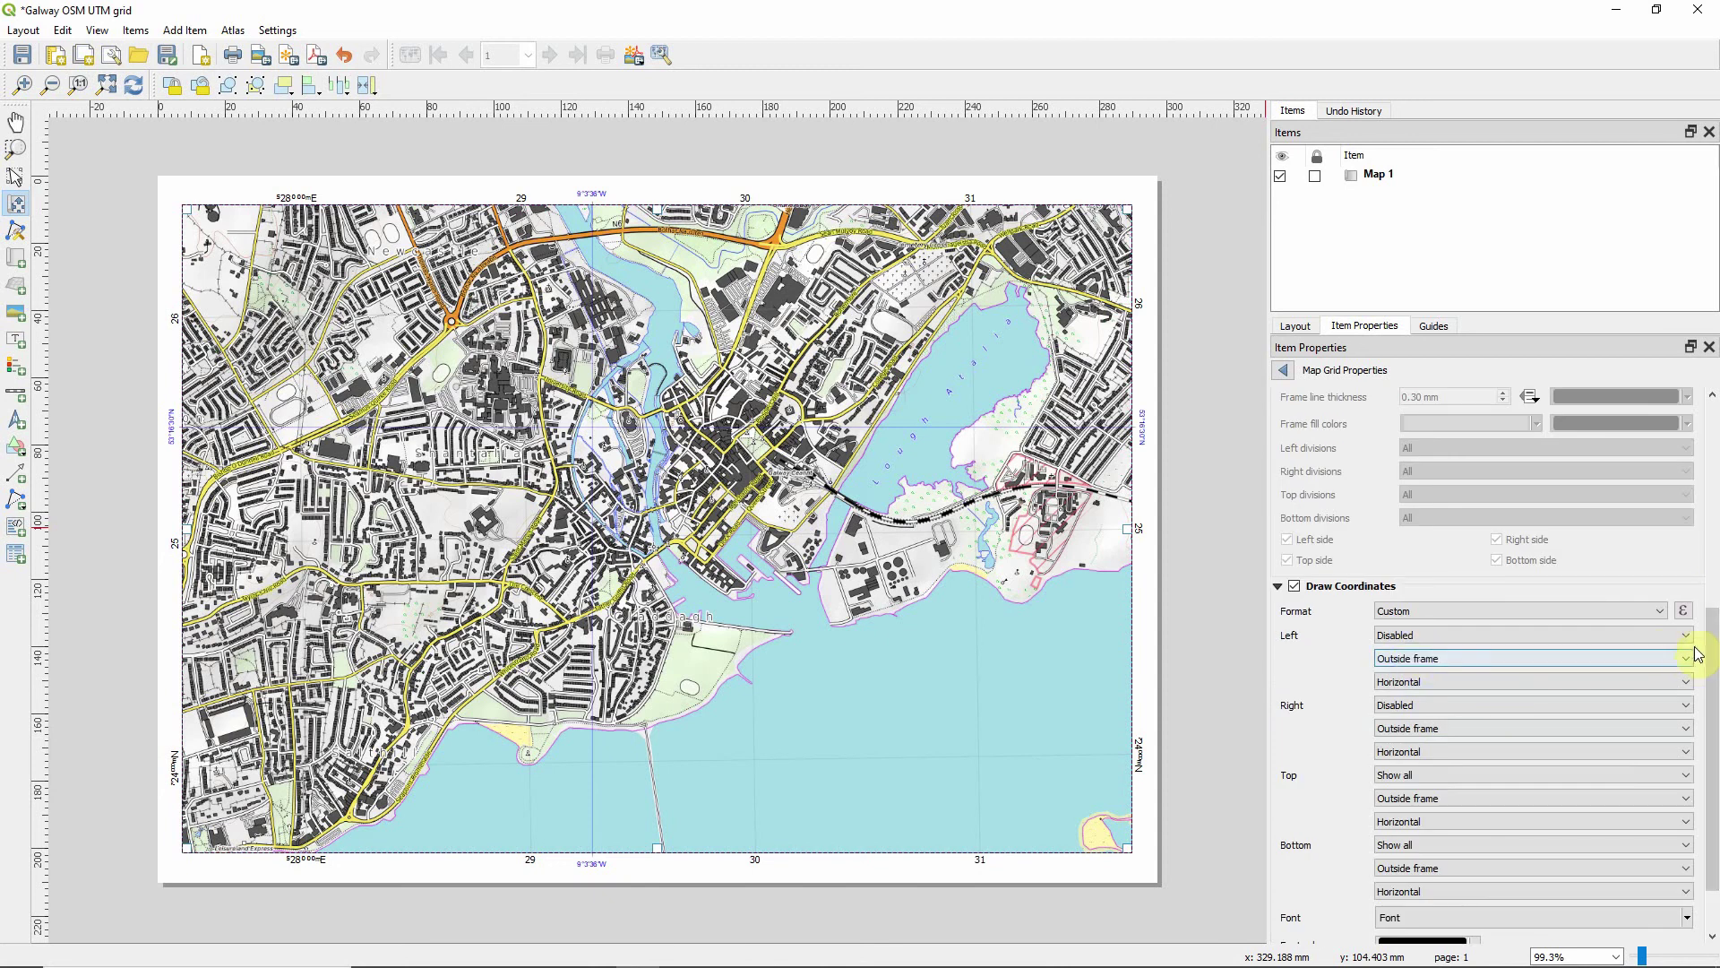
pyautogui.scroll(-2, 1693, 658)
pyautogui.click(1406, 847)
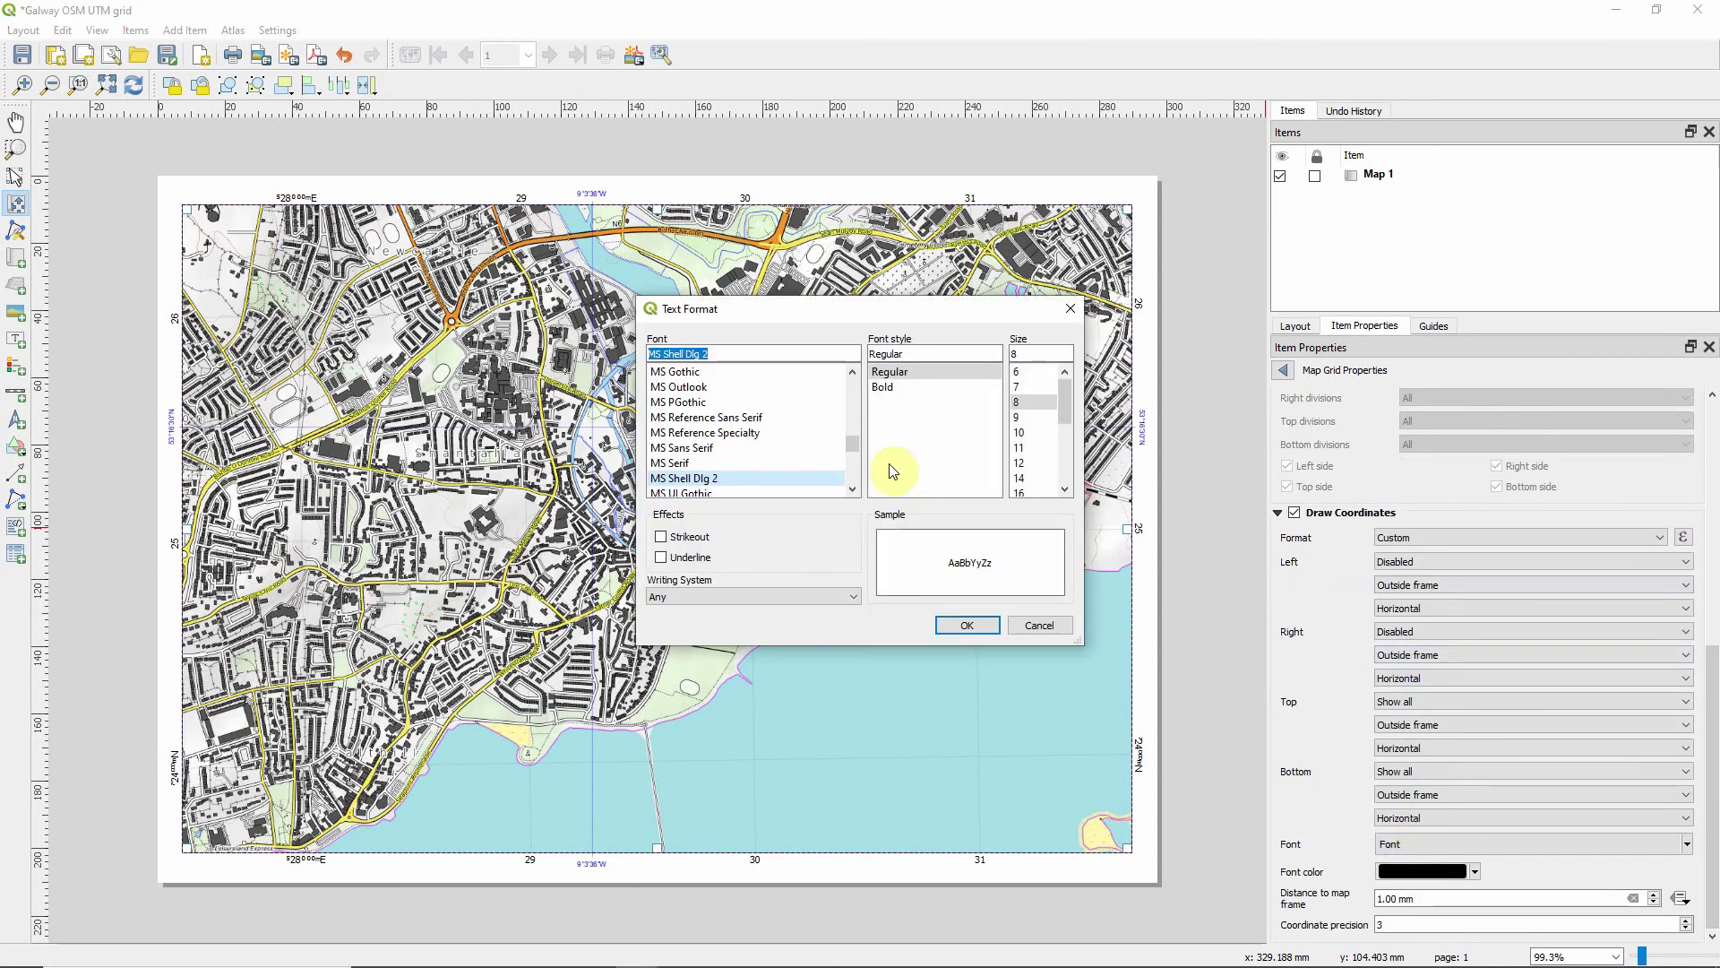
pyautogui.moveTo(852, 441); pyautogui.dragTo(859, 372)
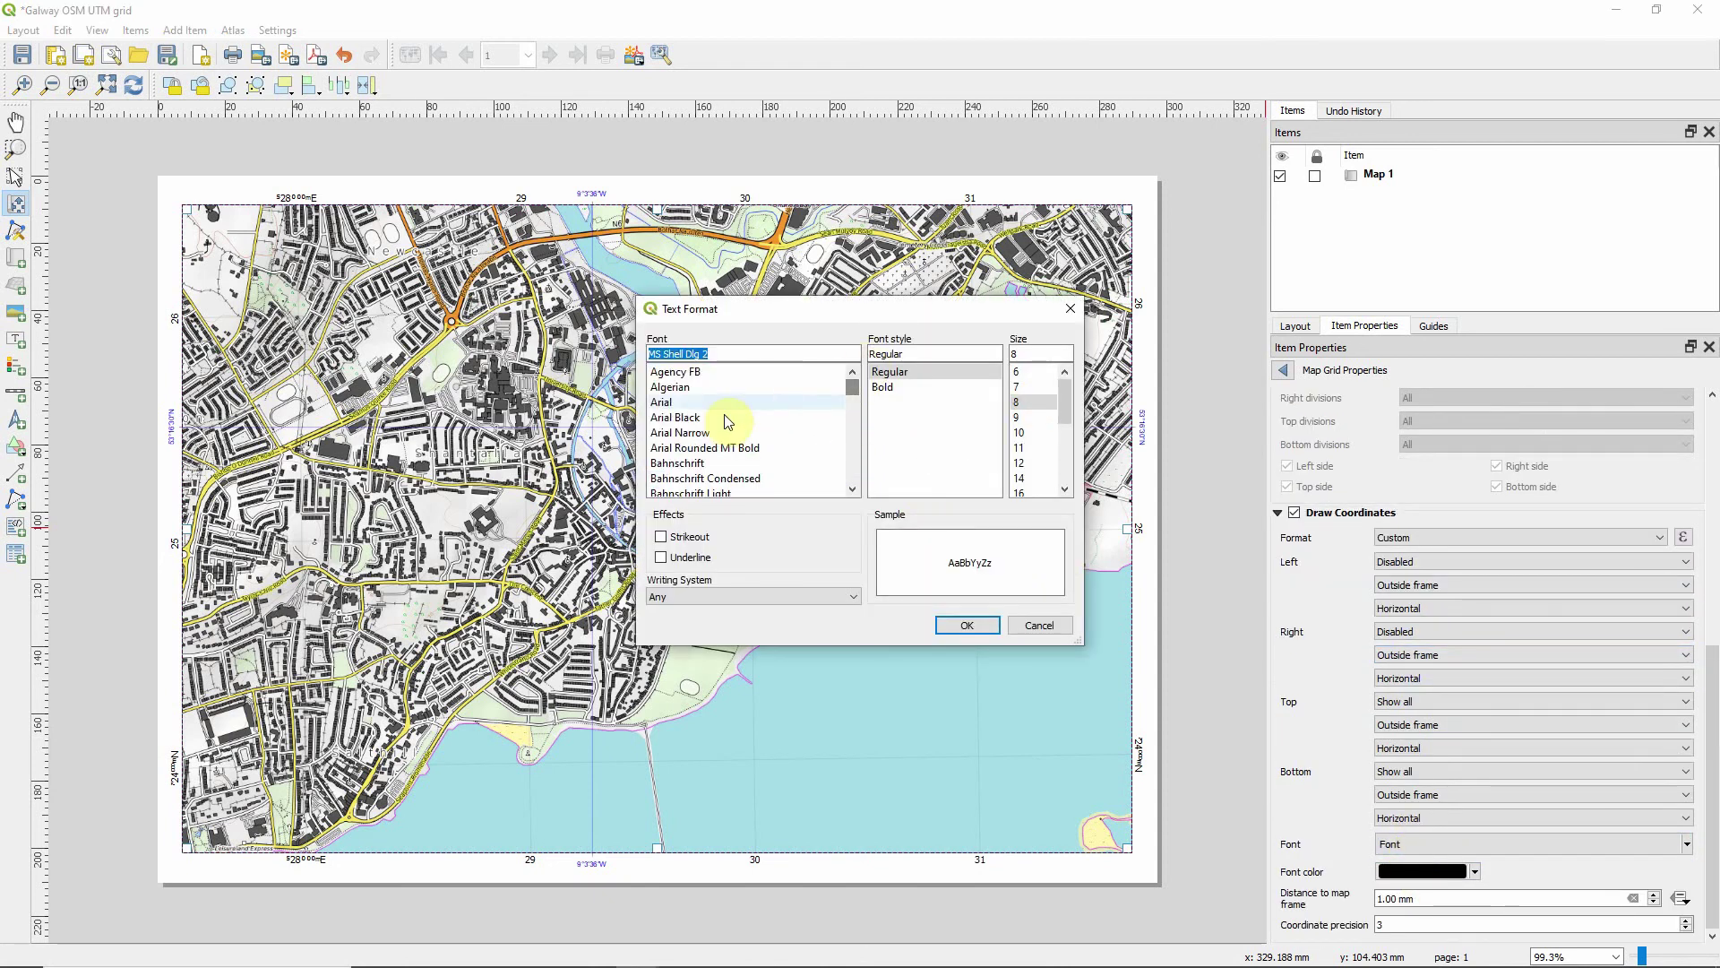
pyautogui.click(721, 402)
pyautogui.click(967, 625)
pyautogui.click(1283, 370)
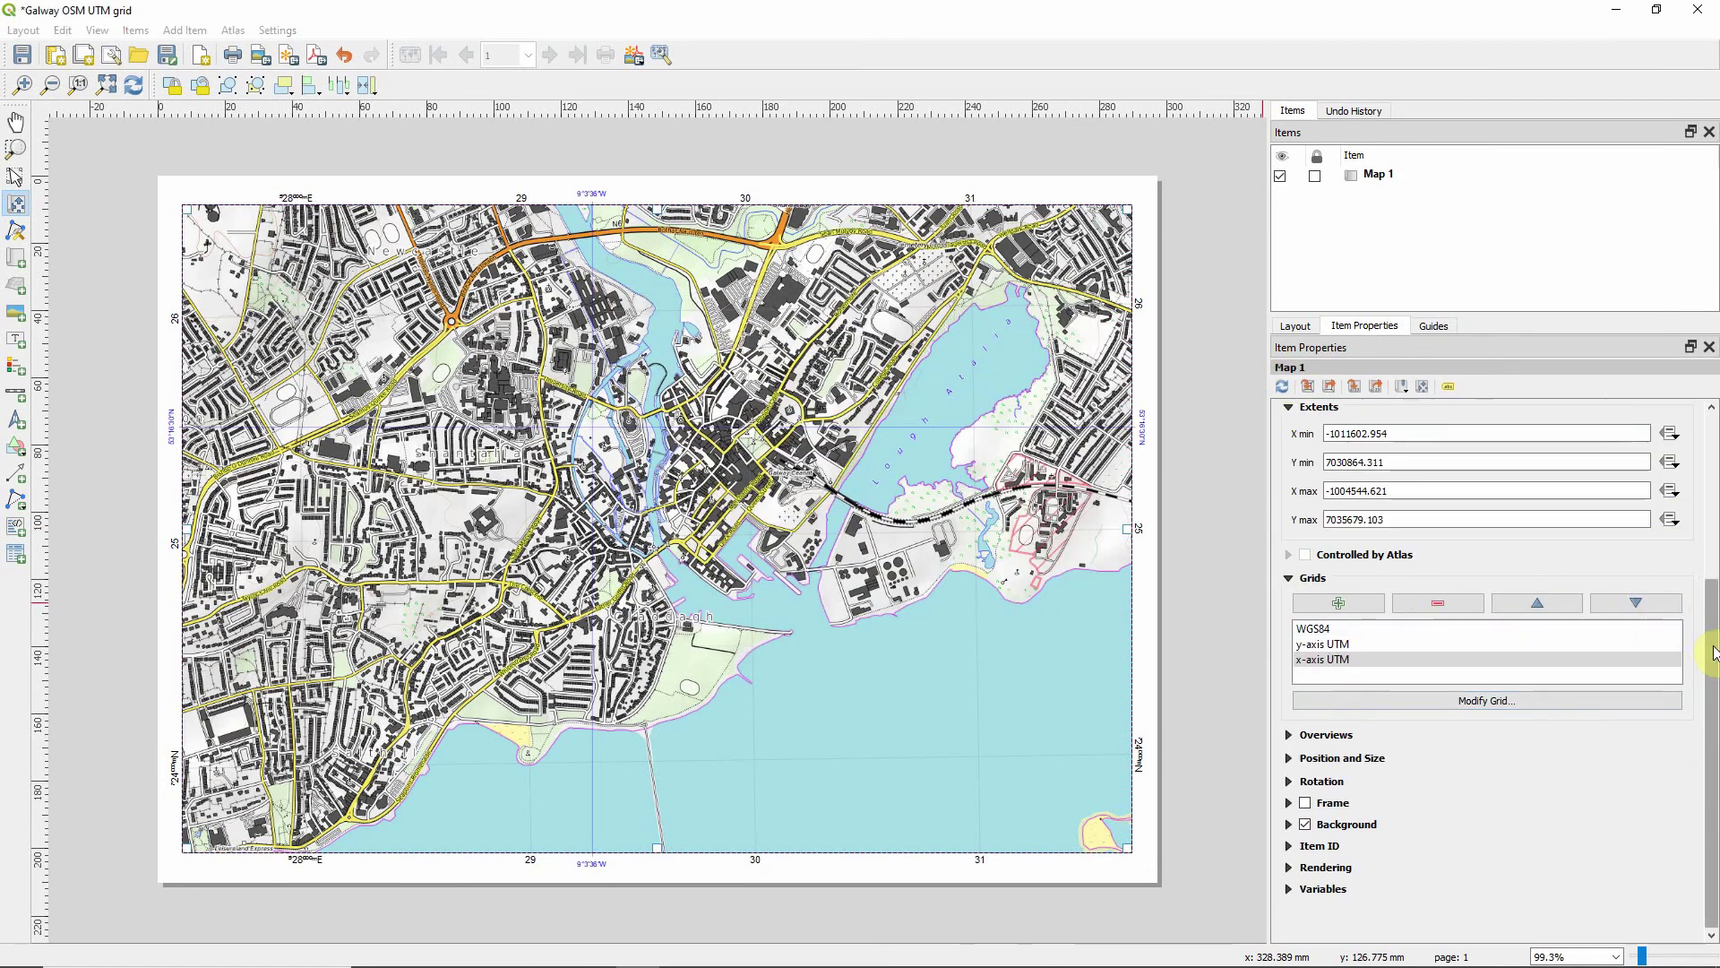
pyautogui.moveTo(1713, 652); pyautogui.dragTo(1713, 484)
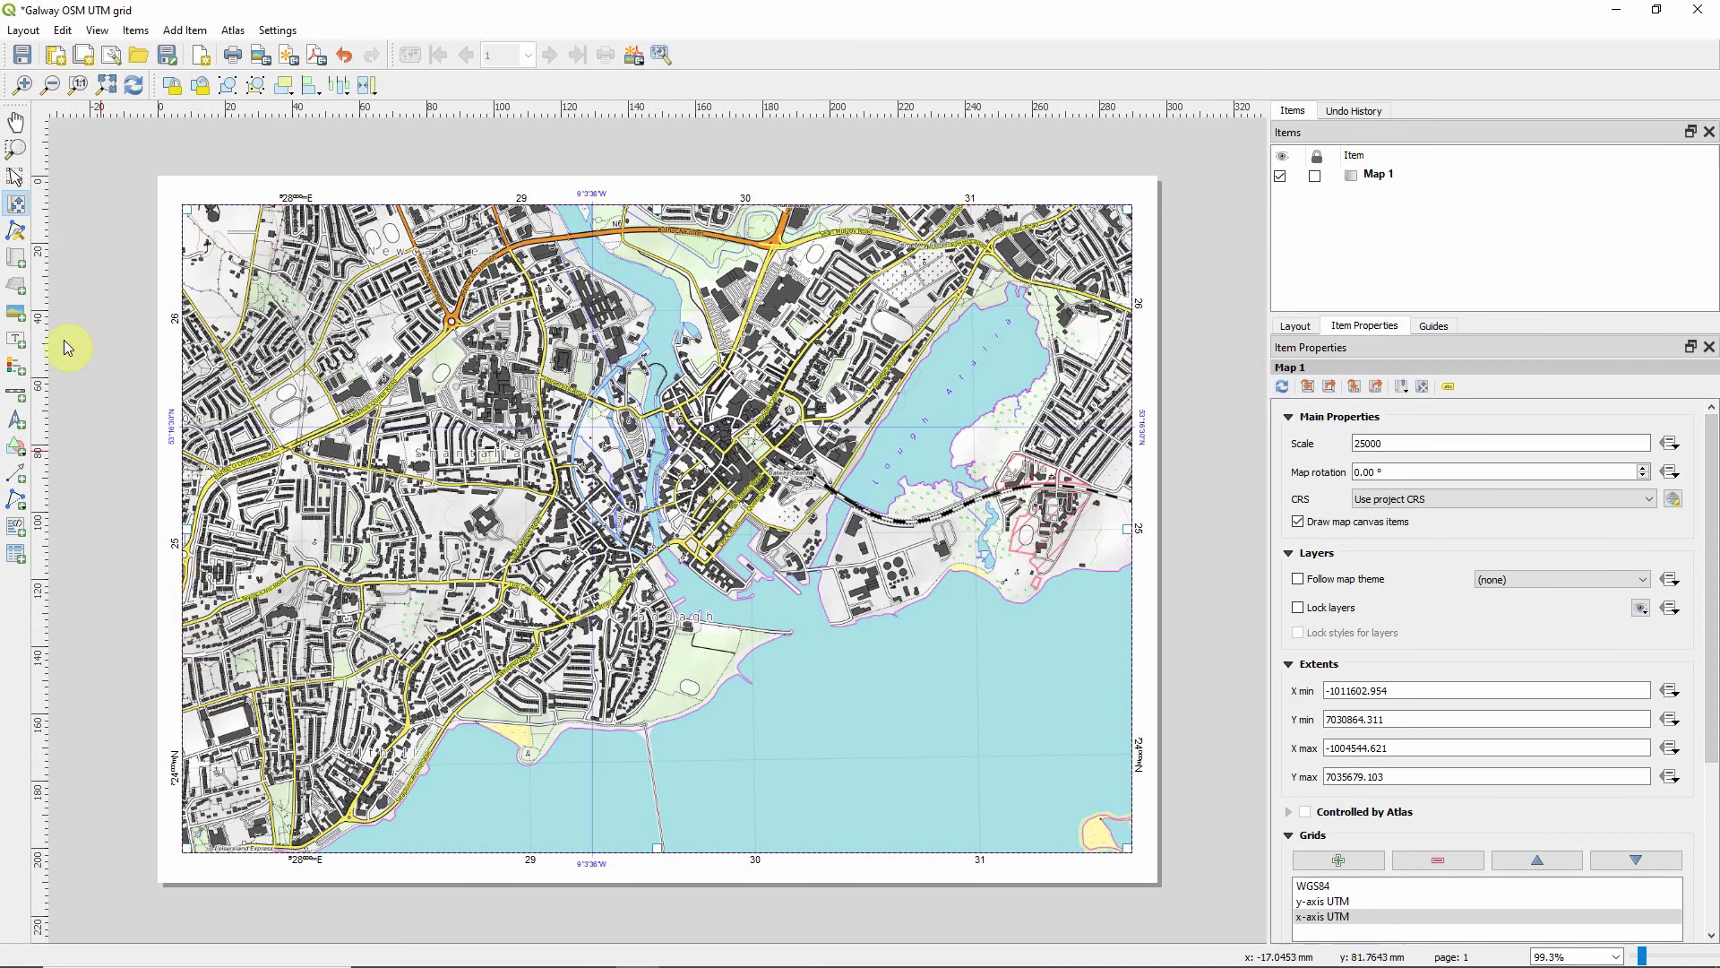
# Nudge the Galway map content up and left within Map 1's frame.
pyautogui.click(332, 439)
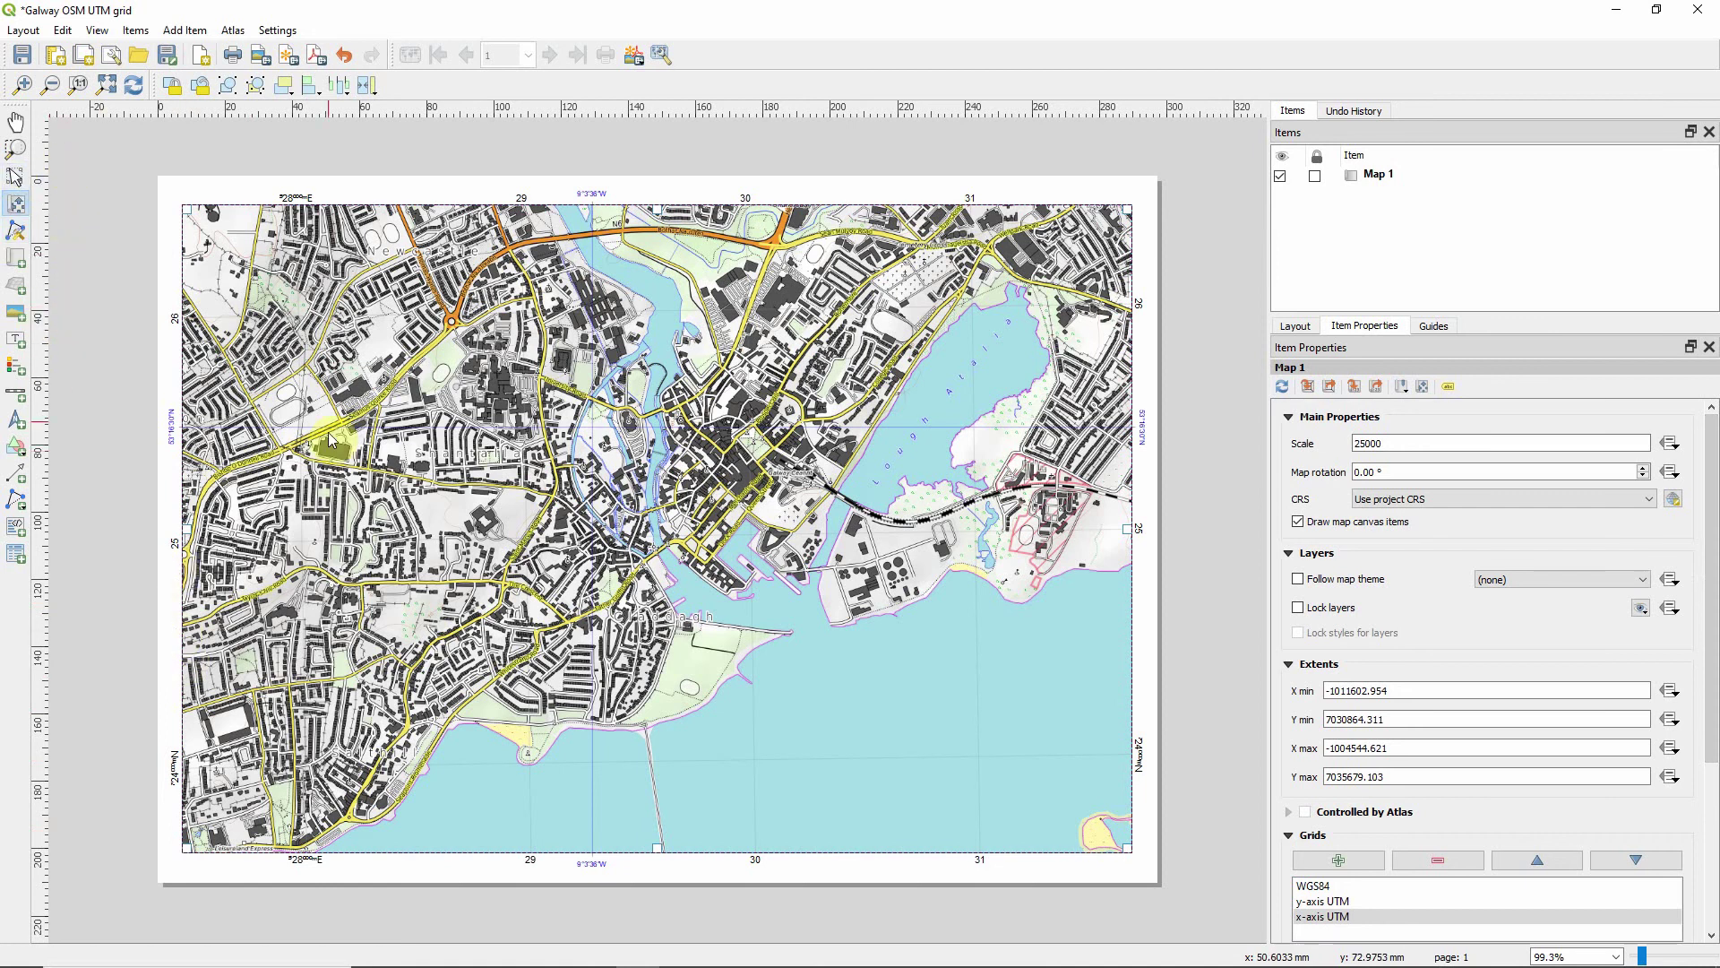
pyautogui.moveTo(329, 443)
pyautogui.mouseDown()
pyautogui.moveTo(281, 451)
pyautogui.moveTo(308, 457)
pyautogui.mouseUp()
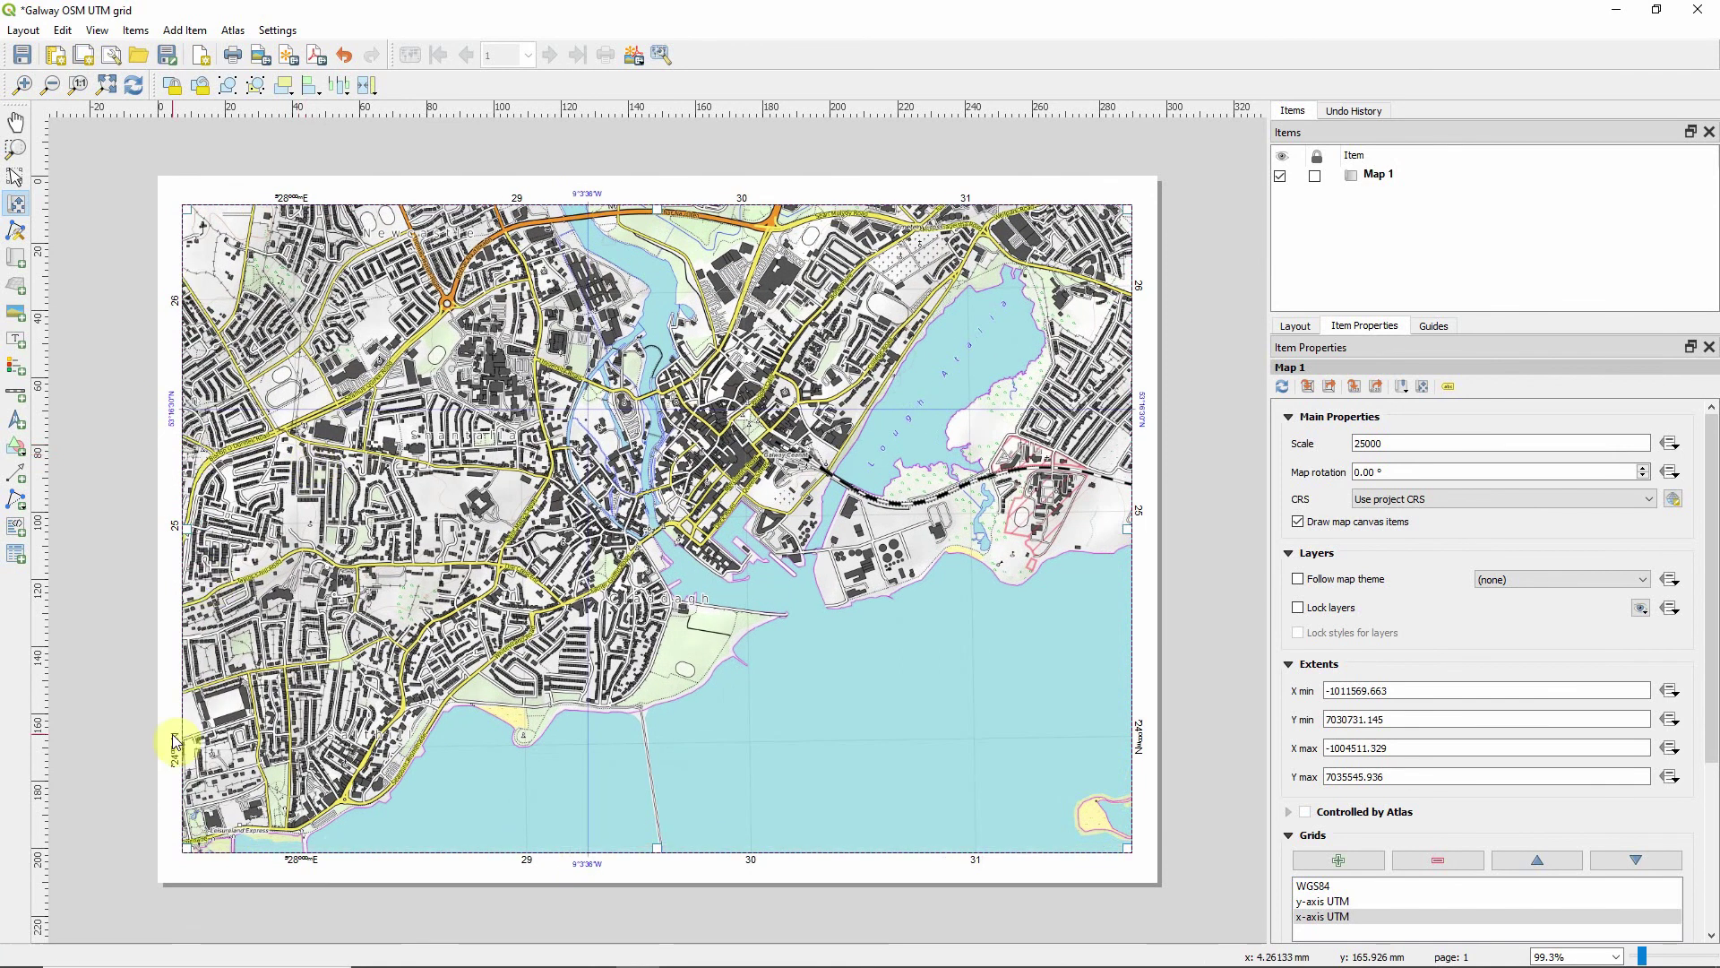